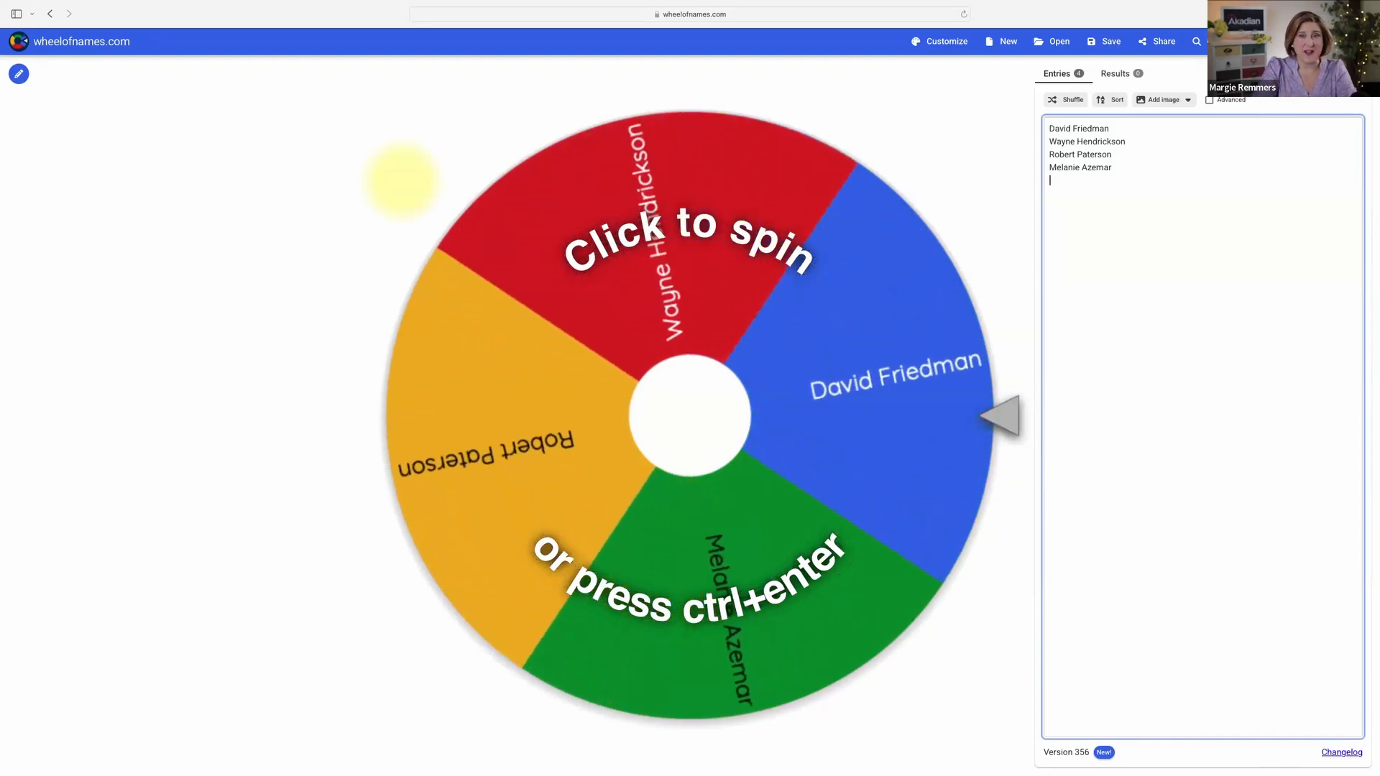
Step: Duplicate the last name in the entries list four times so that it appears on five consecutive lines
key(Up)
key(shift+Down)
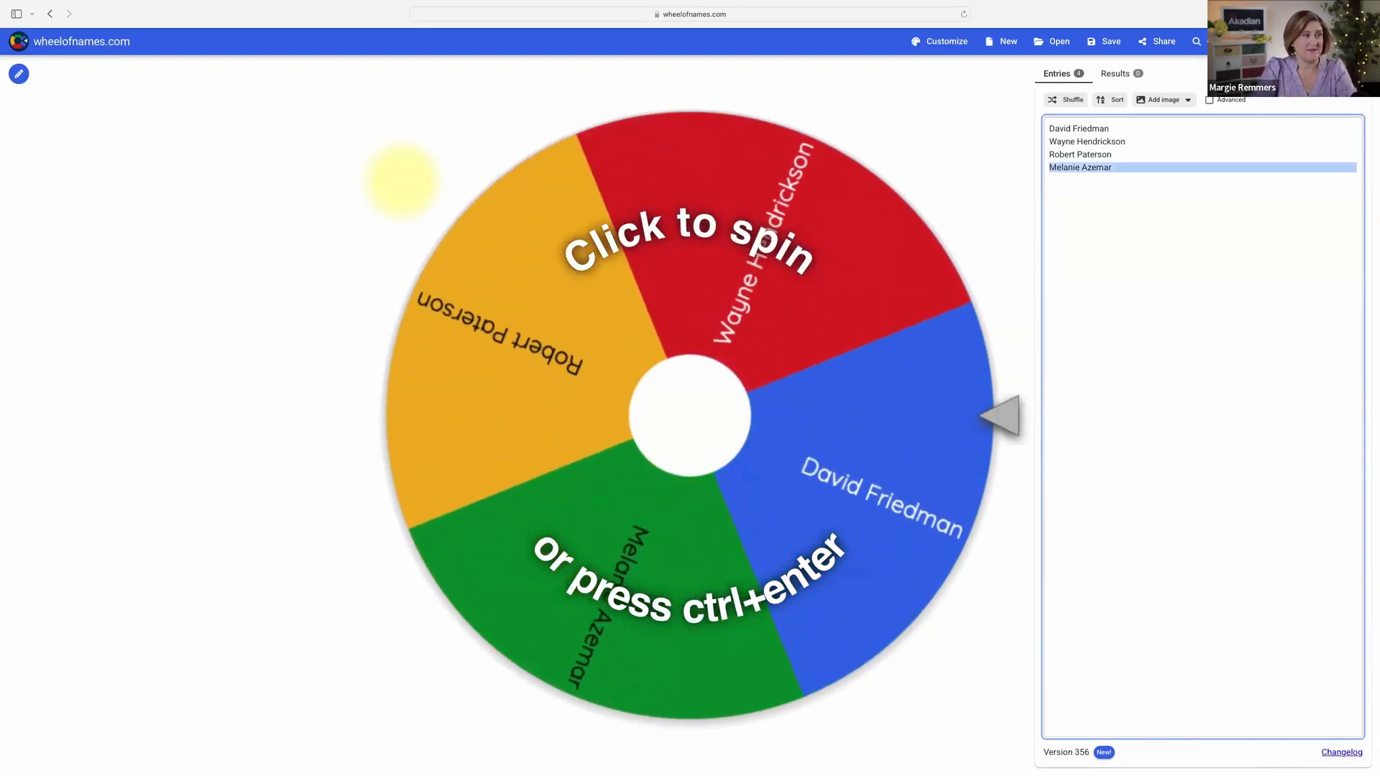
key(ctrl+c)
key(Right)
key(ctrl+v)
key(ctrl+v)
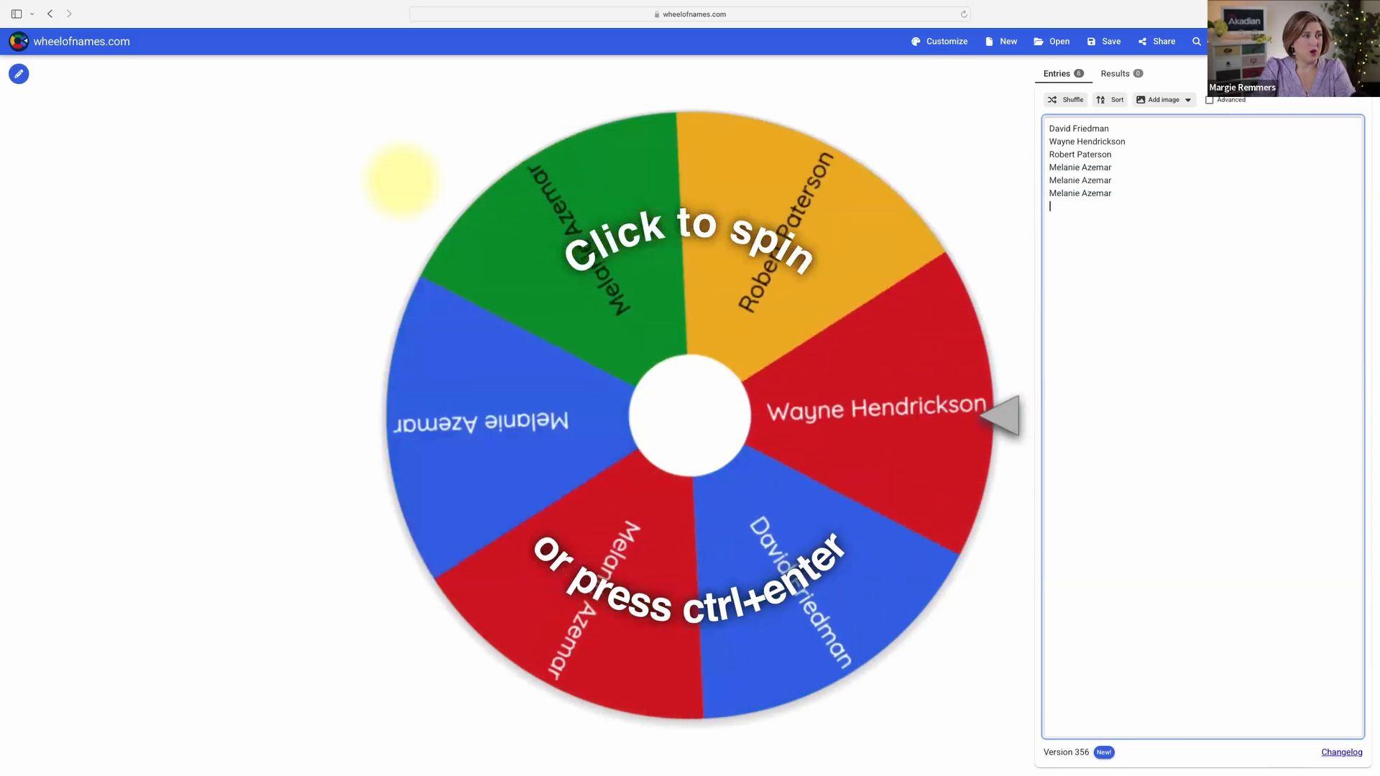
key(ctrl+v)
key(ctrl+v)
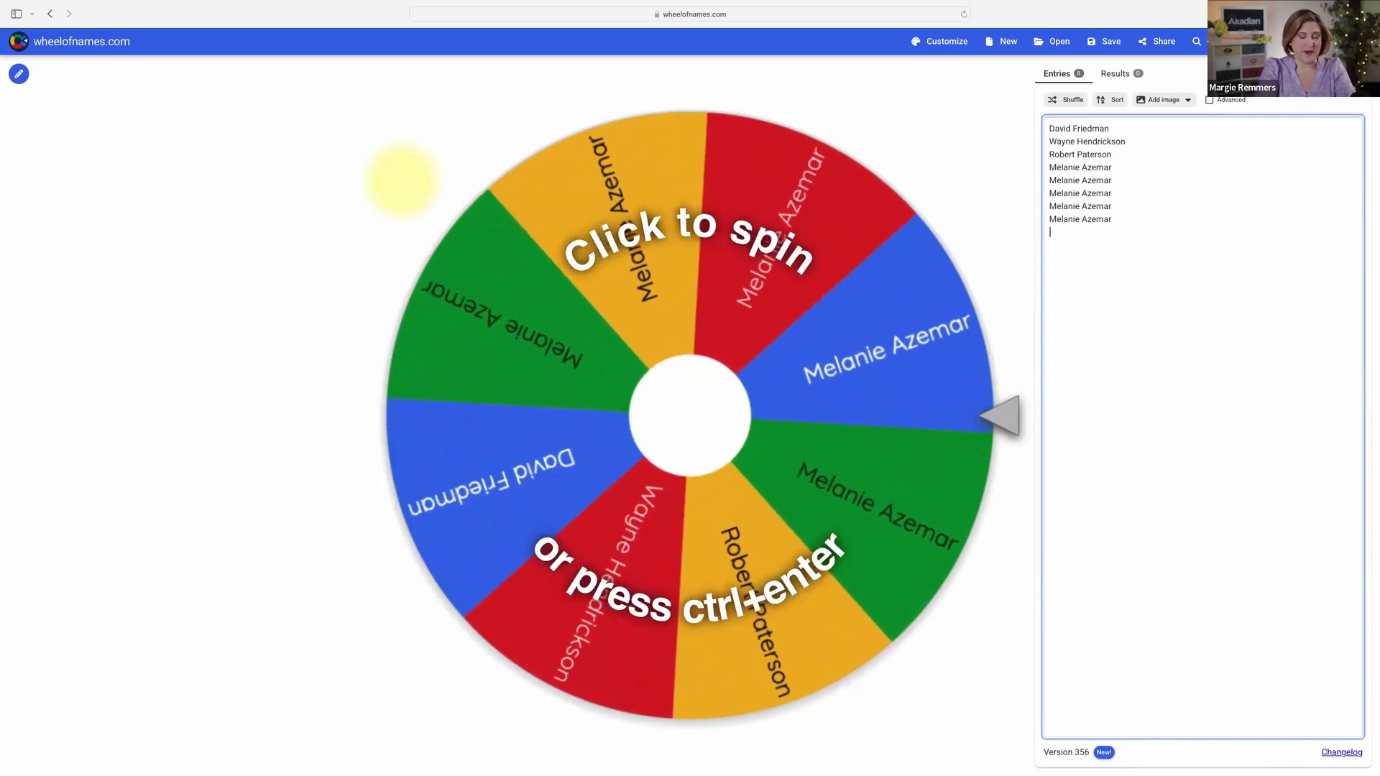
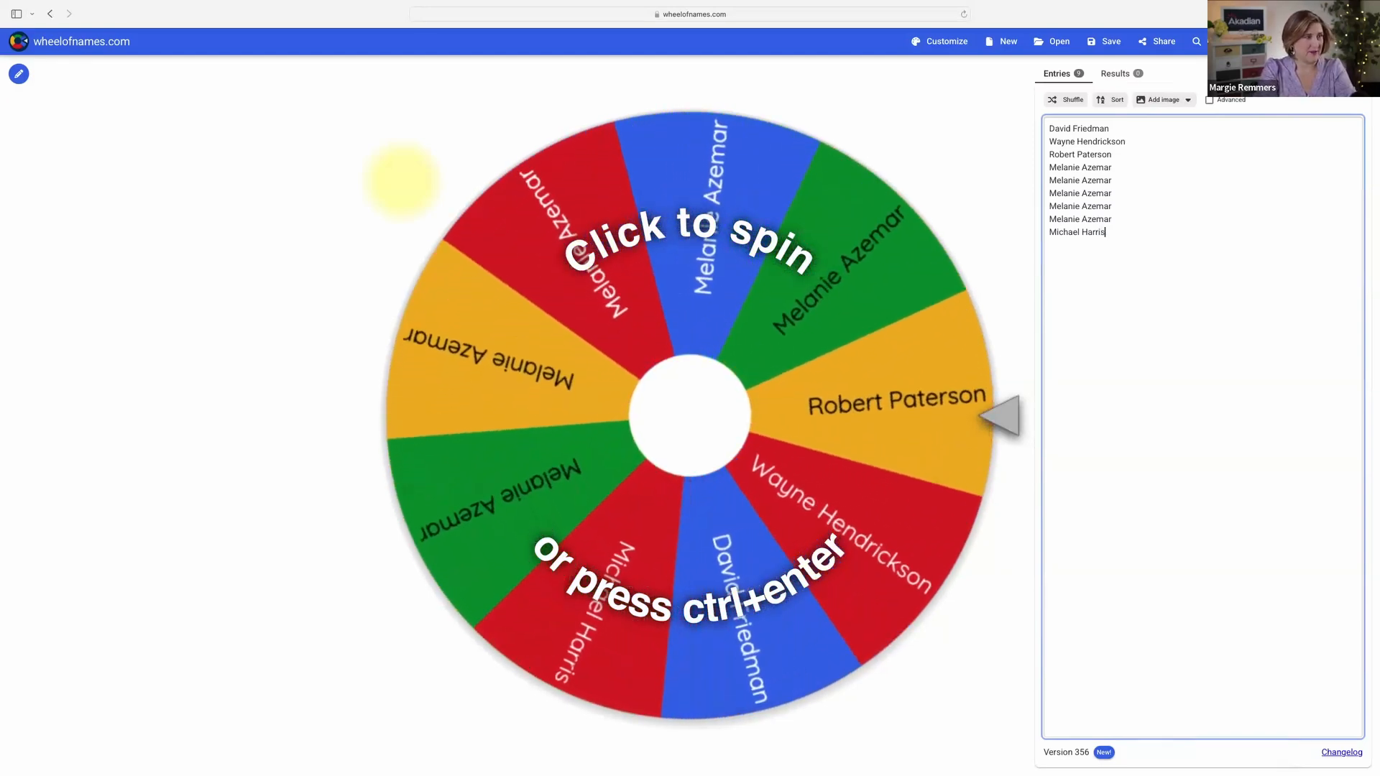
Step: Add two more participants' full names on separate lines at the end of the entries list
key(Return)
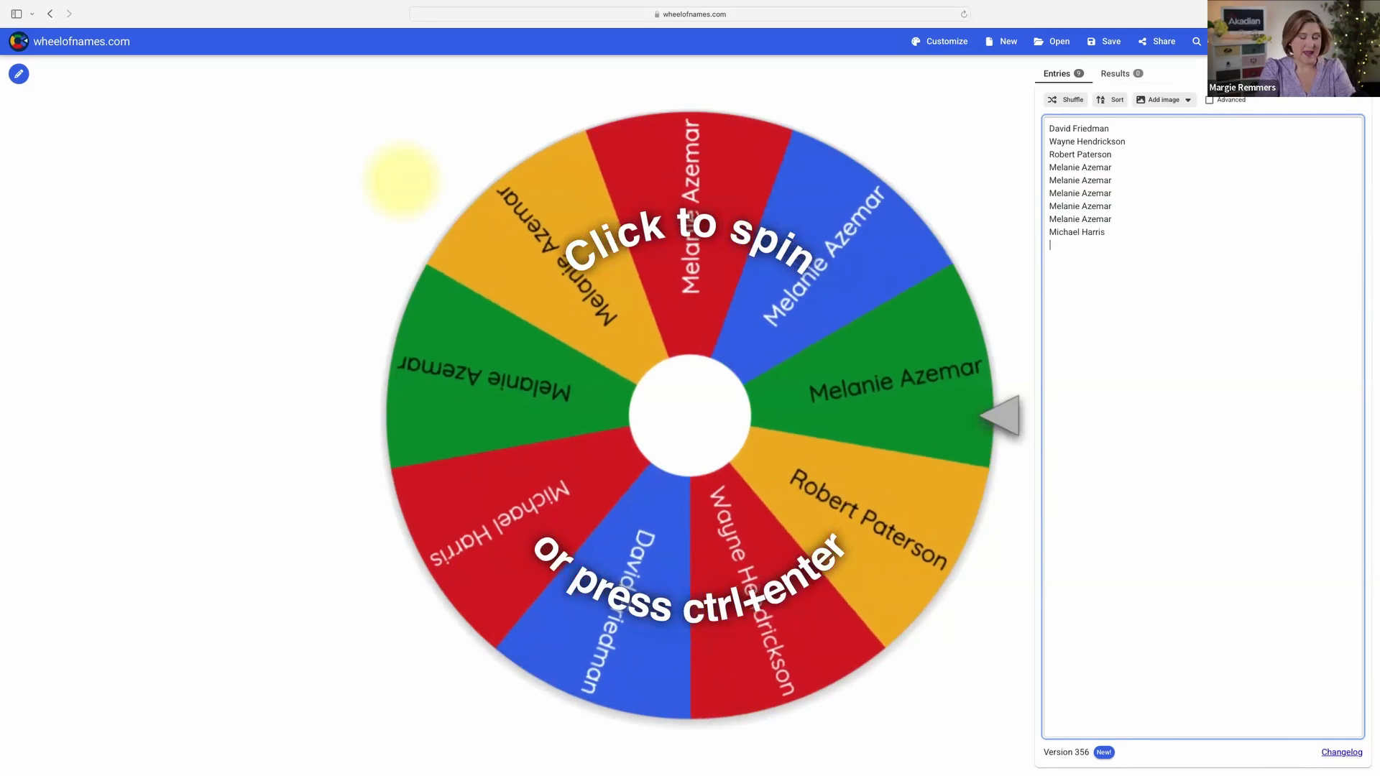
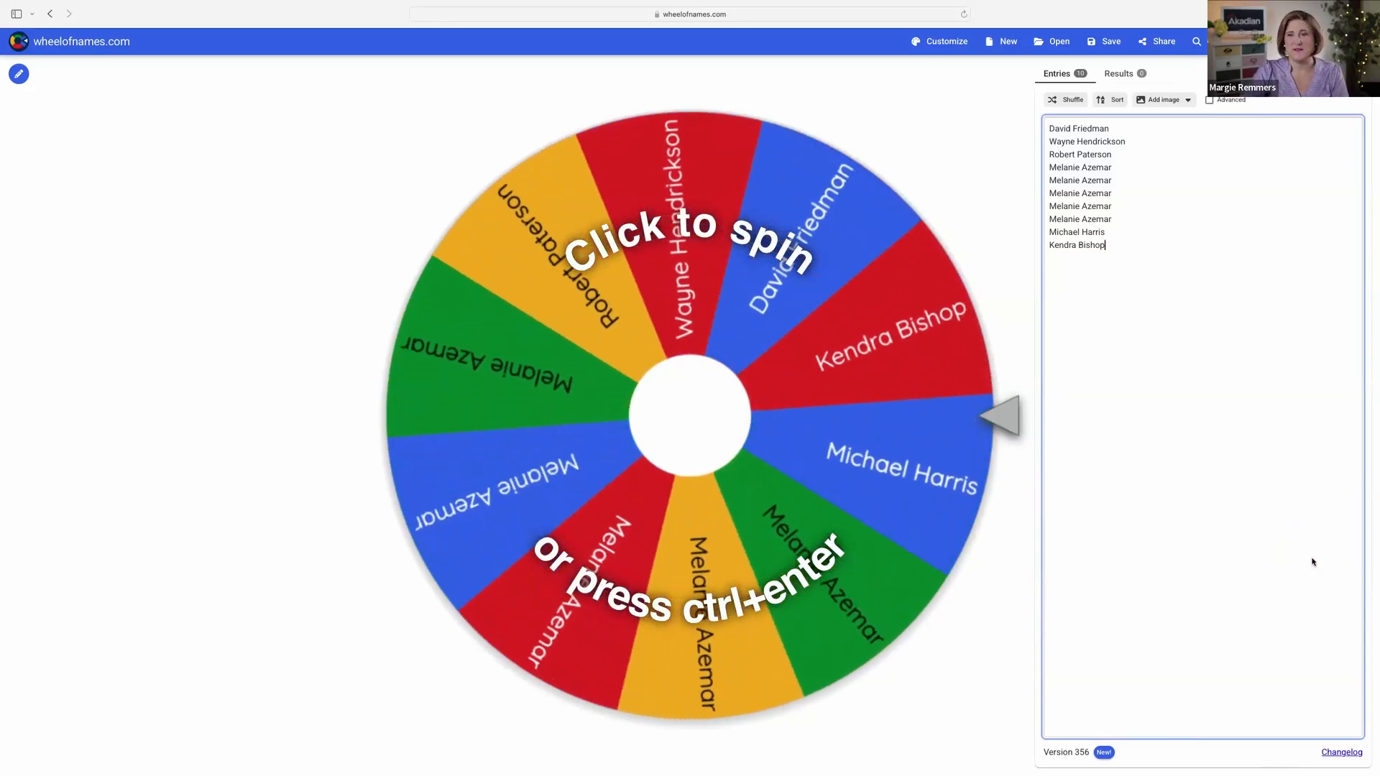
Step: Spin the wheel to draw a winner and remove the winning name from the entries
click(732, 435)
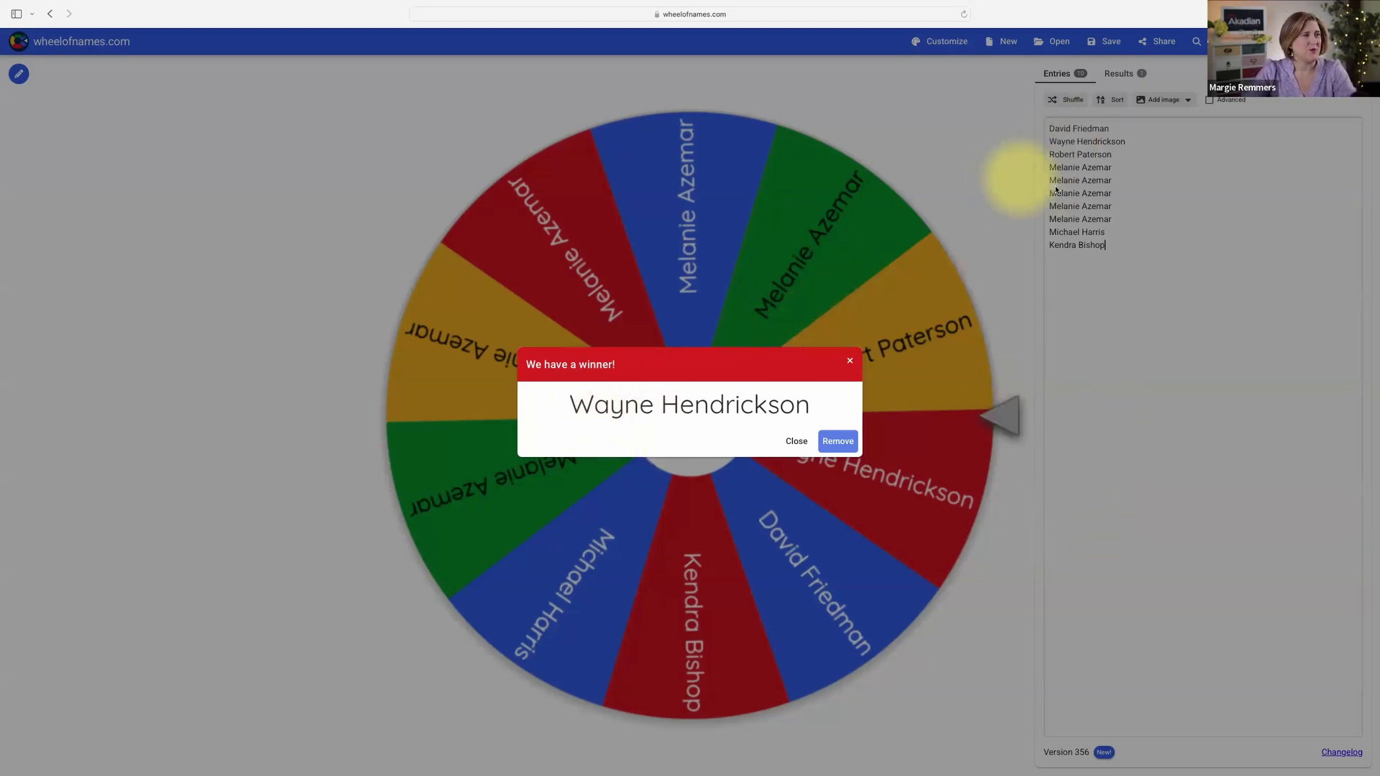
click(838, 440)
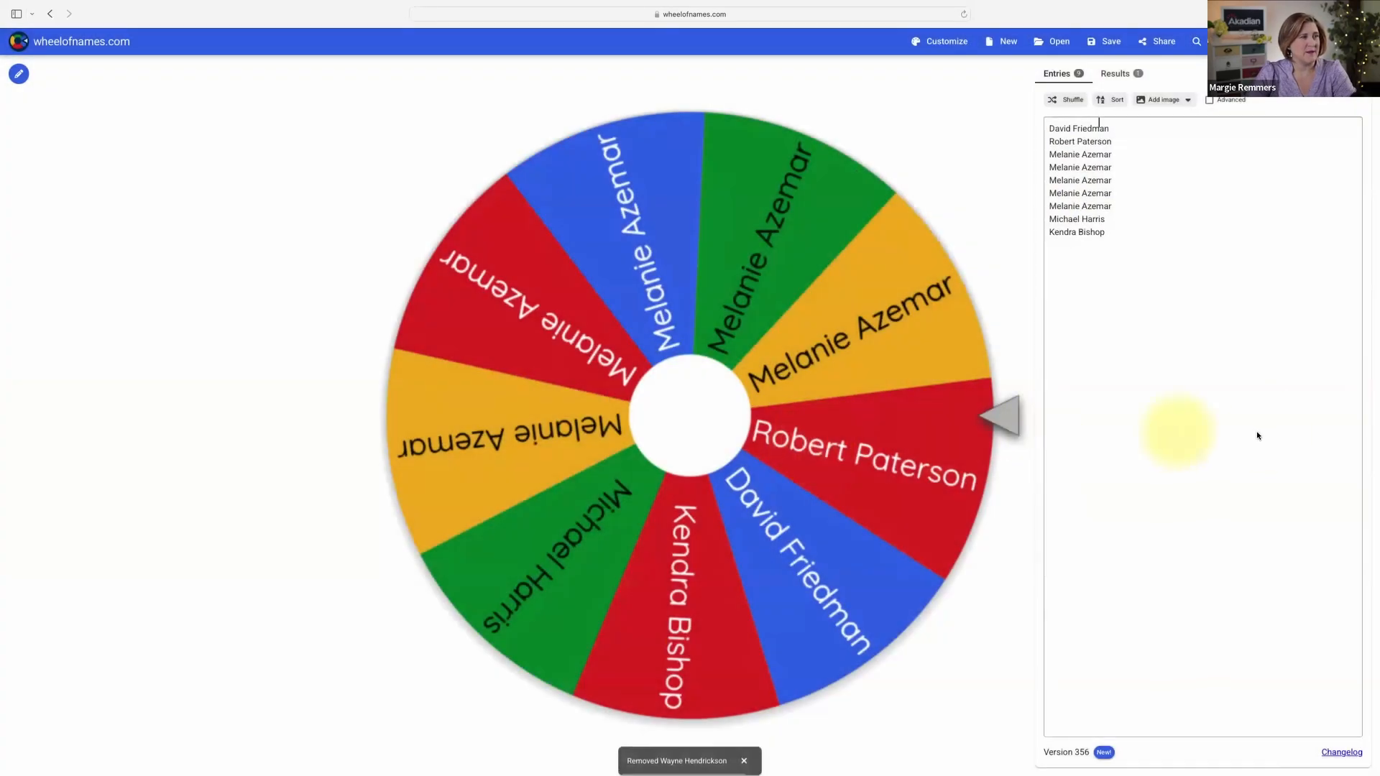
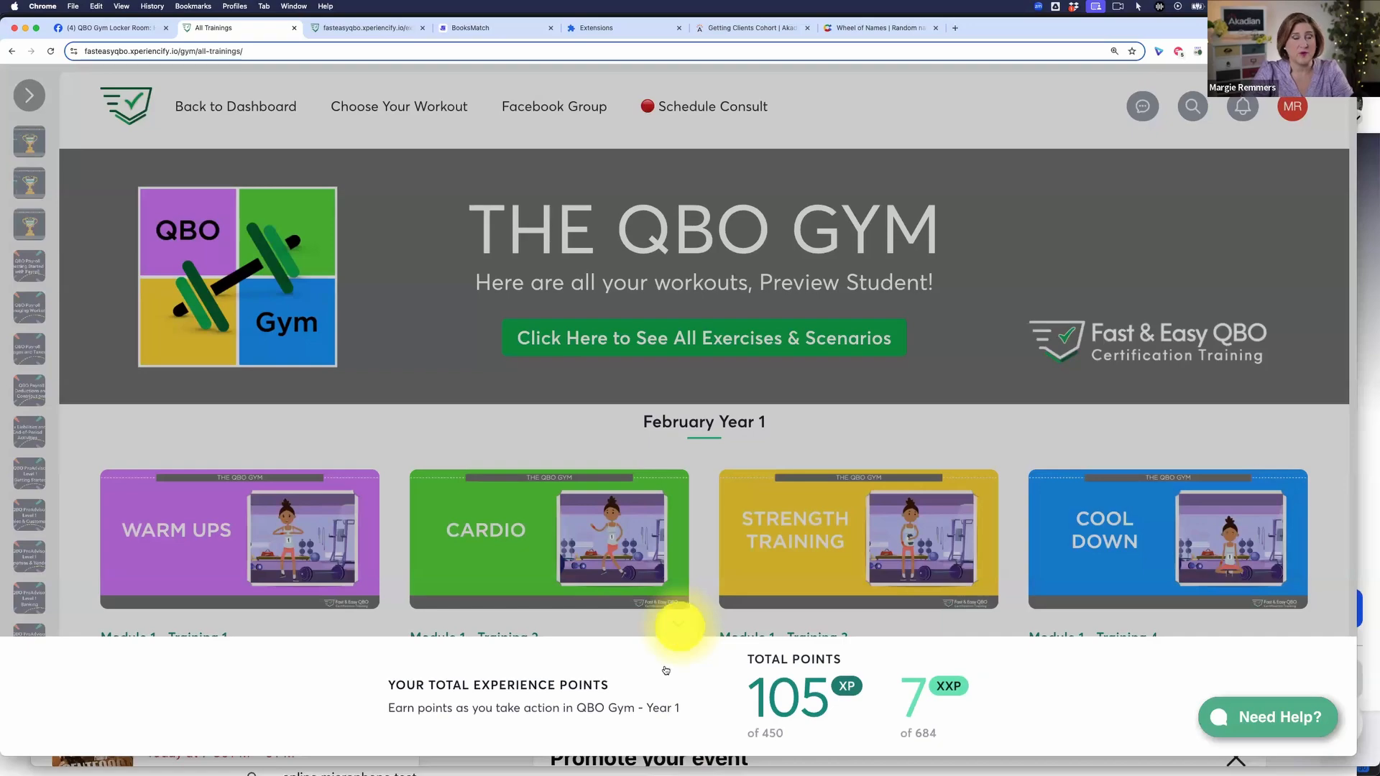
Step: Close the experience points panel and open exercise 25.W23 on Opening Balance Equity from the 2025 Exercise of the Week page
click(679, 630)
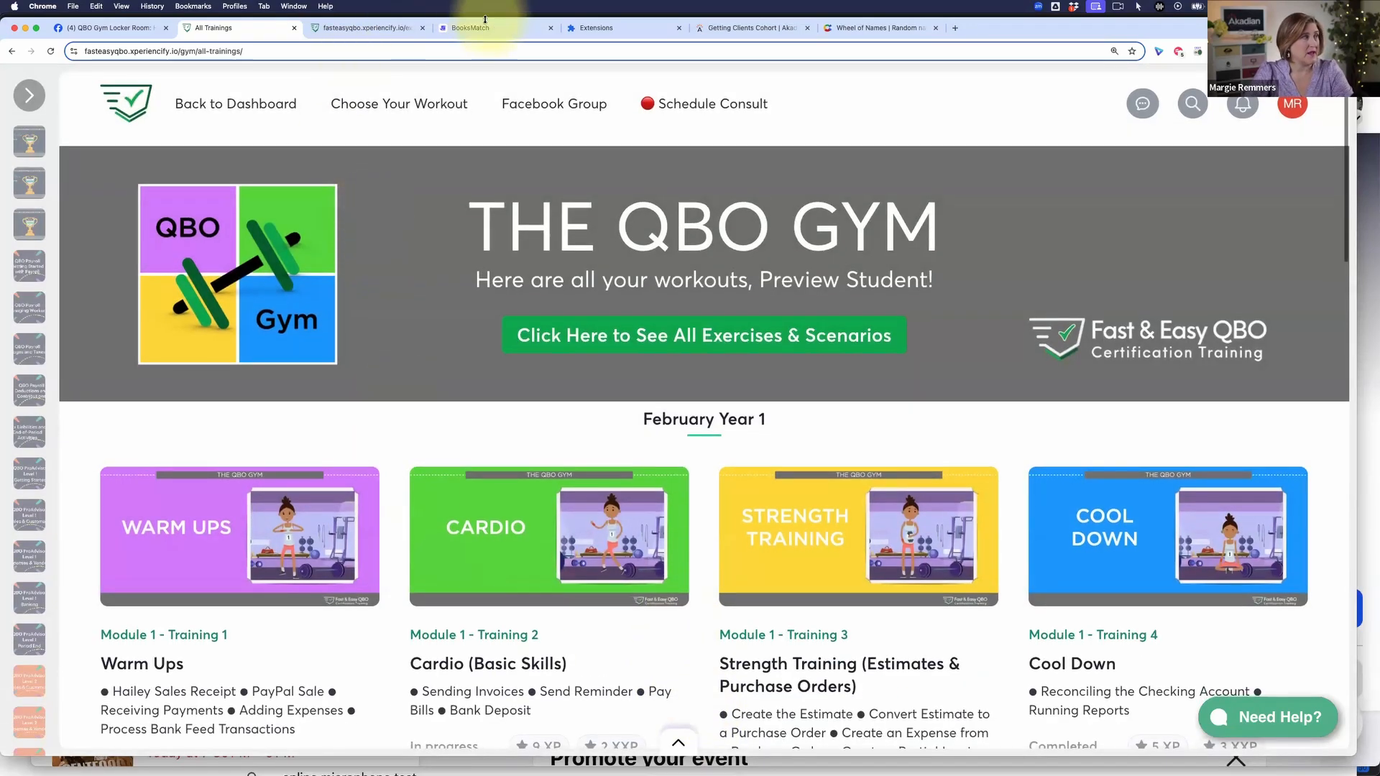
click(359, 27)
scroll(588, 285, down, 12)
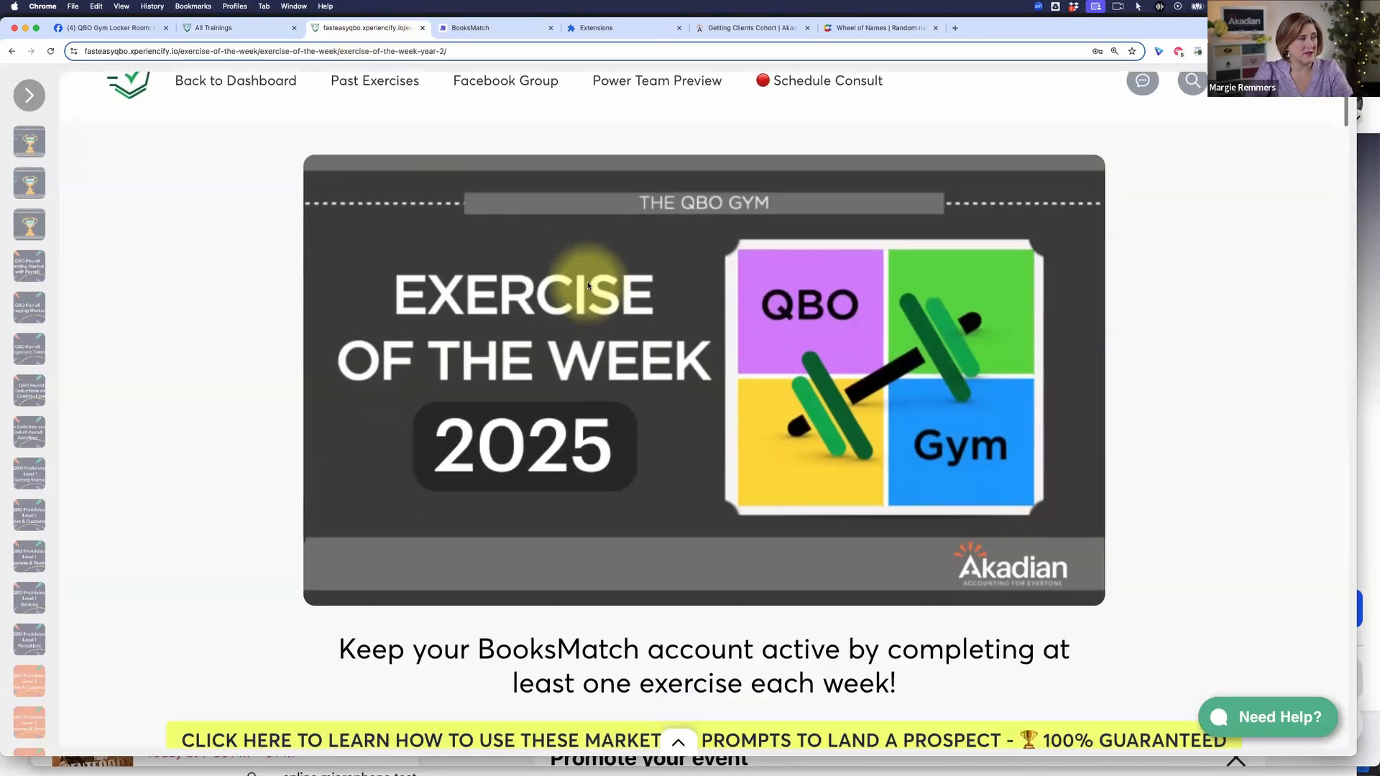
scroll(588, 286, down, 2)
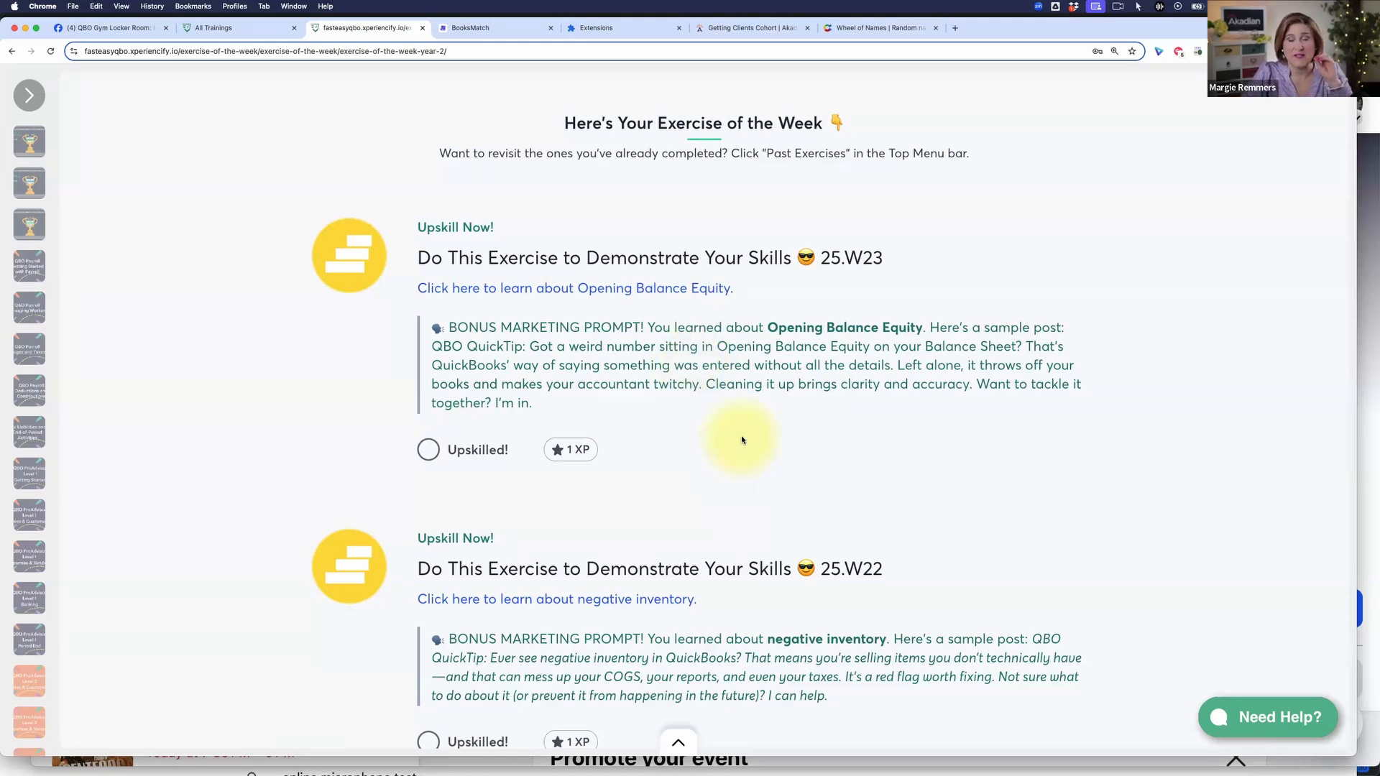
click(690, 290)
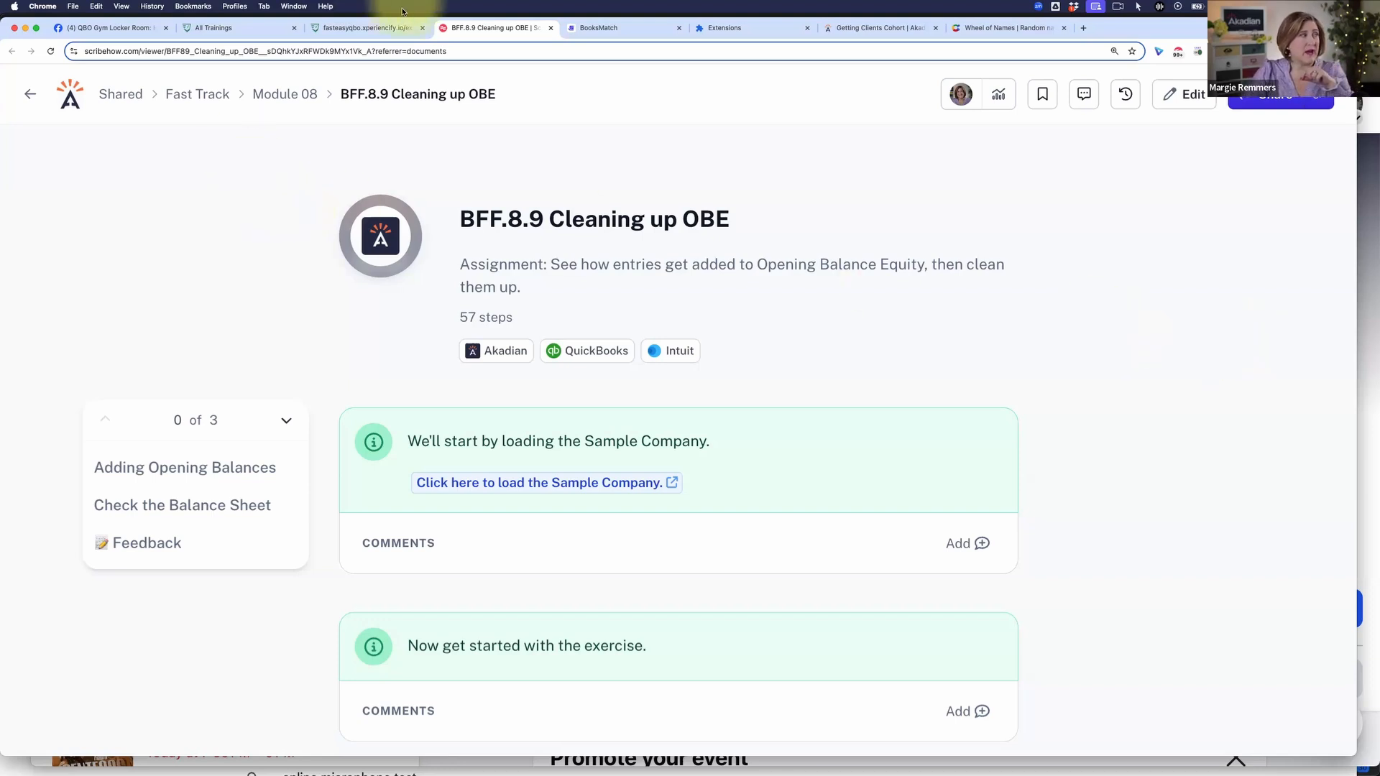
Step: Revisit the Opening Balance Equity link on the Exercise of the Week page and return to the BFF.8.9 Cleaning up OBE guide
click(371, 34)
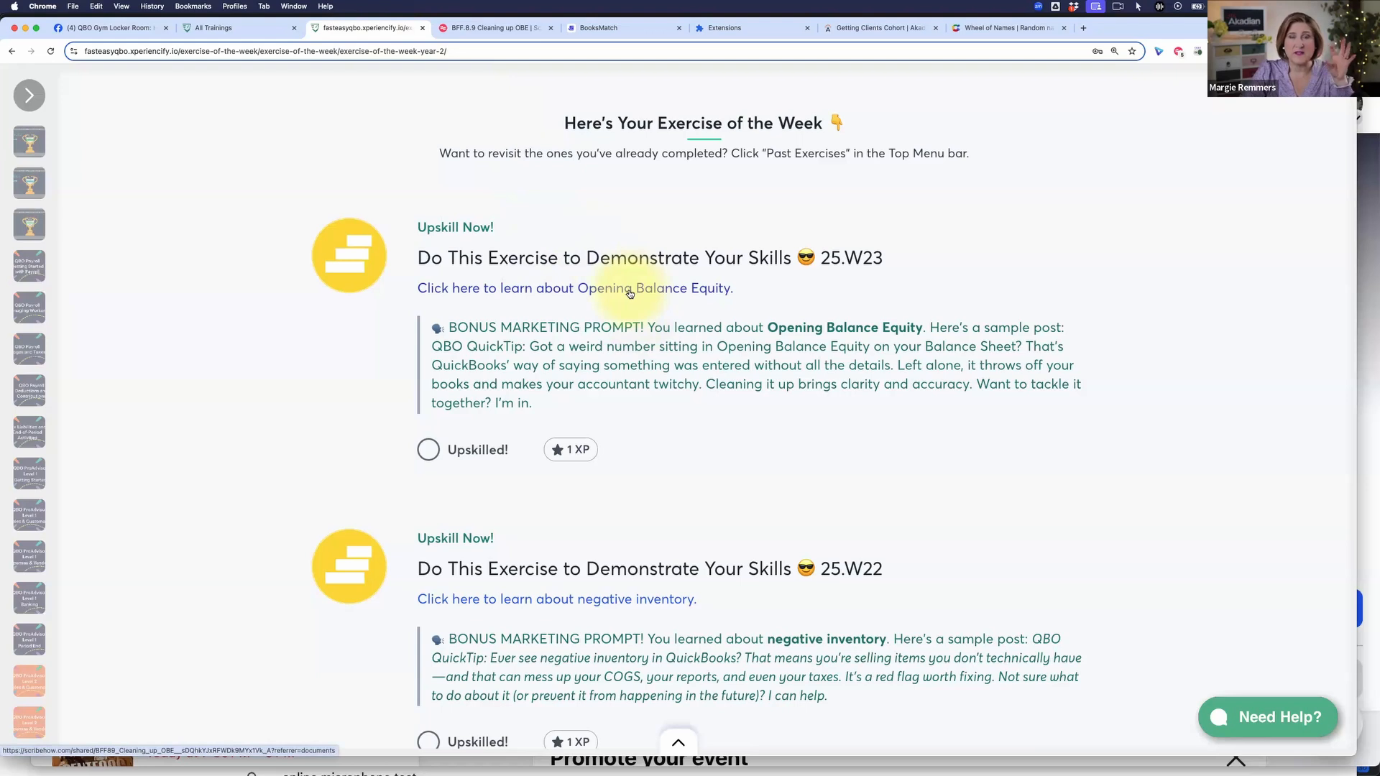
click(711, 290)
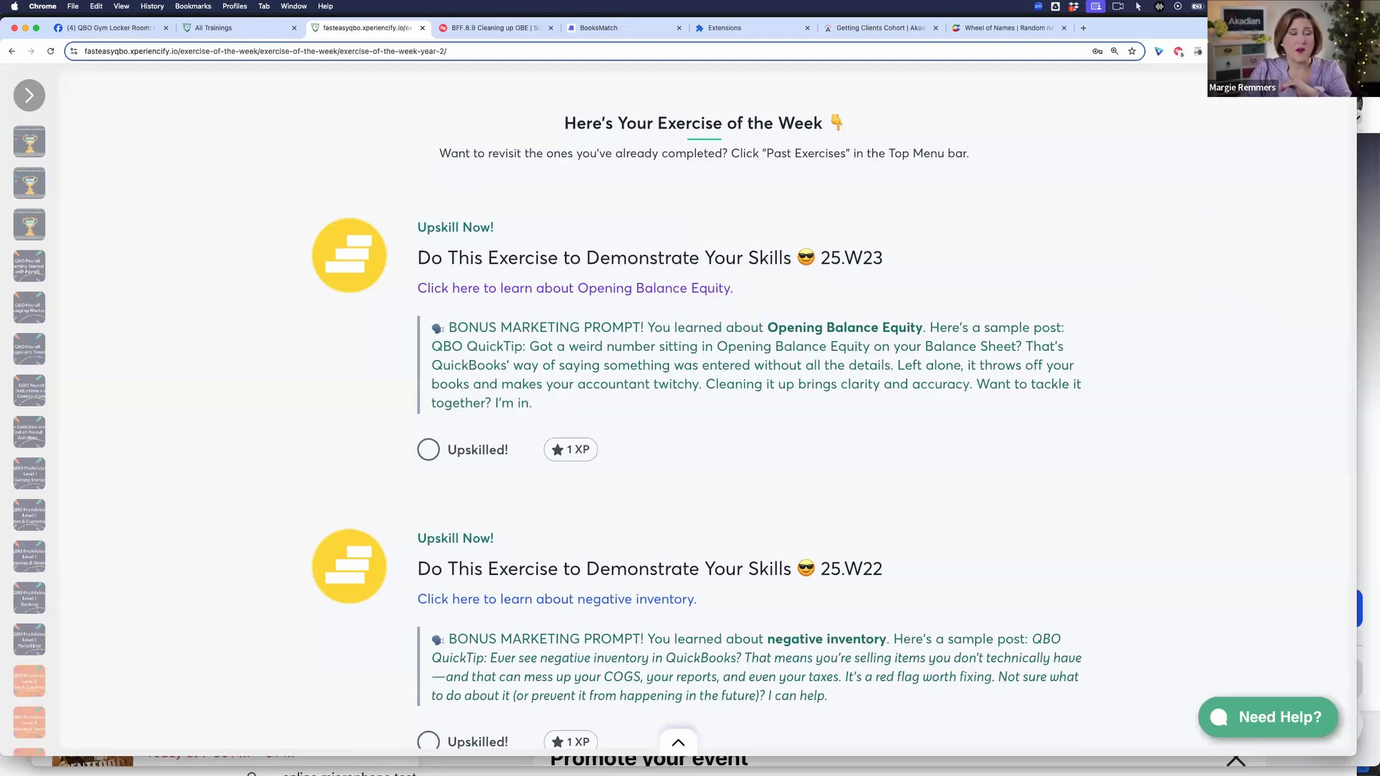
click(486, 27)
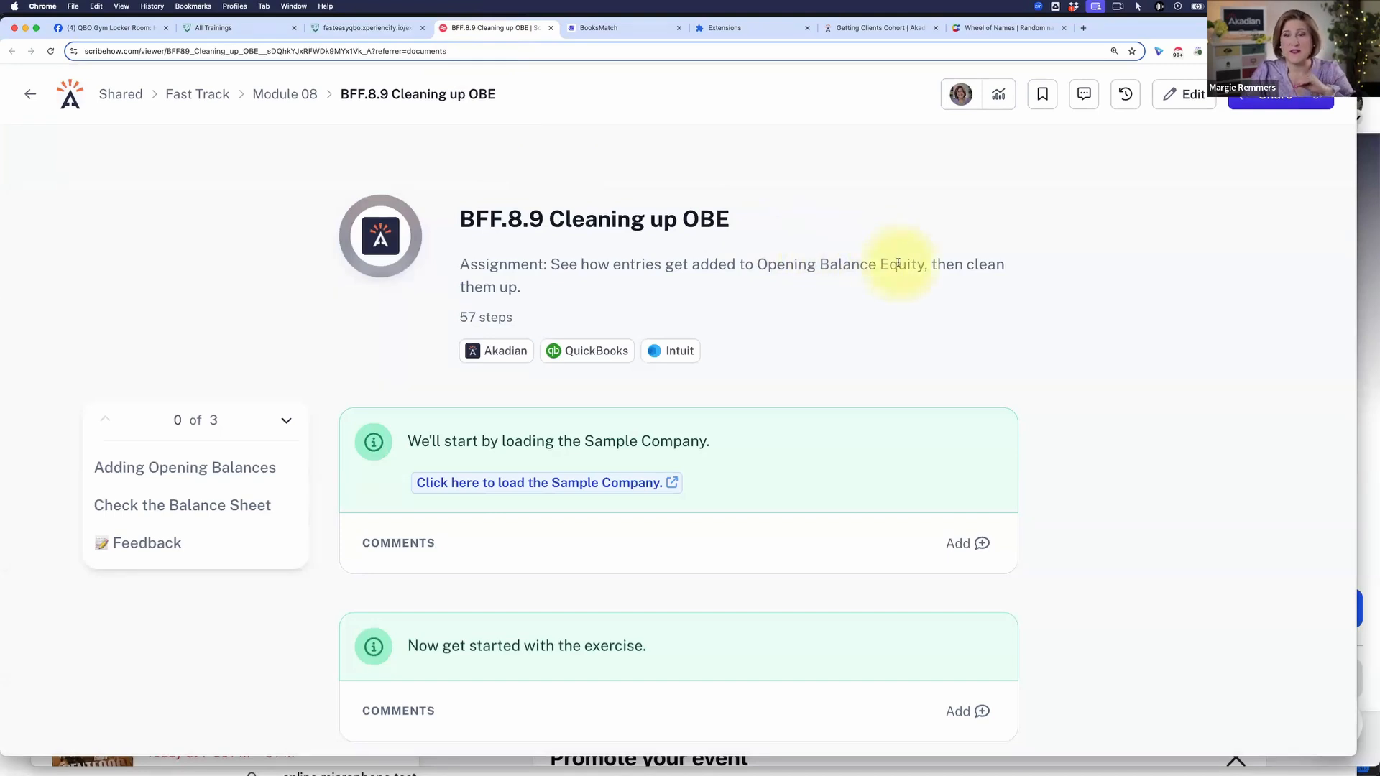
scroll(894, 263, down, 1)
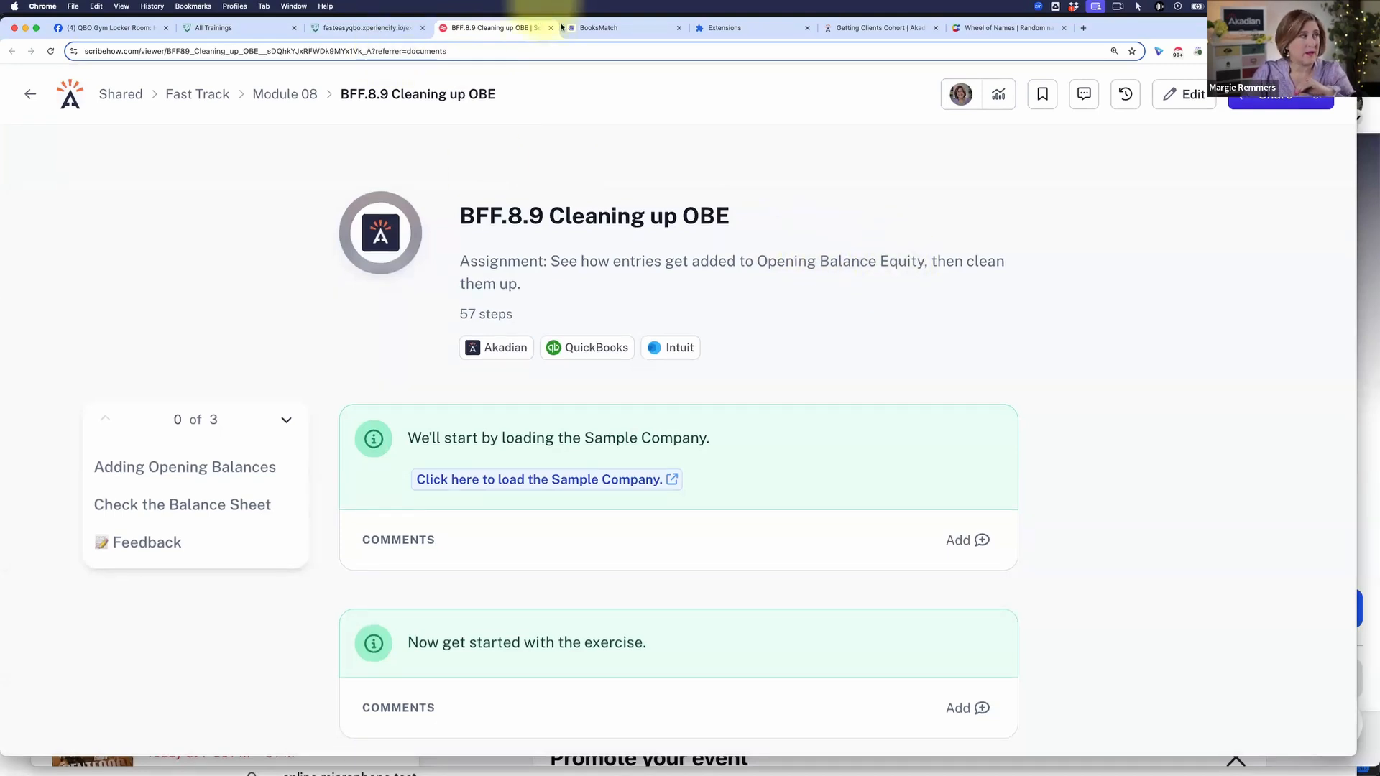
Step: Load the QuickBooks sample company from the guide's link and complete the security verification
click(1083, 30)
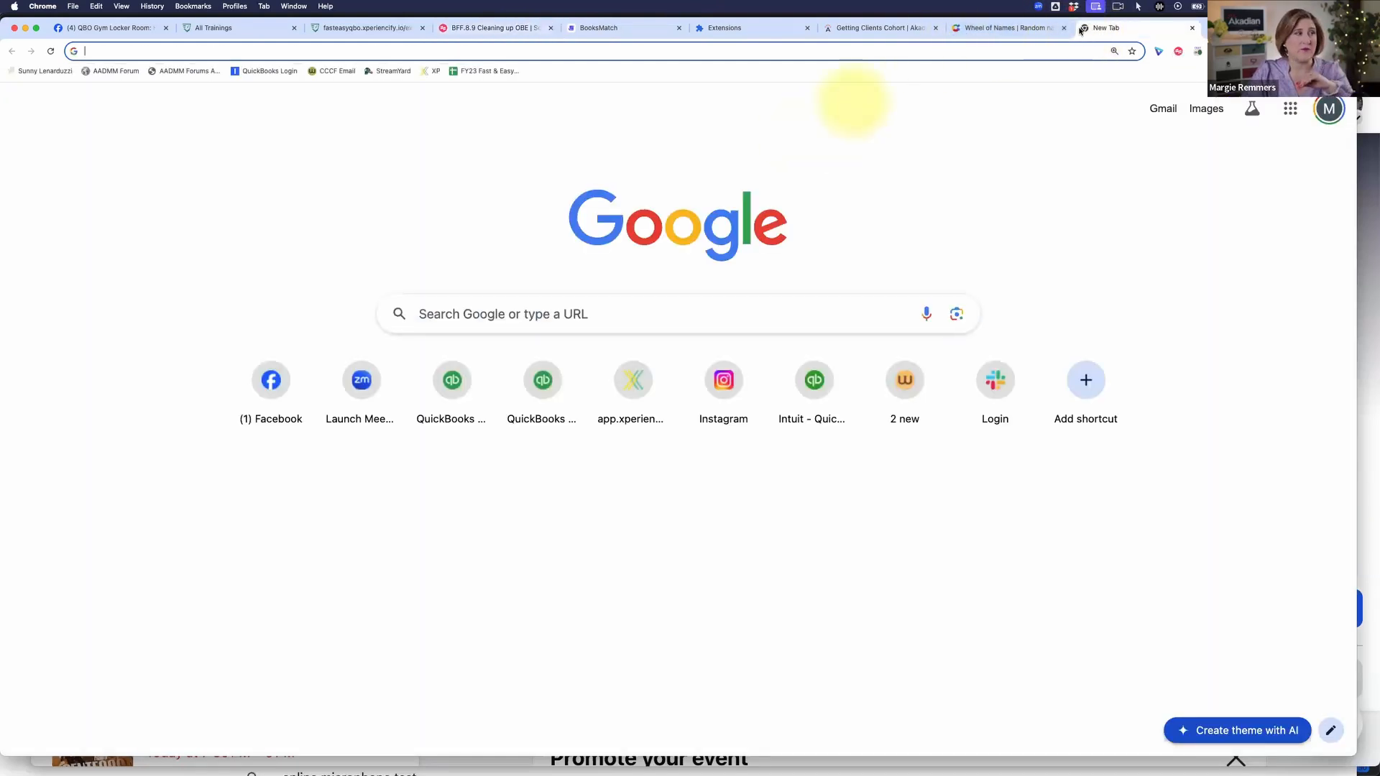
key(super+w)
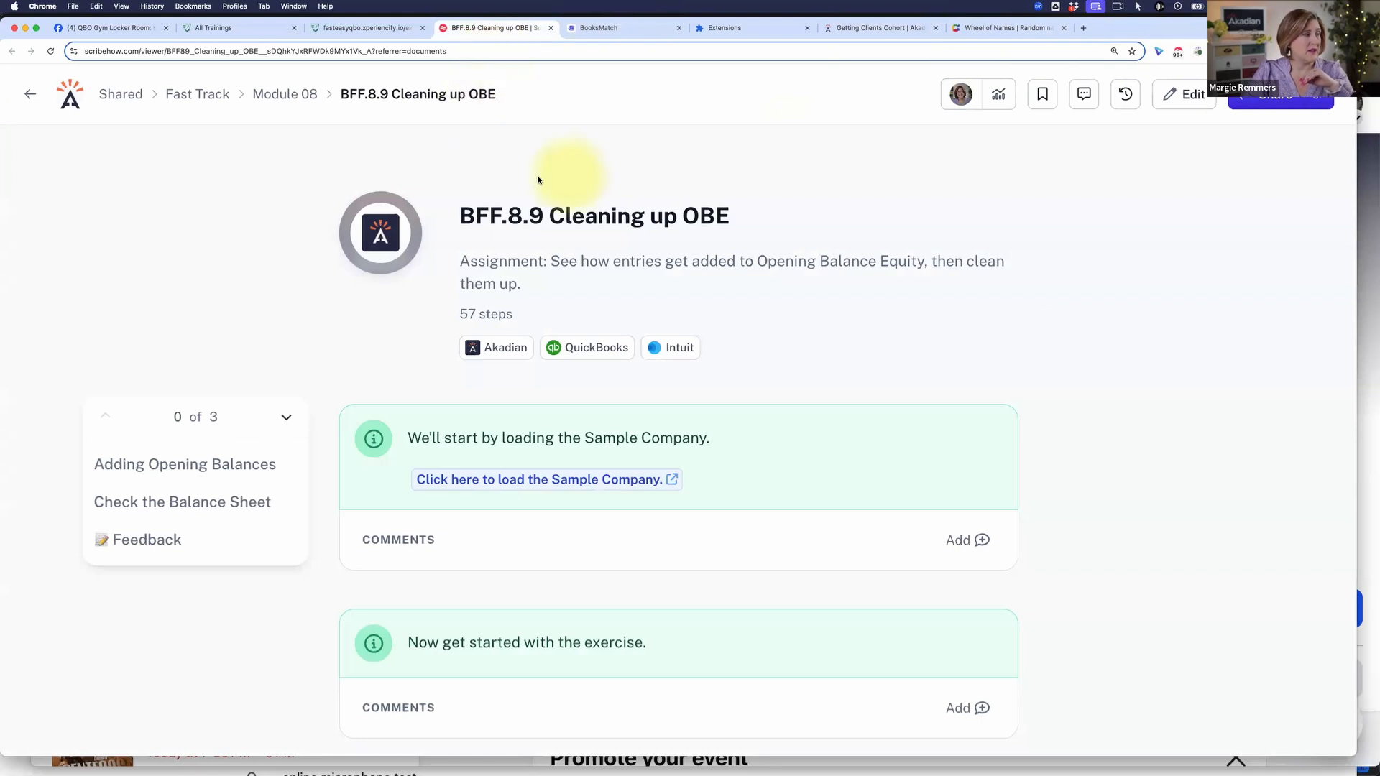
click(672, 480)
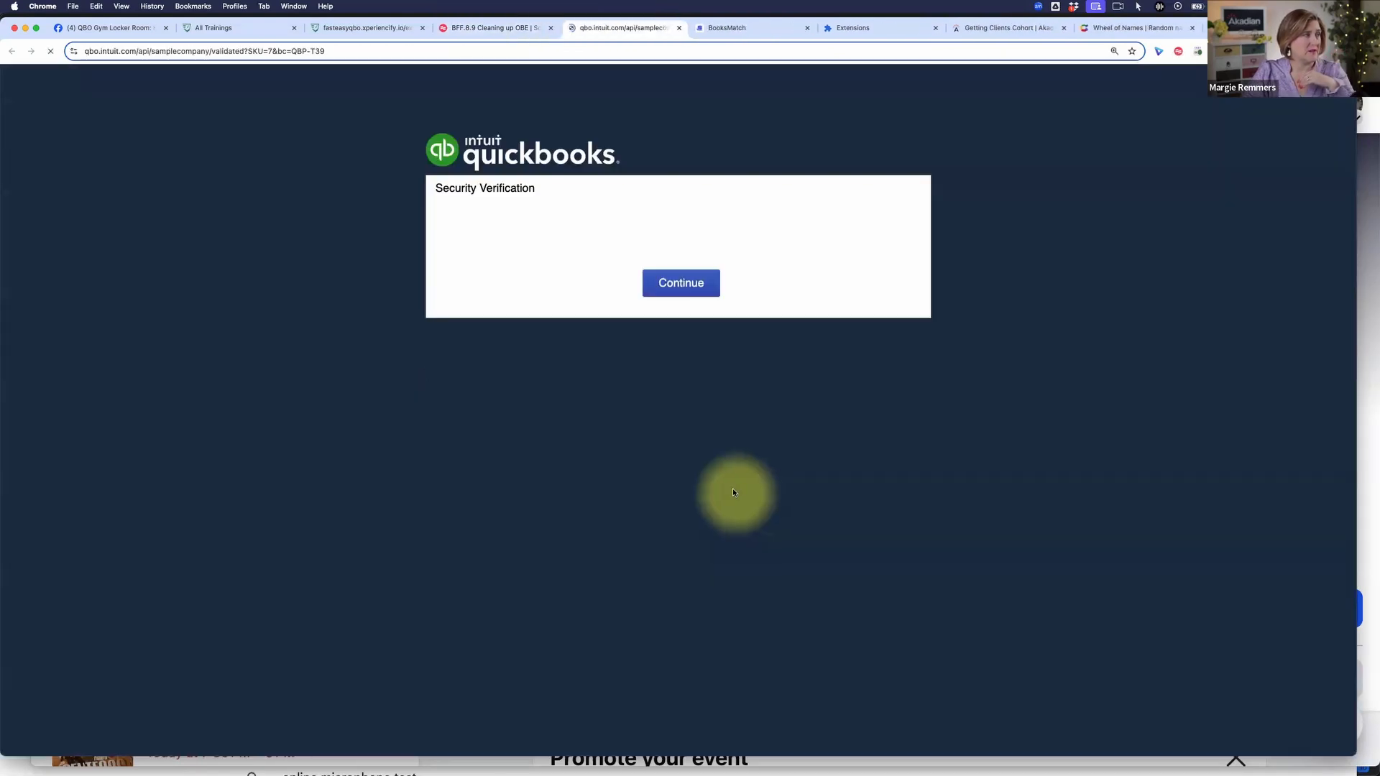
click(586, 254)
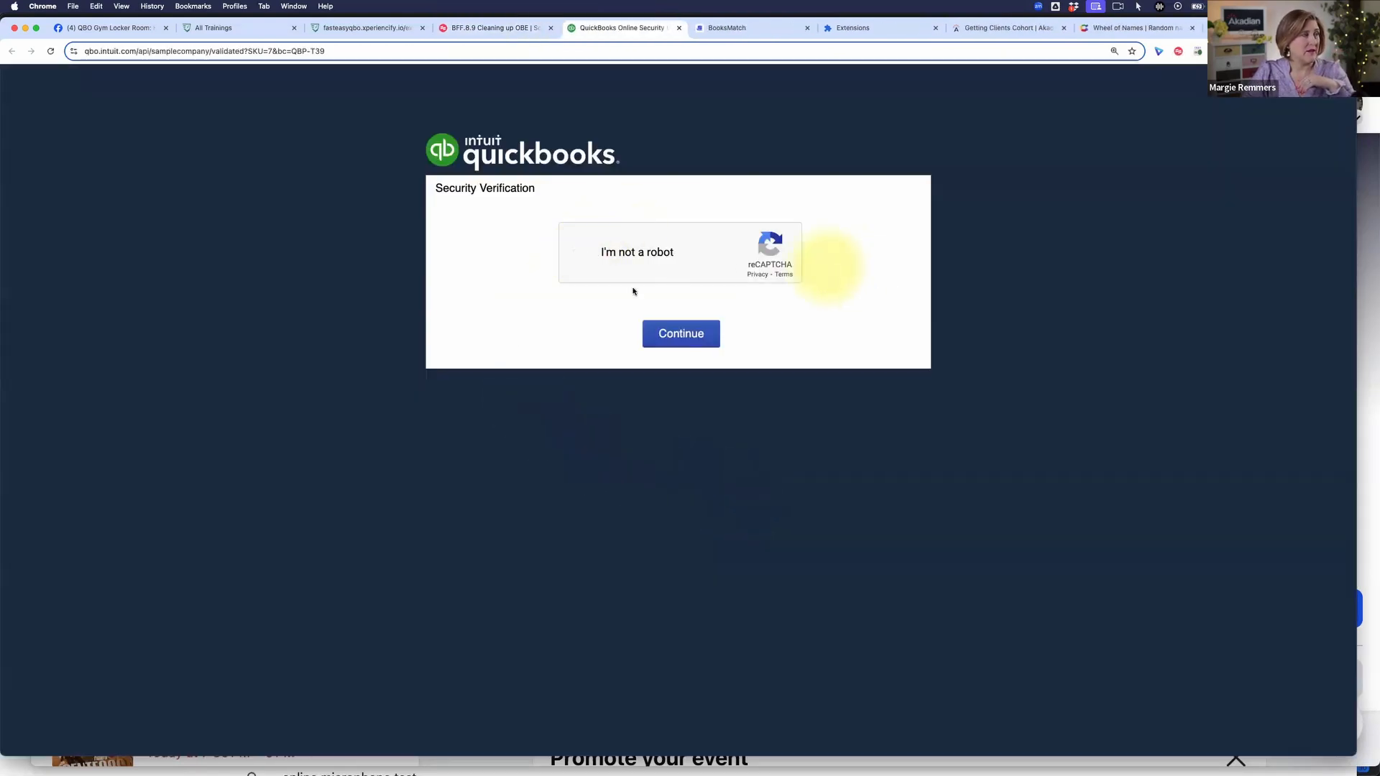
click(681, 333)
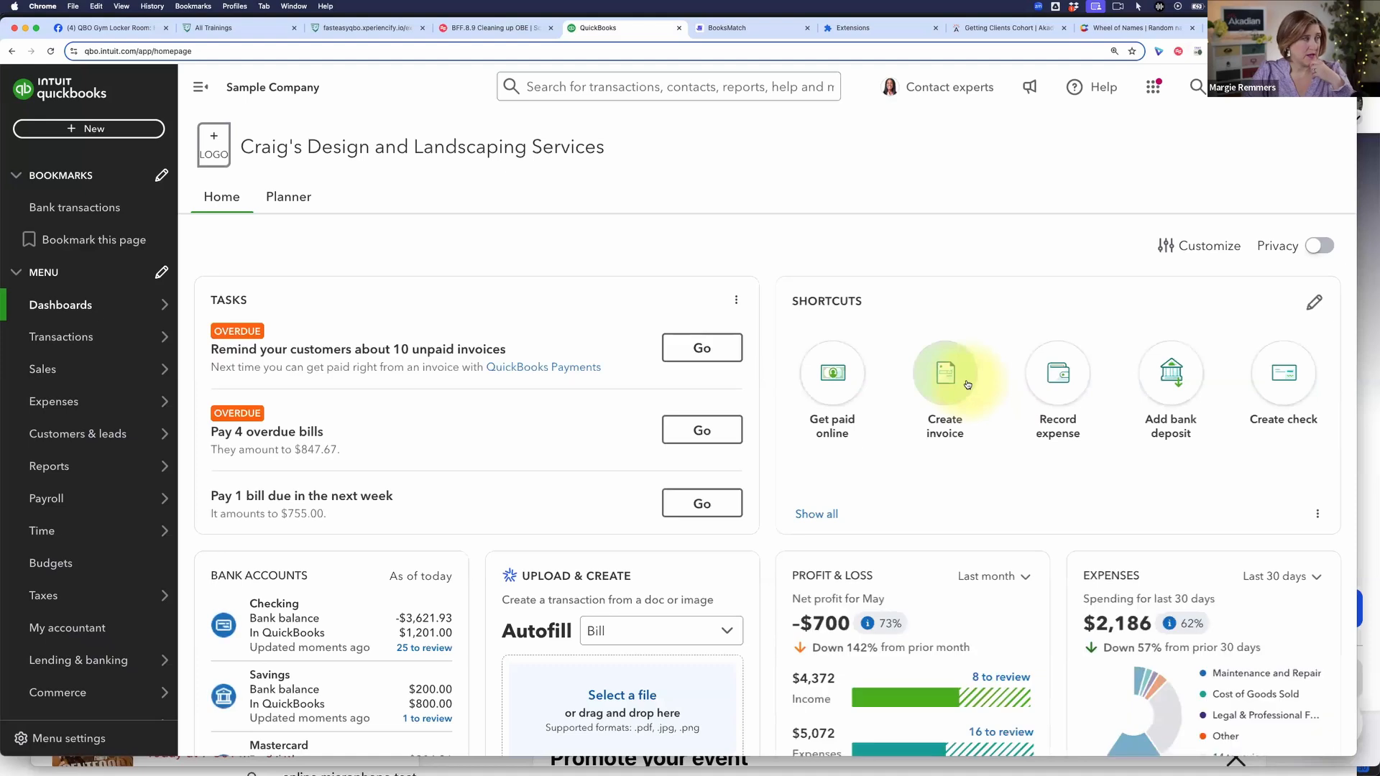
scroll(964, 383, down, 1)
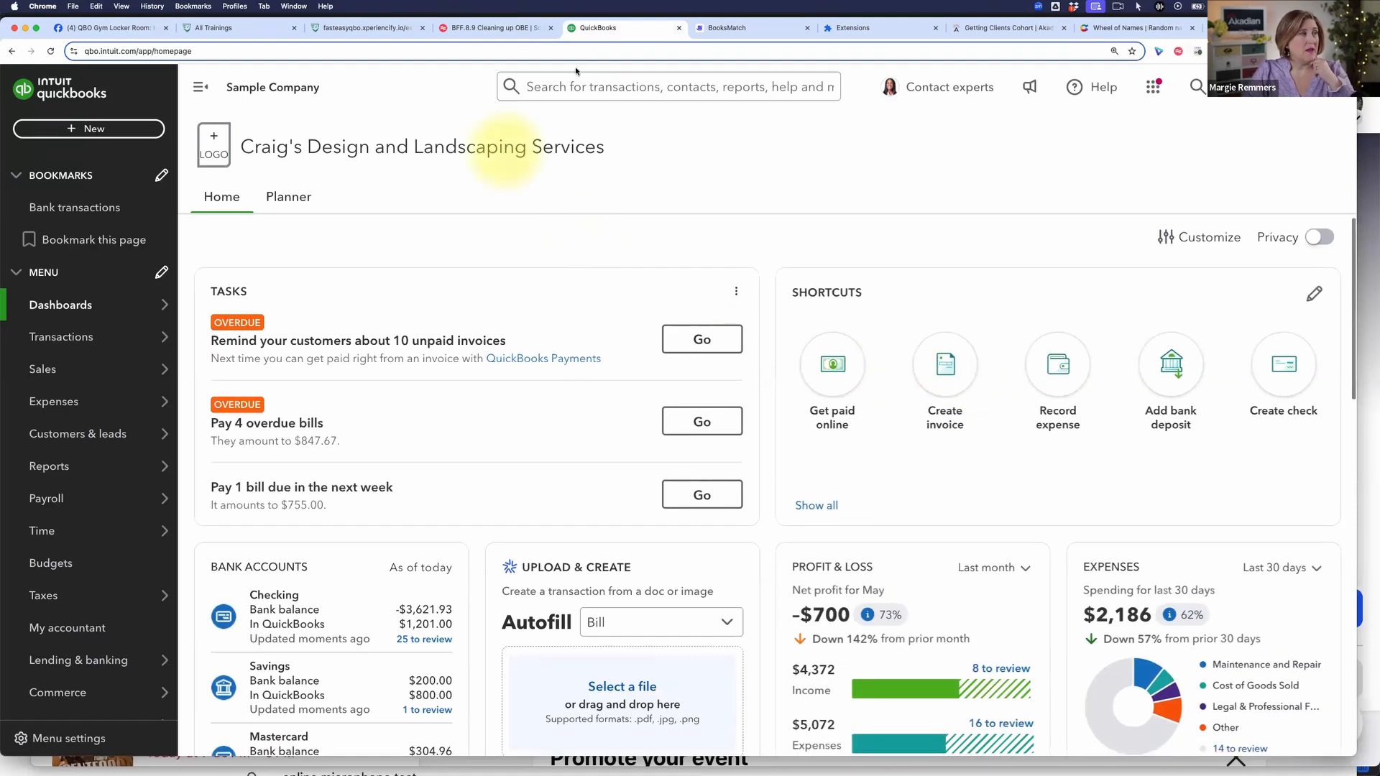
Step: Return to the BFF.8.9 Cleaning up OBE guide and read its introduction and the start of the Adding Opening Balances section
click(502, 29)
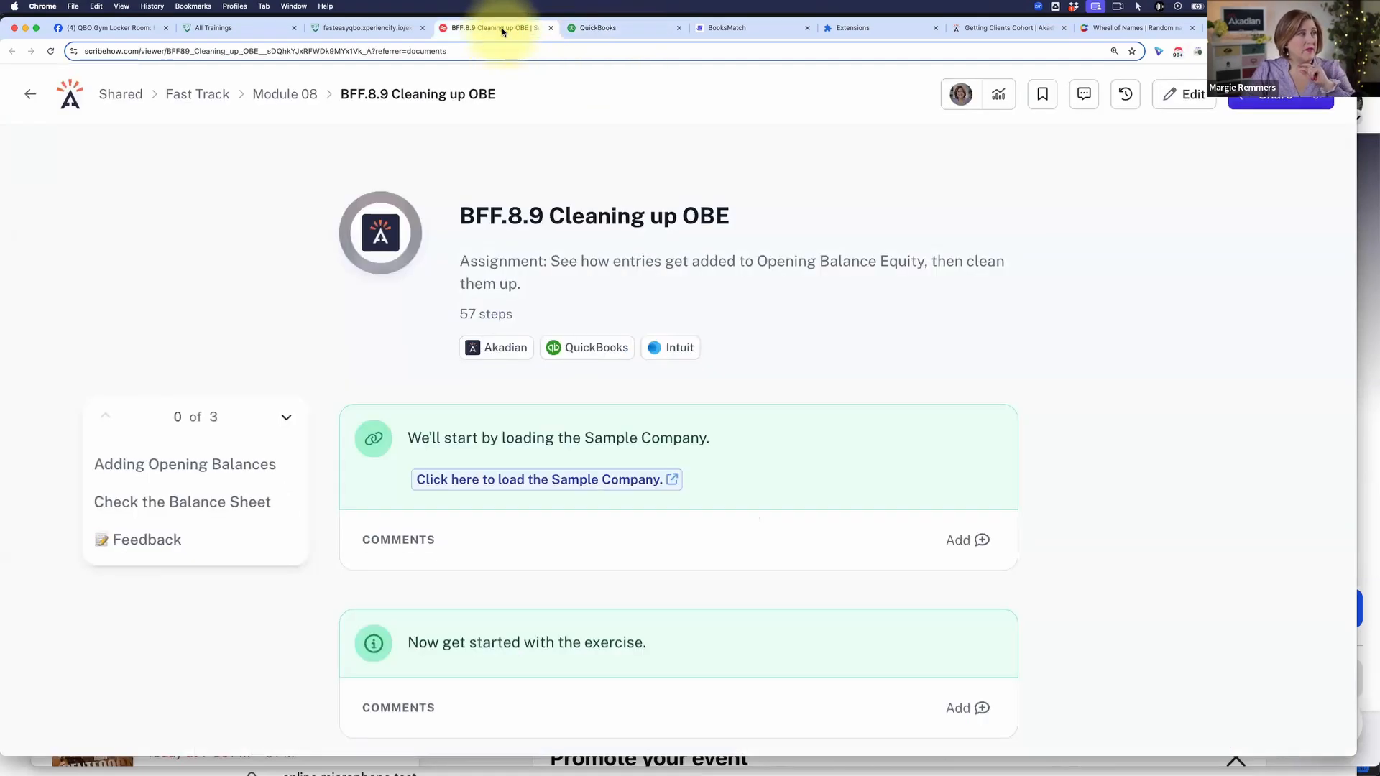
scroll(875, 323, down, 3)
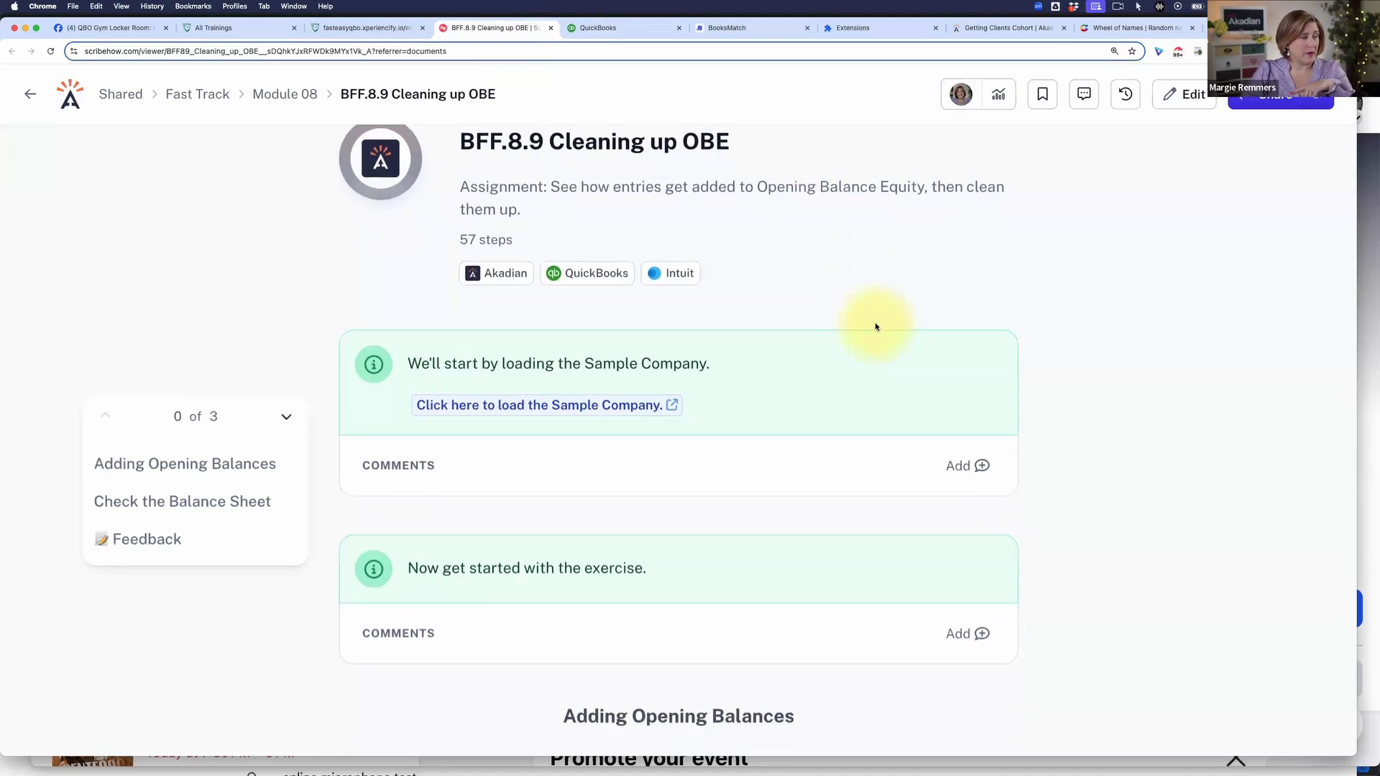
scroll(875, 328, up, 3)
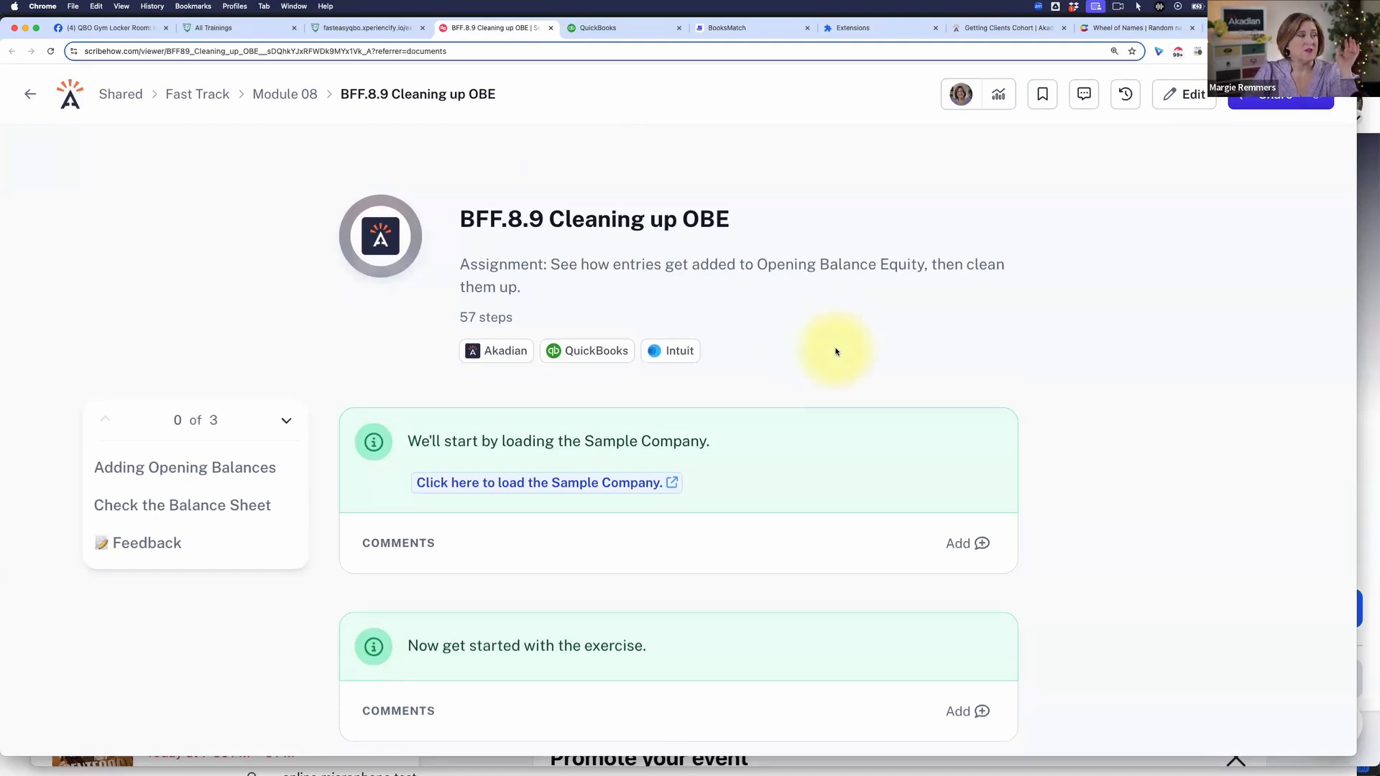
scroll(837, 351, down, 4)
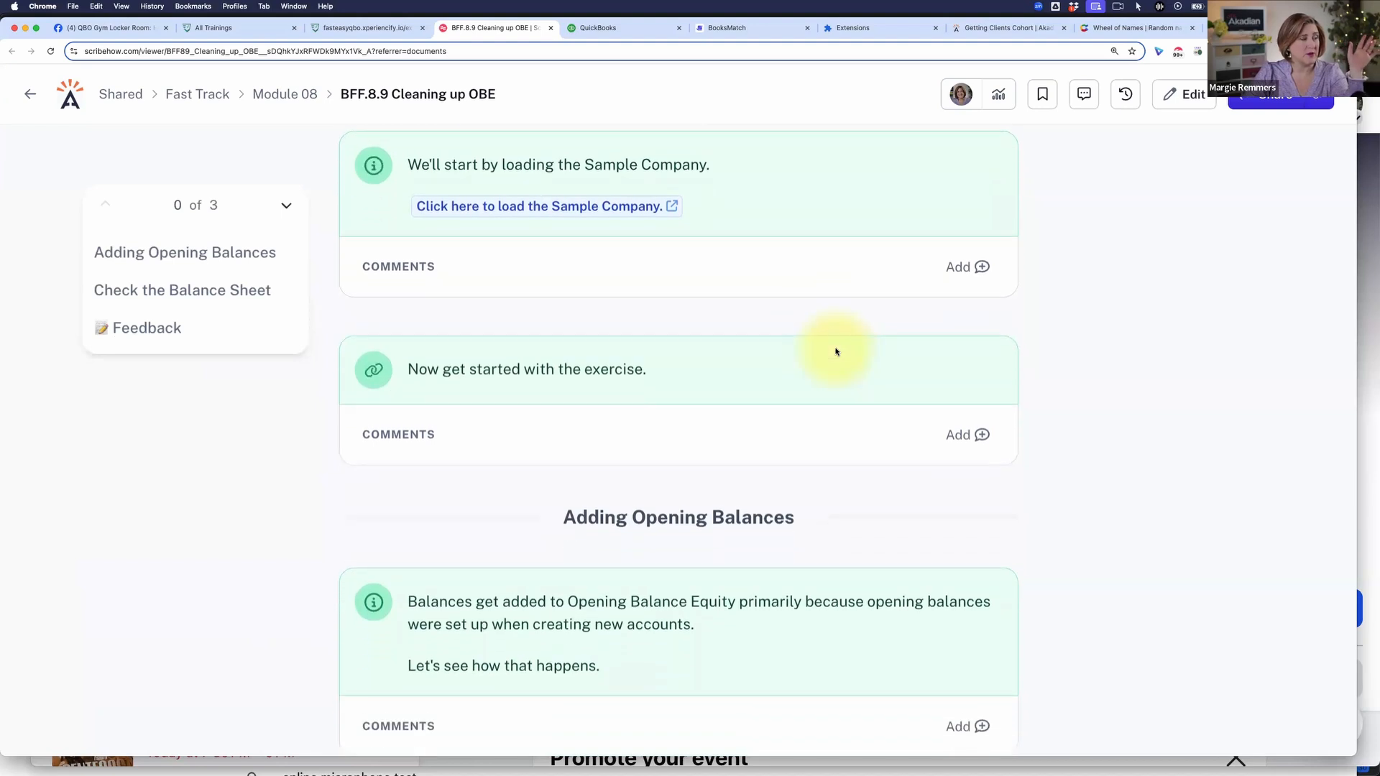
scroll(836, 351, down, 1)
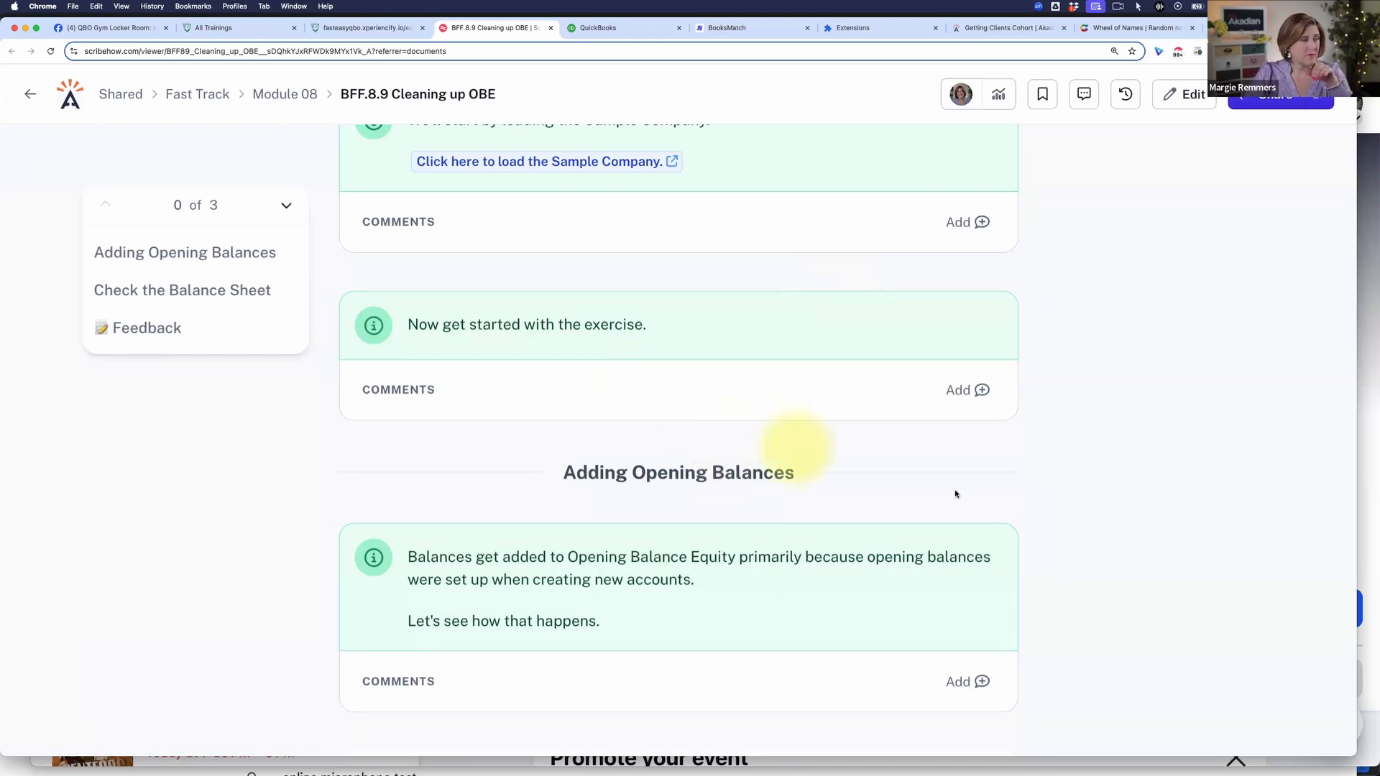
scroll(965, 483, down, 1)
scroll(966, 484, down, 5)
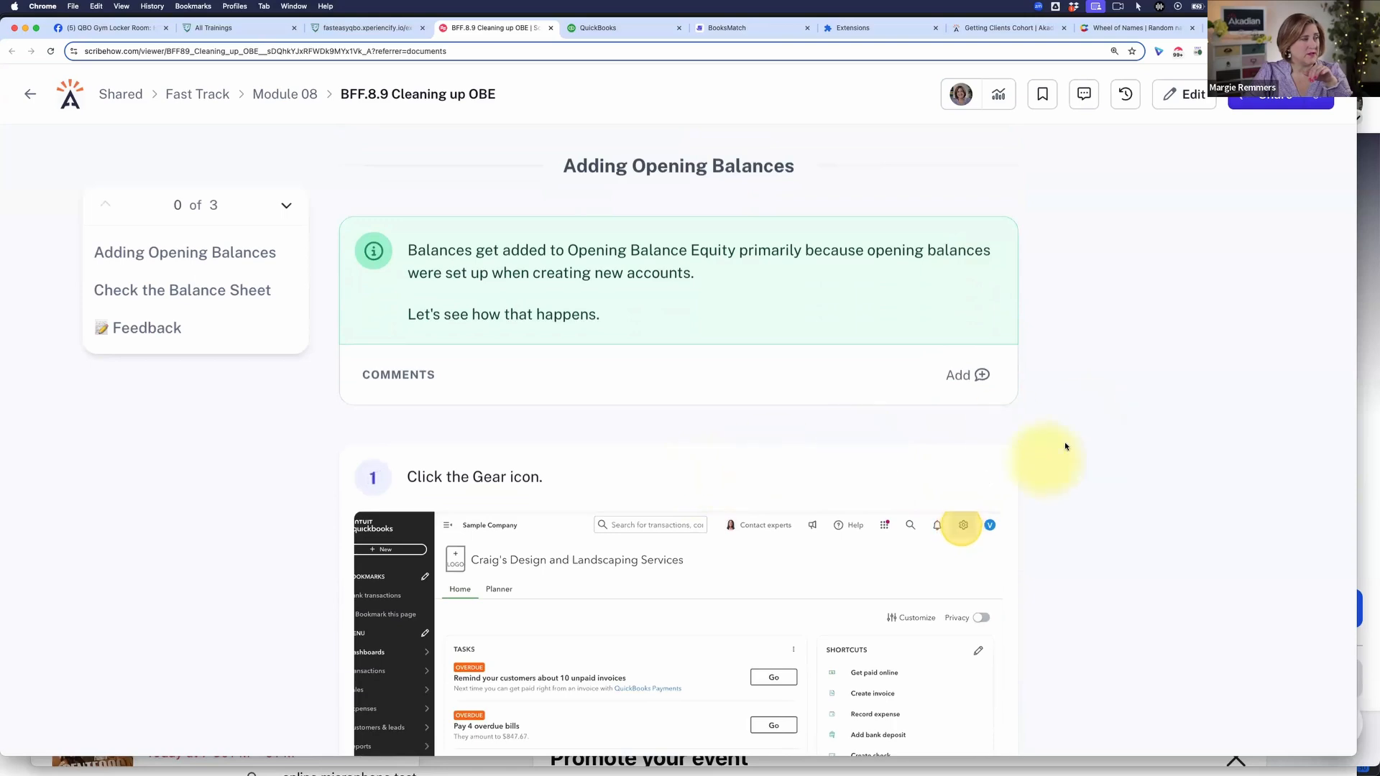
scroll(1078, 455, up, 6)
scroll(1084, 457, up, 4)
scroll(1084, 458, down, 12)
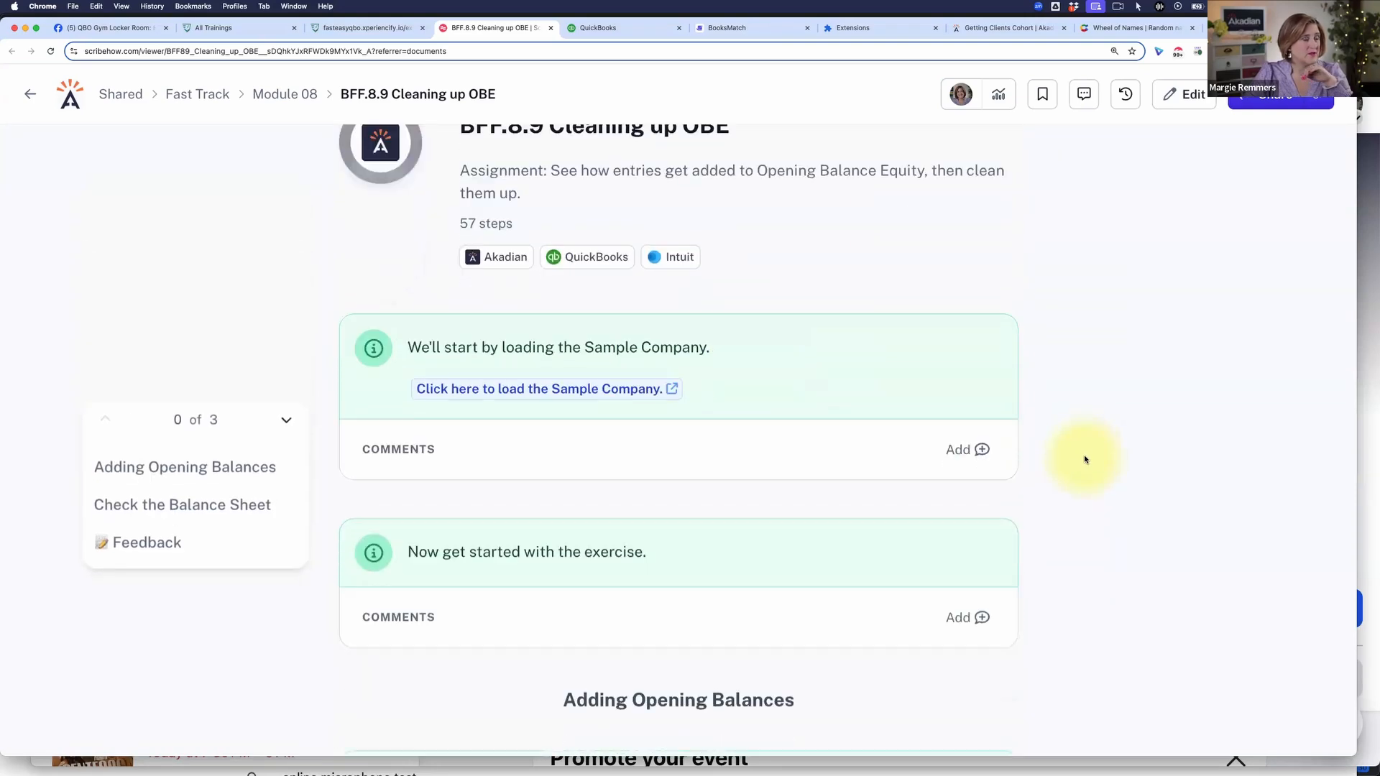
scroll(1085, 452, up, 7)
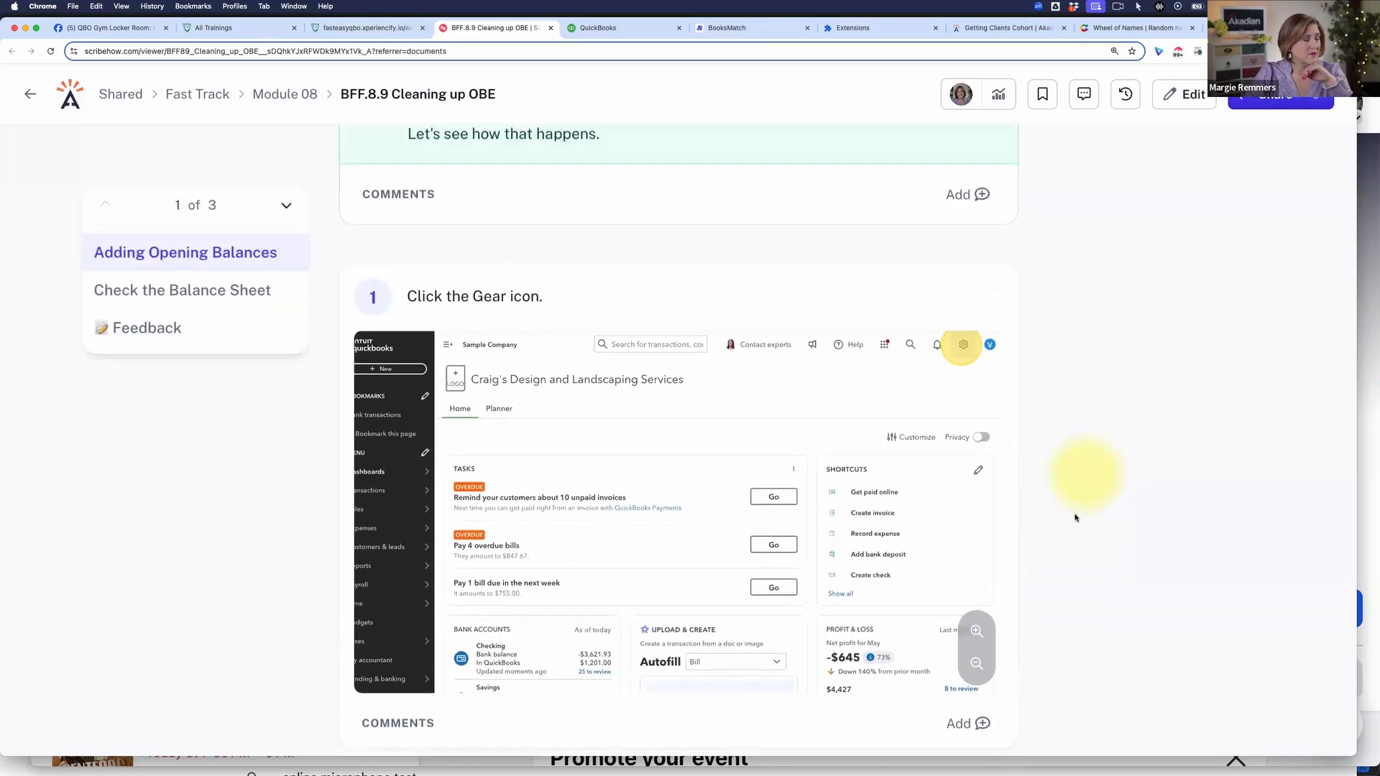
scroll(1086, 449, up, 7)
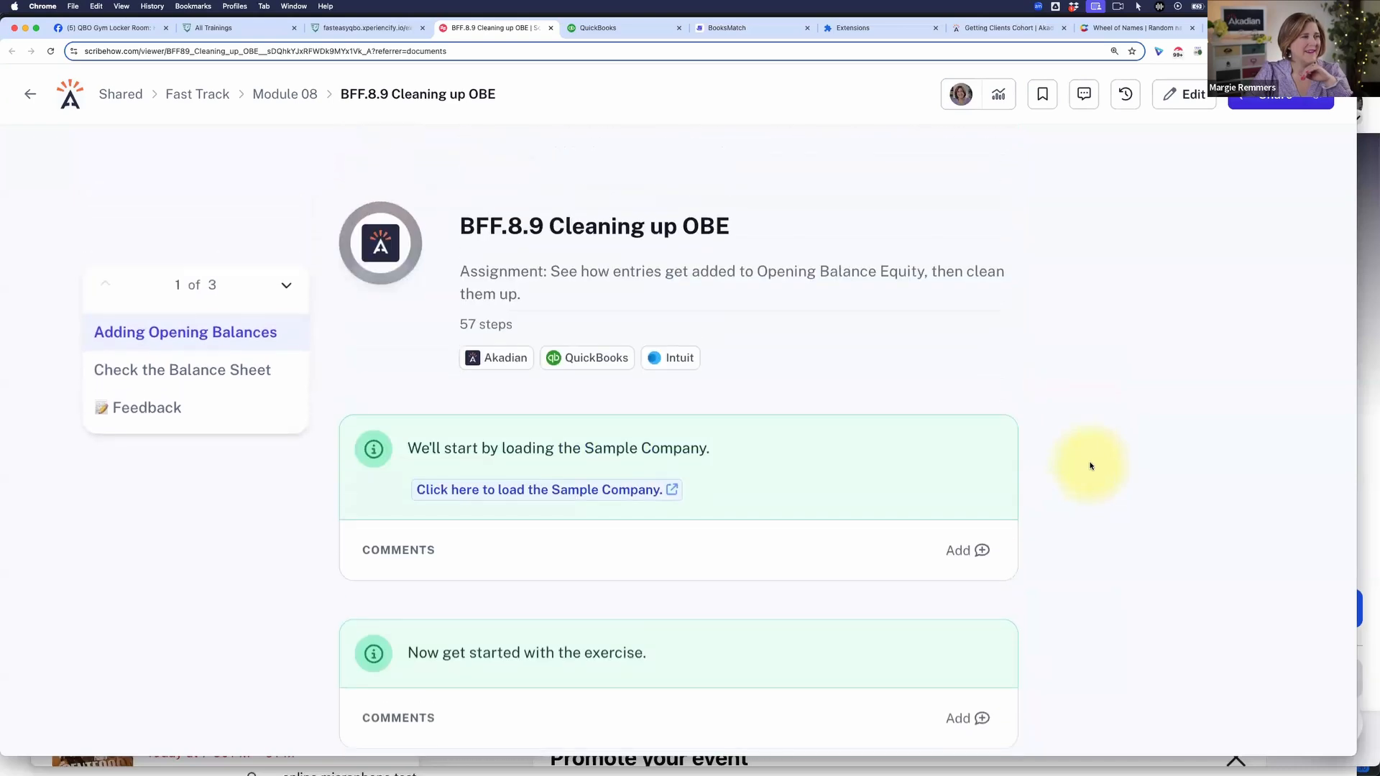
scroll(1090, 462, down, 9)
scroll(1090, 466, down, 3)
Step: Try to start the follow-along on Intuit from the guide's first instruction about the Gear icon
mouse_move(939, 431)
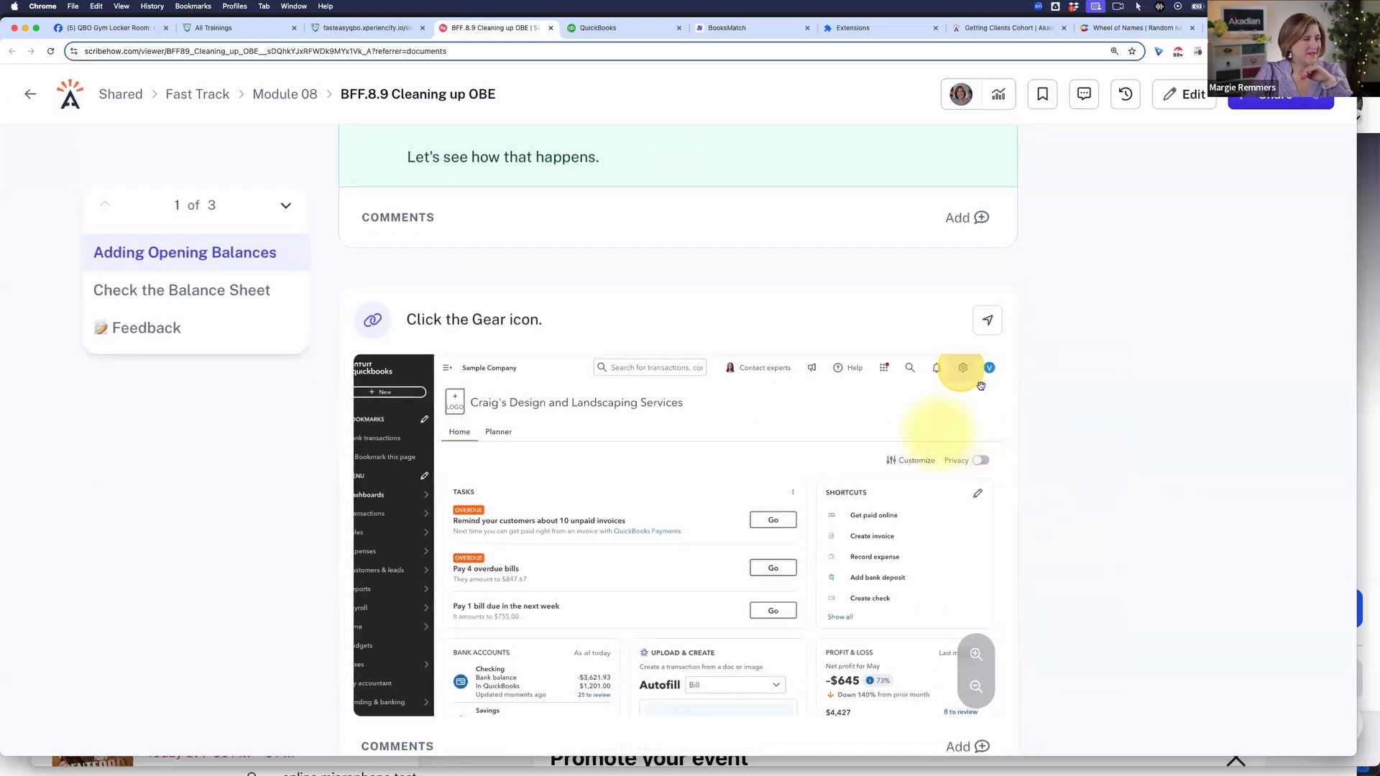
click(992, 330)
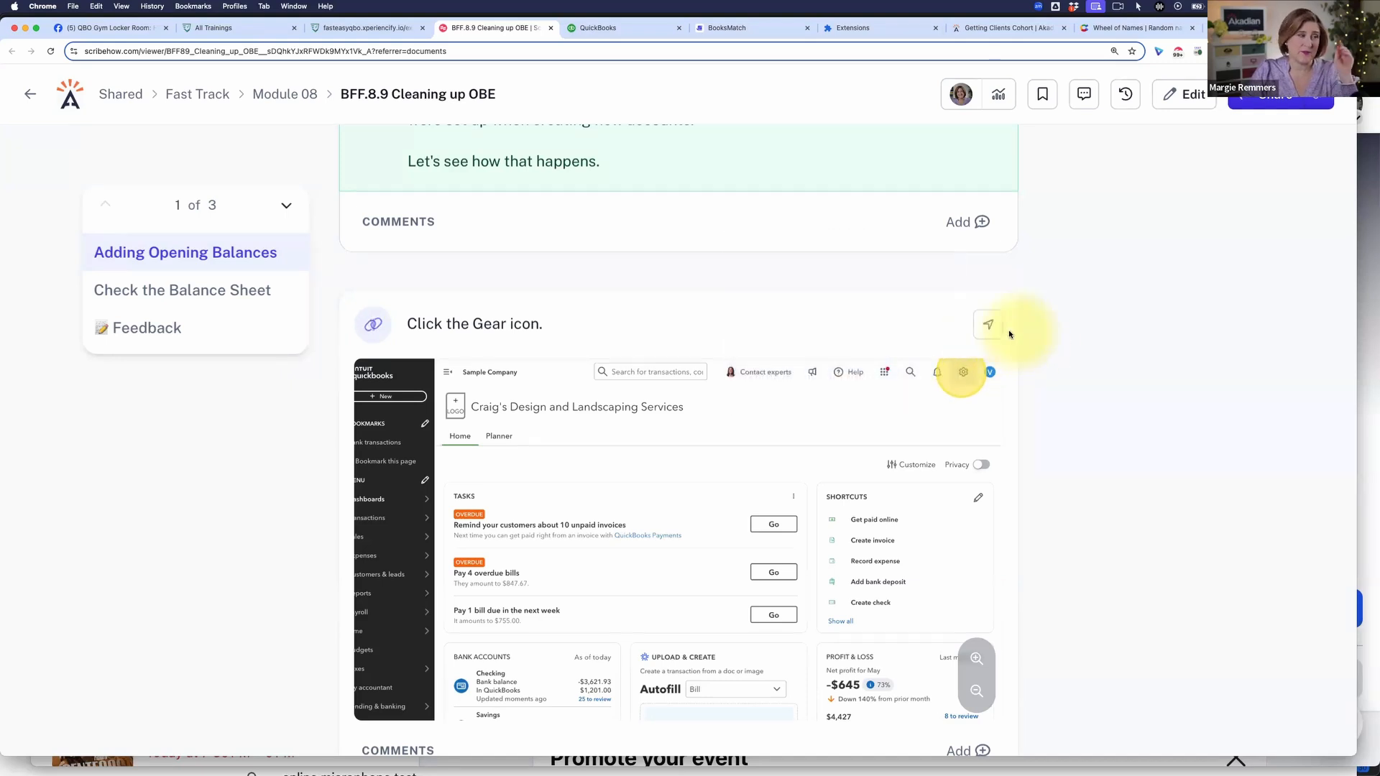
mouse_move(993, 329)
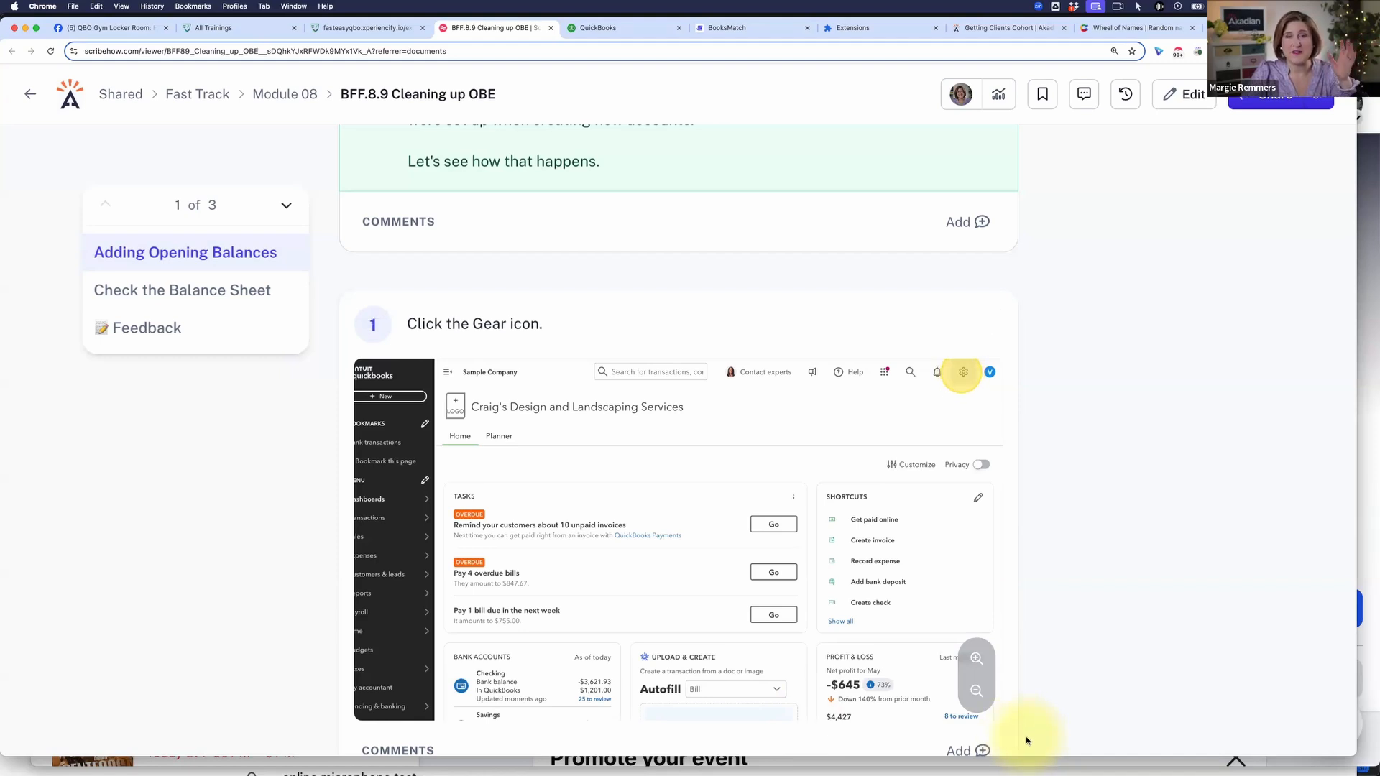
scroll(790, 302, down, 1)
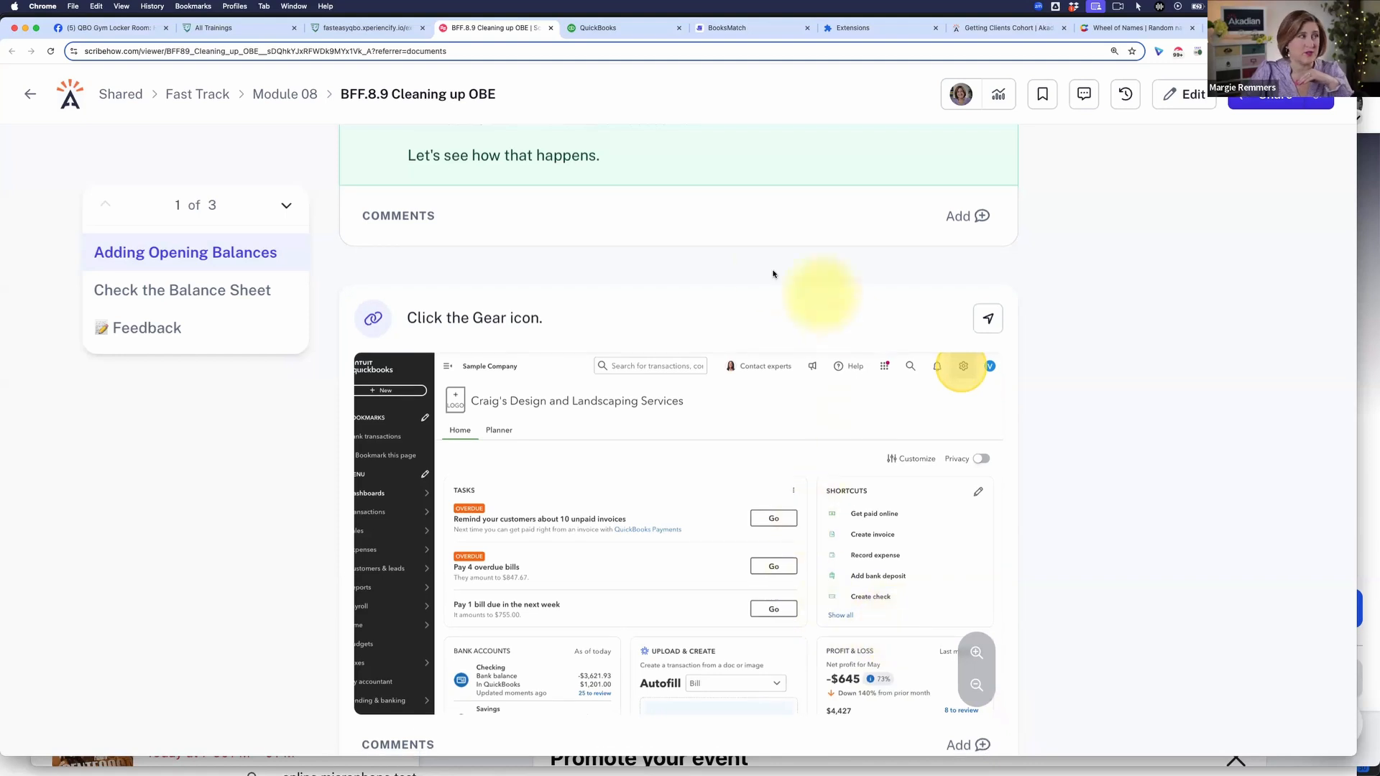
Step: Check that the Scribe extension is installed and enabled in the browser, and look back at the open sample company and the guide
click(855, 27)
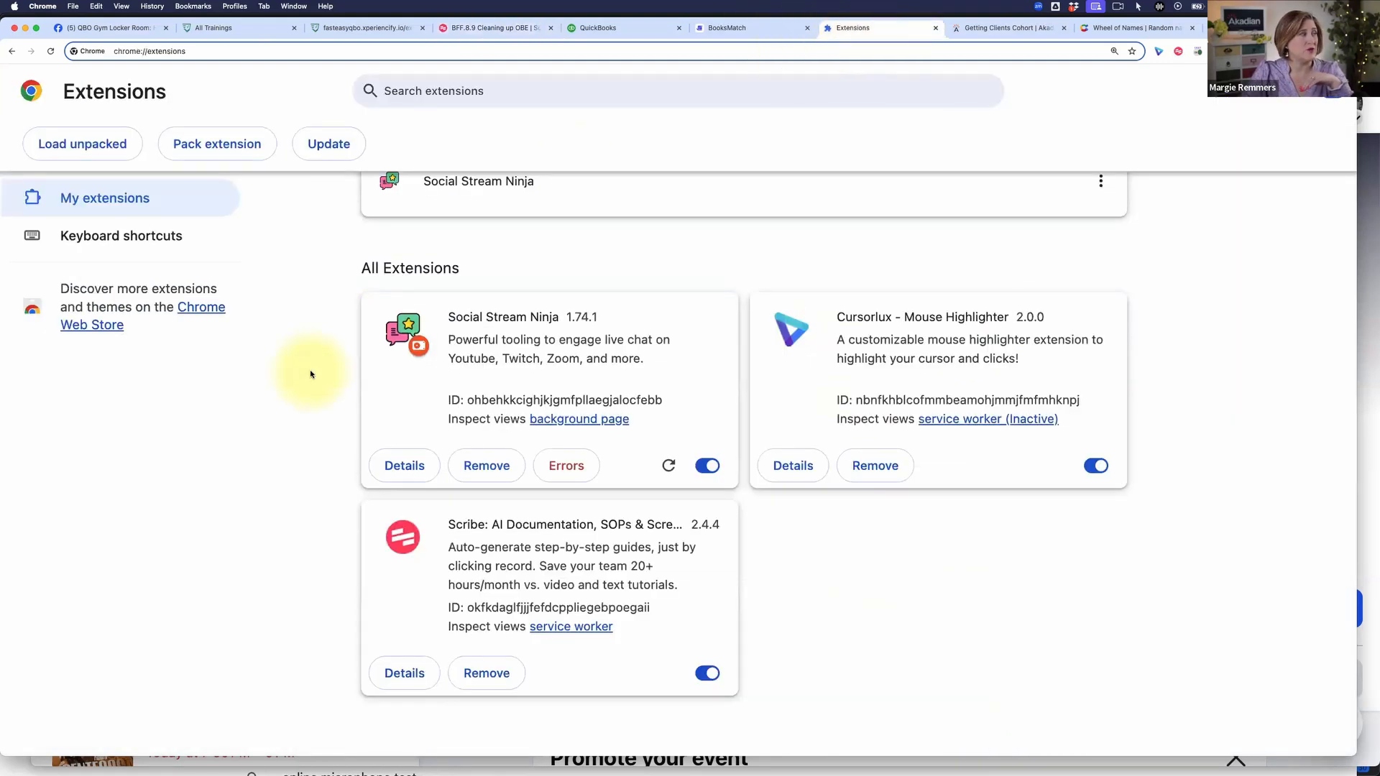
scroll(310, 374, up, 1)
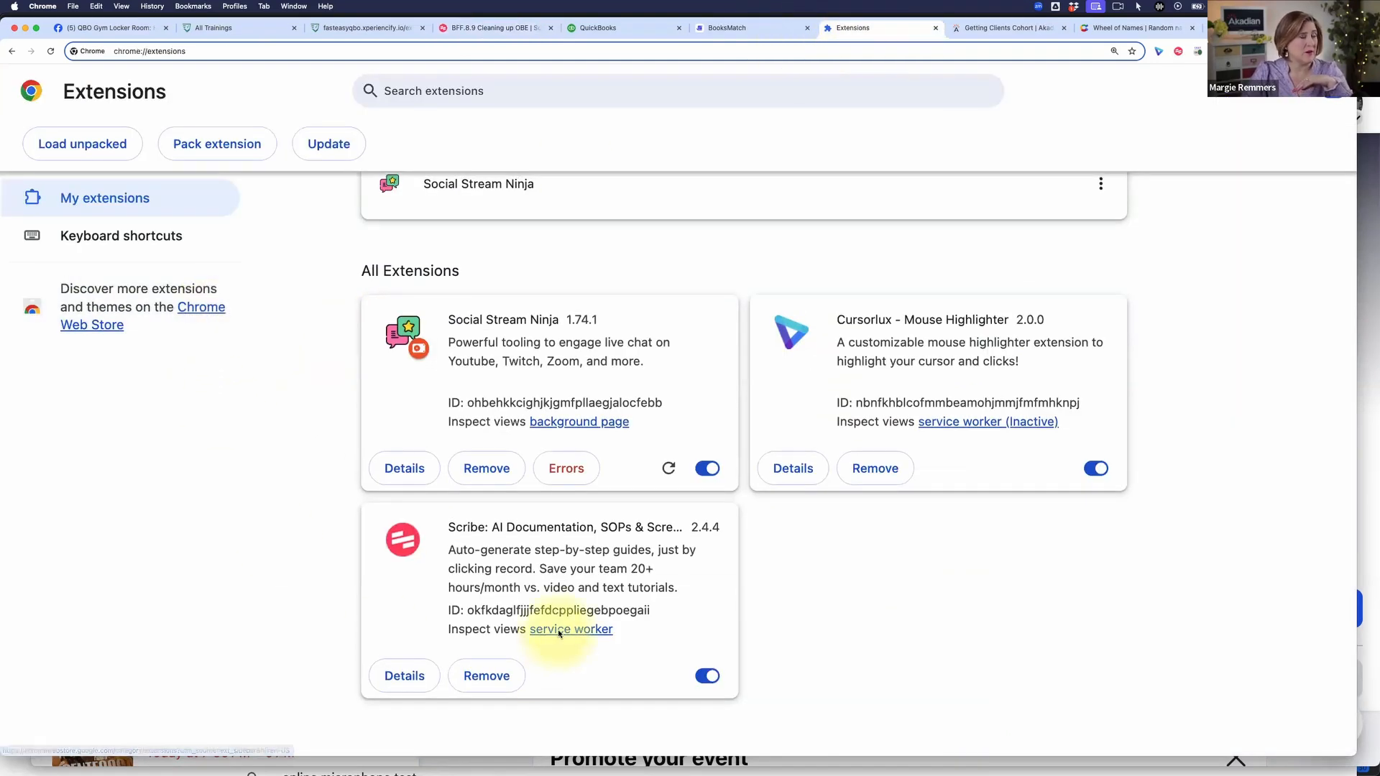
scroll(559, 632, up, 1)
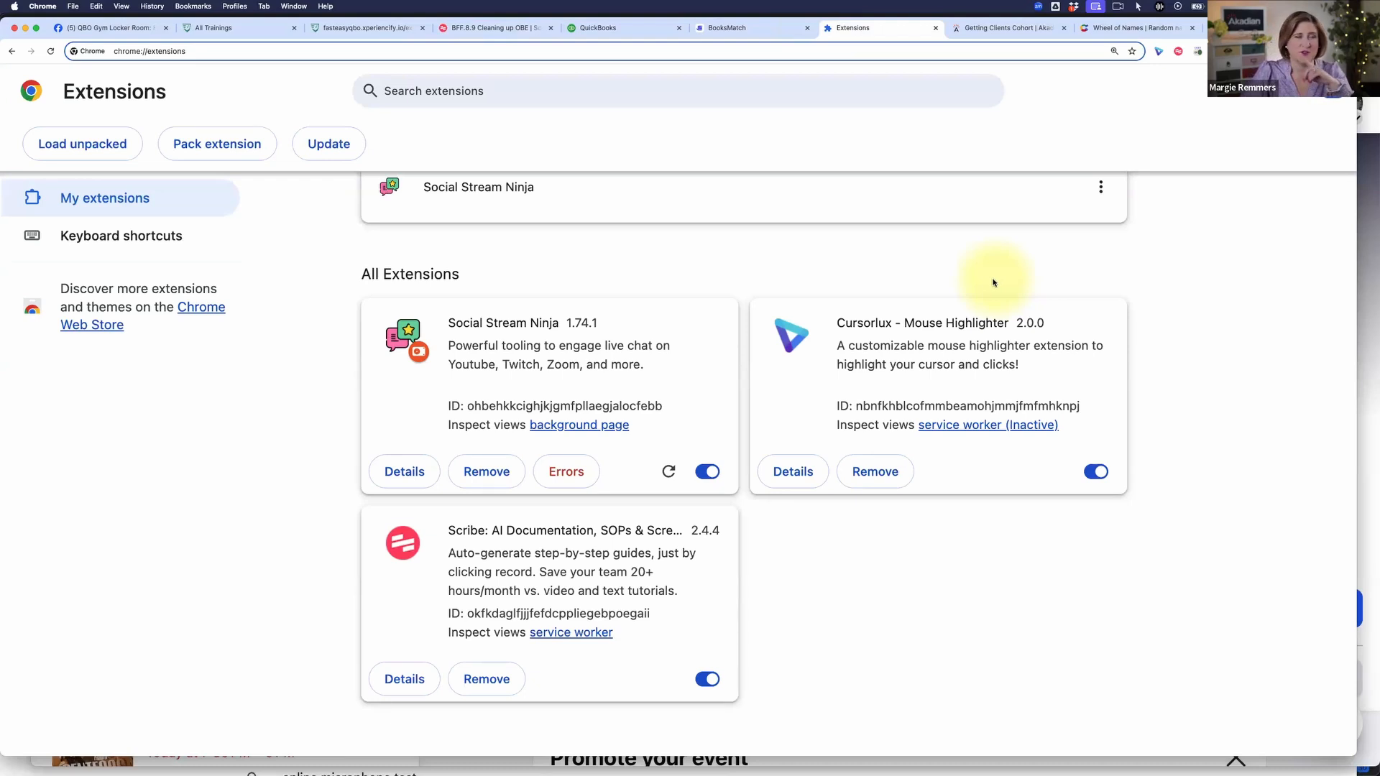
click(615, 28)
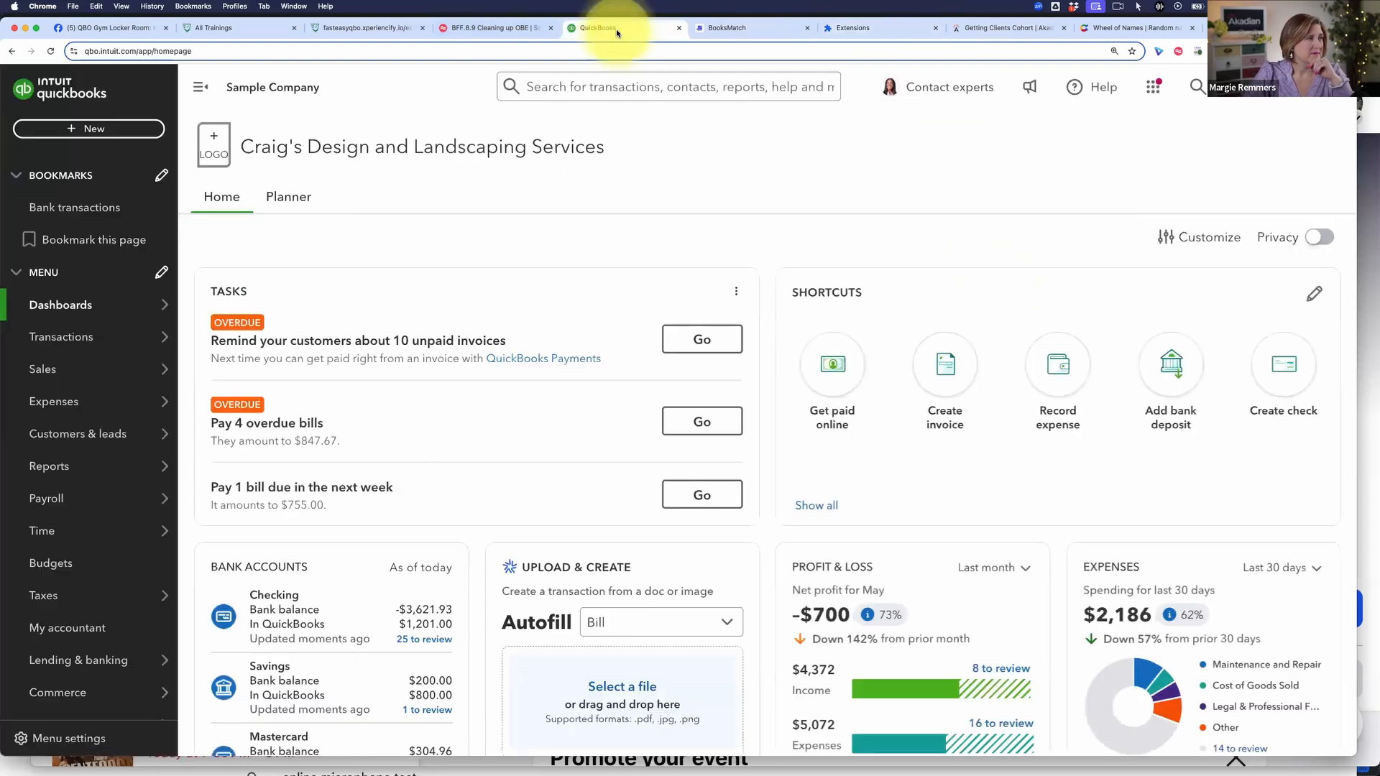
click(495, 28)
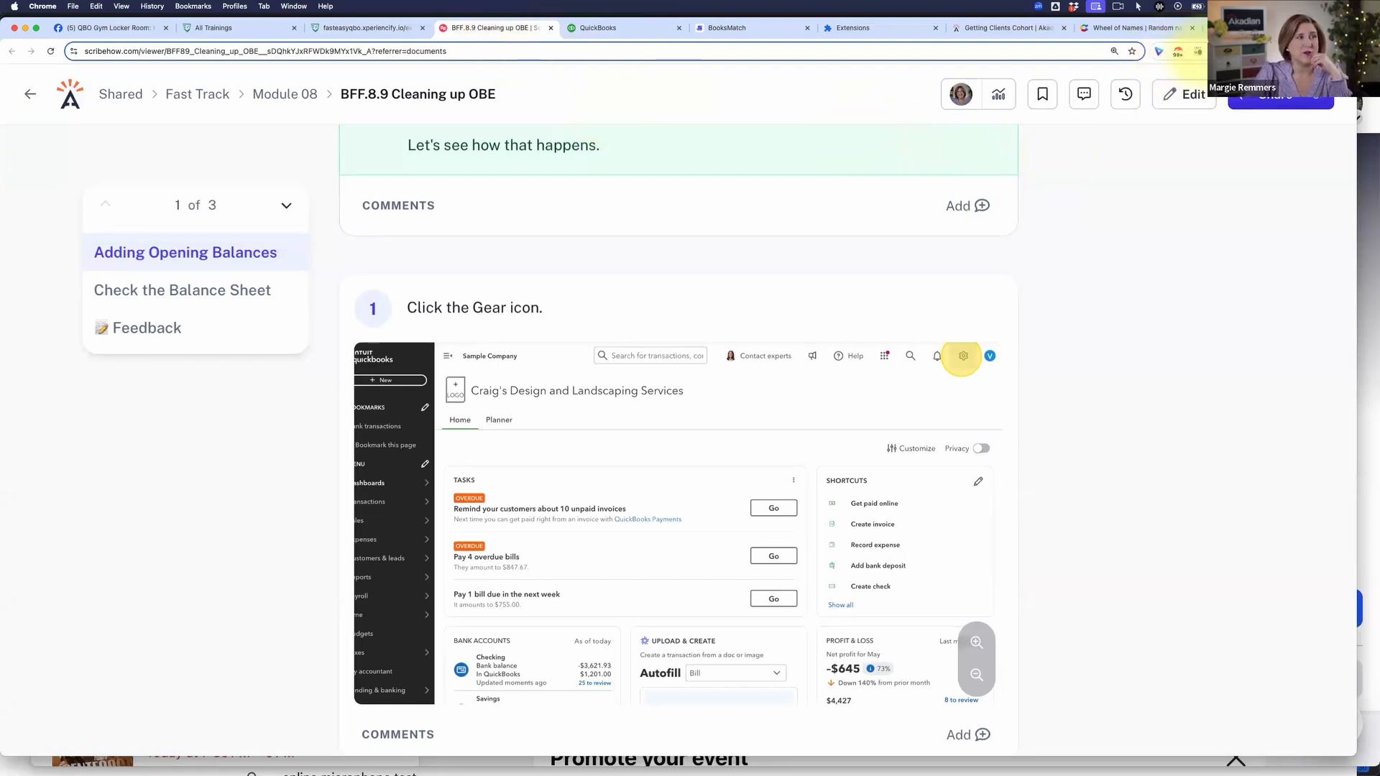
click(848, 29)
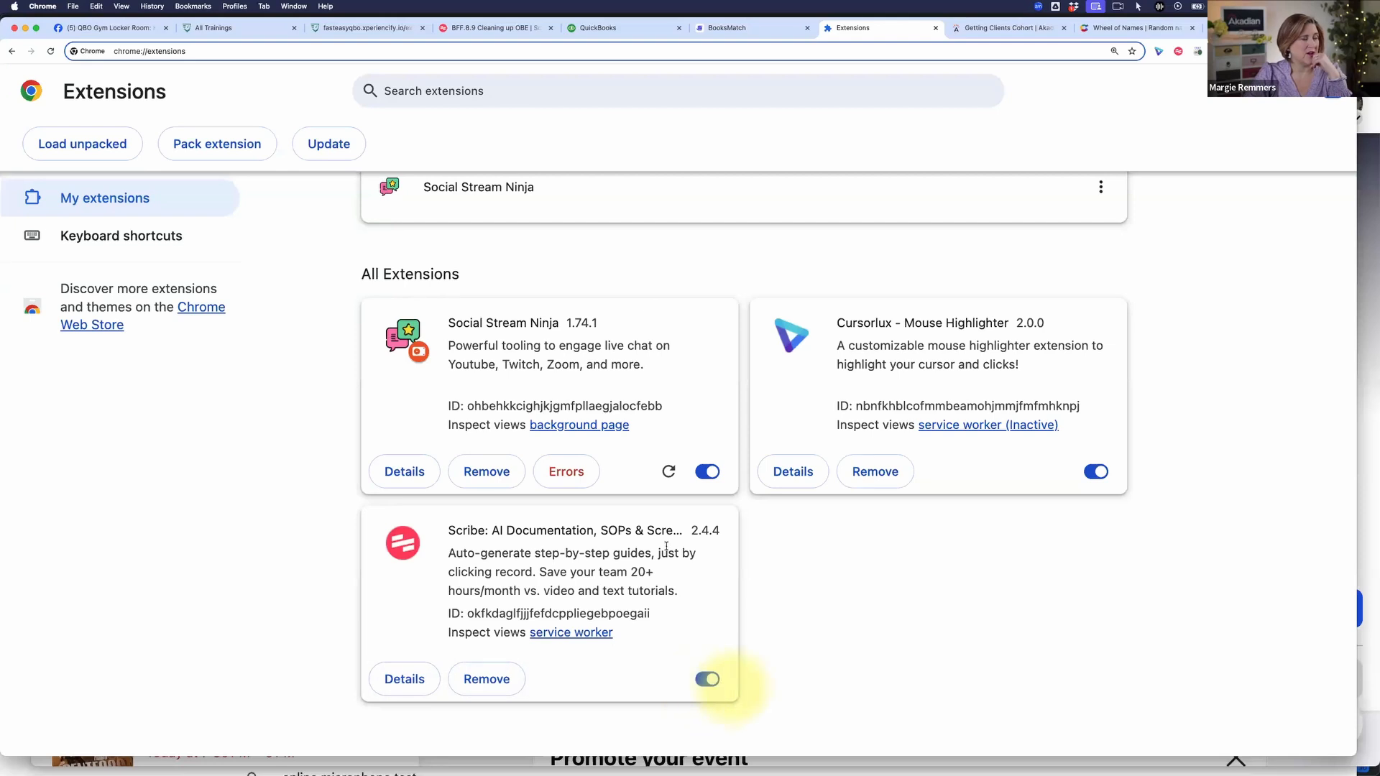
Step: Return to the BFF.8.9 guide and start its follow-along on Intuit from the Gear icon instruction, confirming Guide Me
click(503, 28)
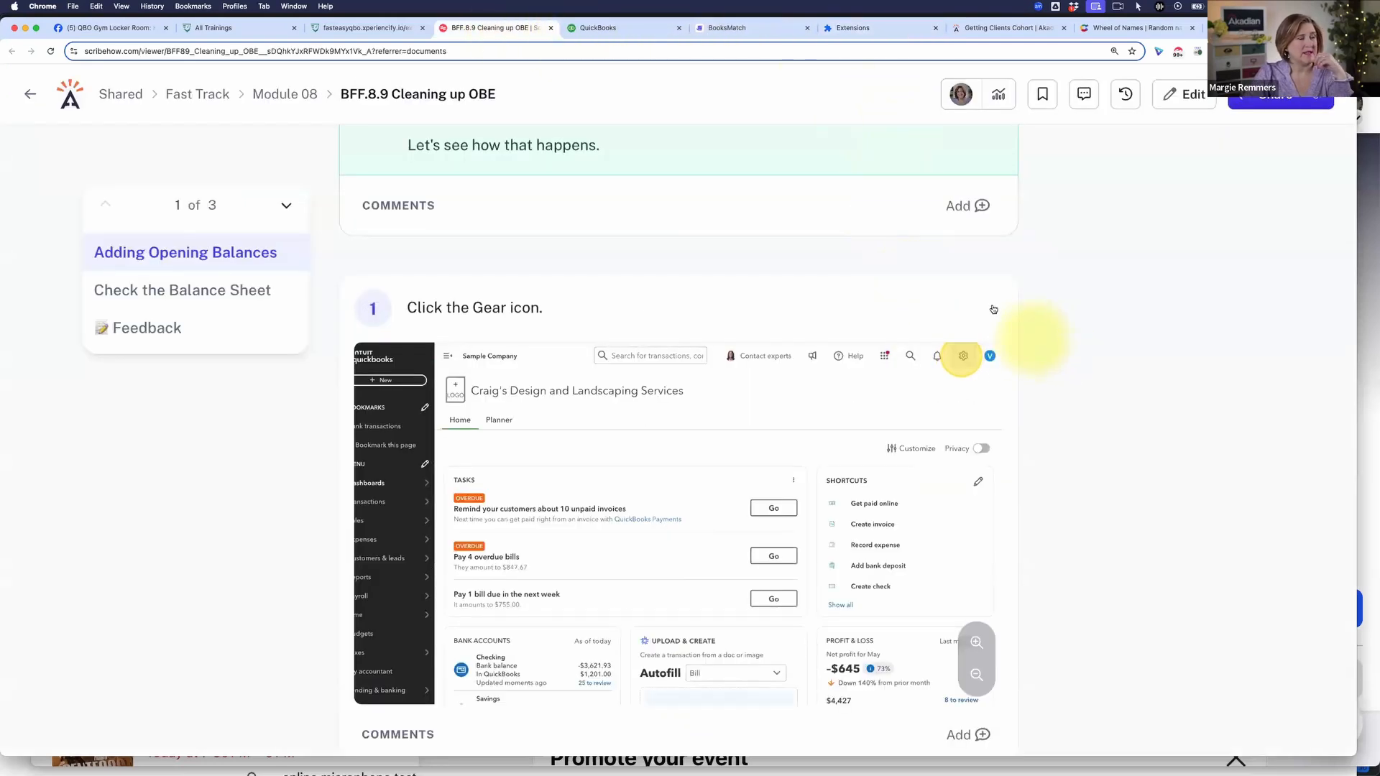
mouse_move(992, 319)
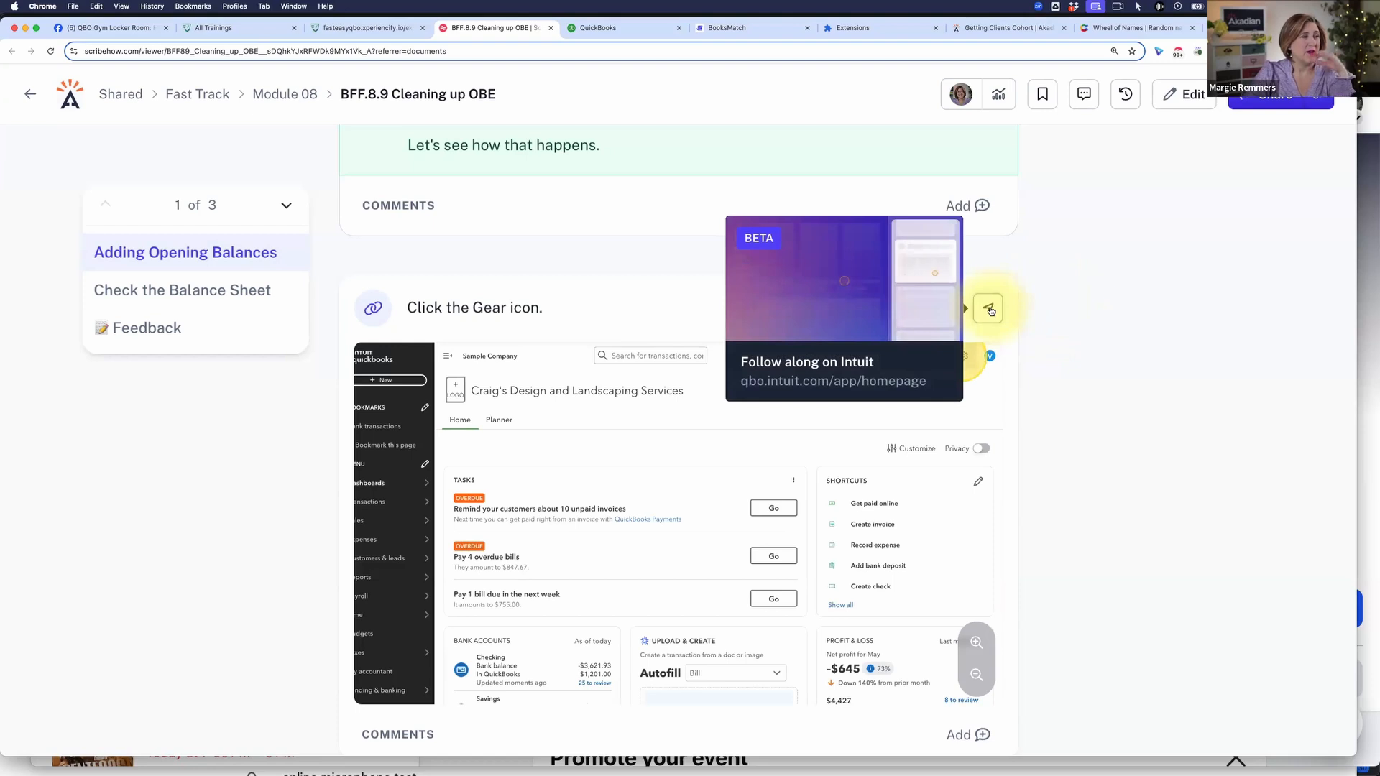
click(990, 310)
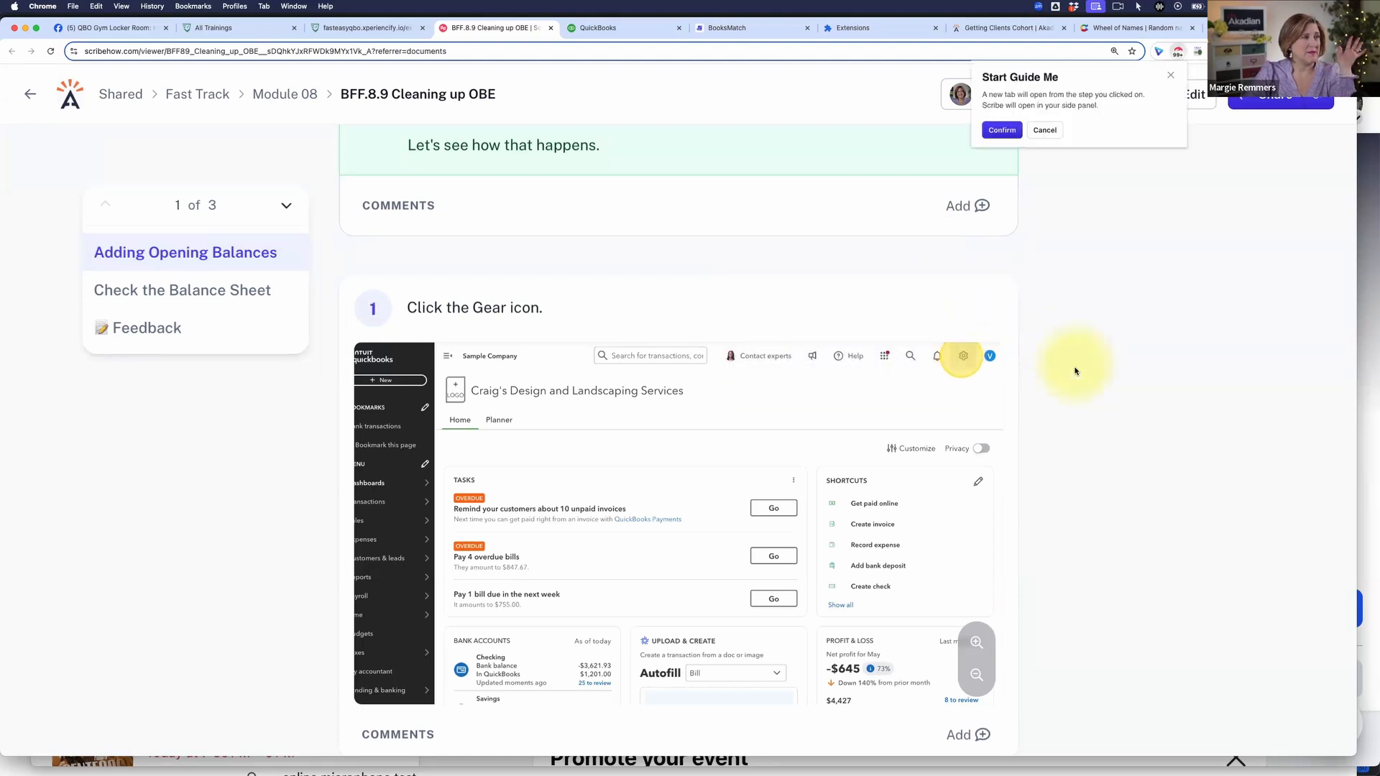
click(1003, 131)
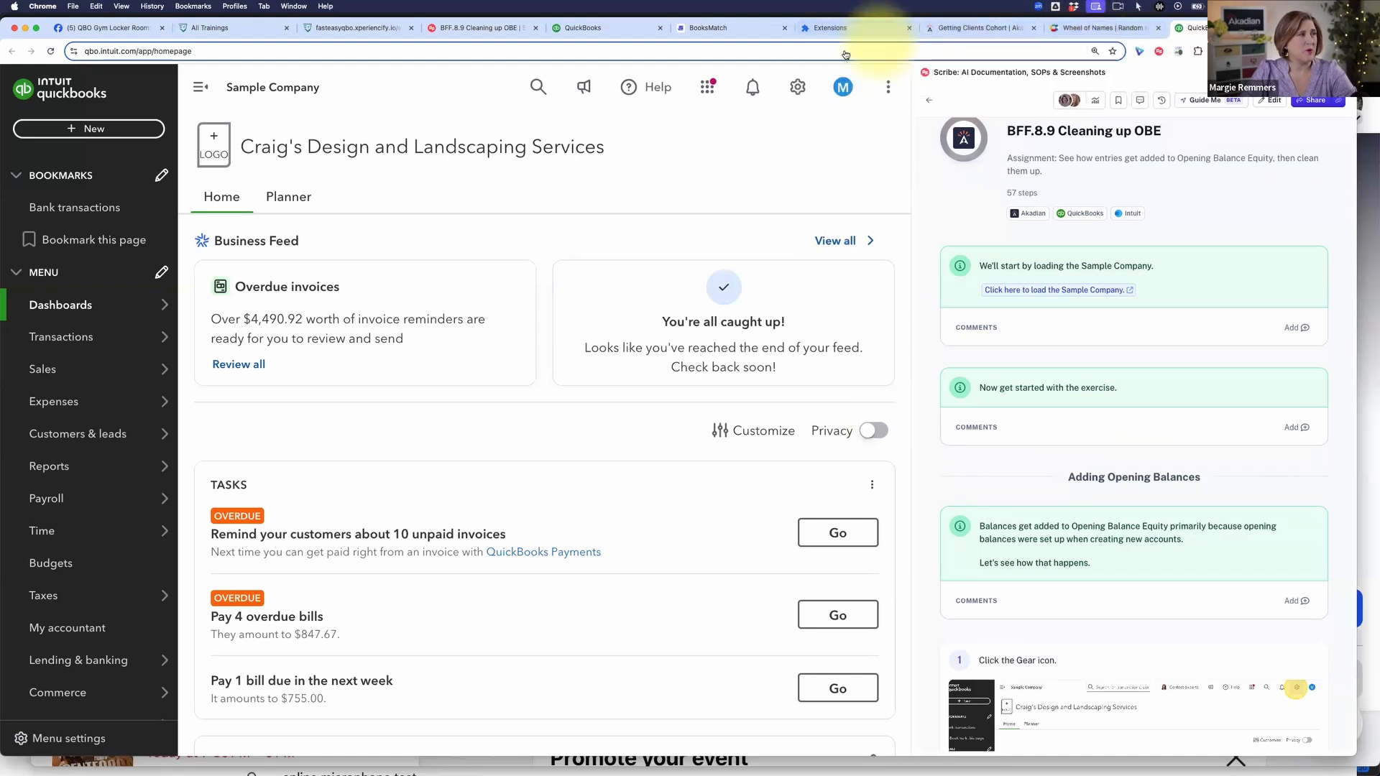
Step: Close the Scribe side panel on the guide page and try opening Scribe from the Extensions page
click(483, 28)
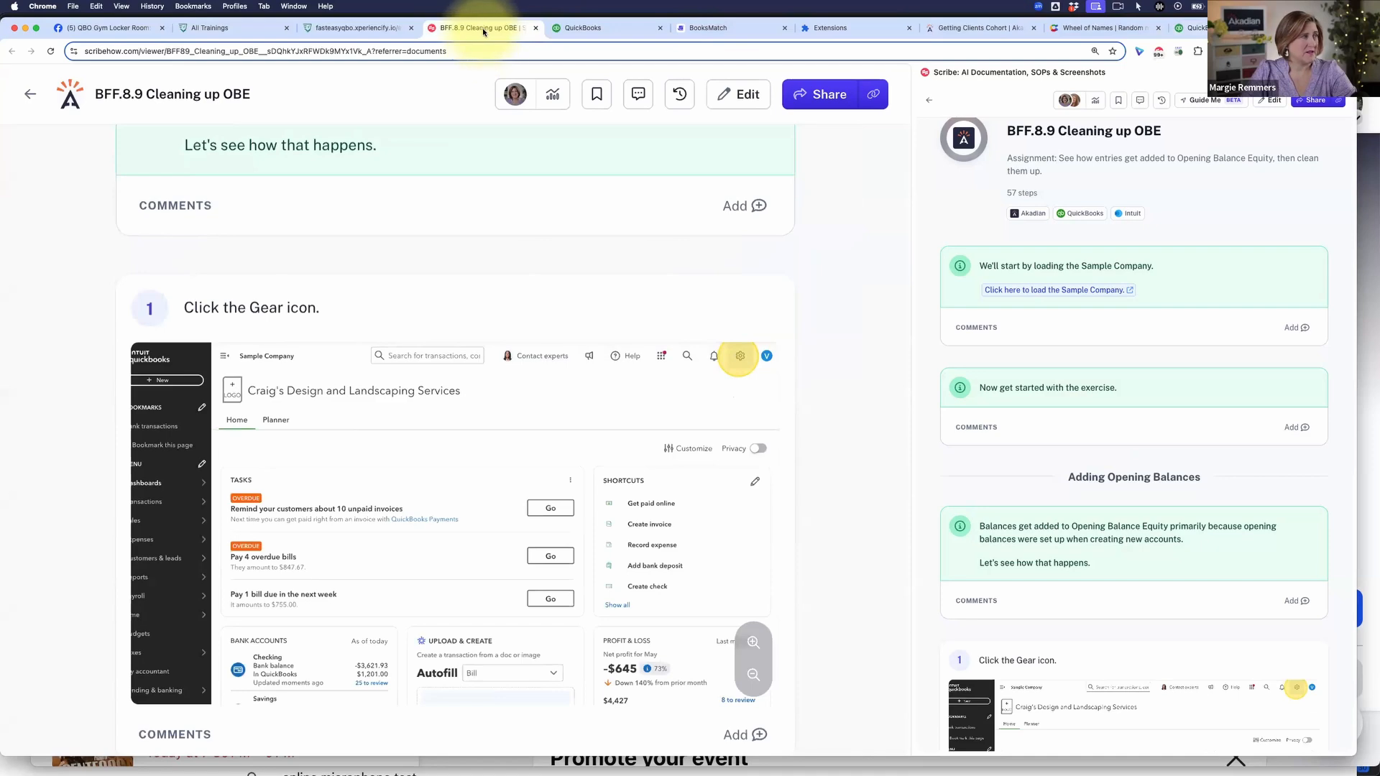
click(1340, 73)
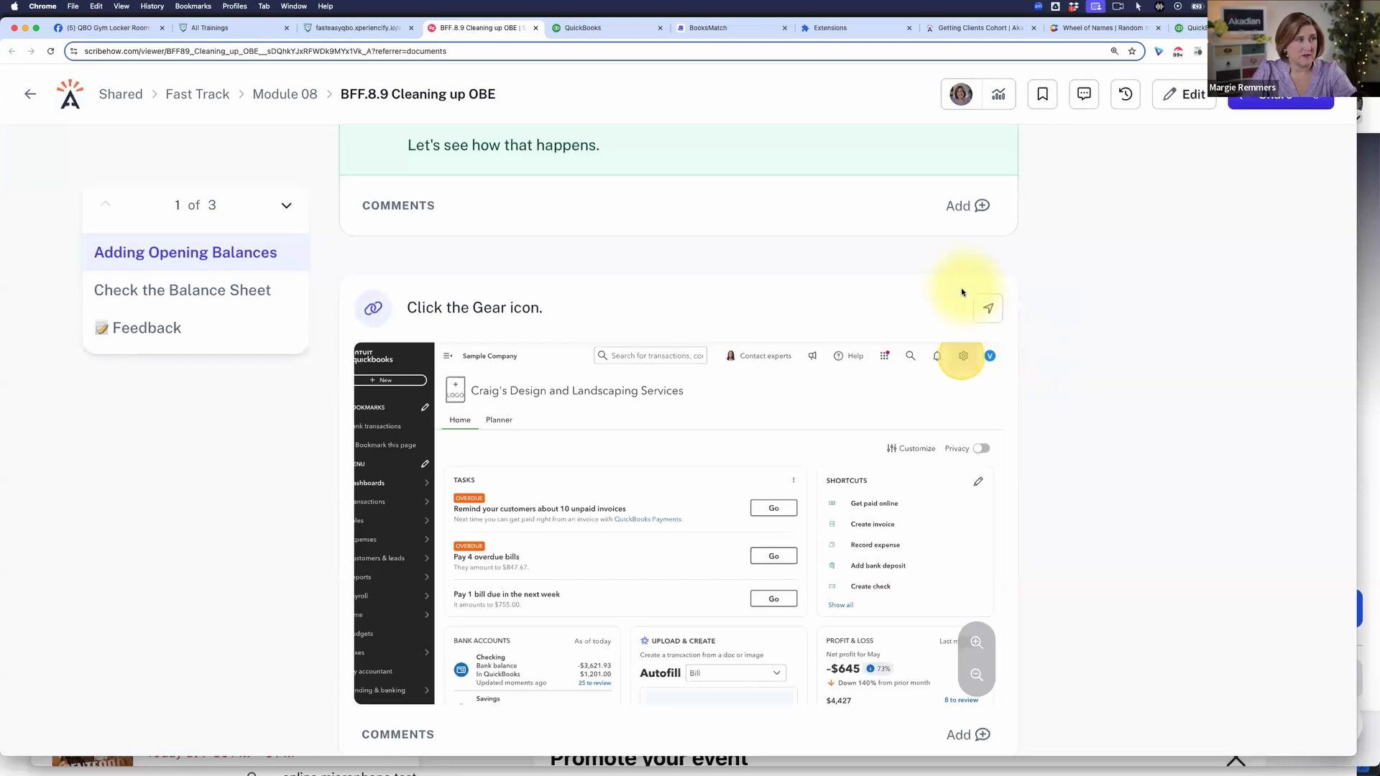
click(846, 32)
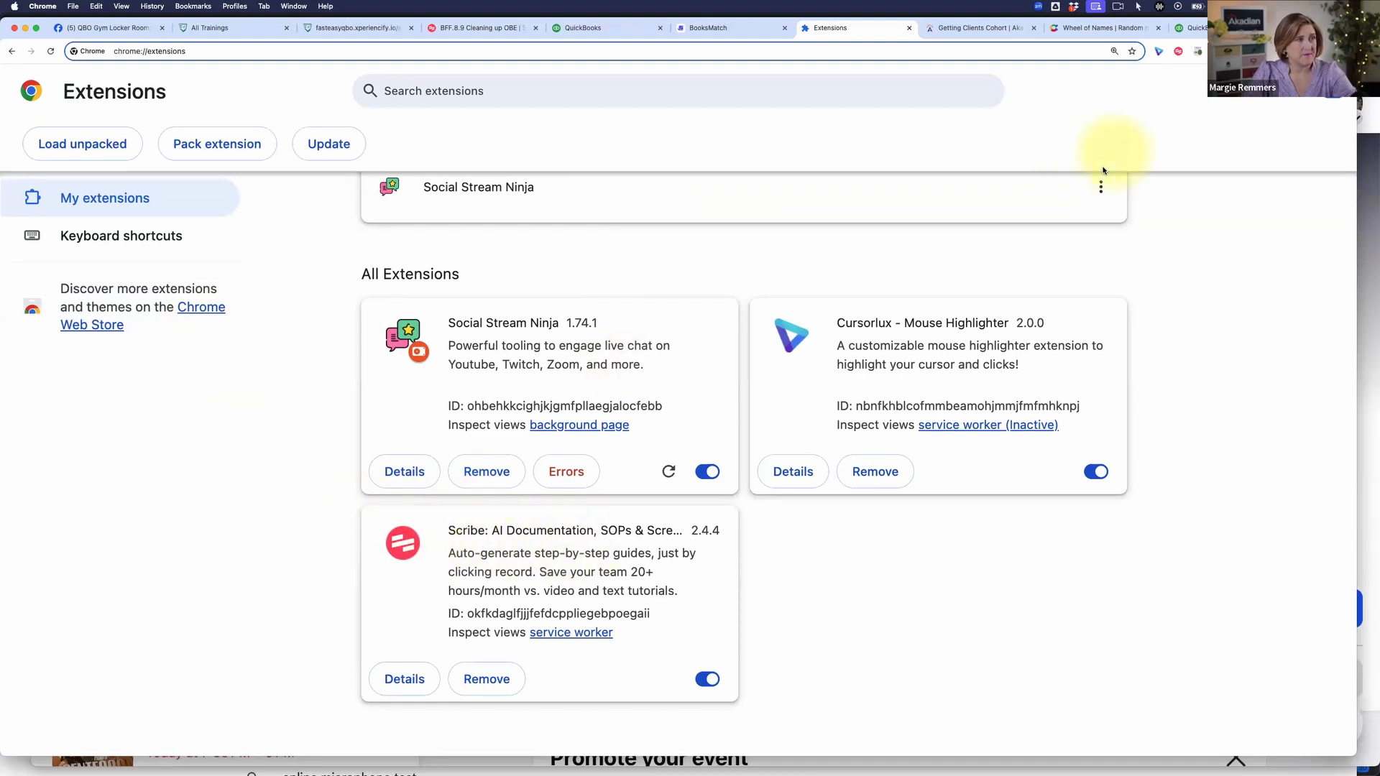
click(1179, 52)
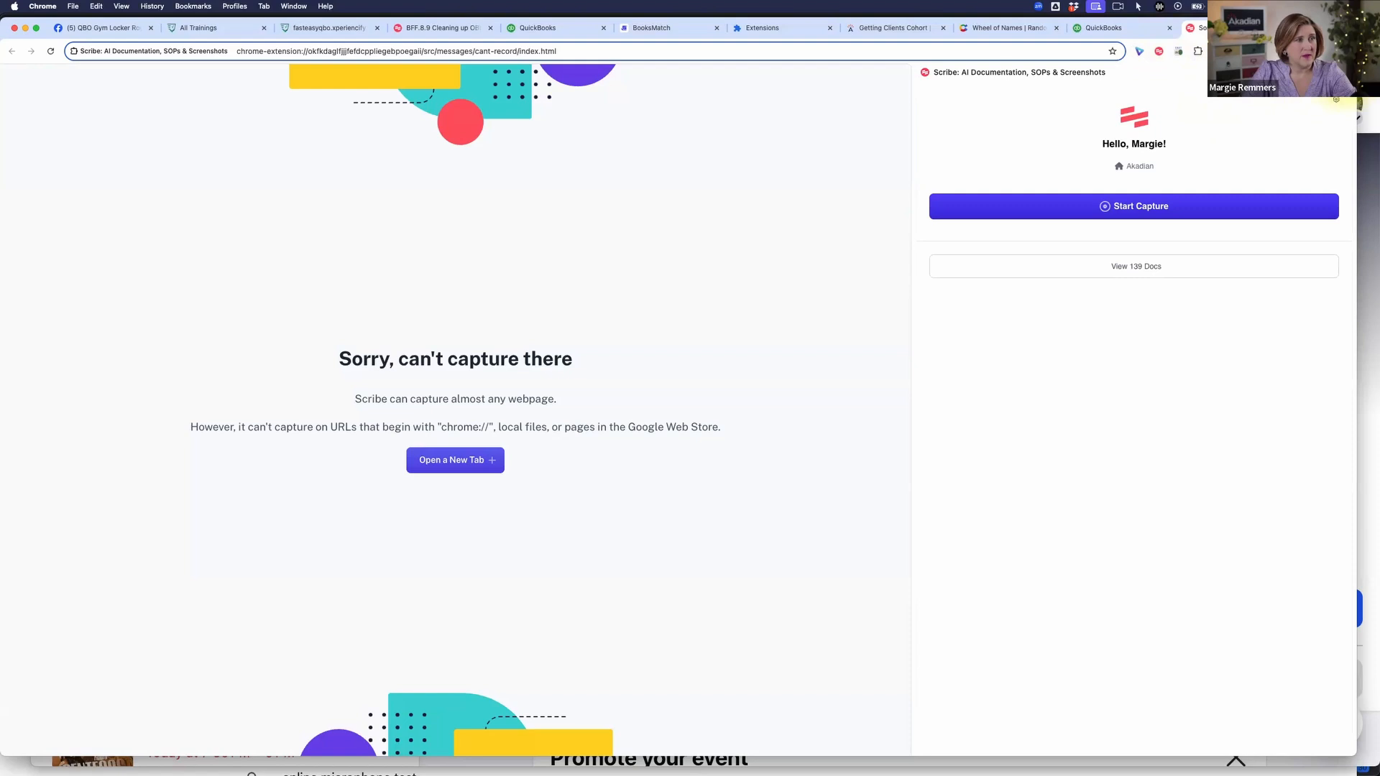
click(1158, 51)
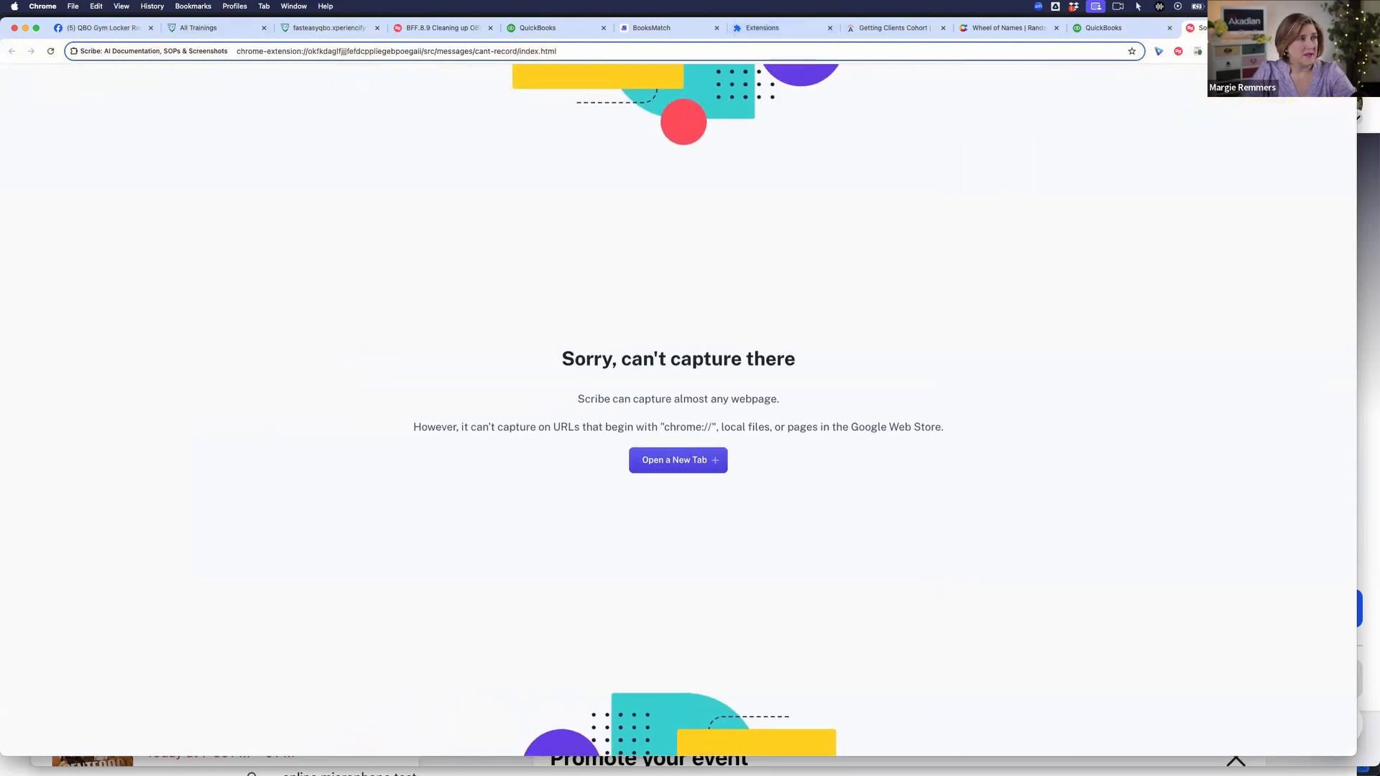
click(1282, 28)
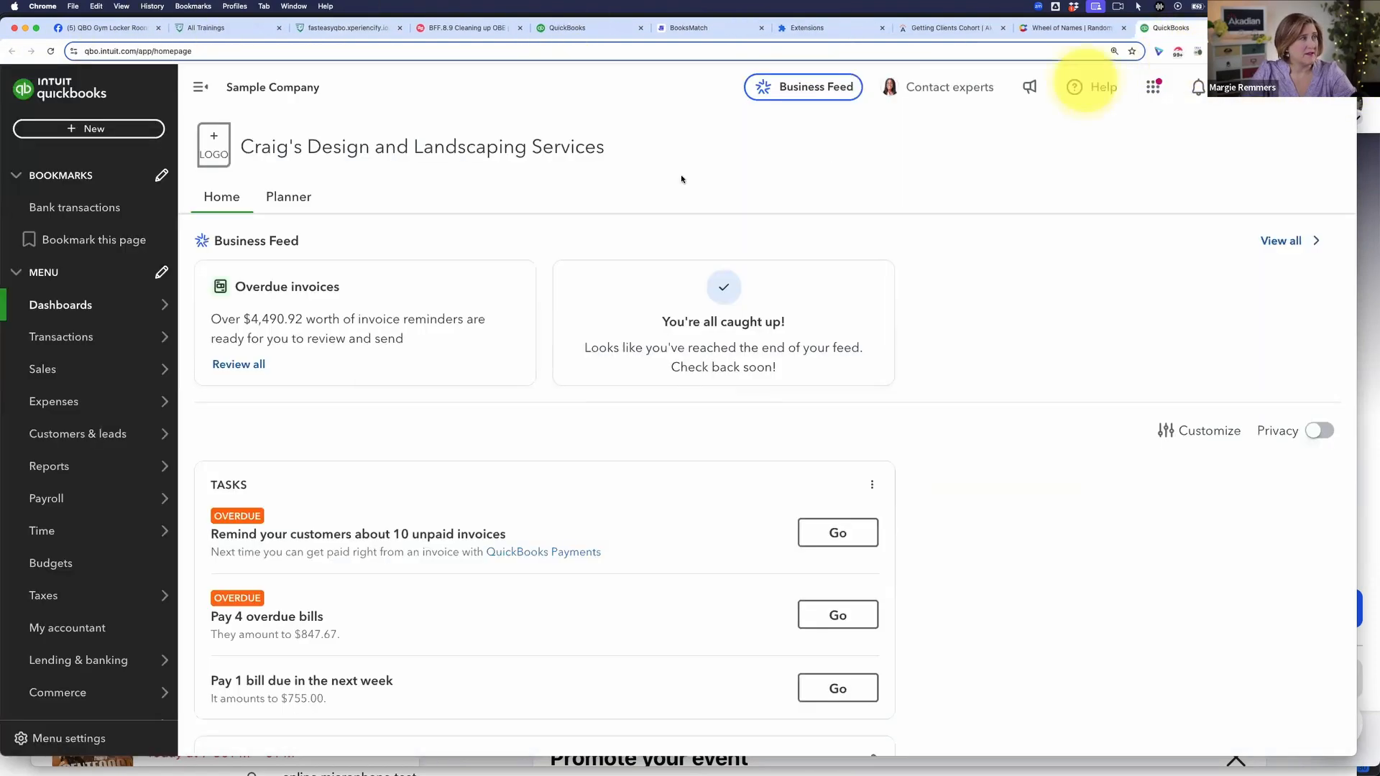
Step: Go back to the guide and launch Guide Me again from instruction 1 to work beside the sample company
click(470, 28)
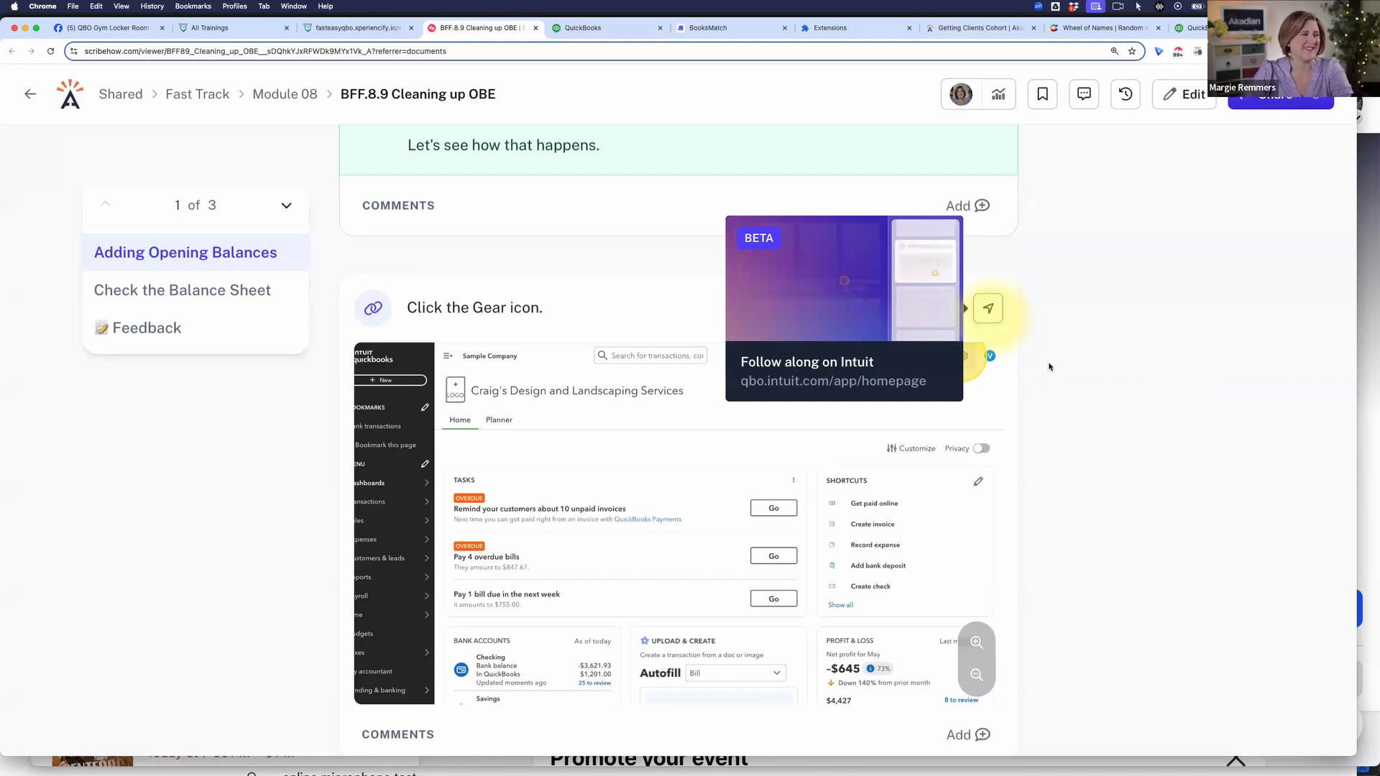
click(992, 310)
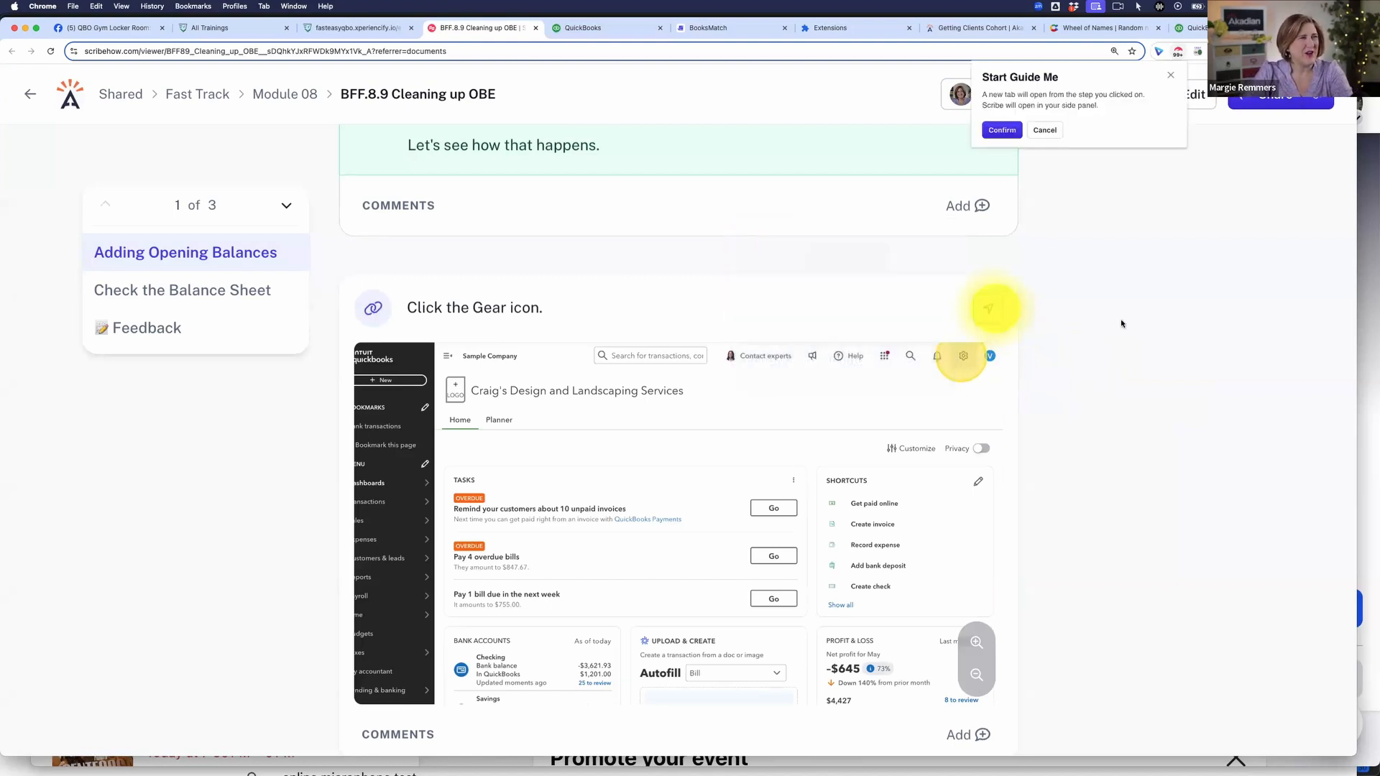
click(1002, 130)
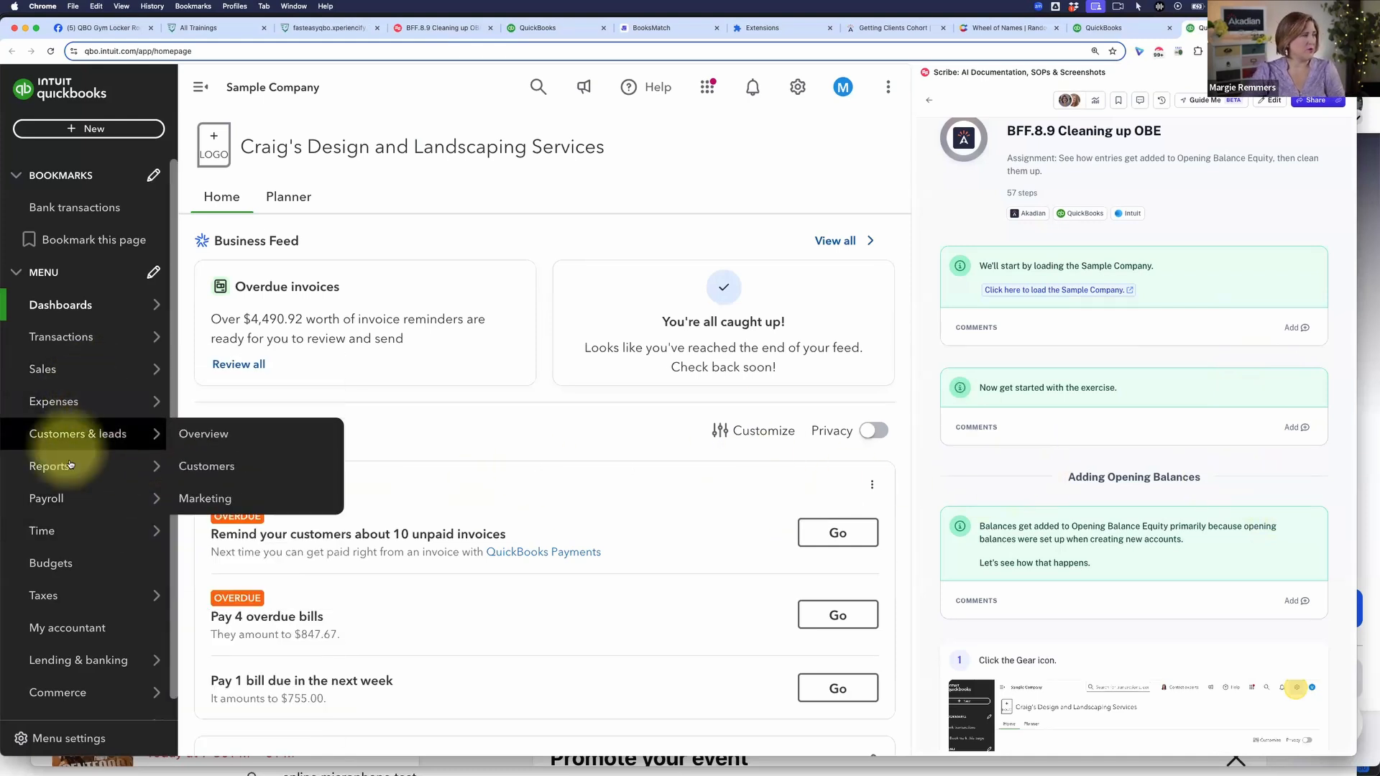
Step: Open the sample company's Balance Sheet report and examine the Opening Balance Equity line in the Equity section
mouse_move(107, 465)
click(223, 467)
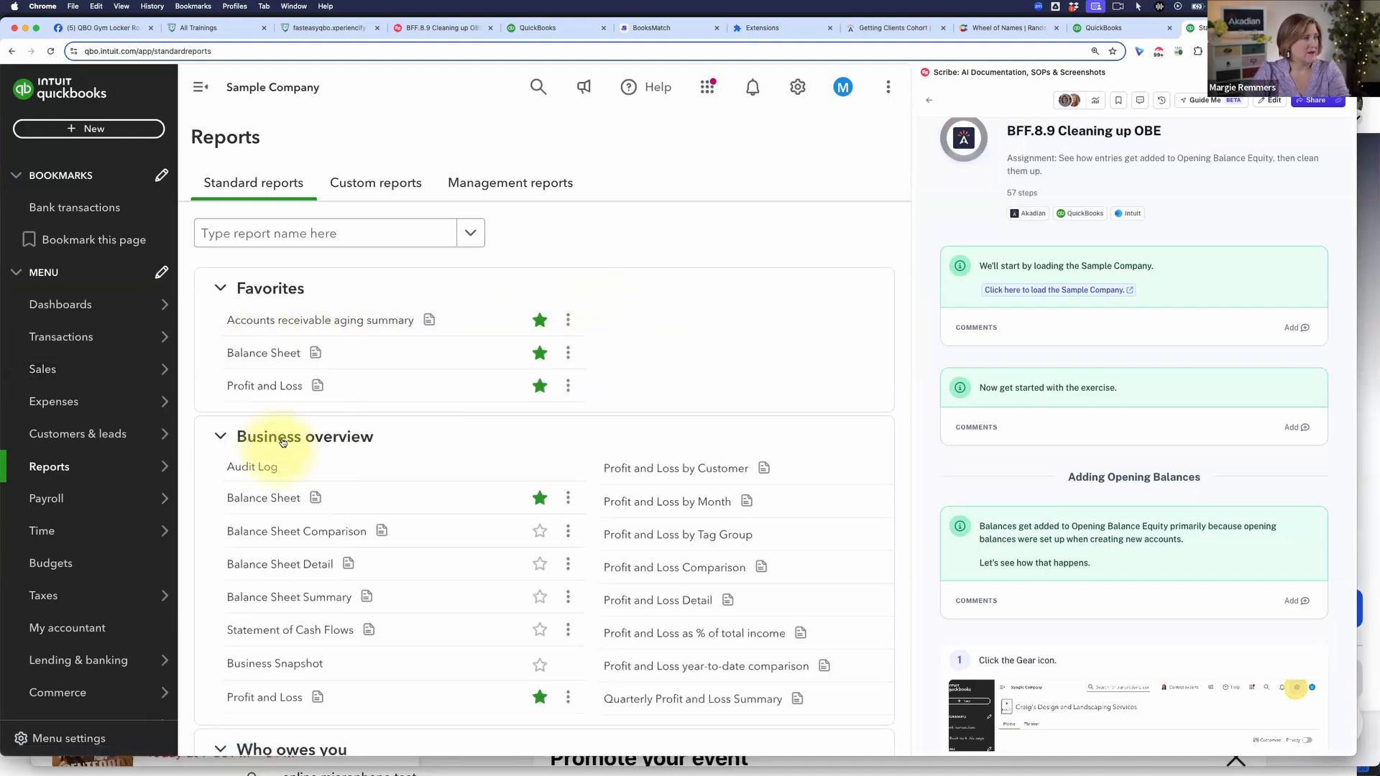
click(267, 353)
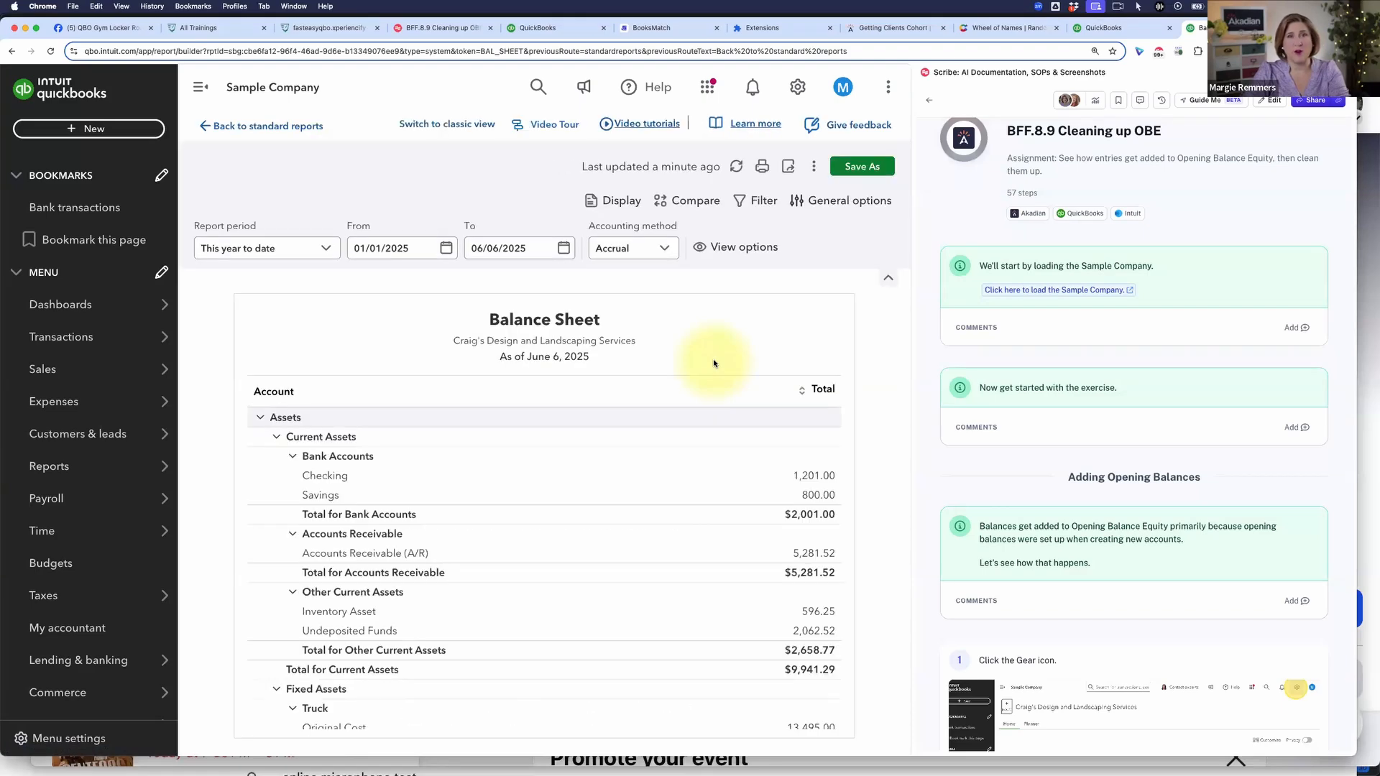
scroll(747, 491, down, 10)
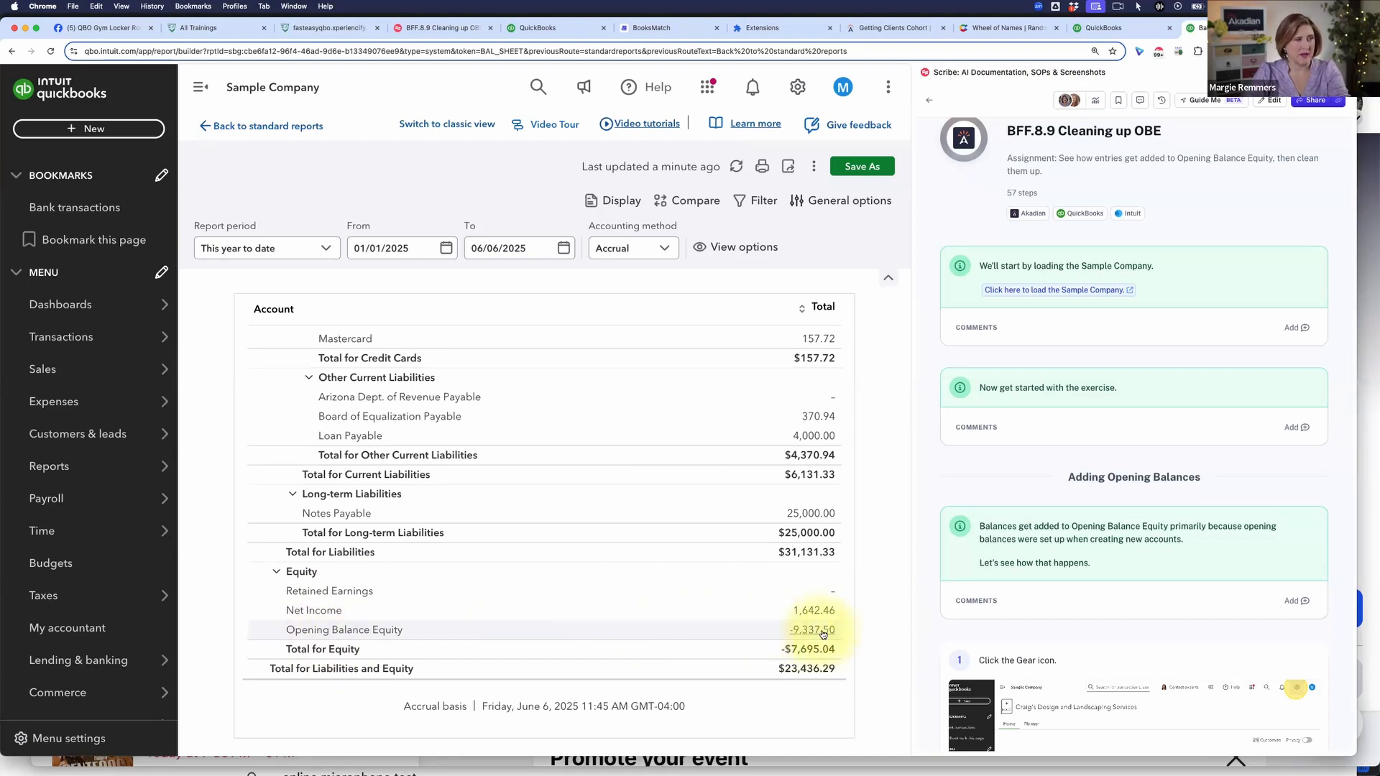
Step: Read the guide's first two instructions and open the company's Chart of accounts
scroll(1081, 503, down, 2)
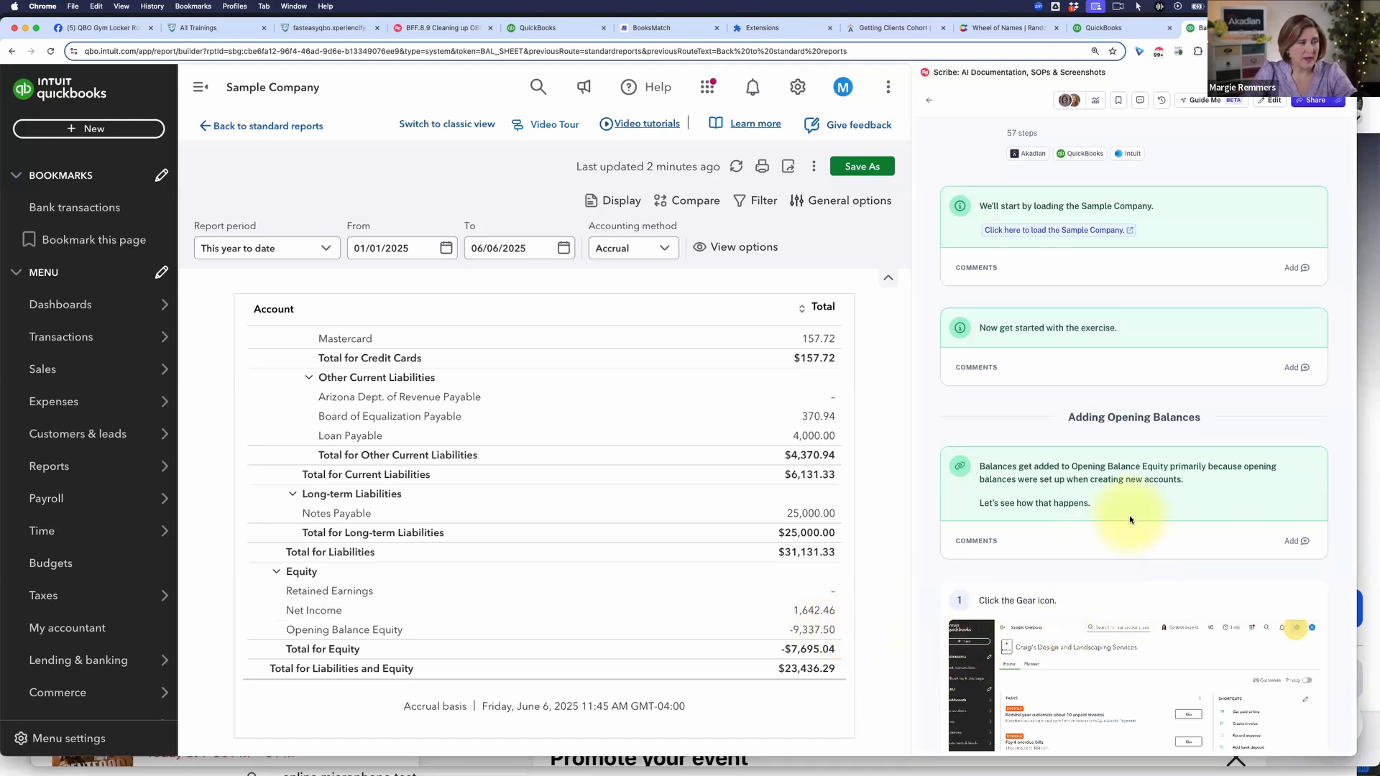
scroll(1130, 519, down, 5)
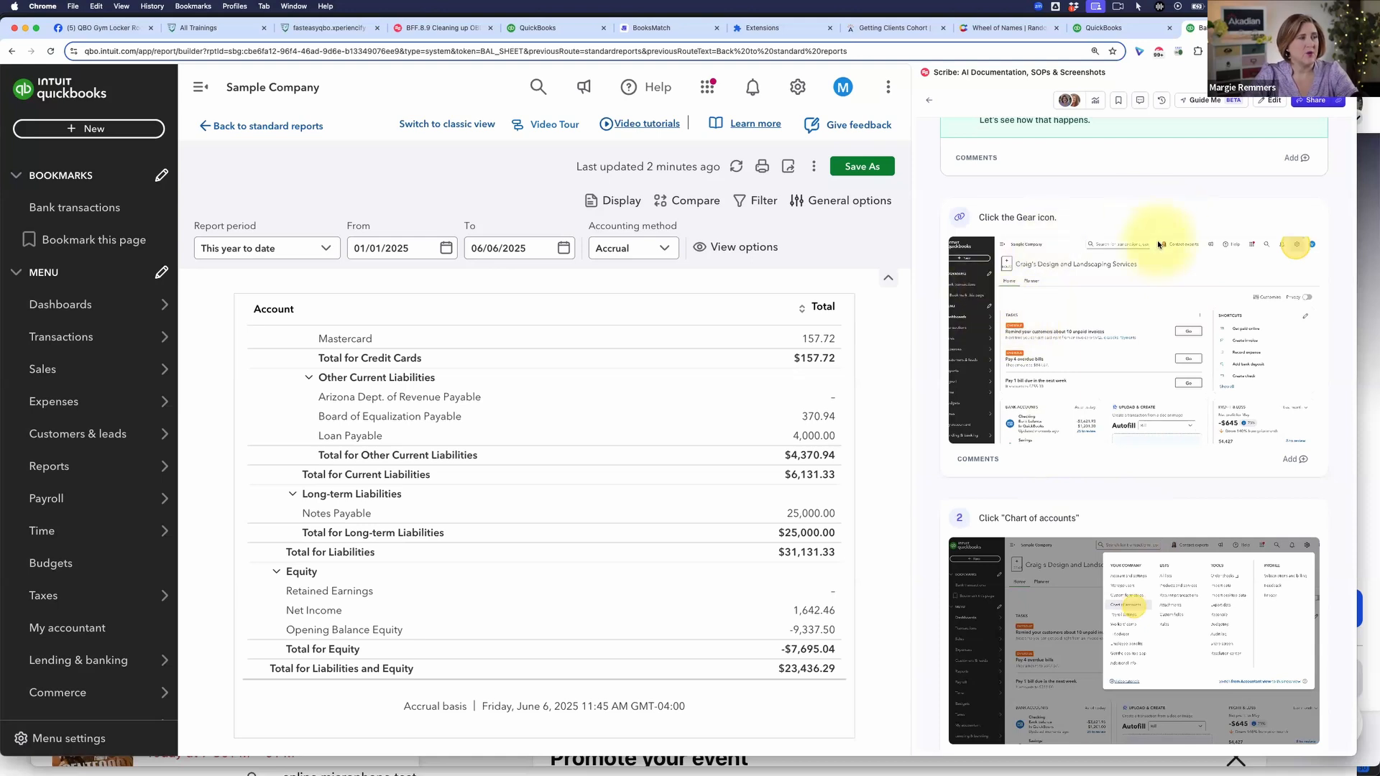
scroll(1157, 266, up, 1)
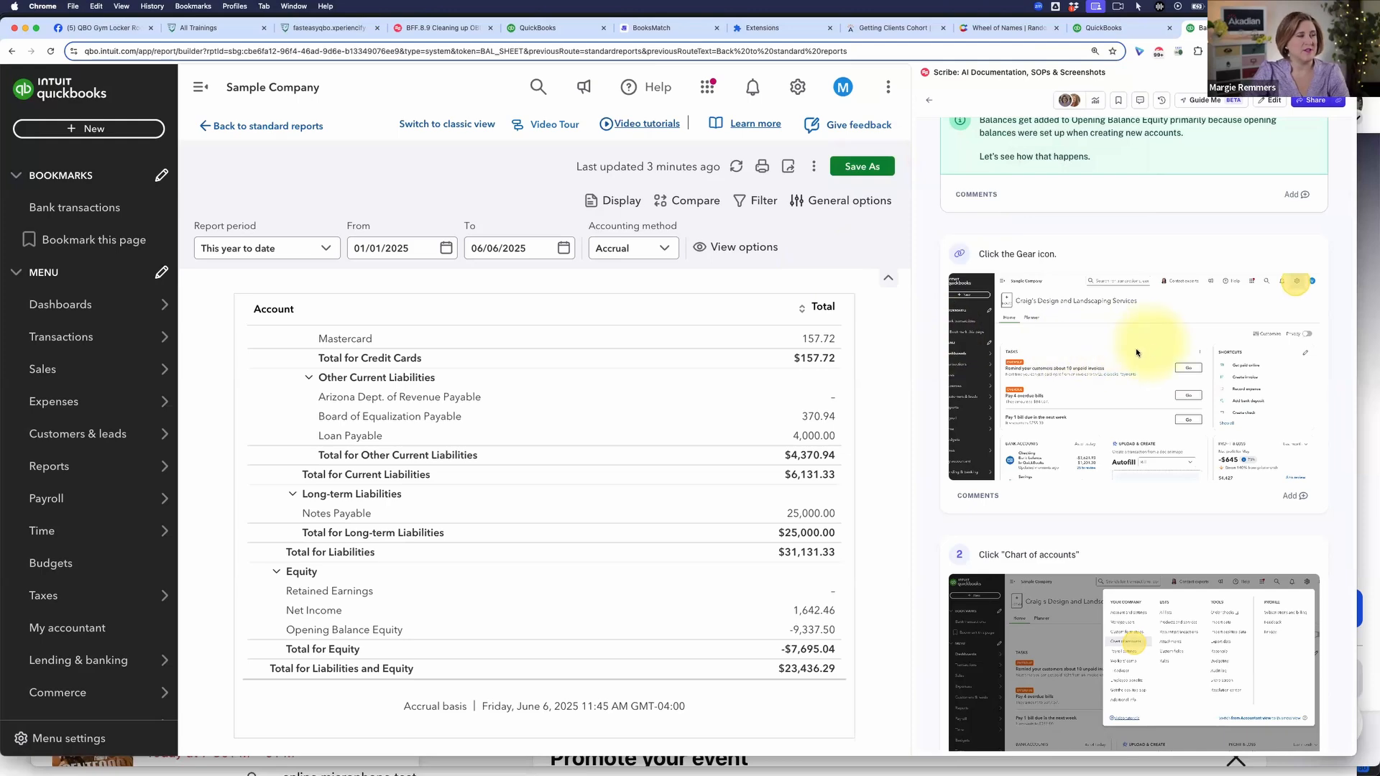
click(796, 87)
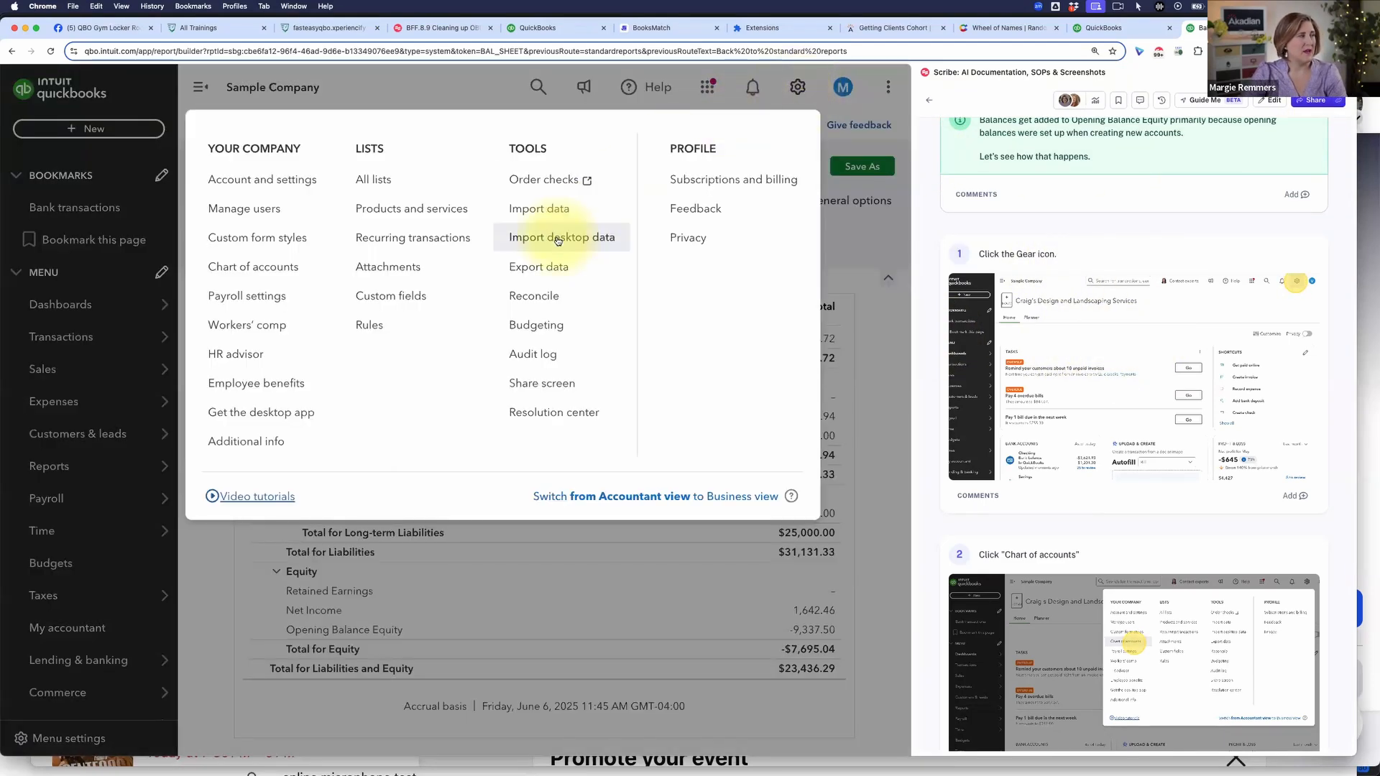
click(264, 270)
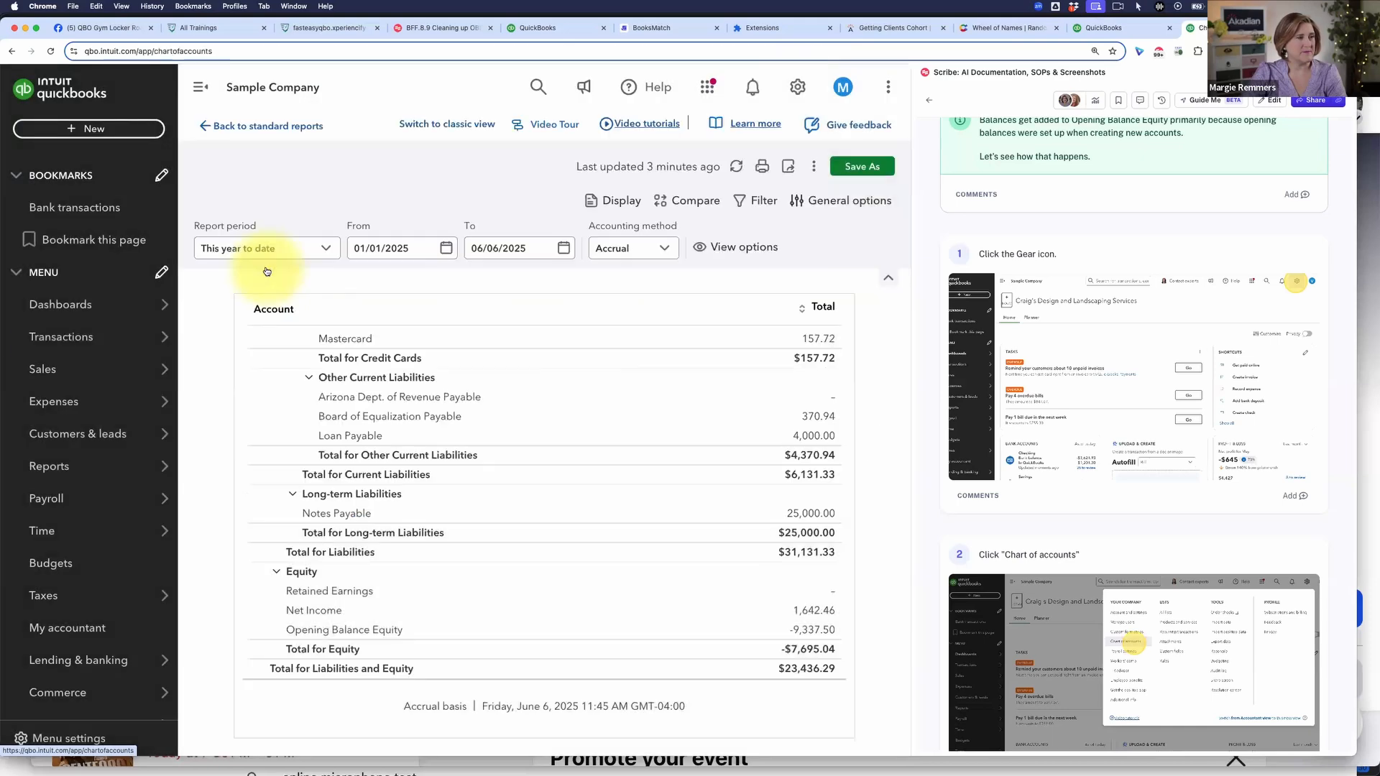
Step: Follow the guide to instruction 3, collapse the navigation sidebar and start a new account in the Chart of accounts
scroll(1040, 493, down, 3)
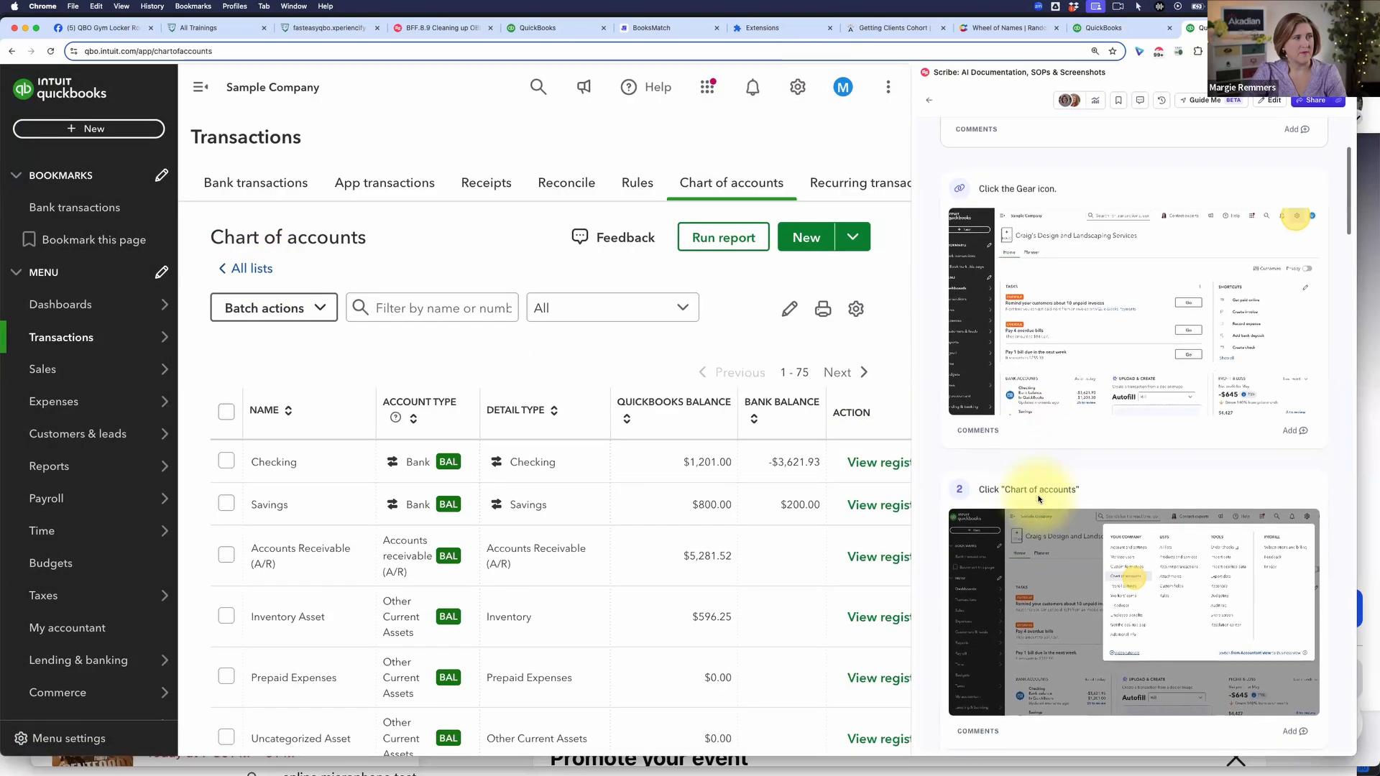
scroll(1038, 498, down, 5)
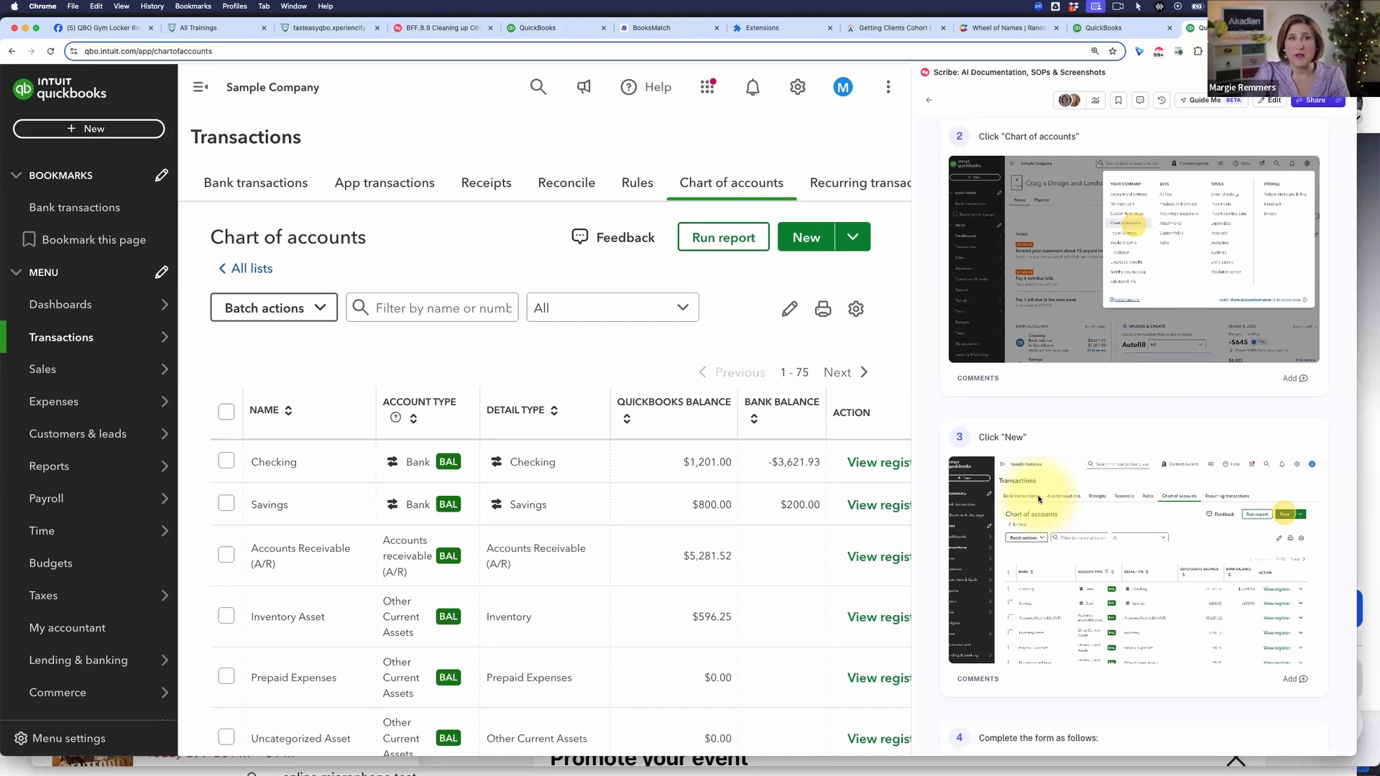
scroll(1062, 513, down, 2)
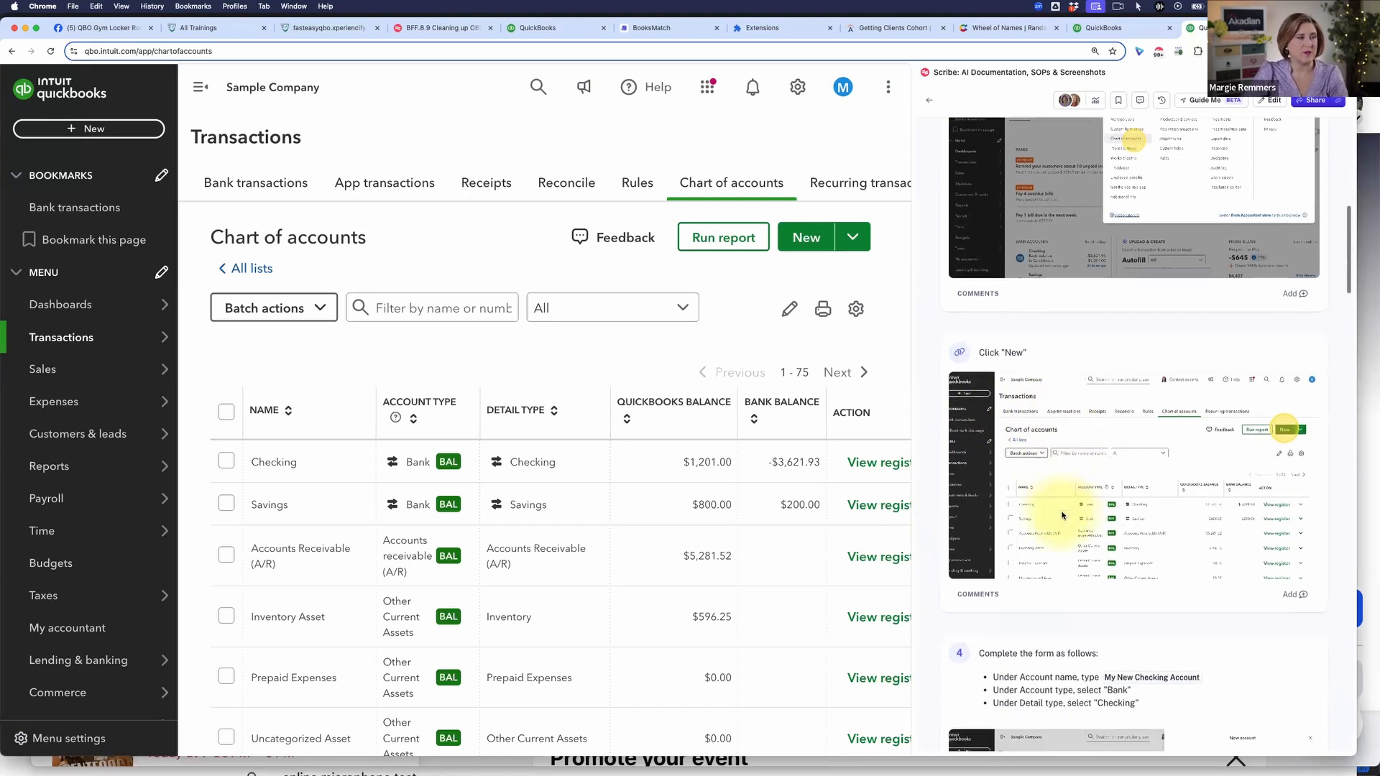
click(201, 87)
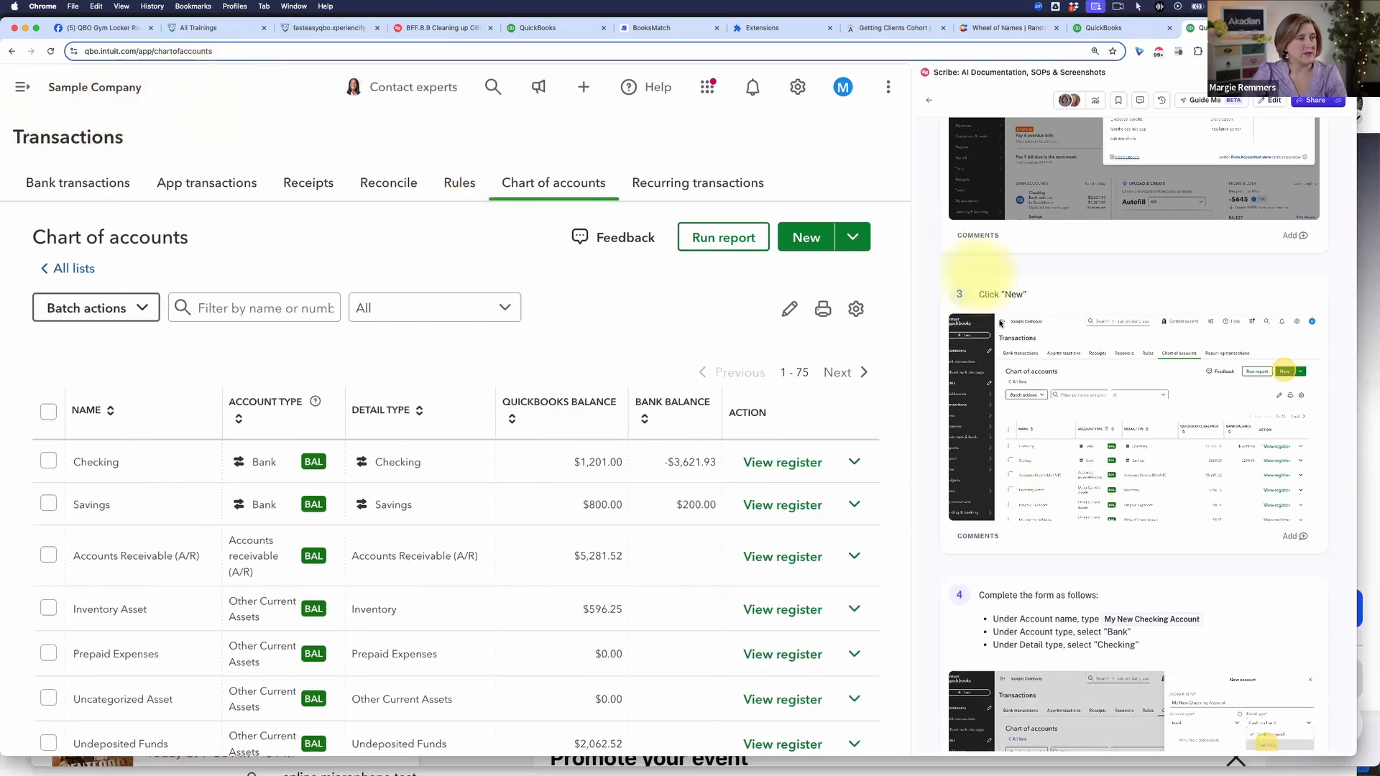
click(810, 237)
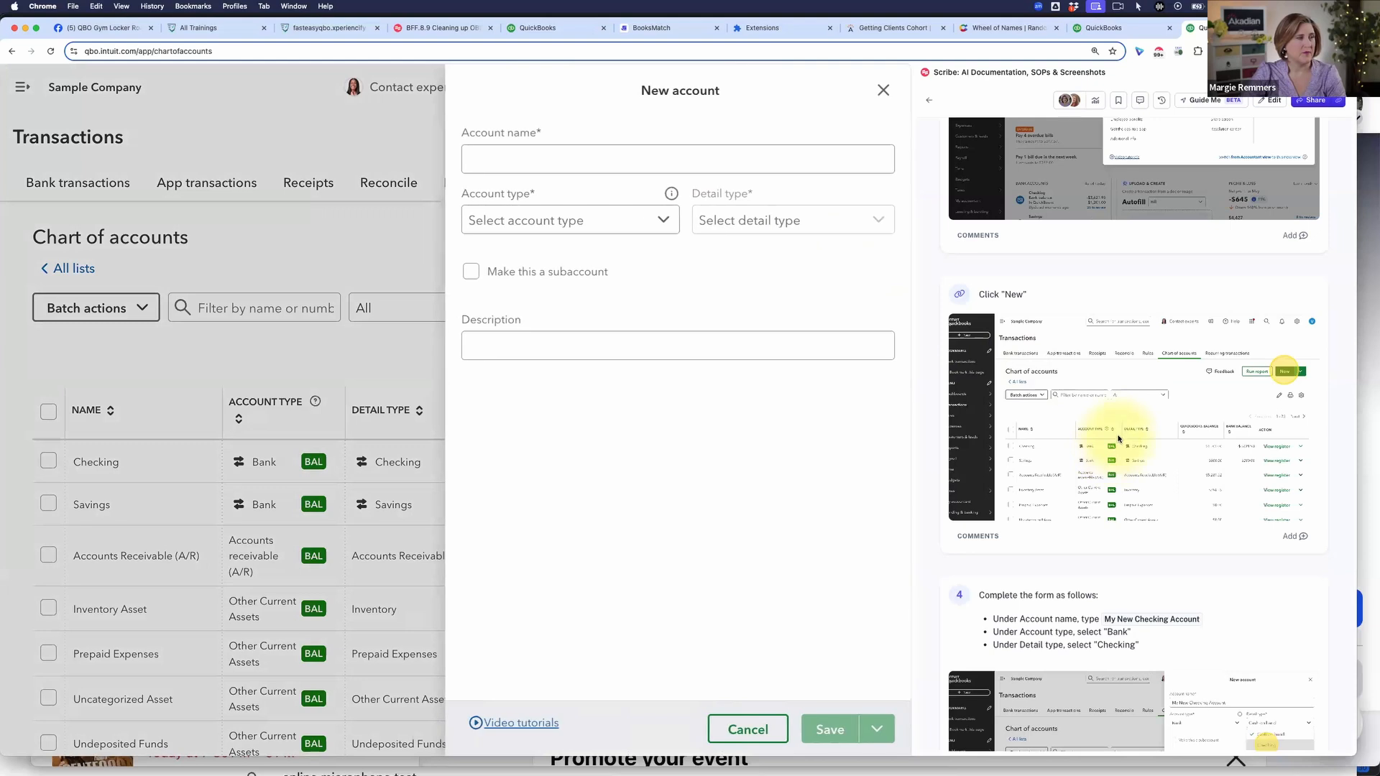
Step: Name the new account My Checking Account and set its account type to Bank
click(668, 161)
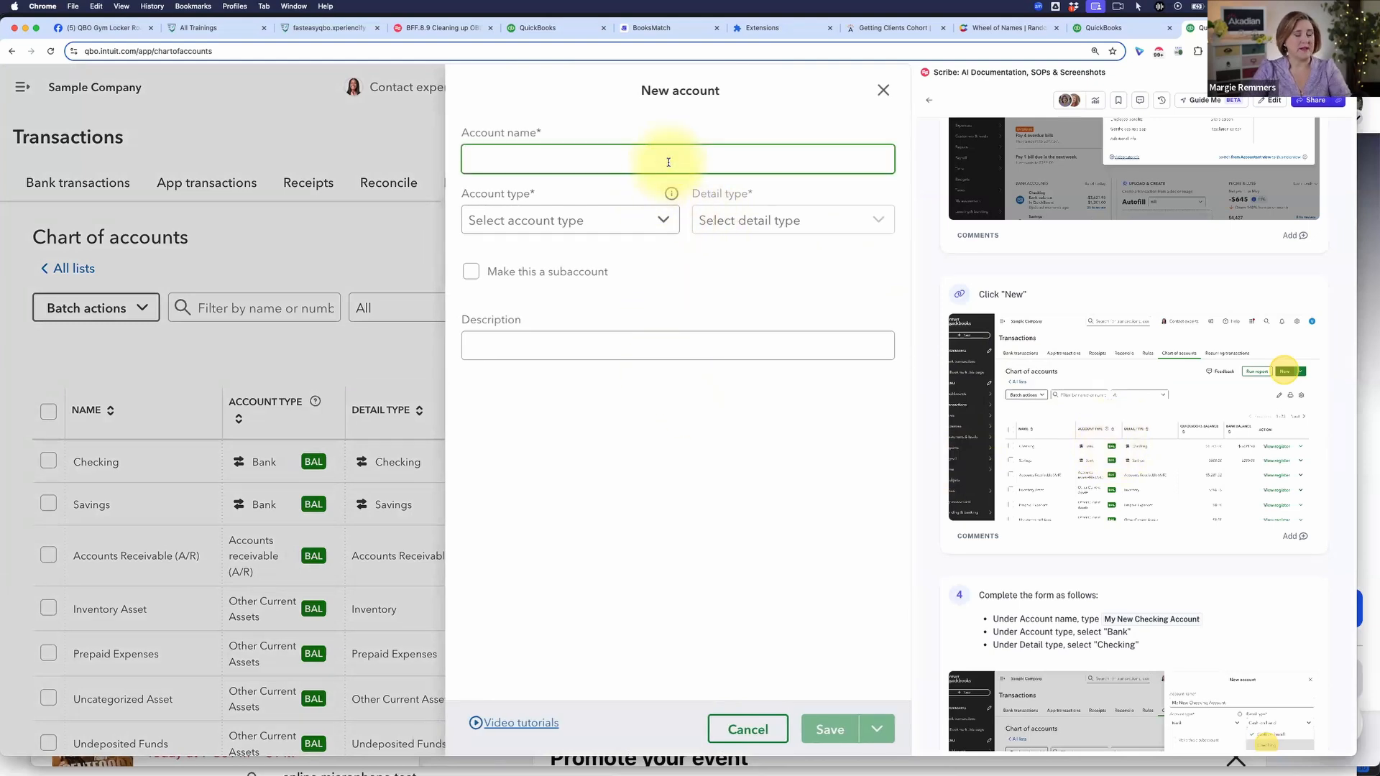
text(My Check)
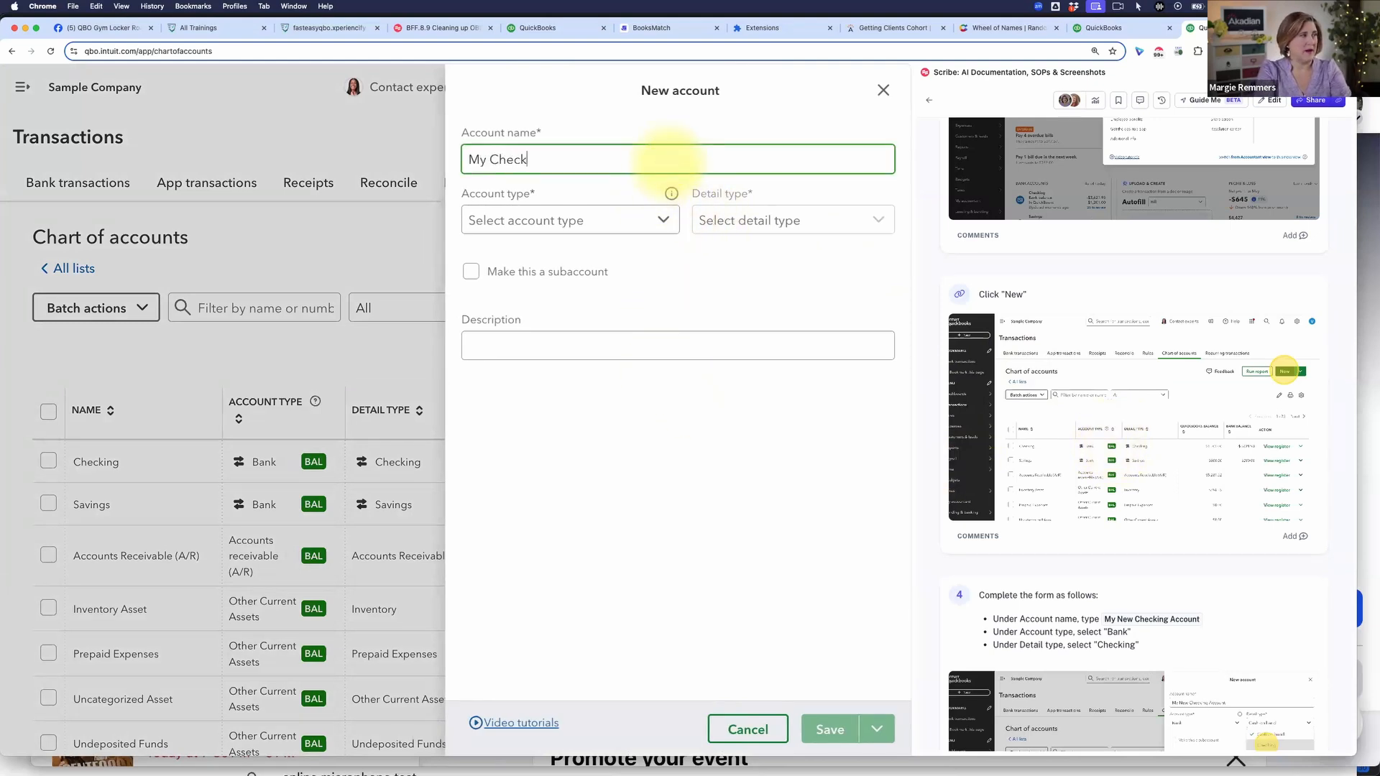
text(ing Account)
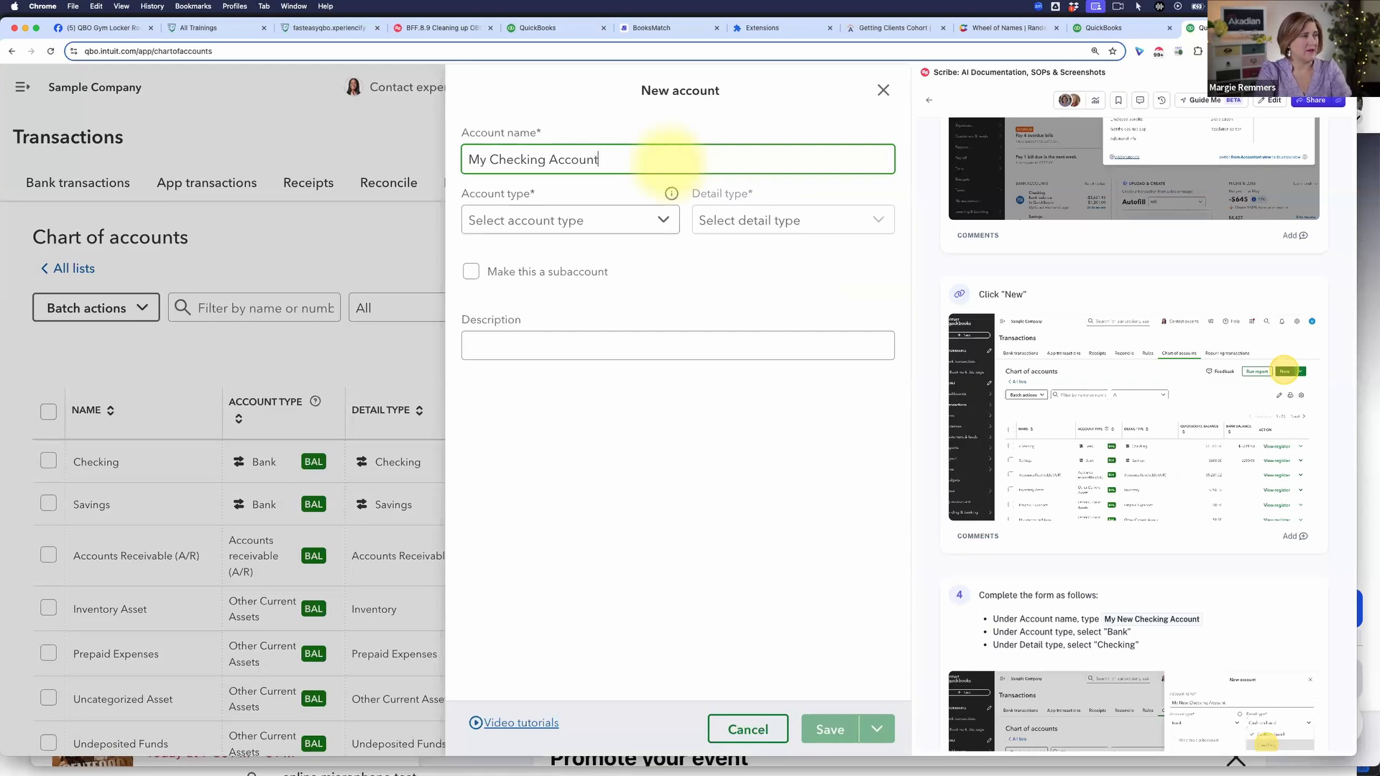
click(656, 219)
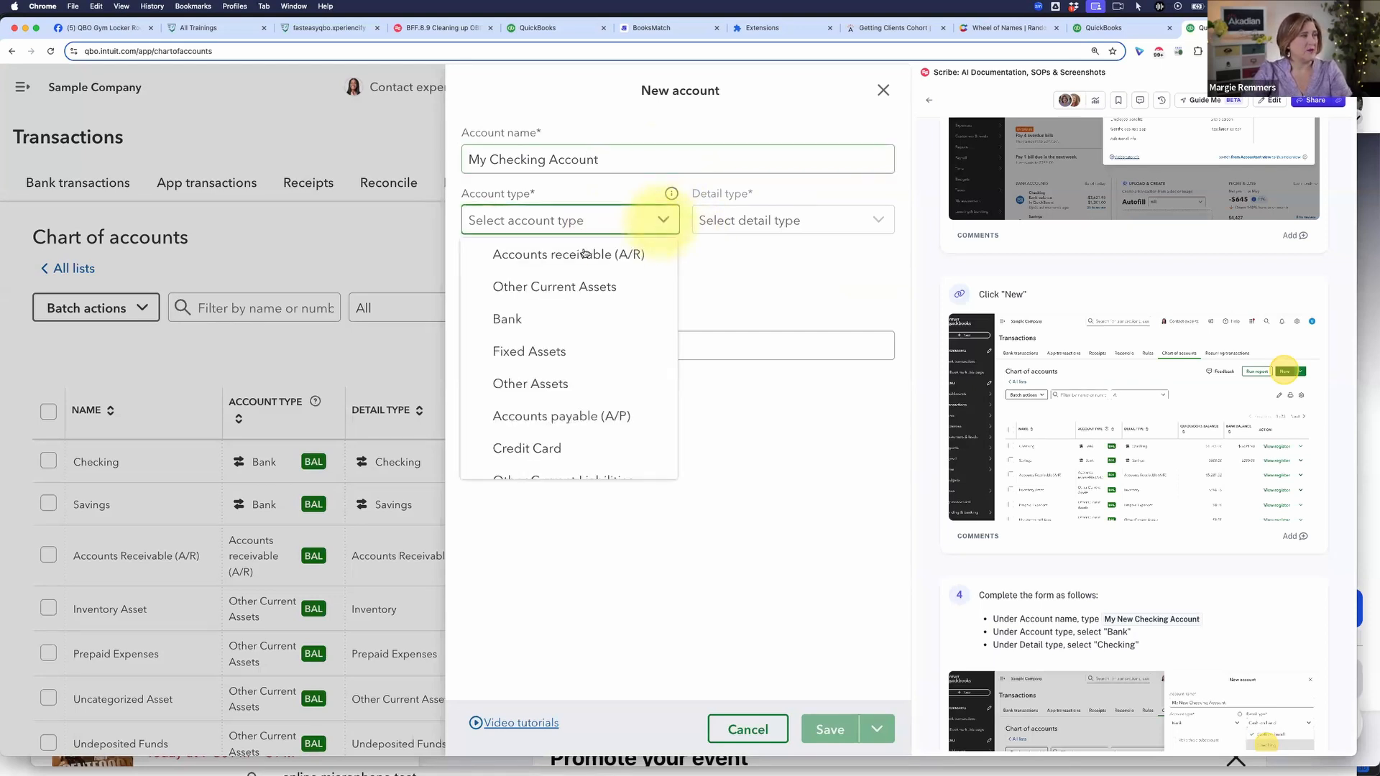
click(560, 318)
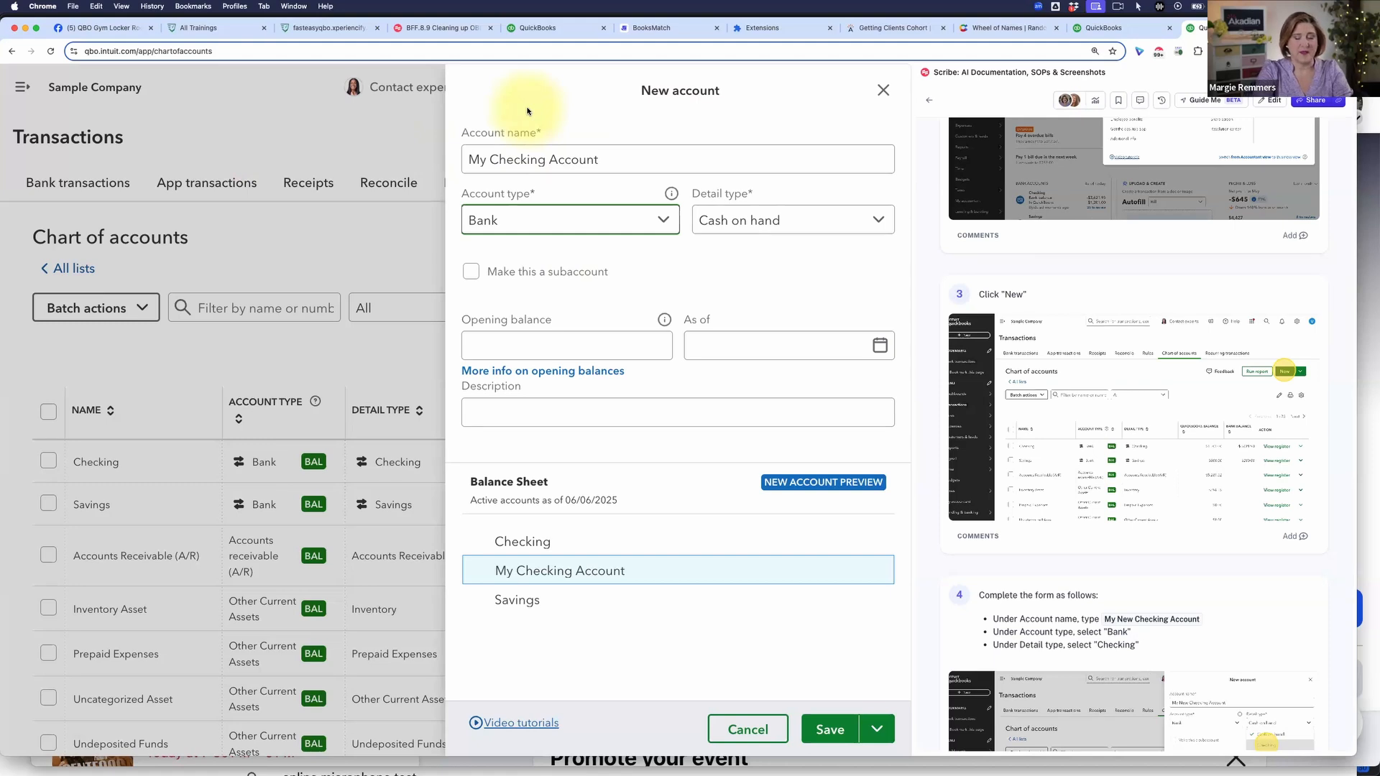
Step: Leave the account type as Bank, enlarge the New account form and compare it with the guide's instruction 4
key(Down)
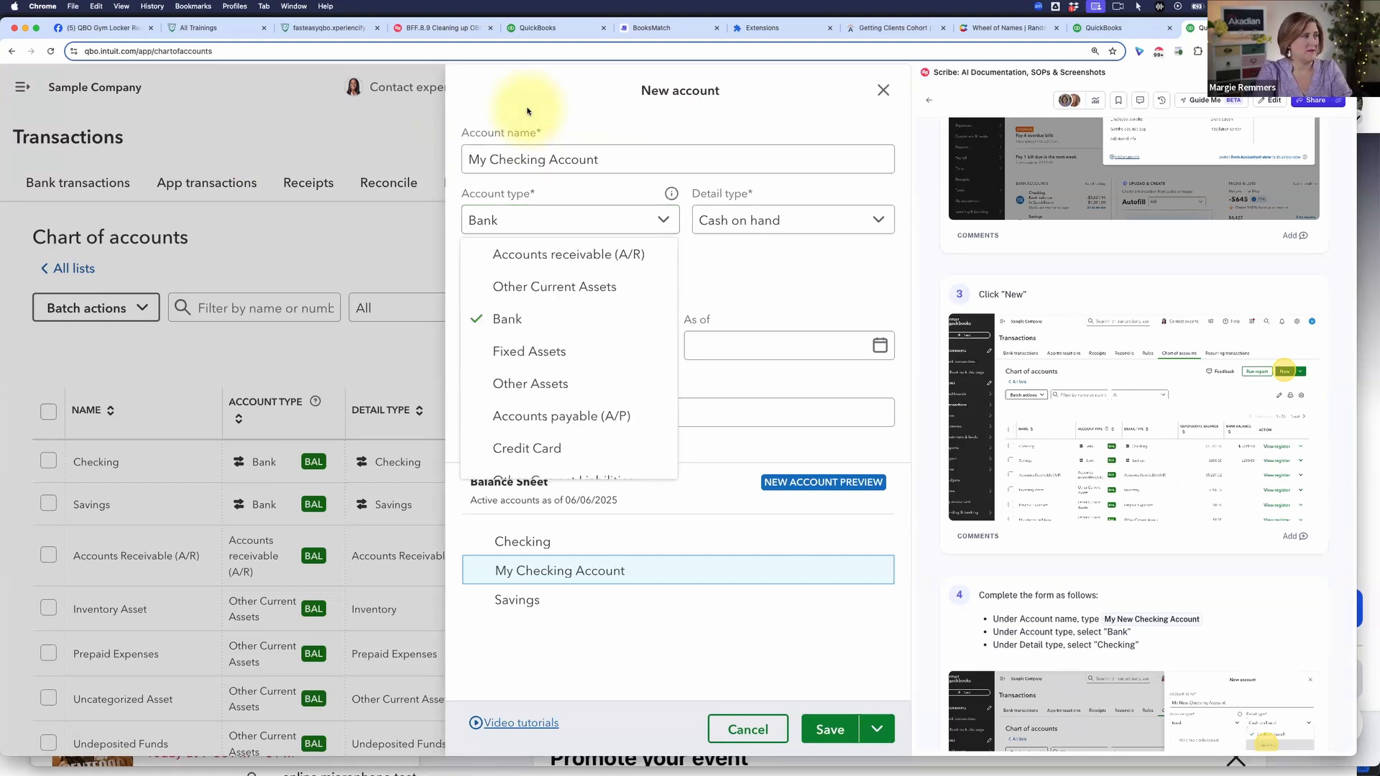
click(501, 90)
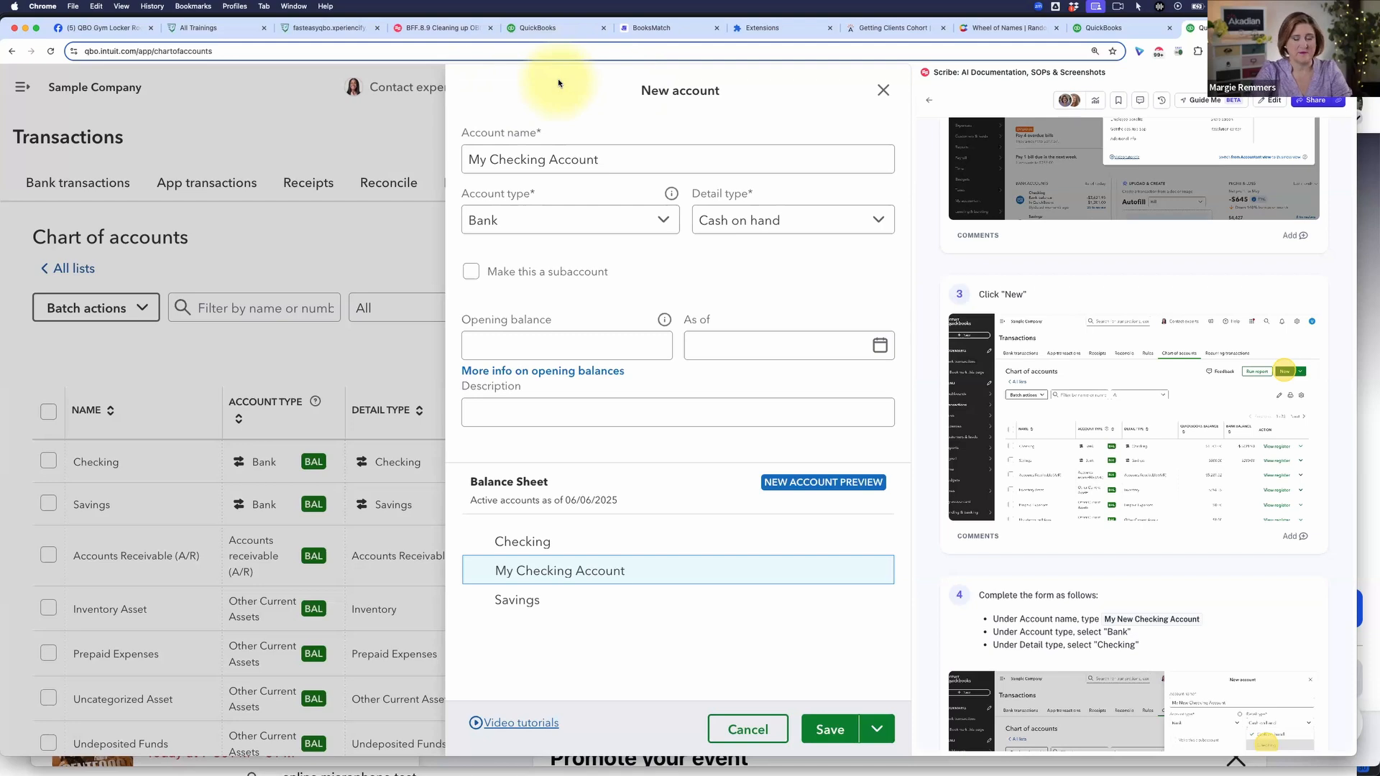
key(super+equal)
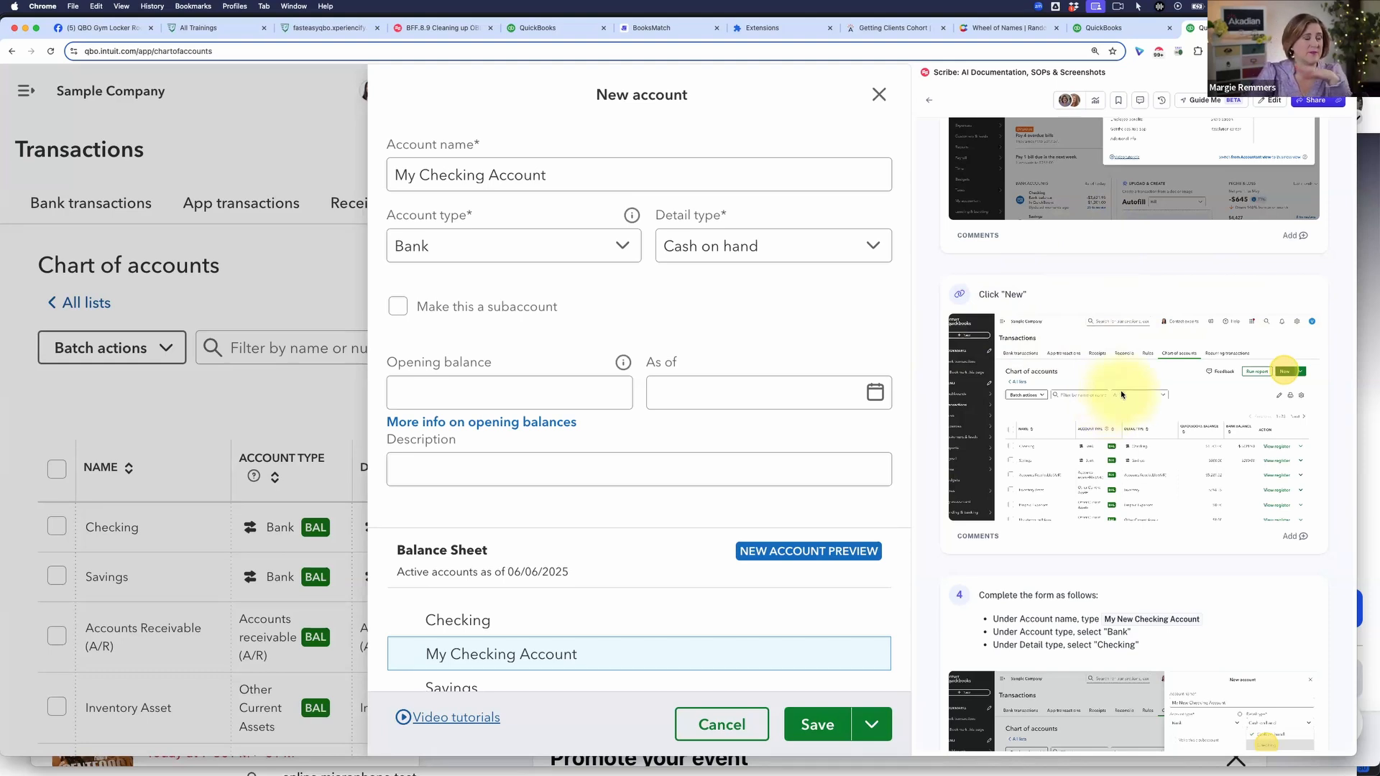
scroll(1079, 219, down, 1)
scroll(1183, 299, up, 1)
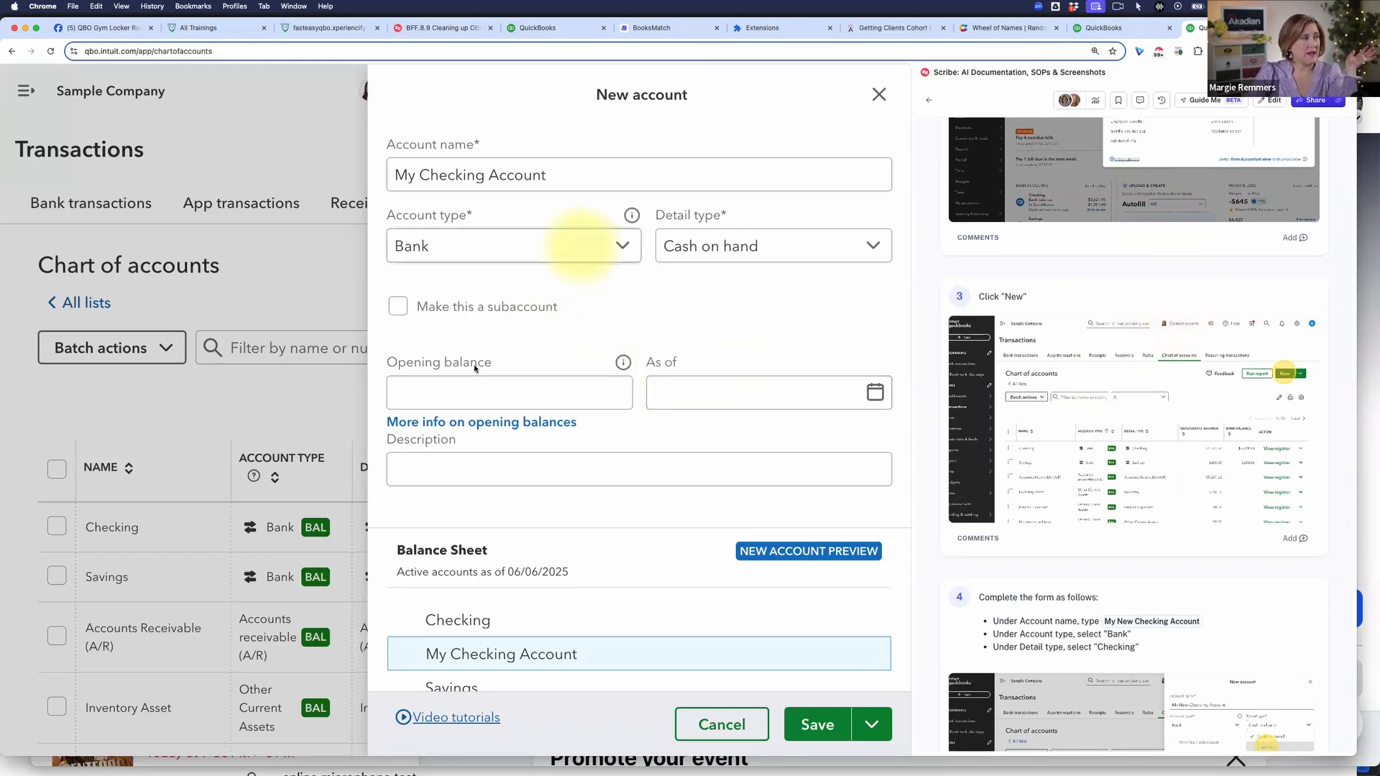
Step: Set the new checking account's opening balance to 2000 as of 06/06/2025, following the guide's instructions
click(573, 389)
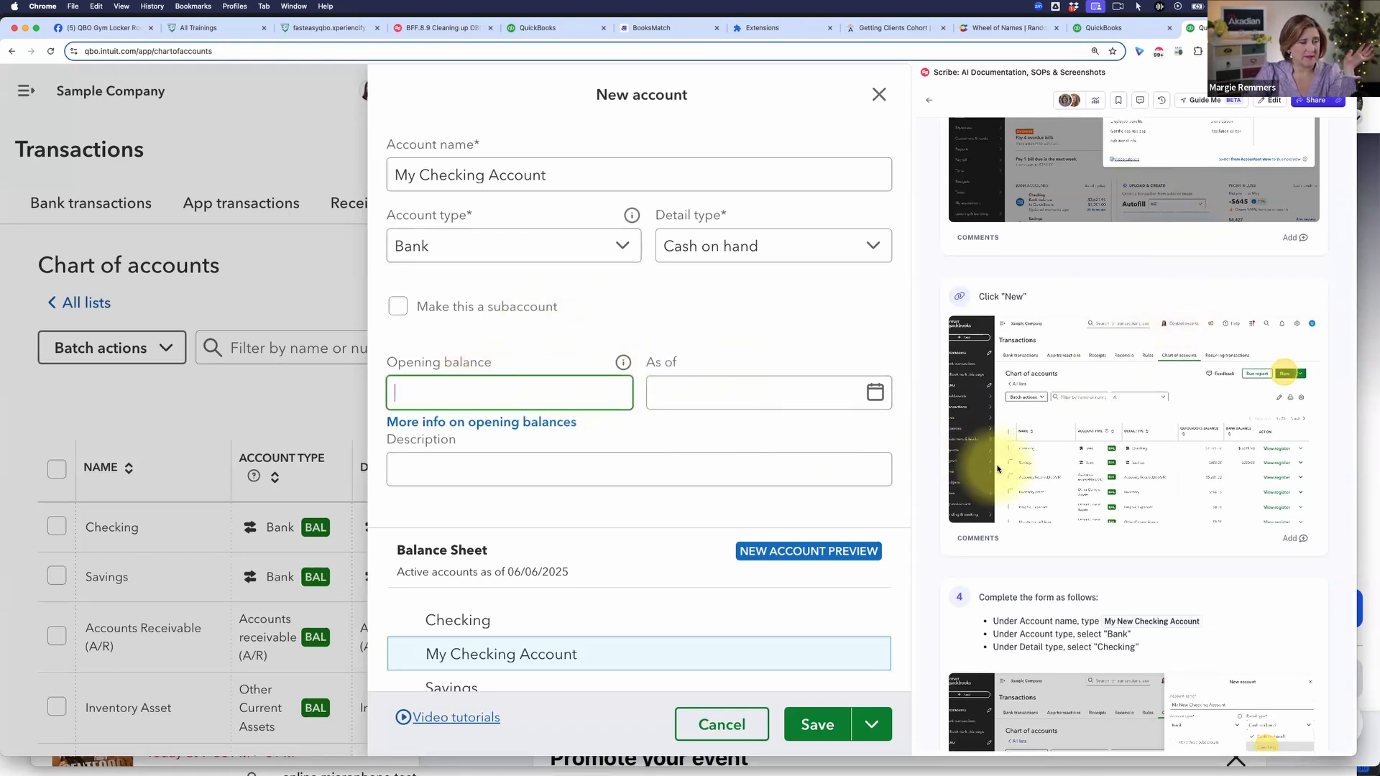
scroll(1035, 462, down, 6)
scroll(1043, 463, down, 9)
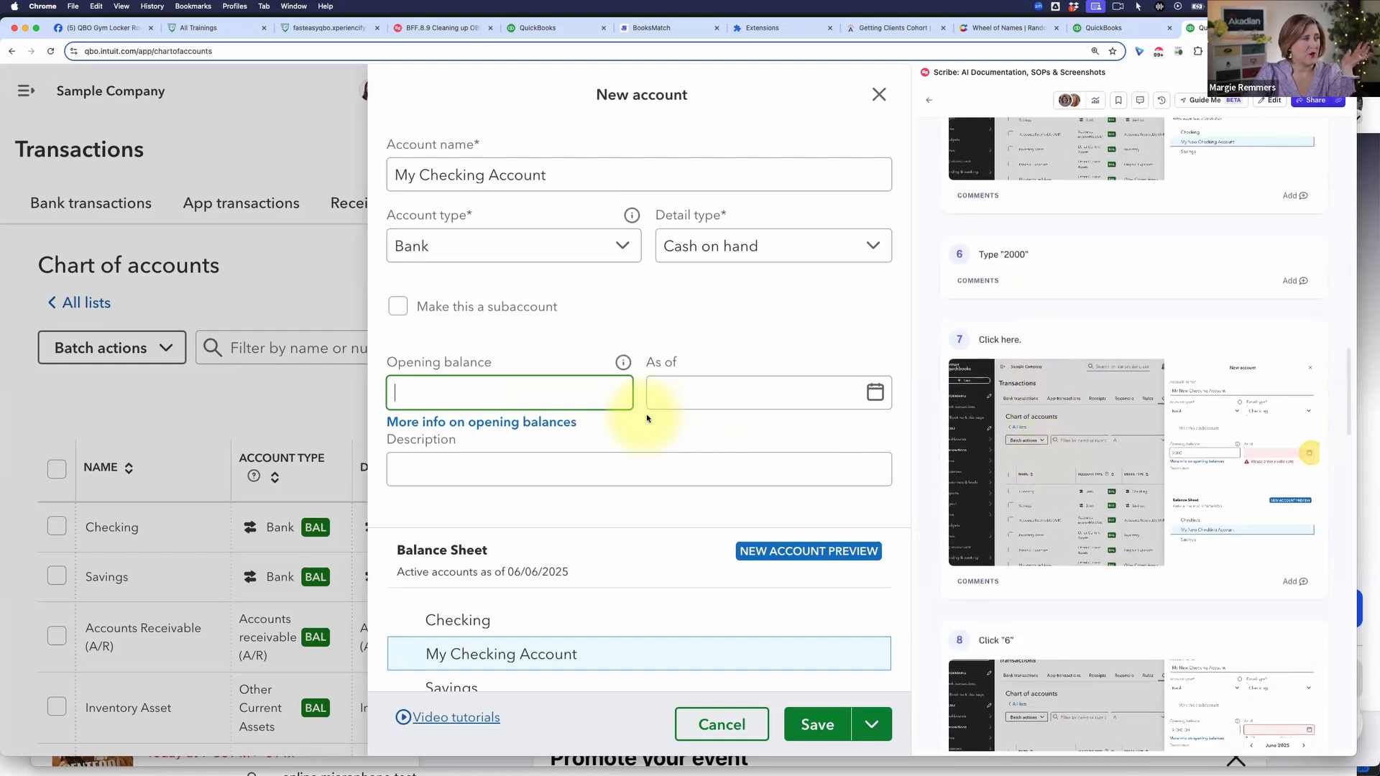
text(2000)
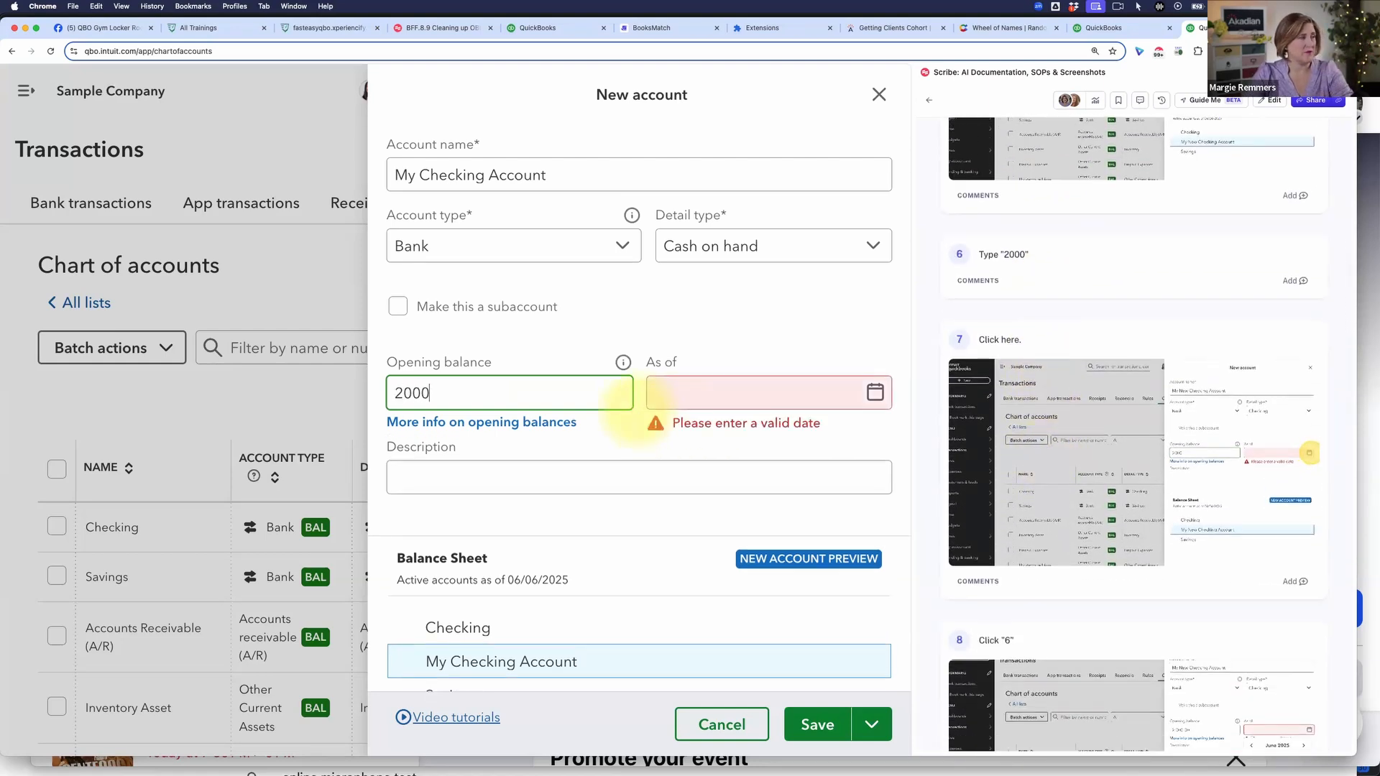
click(875, 391)
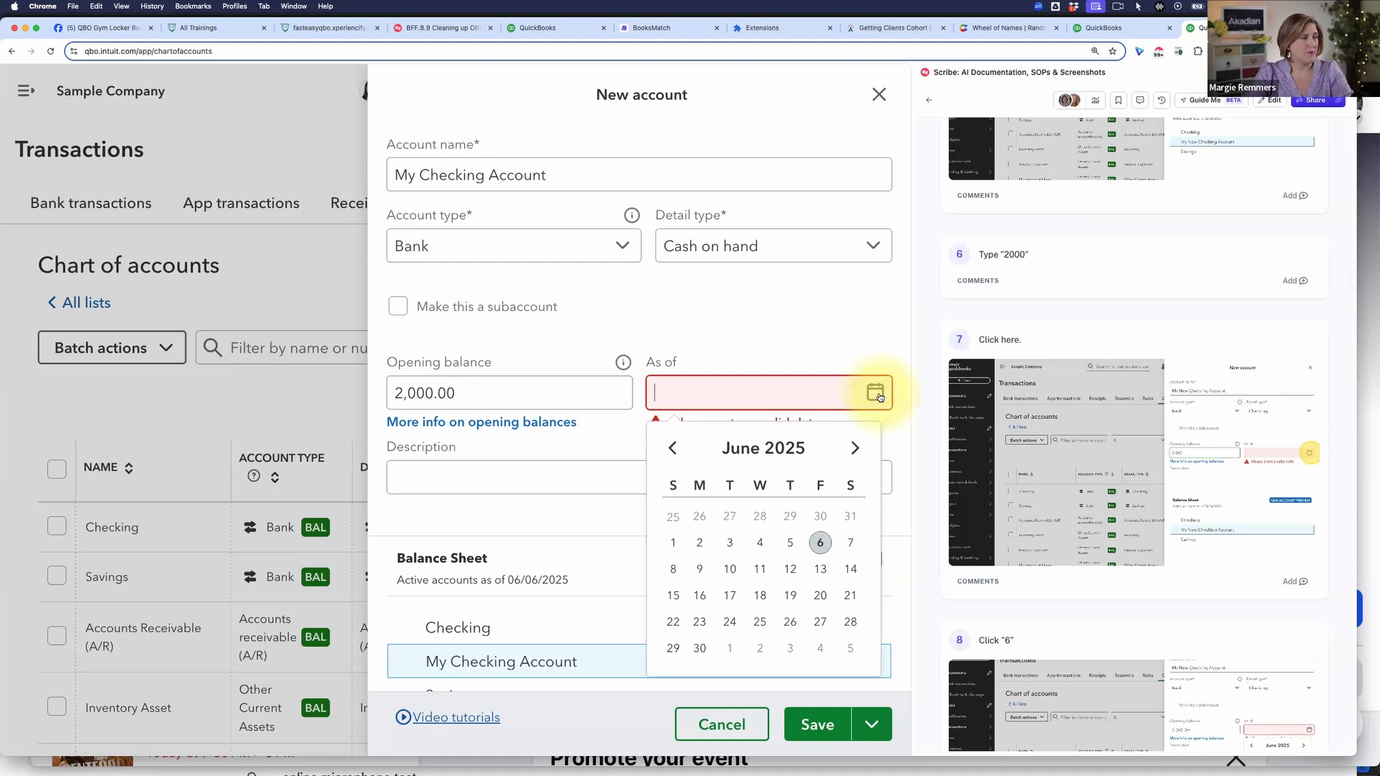
click(821, 542)
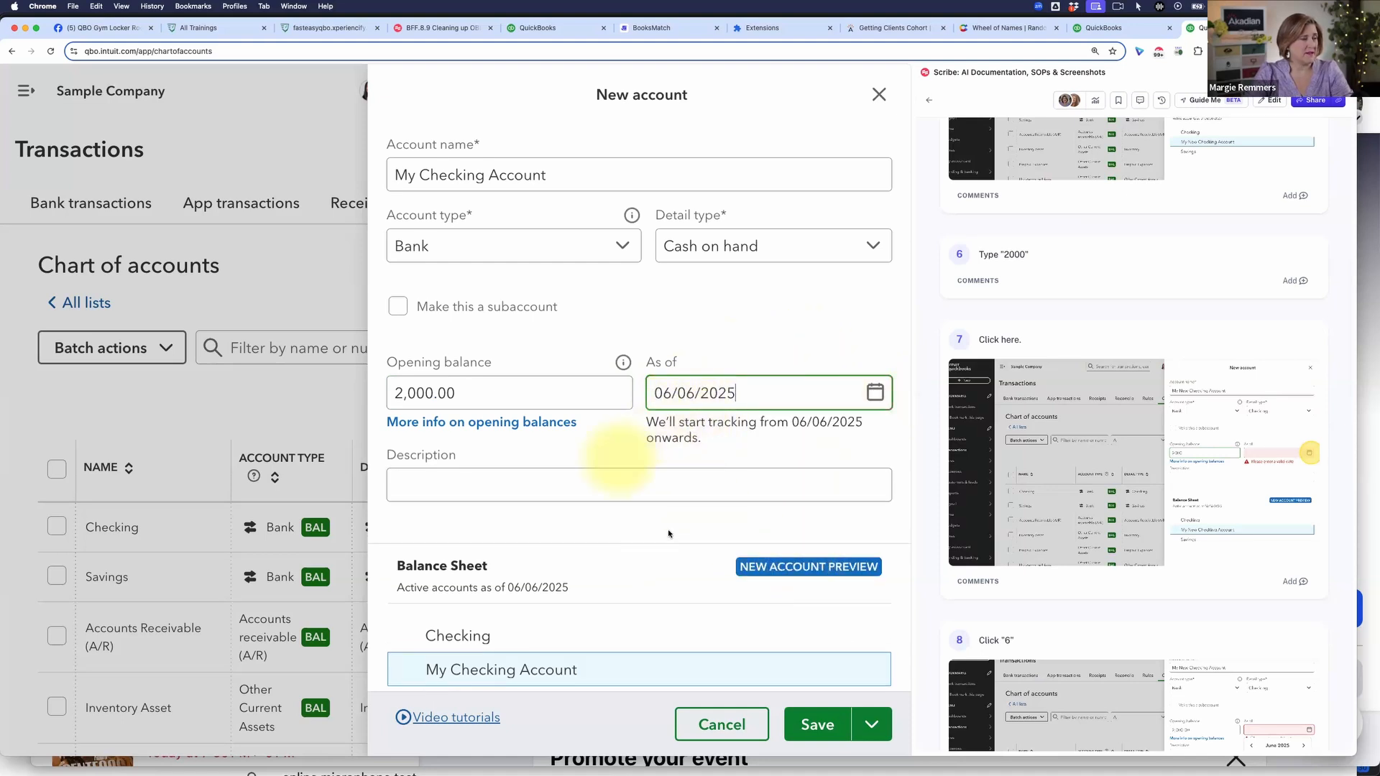
Step: Save My Checking Account and start another new account
scroll(674, 517, down, 1)
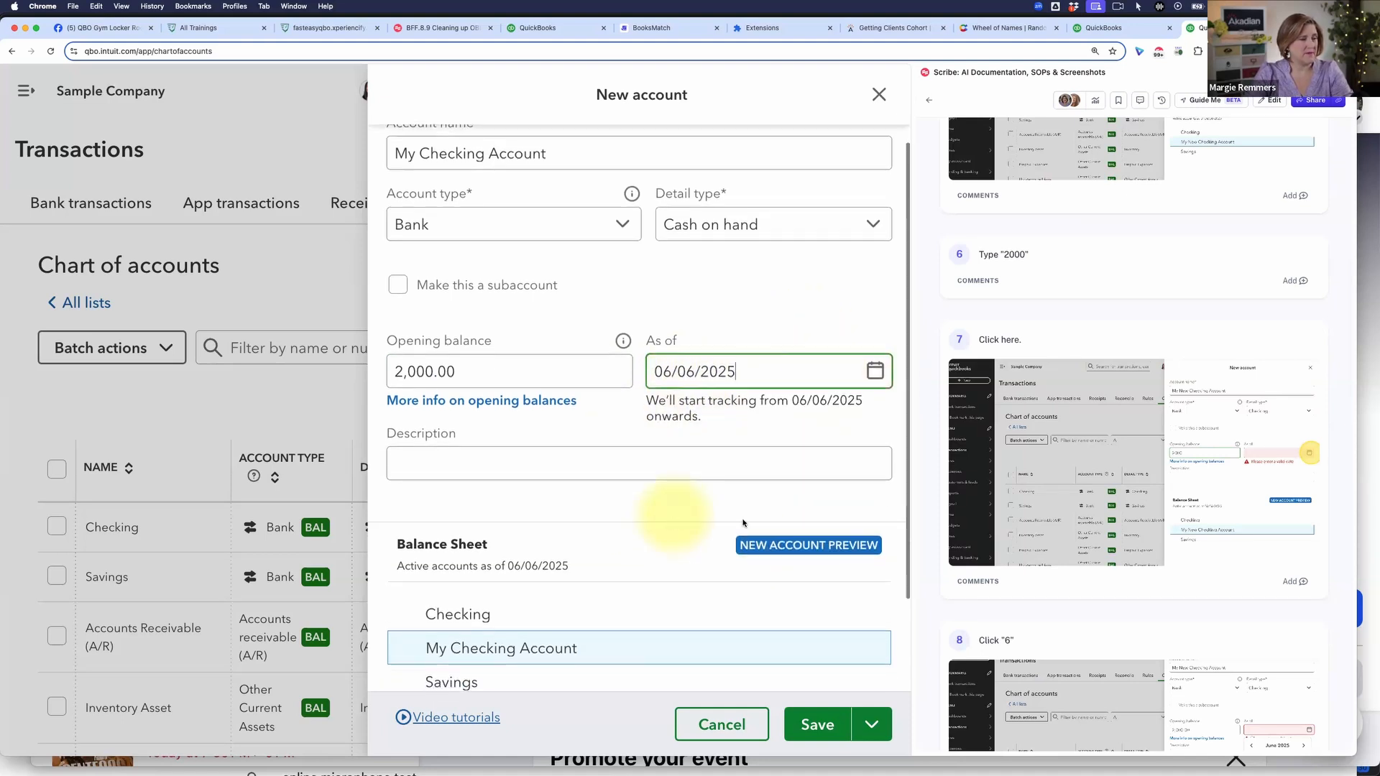
click(875, 721)
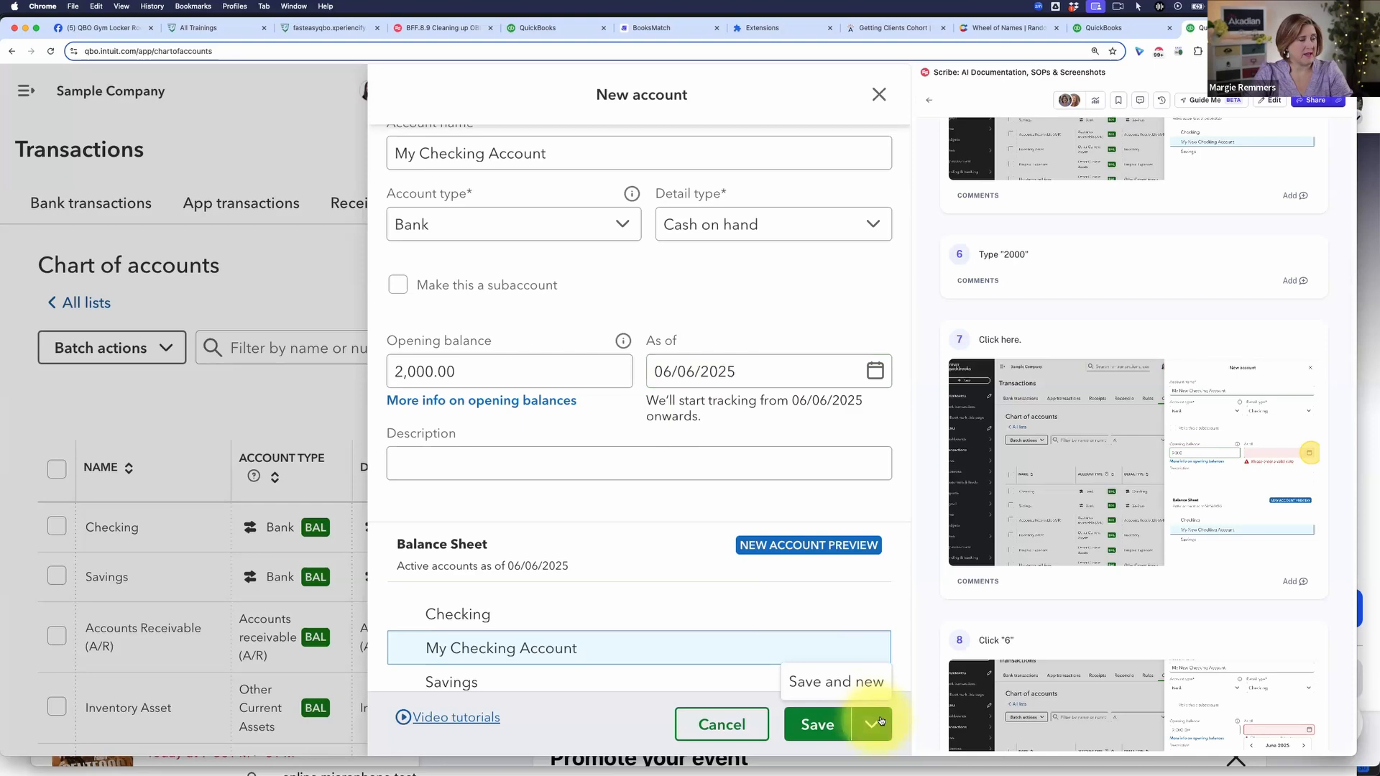
click(865, 681)
Step: Review the guide's checking account instructions through number 10 and read instruction 11 for the credit card account
scroll(1092, 665, down, 8)
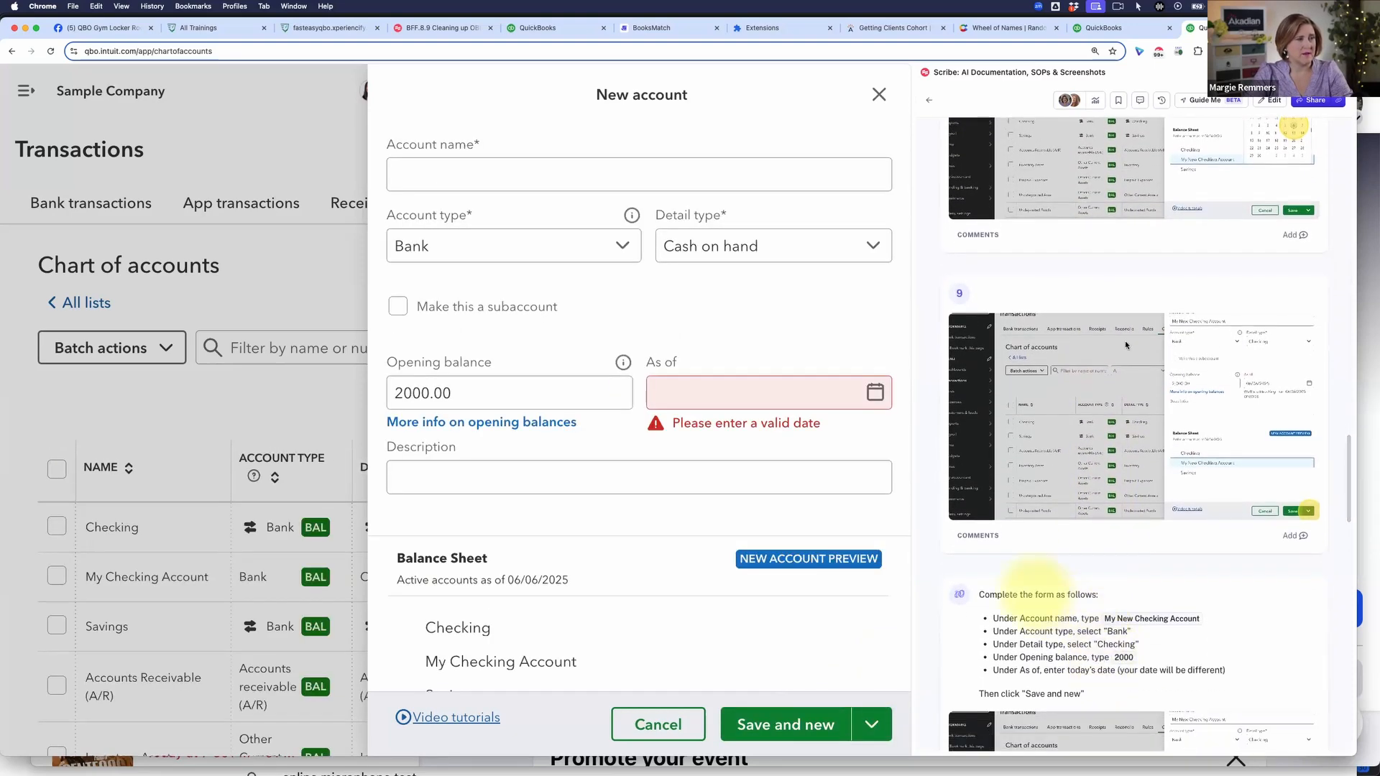
scroll(1119, 369, up, 5)
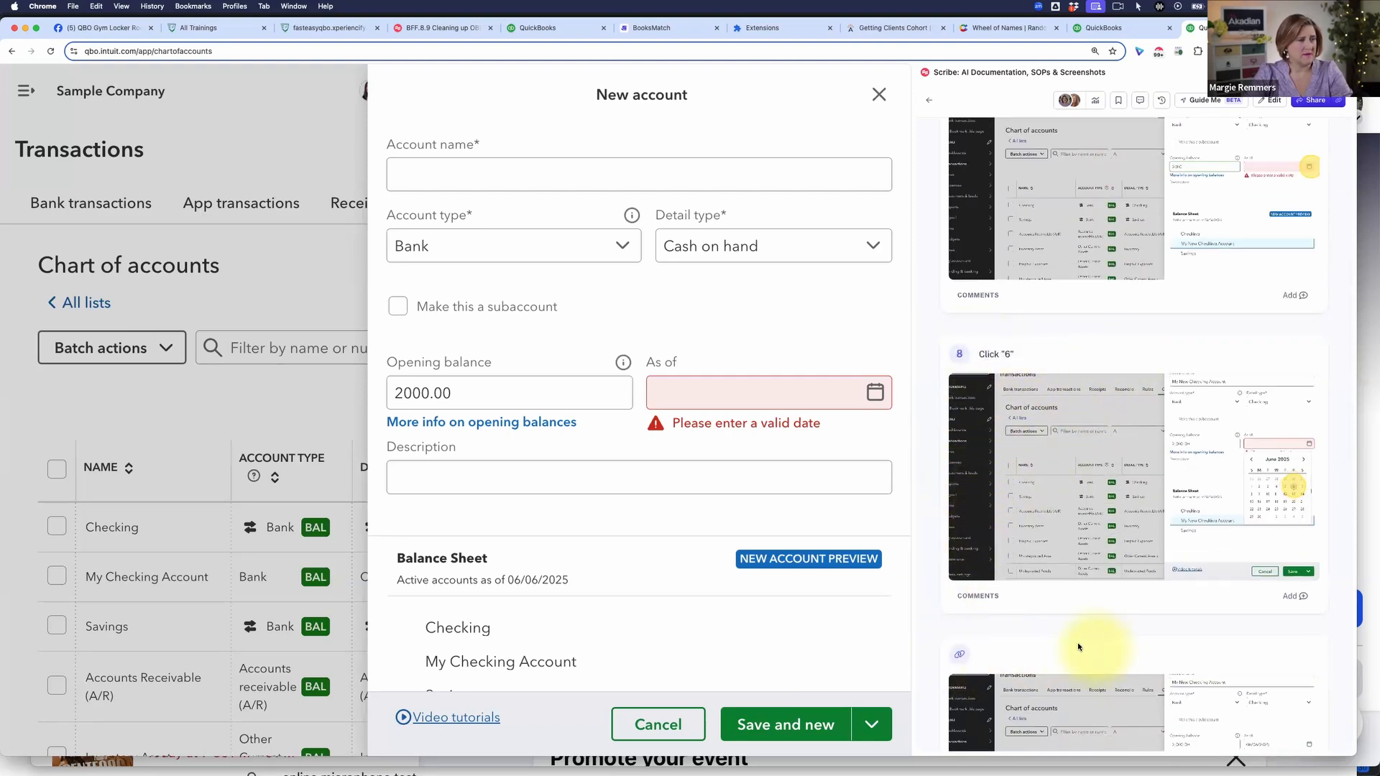
scroll(1079, 647, up, 5)
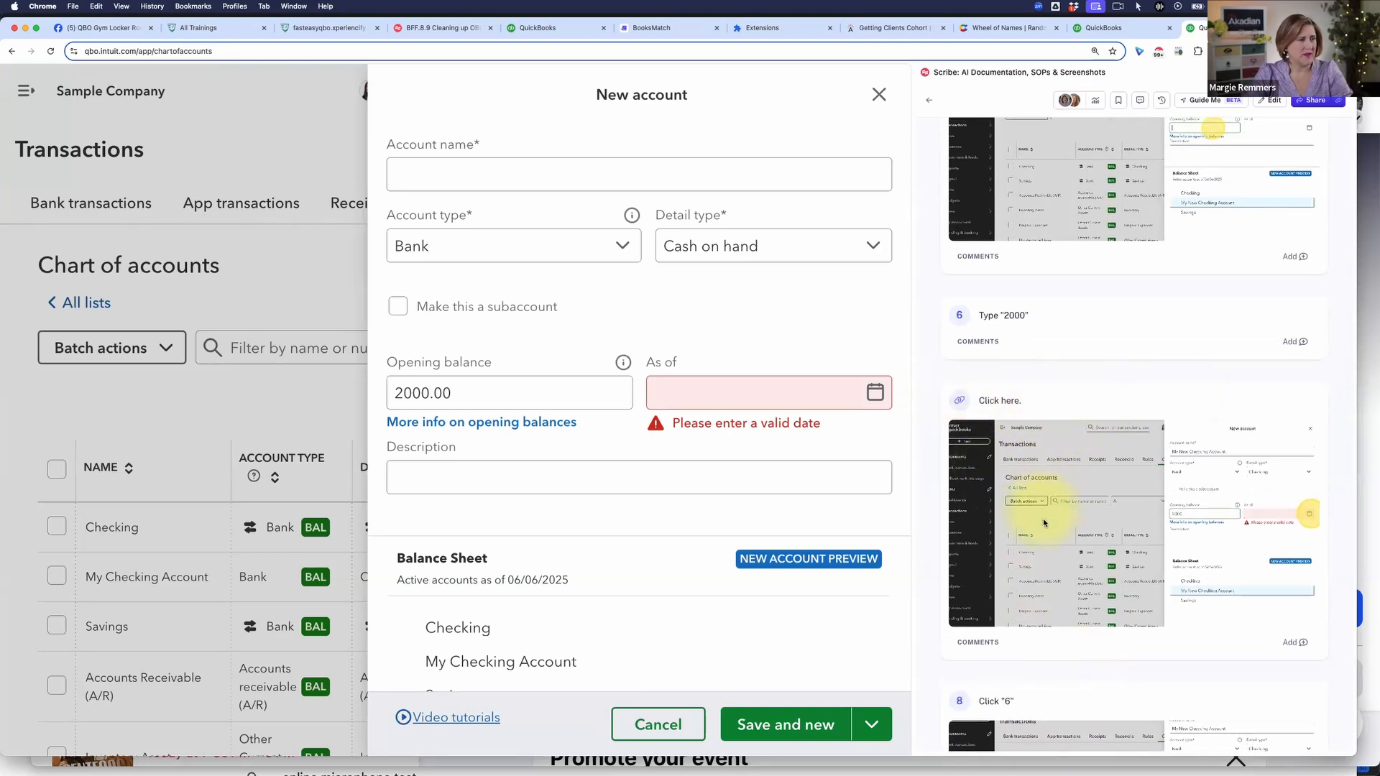
scroll(1044, 559, up, 3)
scroll(1044, 571, down, 15)
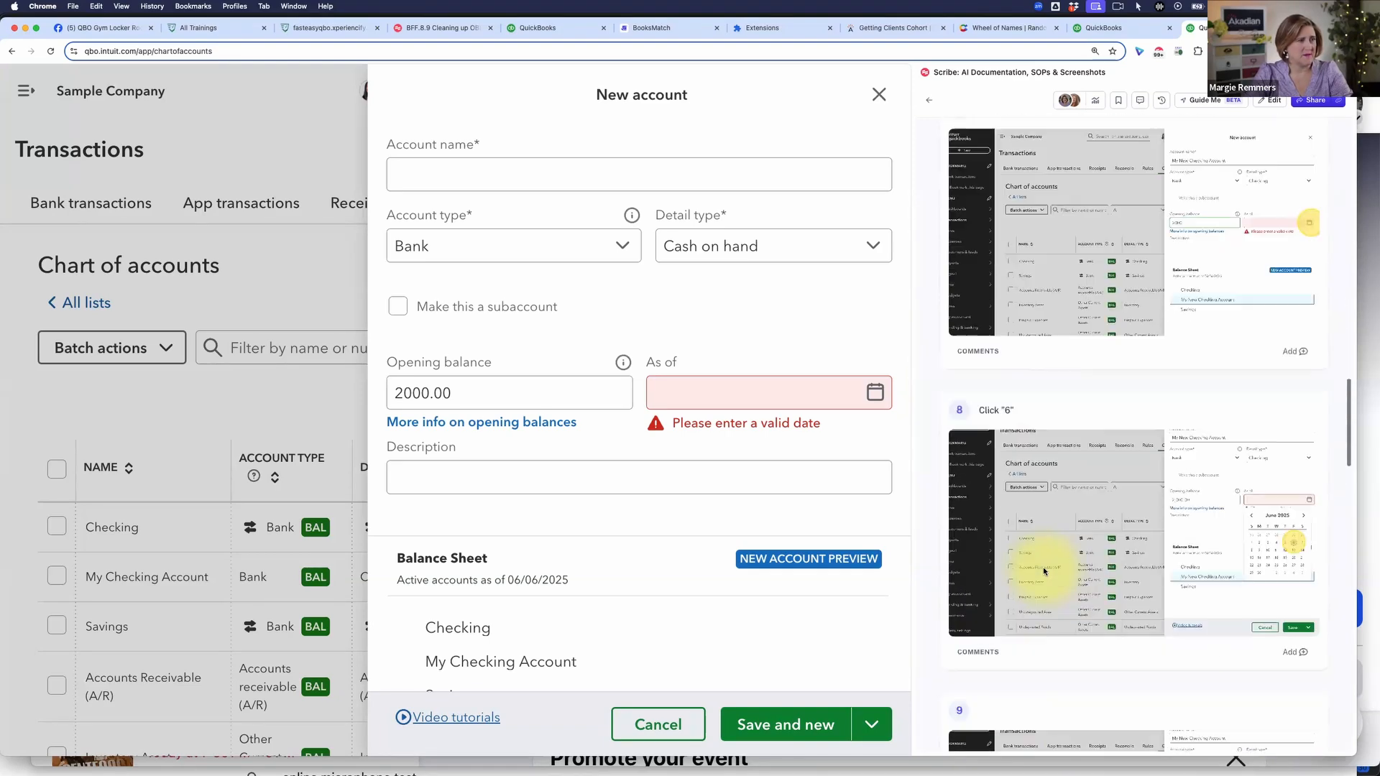
scroll(1043, 571, down, 4)
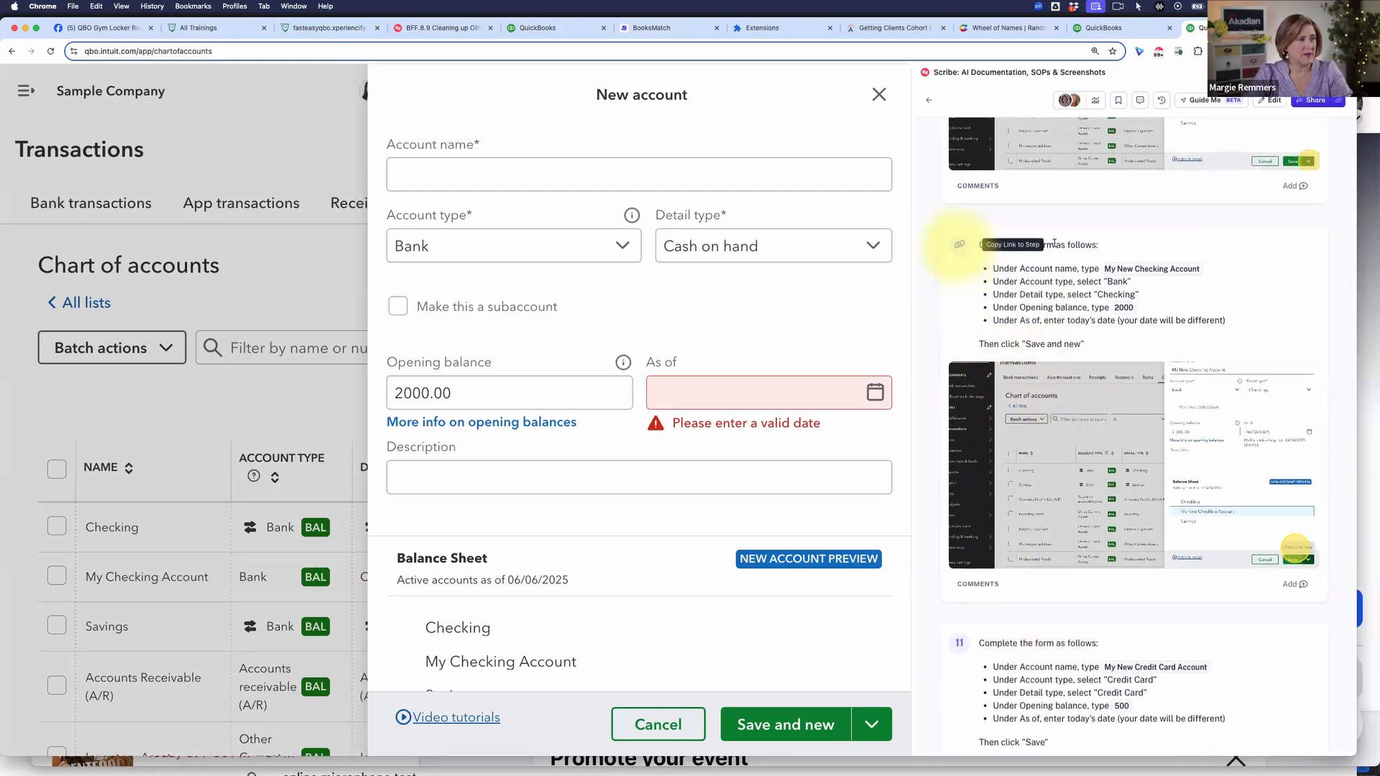
scroll(1031, 212, up, 1)
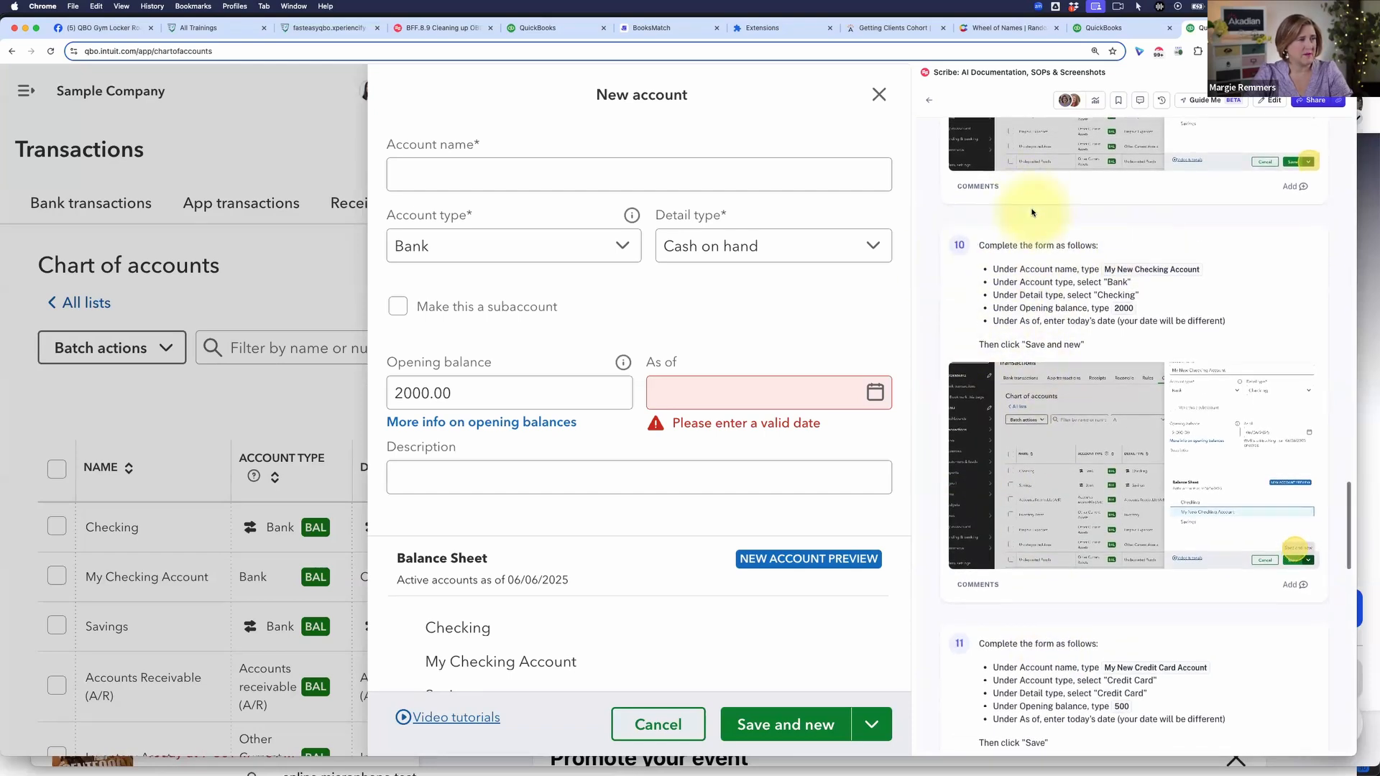
scroll(1078, 227, up, 2)
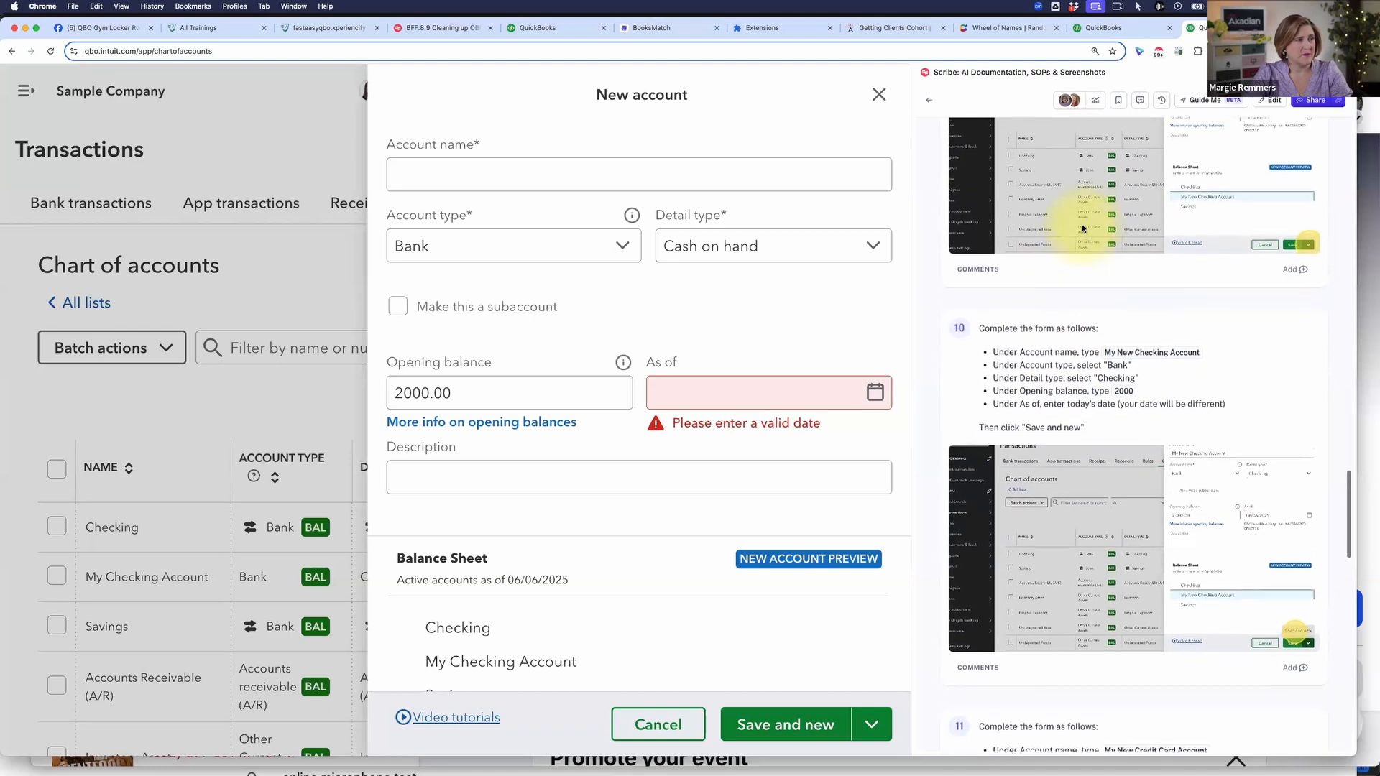
scroll(1083, 229, down, 1)
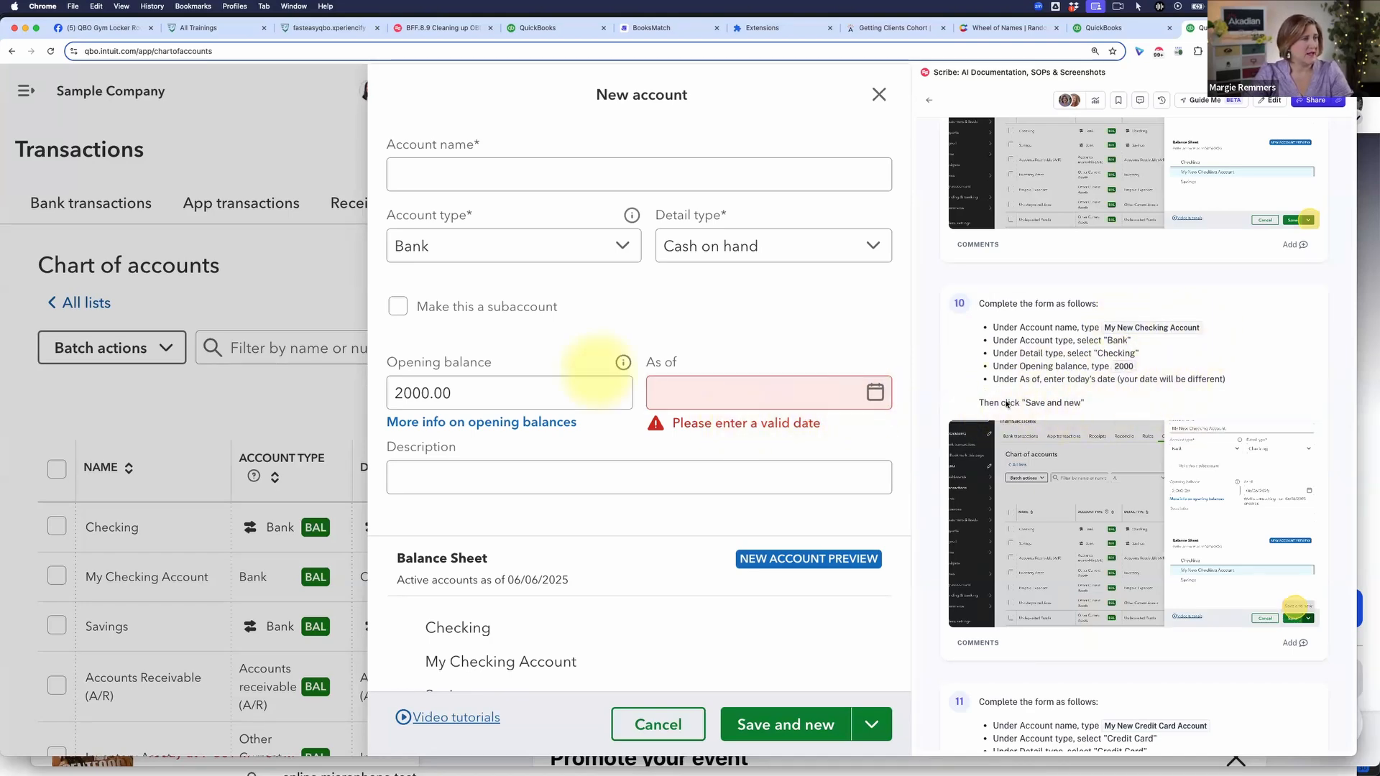
scroll(1175, 480, down, 5)
scroll(1178, 489, down, 1)
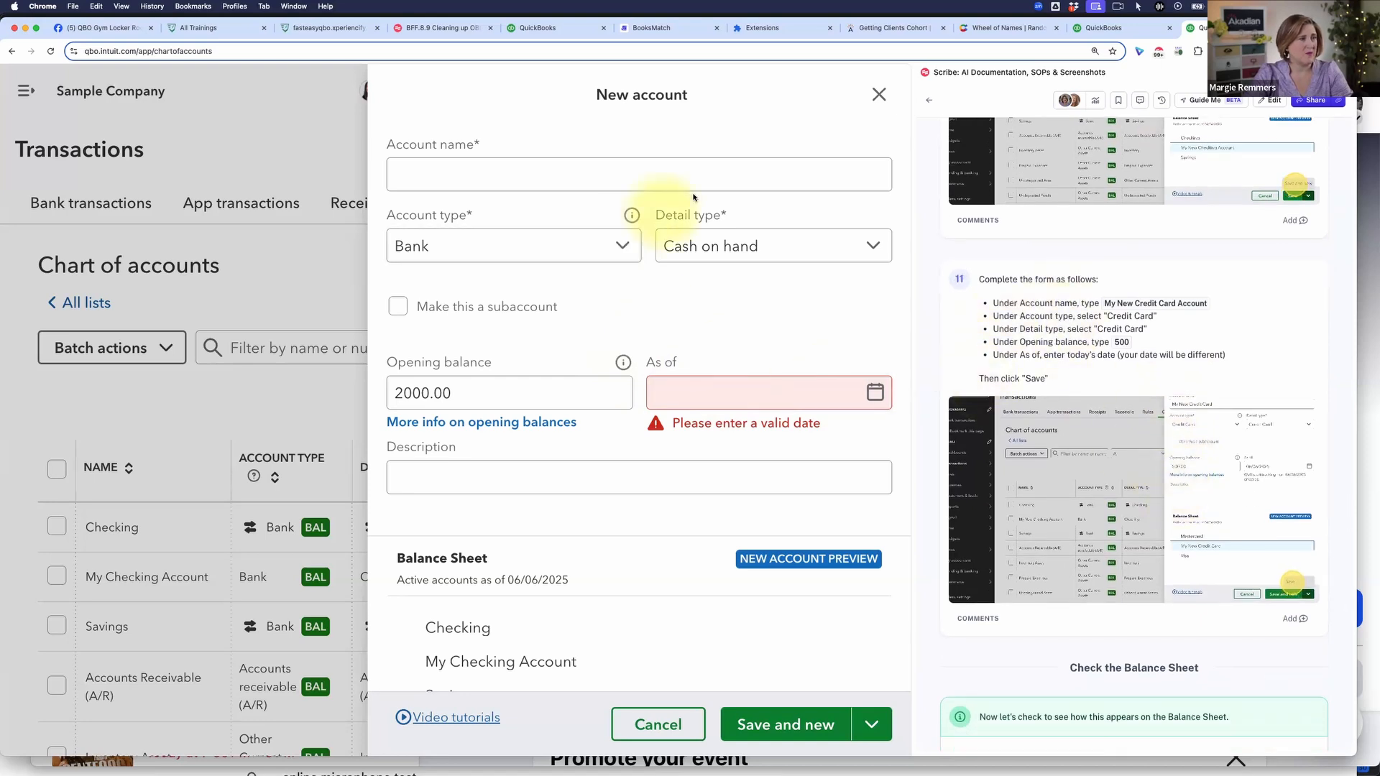
Step: Name the new account My New Credit Card Account and set its account type to Credit Card
click(536, 183)
text(My n)
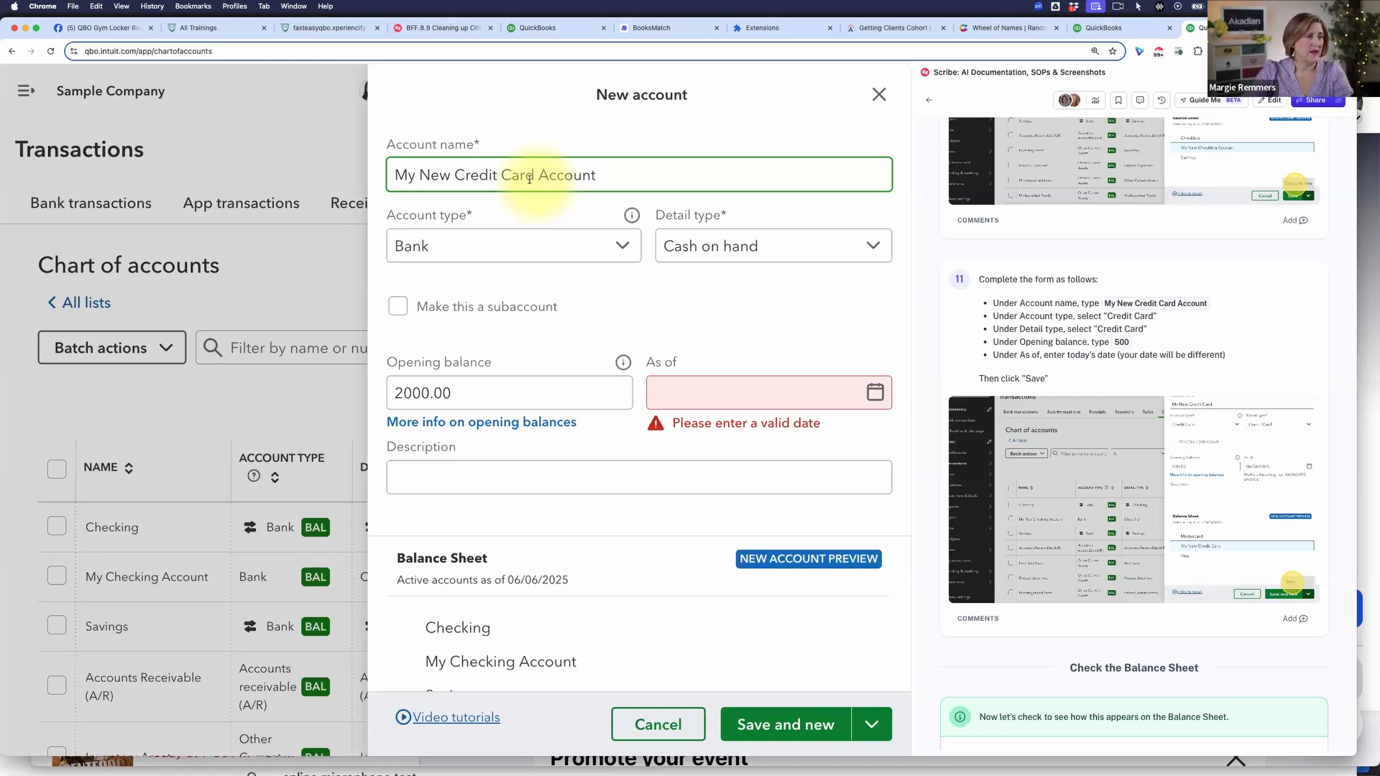
click(549, 245)
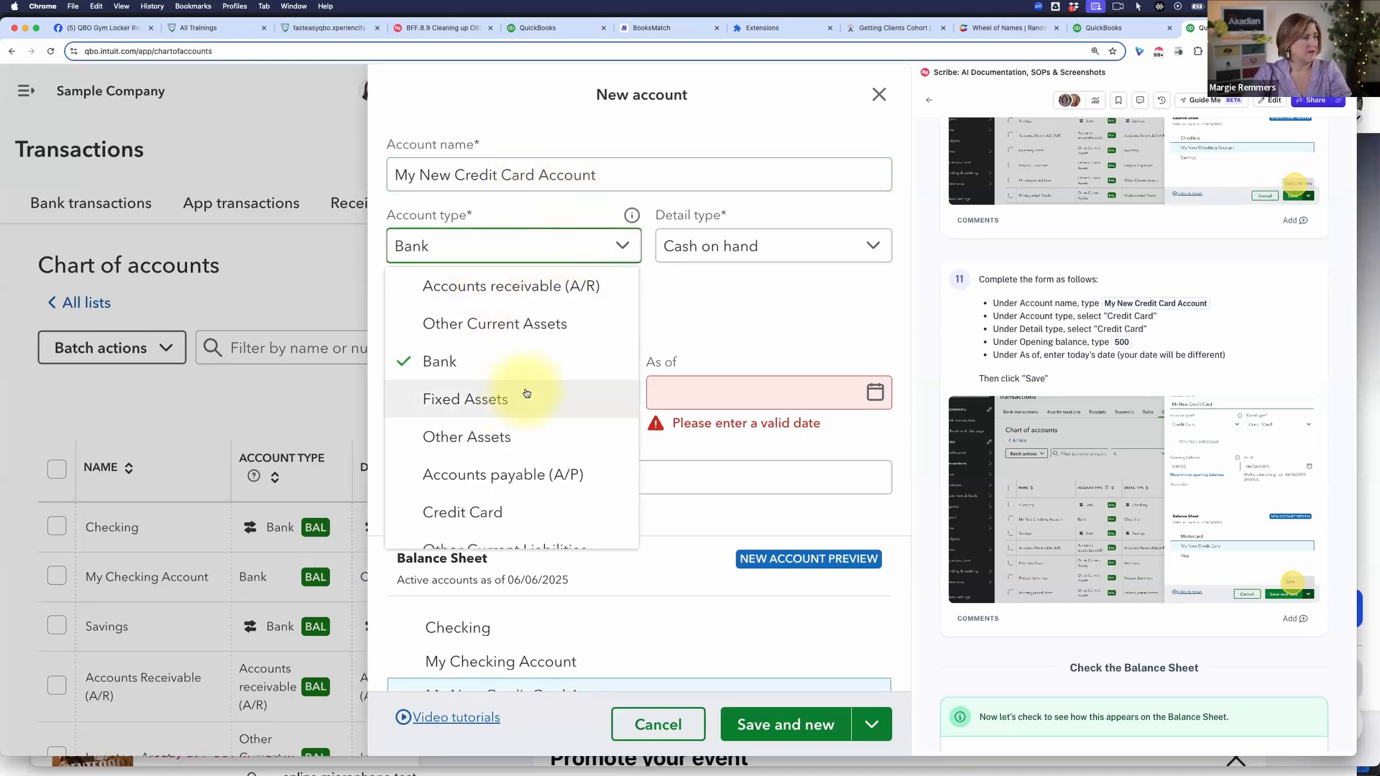
click(524, 510)
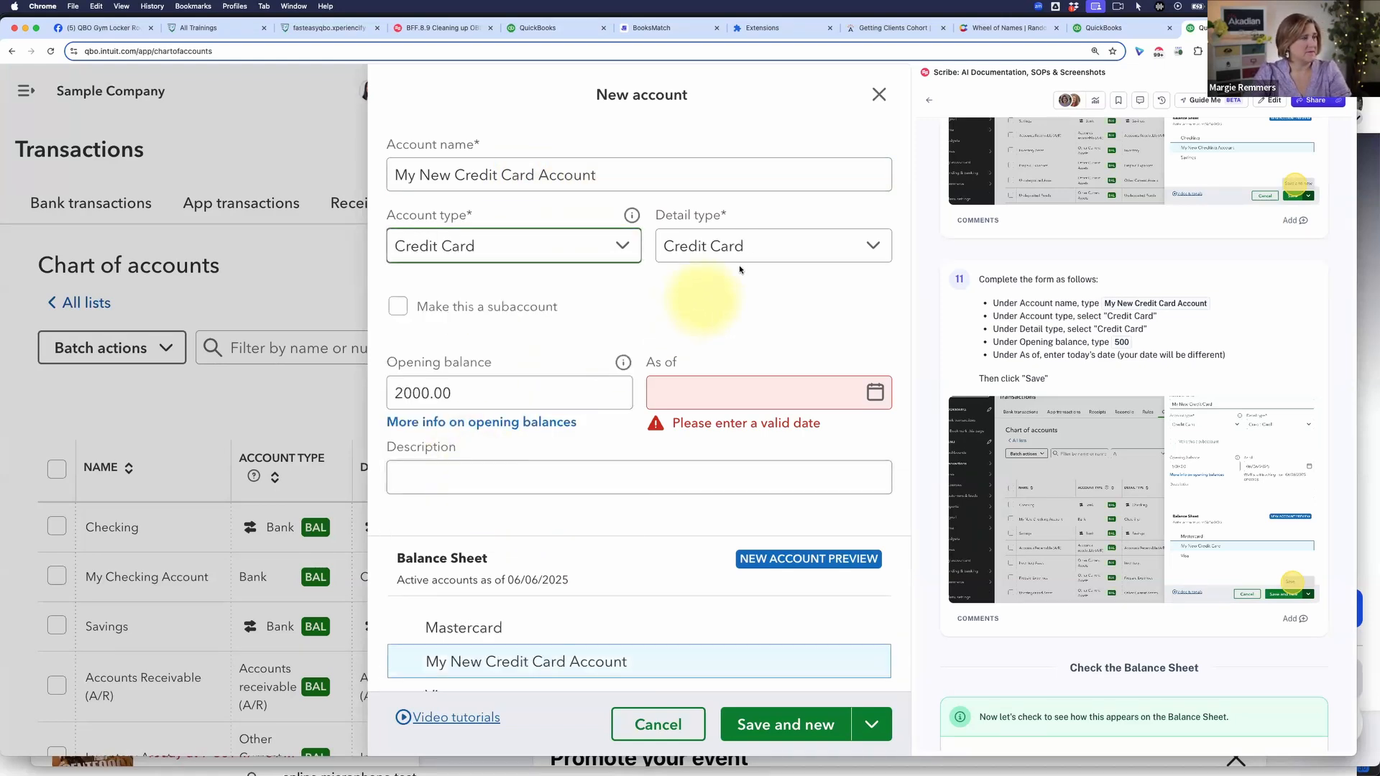
Step: Set the credit card account's opening balance to 500 as of 06/06/2025
click(518, 392)
double_click(449, 386)
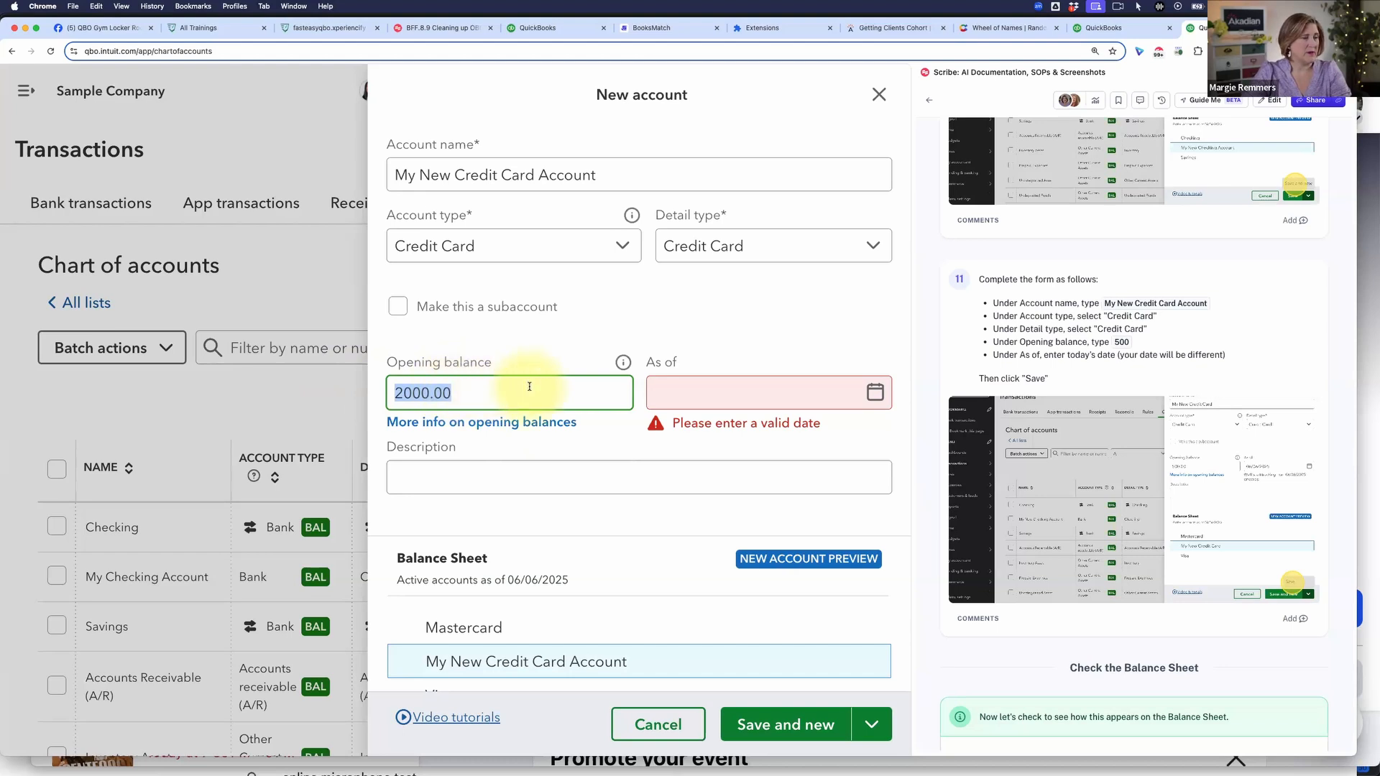
text(500)
key(Tab)
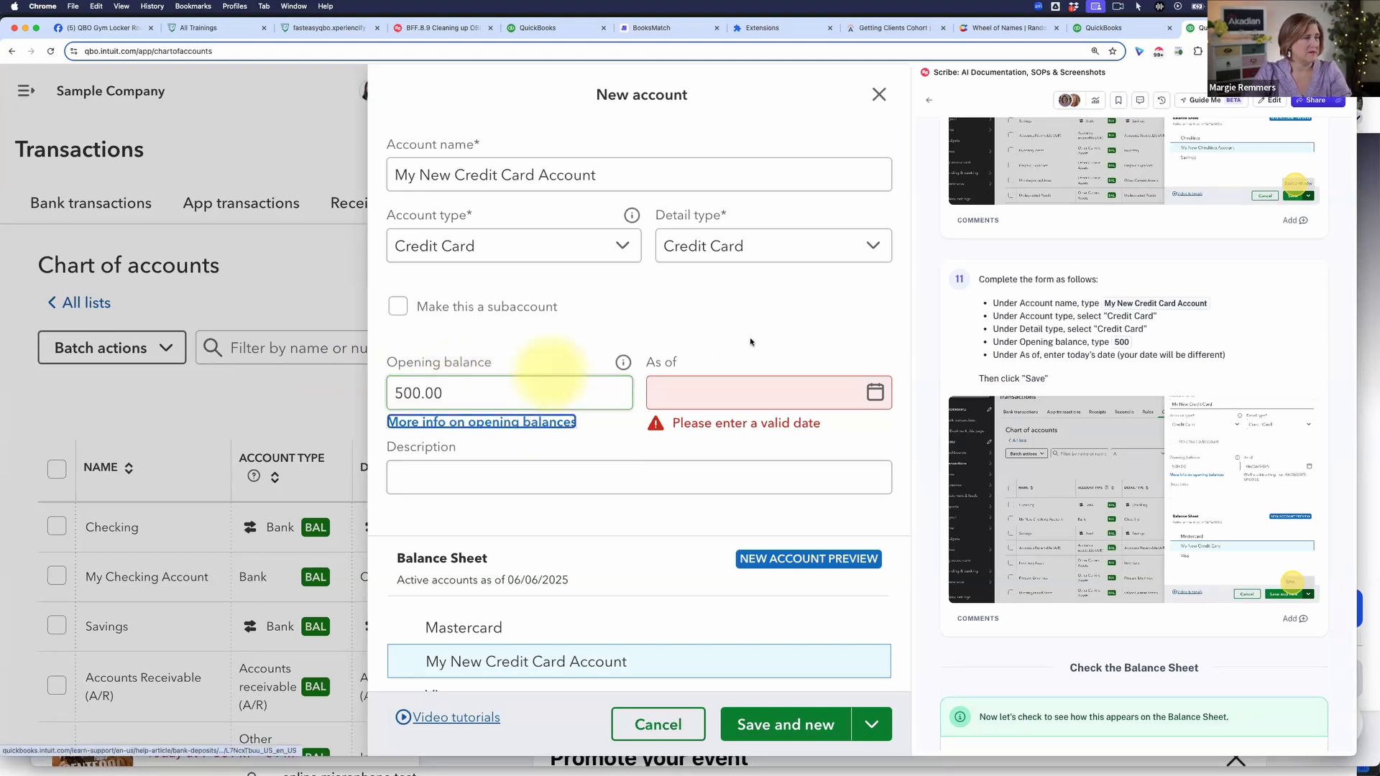
click(875, 395)
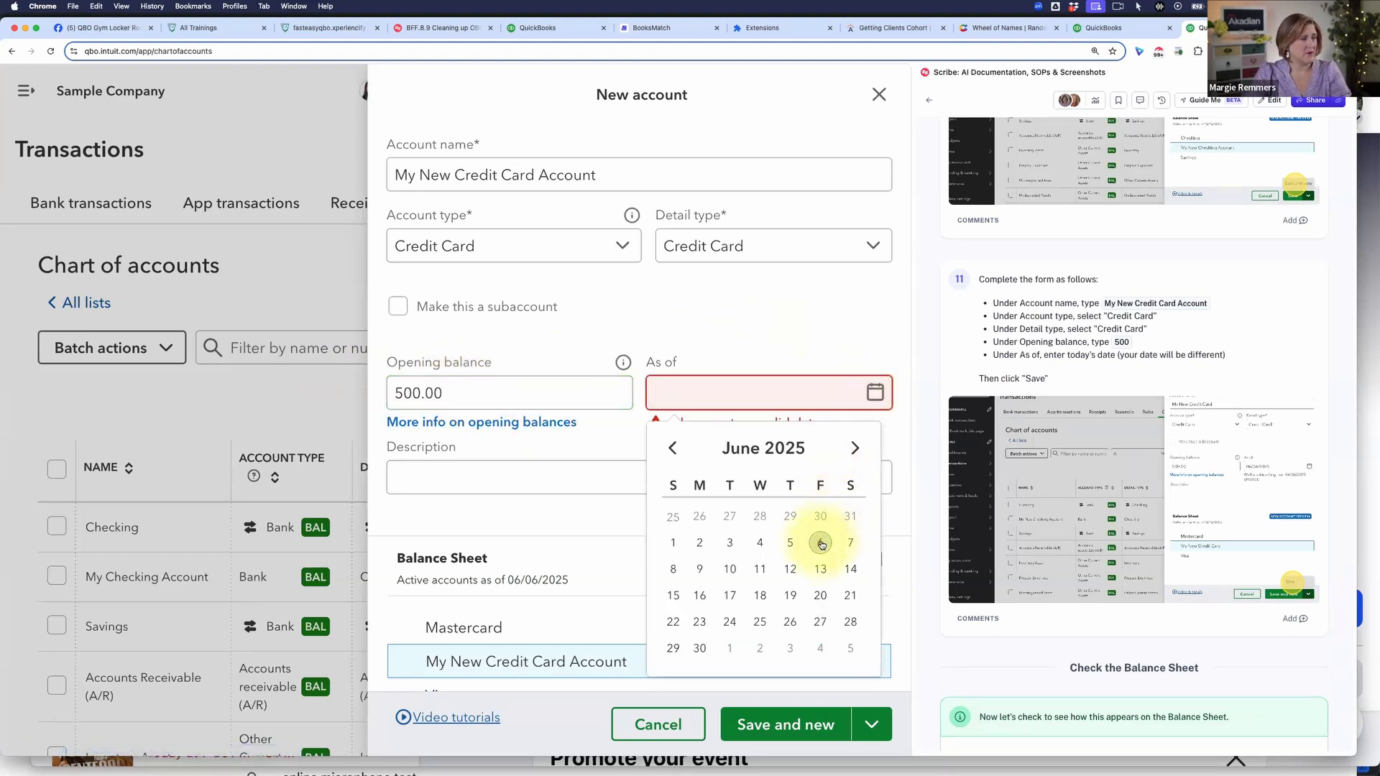
click(819, 545)
Step: Save the credit card account without starting another new one
scroll(806, 341, down, 1)
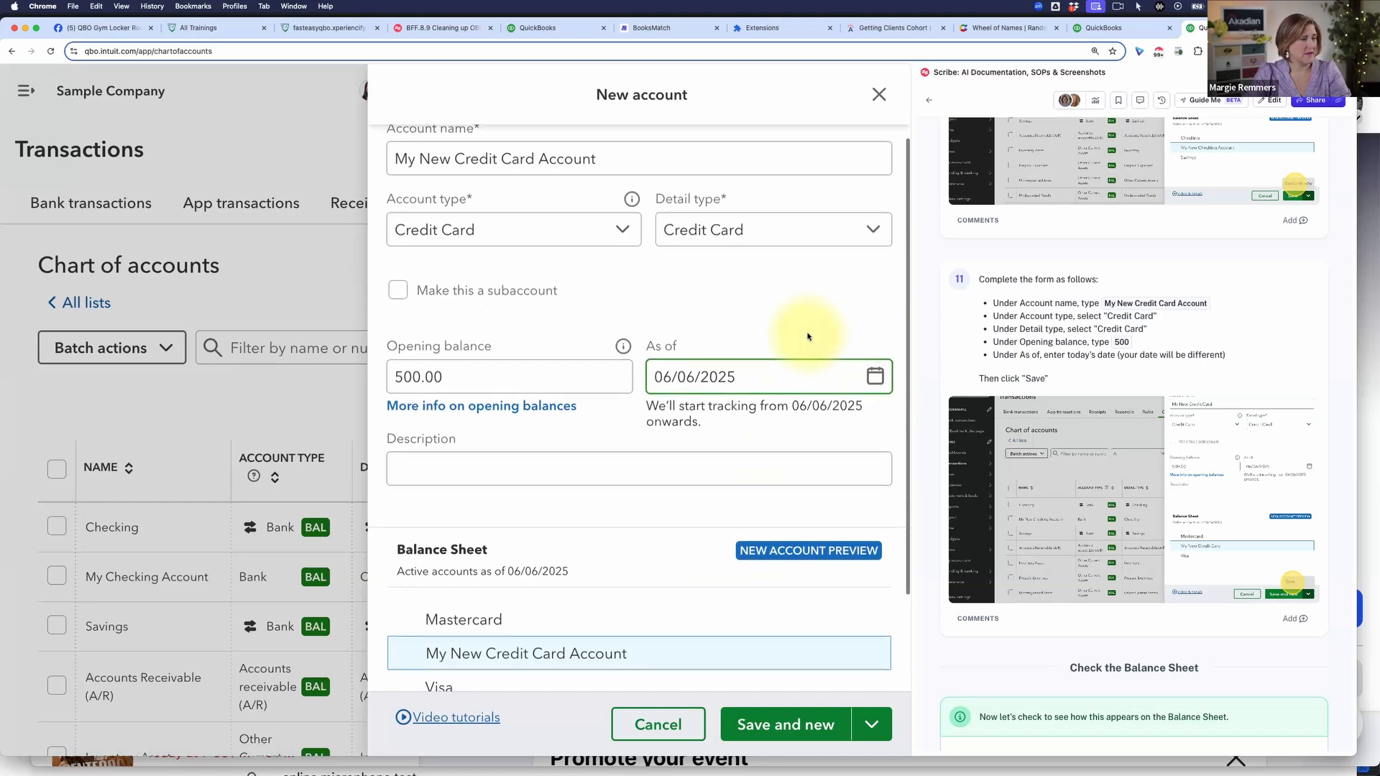
click(871, 724)
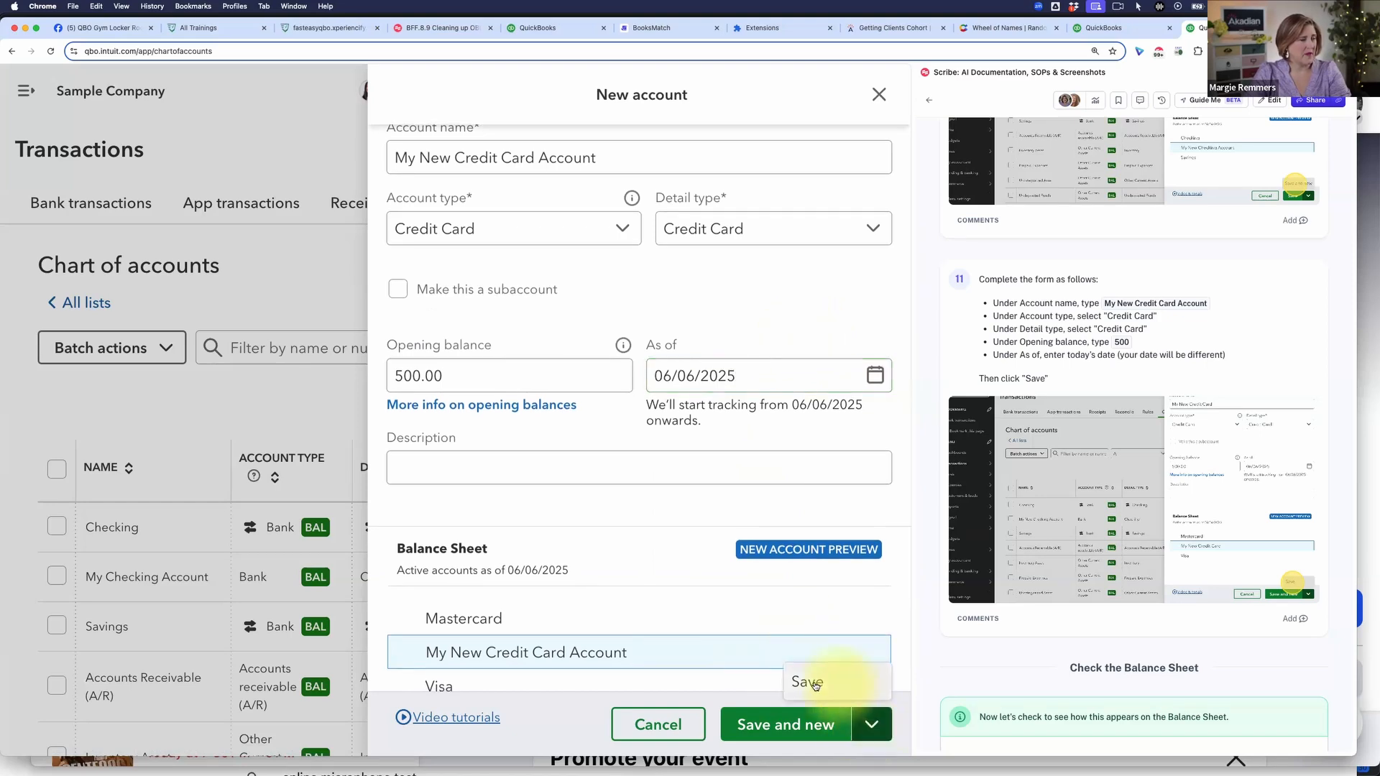
click(821, 686)
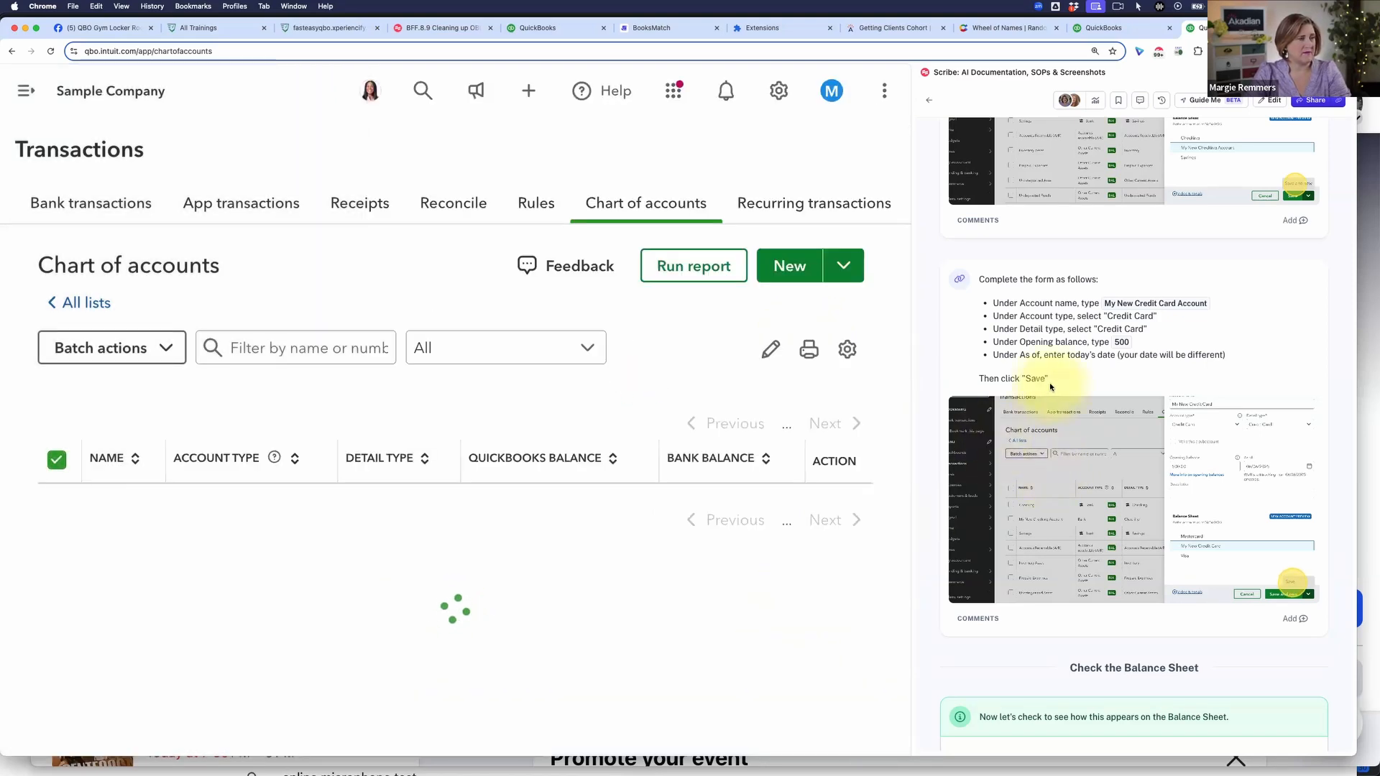
Step: Follow the guide to instruction 12, expand the navigation sidebar and open the Balance Sheet from the standard reports
scroll(1082, 571, down, 5)
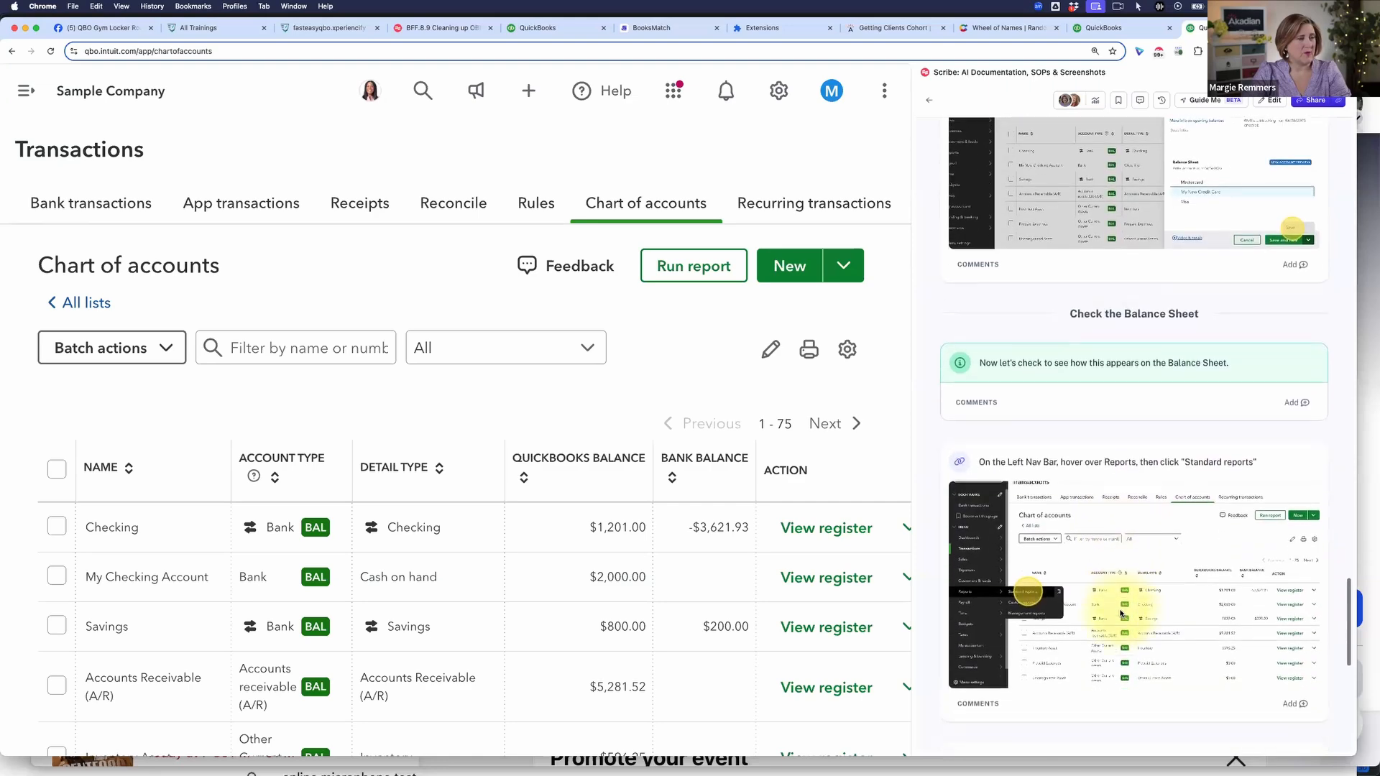
scroll(188, 258, down, 1)
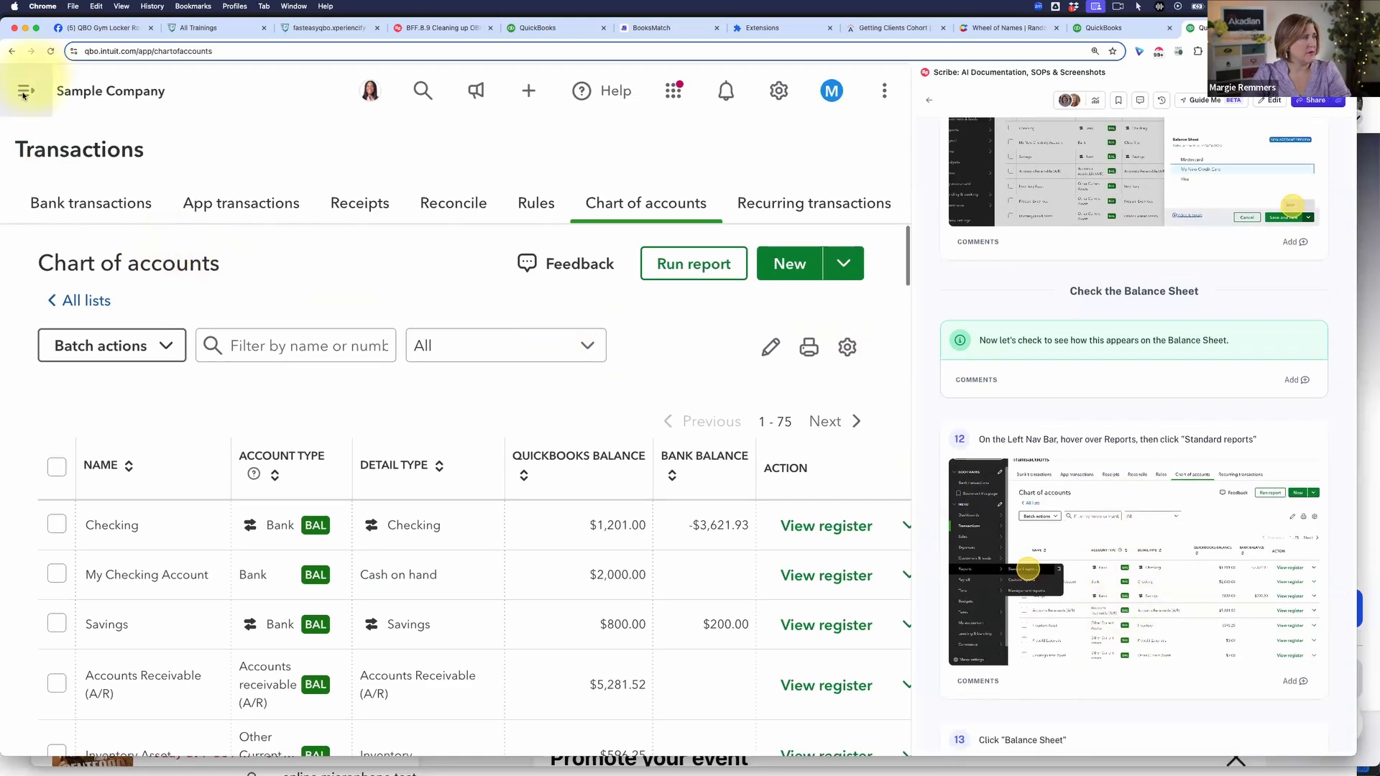
click(23, 91)
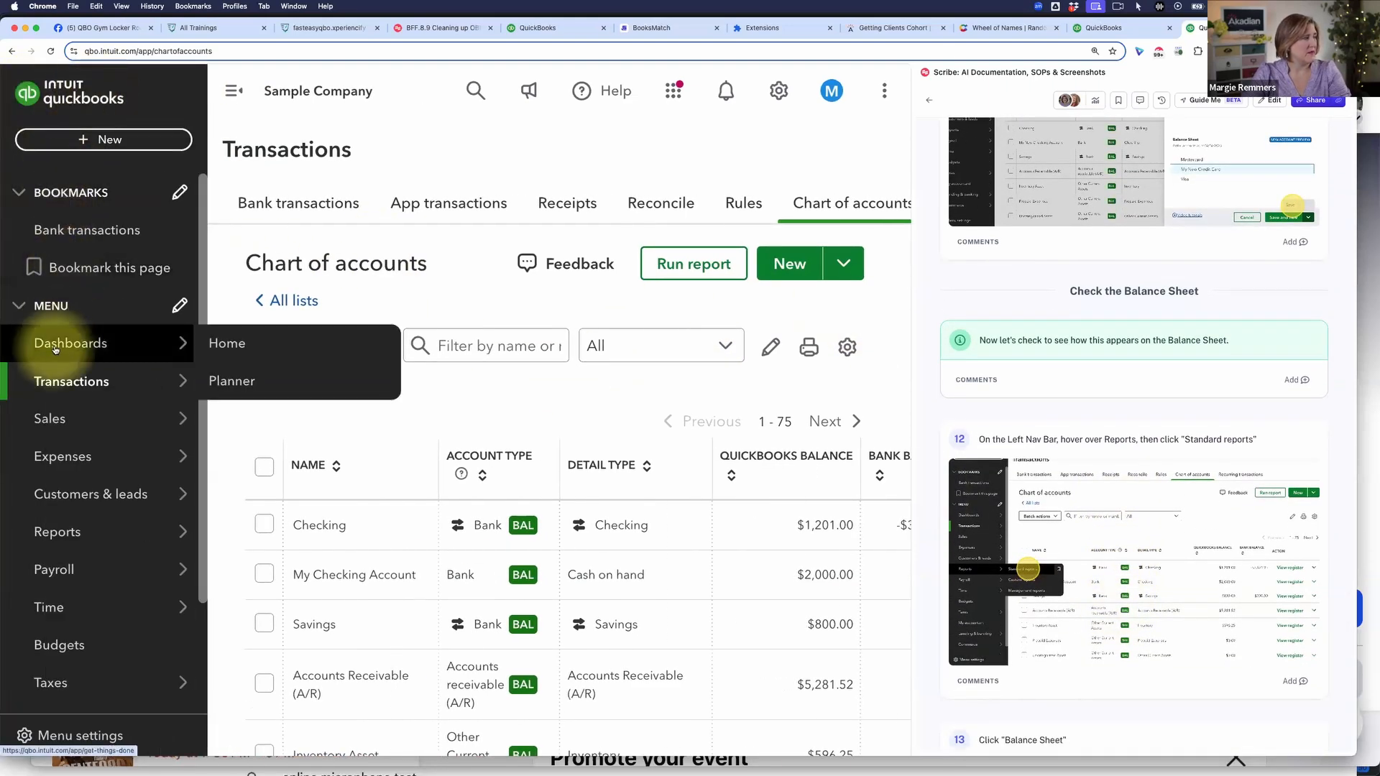
mouse_move(61, 494)
mouse_move(64, 531)
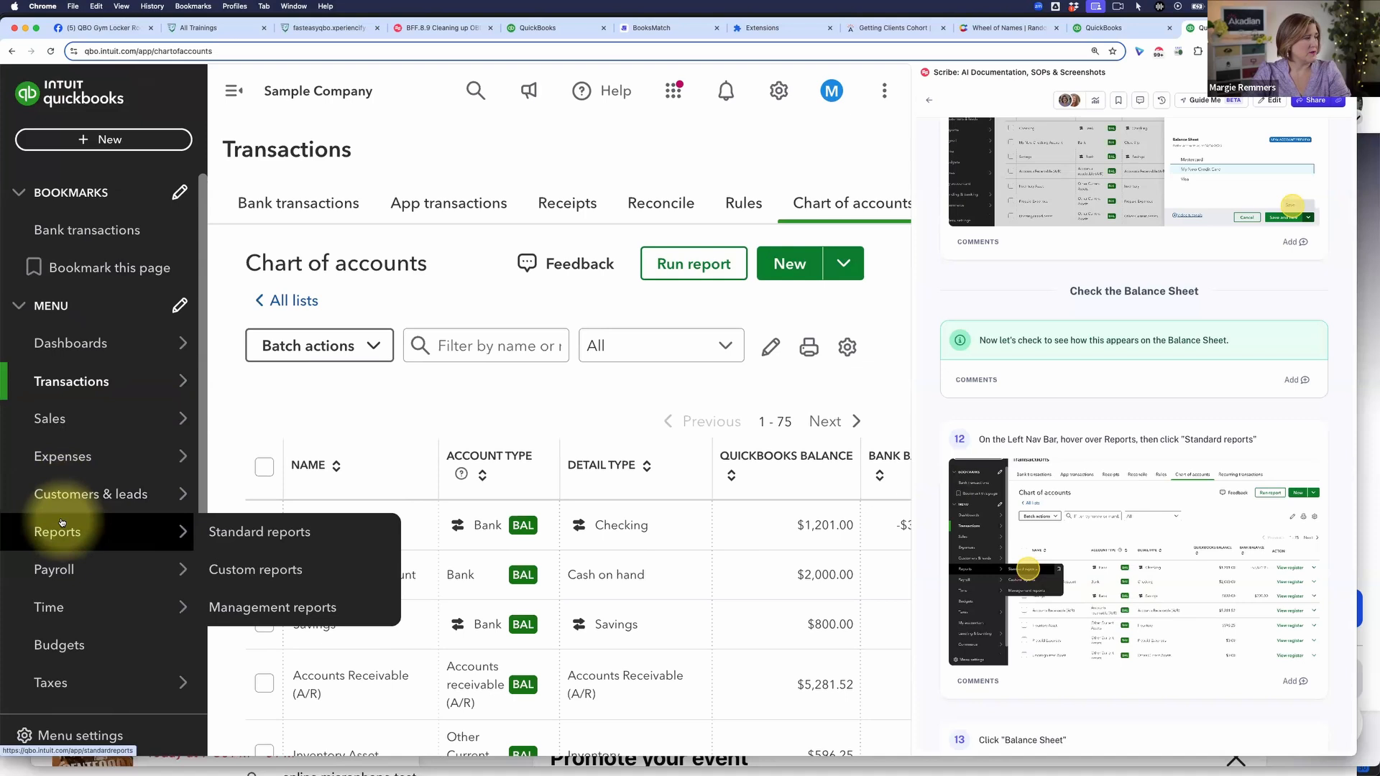
click(255, 530)
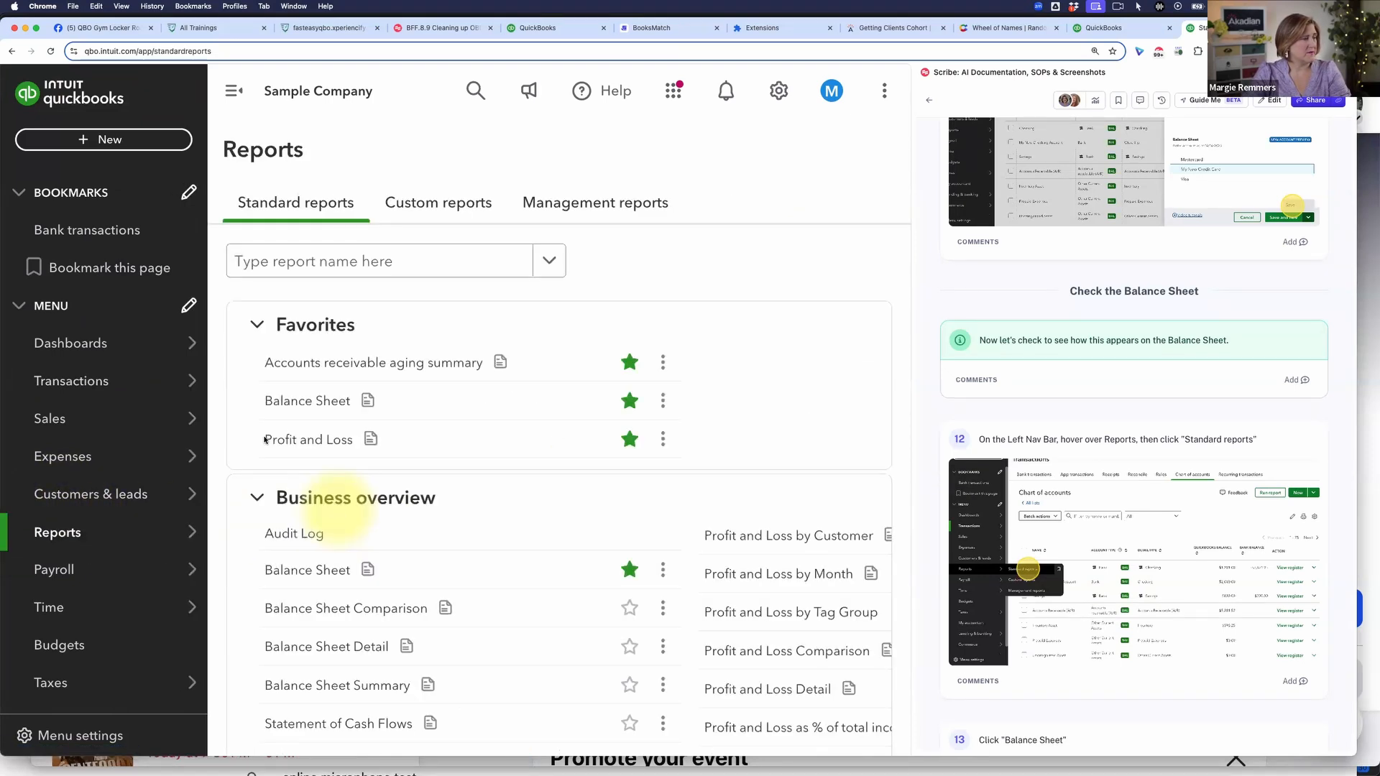
click(291, 401)
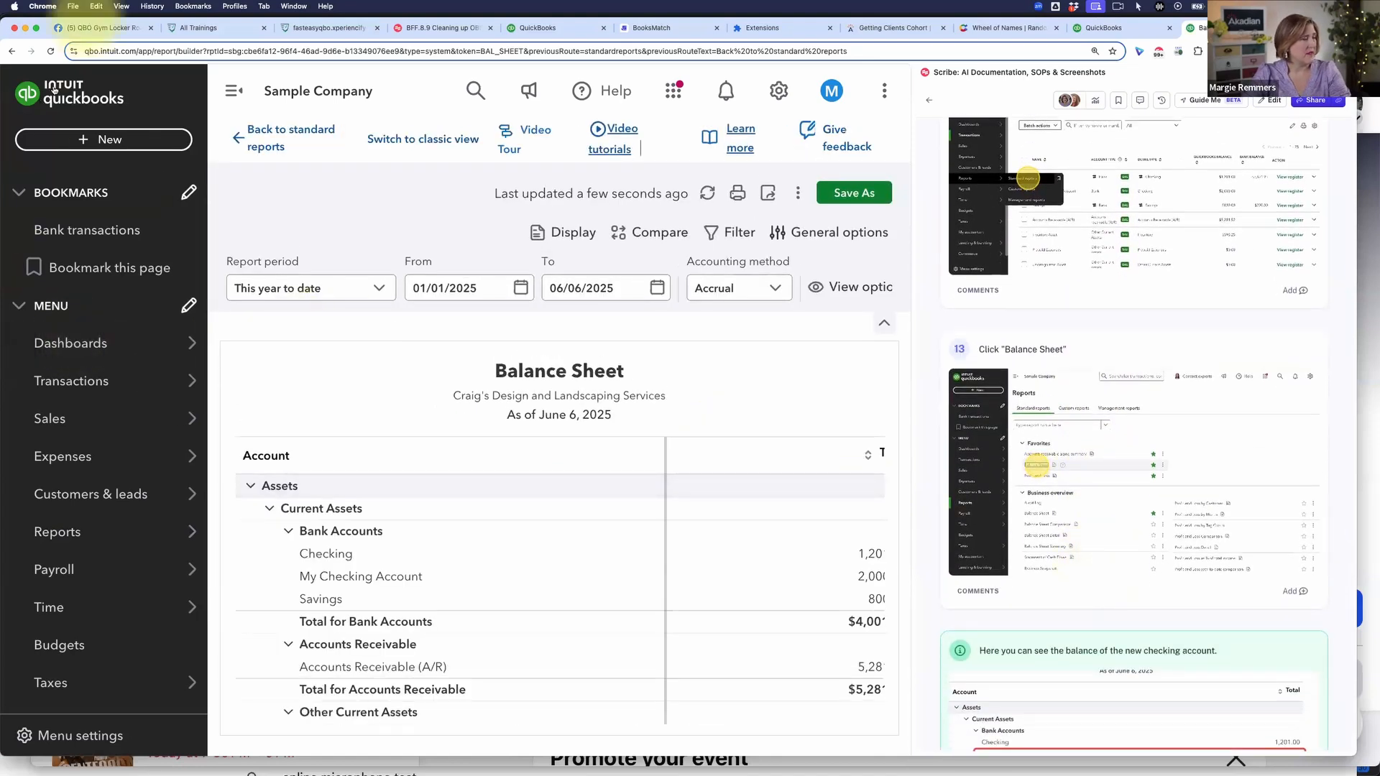
Step: Collapse the navigation sidebar, examine the Balance Sheet down to Equity and open the transactions behind Opening Balance Equity
click(233, 91)
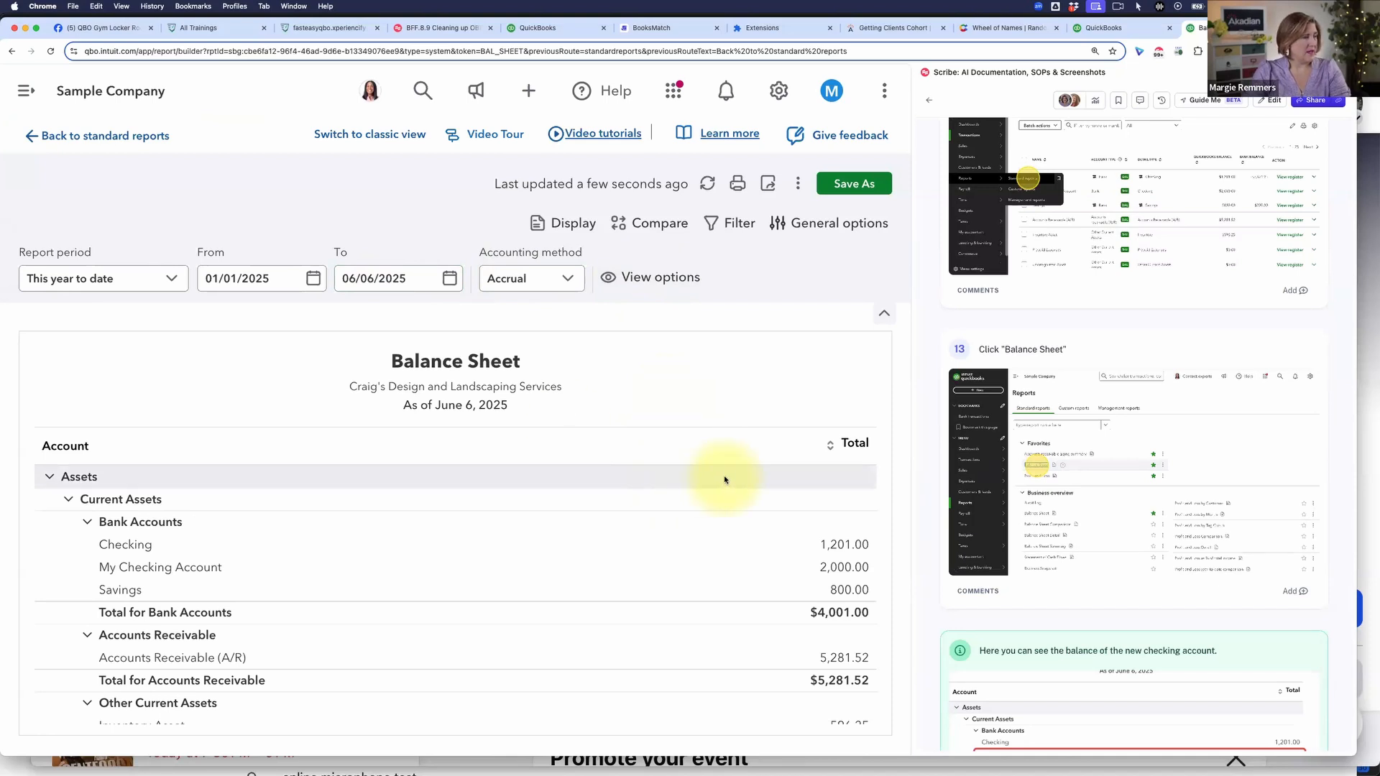
scroll(725, 479, down, 5)
scroll(724, 480, down, 12)
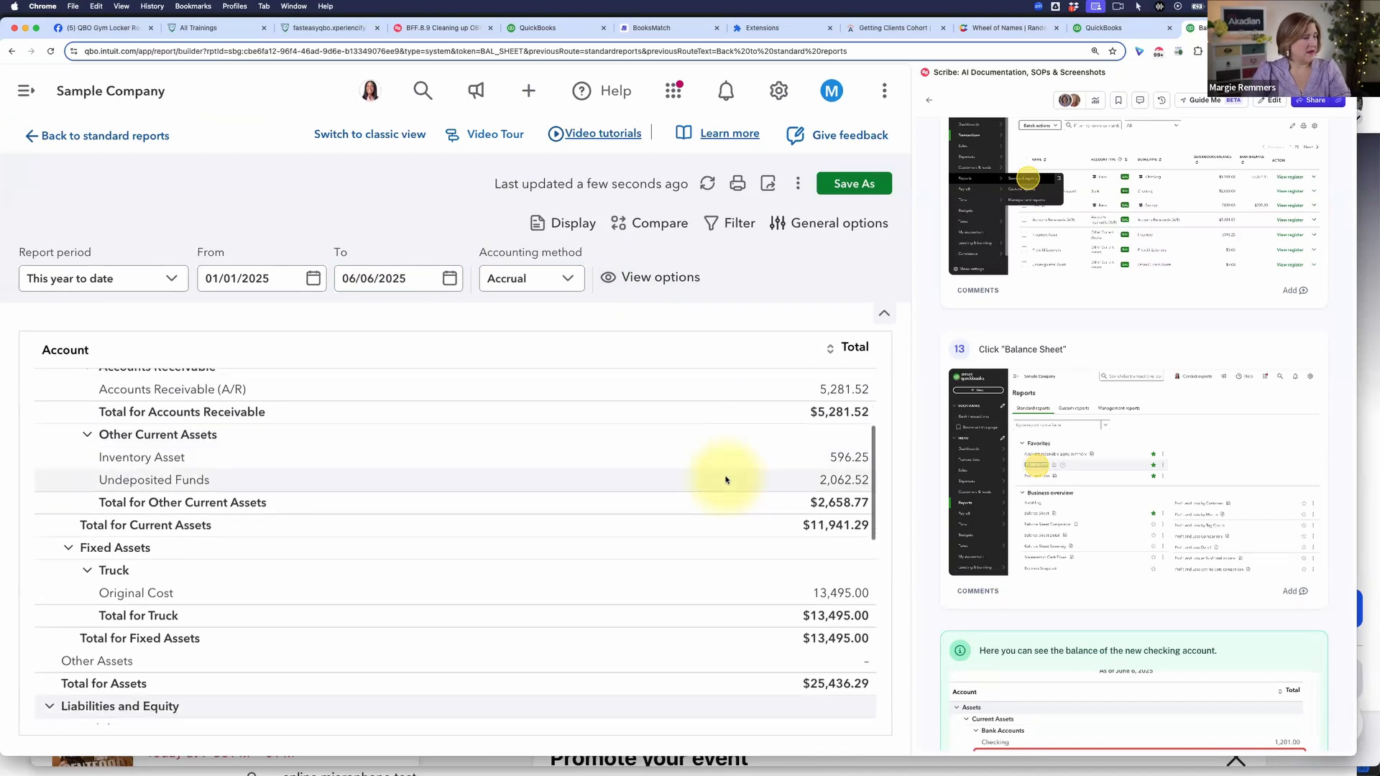
scroll(724, 480, down, 4)
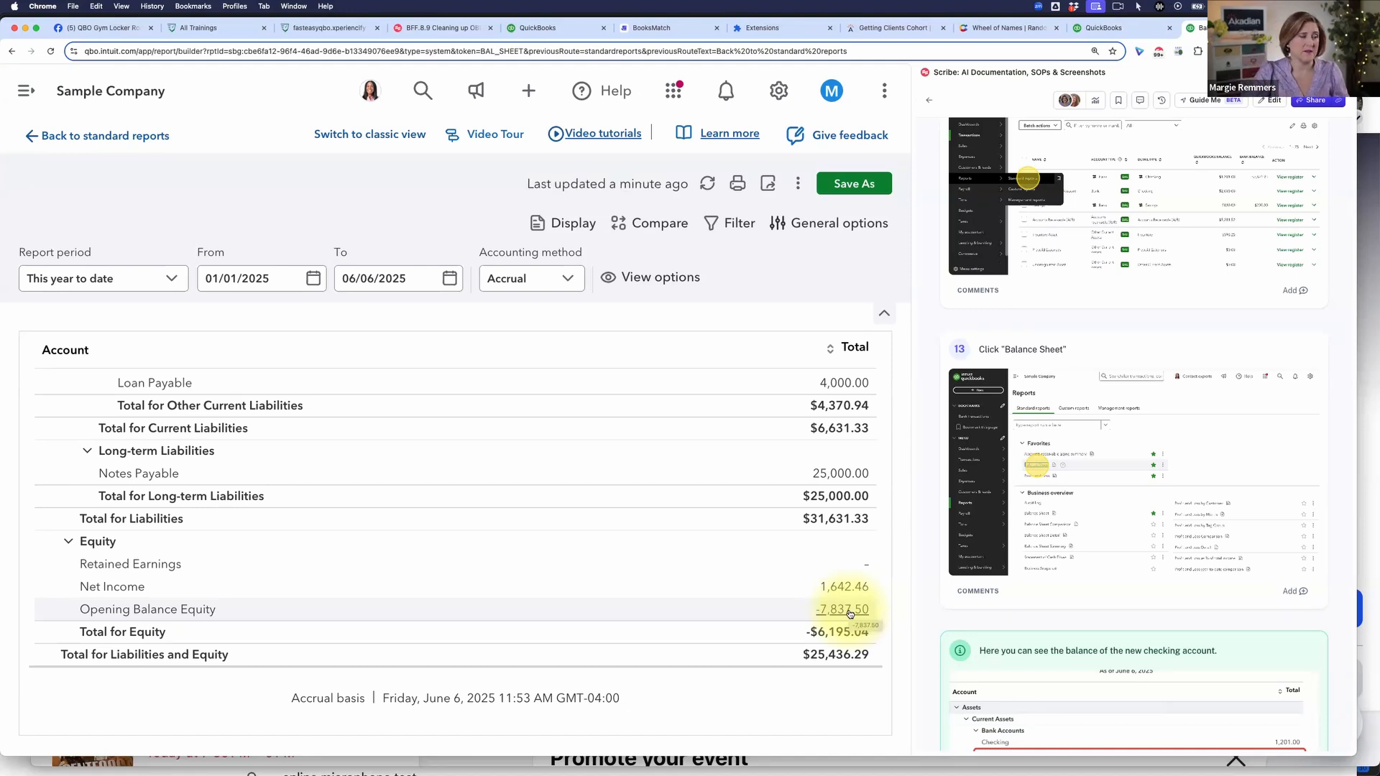
click(844, 610)
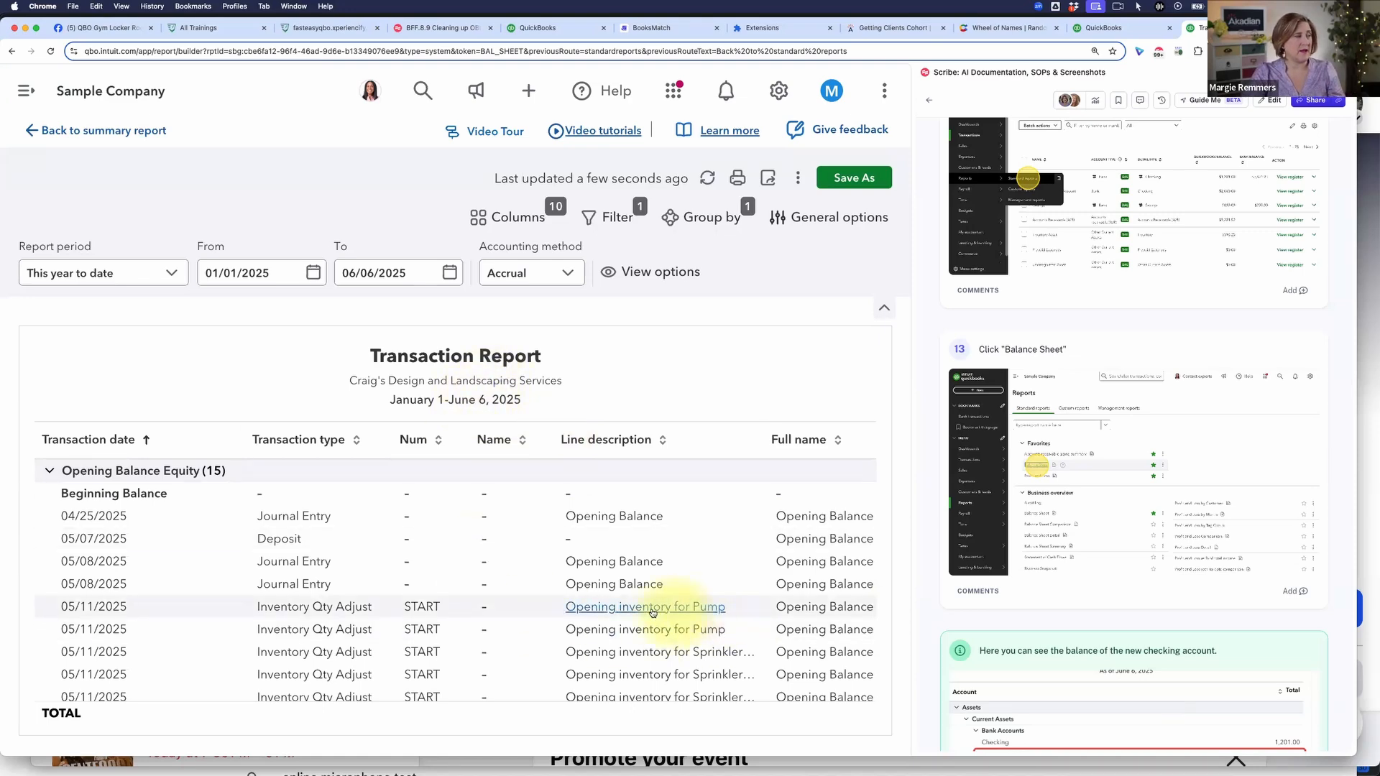
Step: Examine the Opening Balance Equity transaction report down to its last entries and across to the Amount and Balance columns
scroll(736, 595, down, 3)
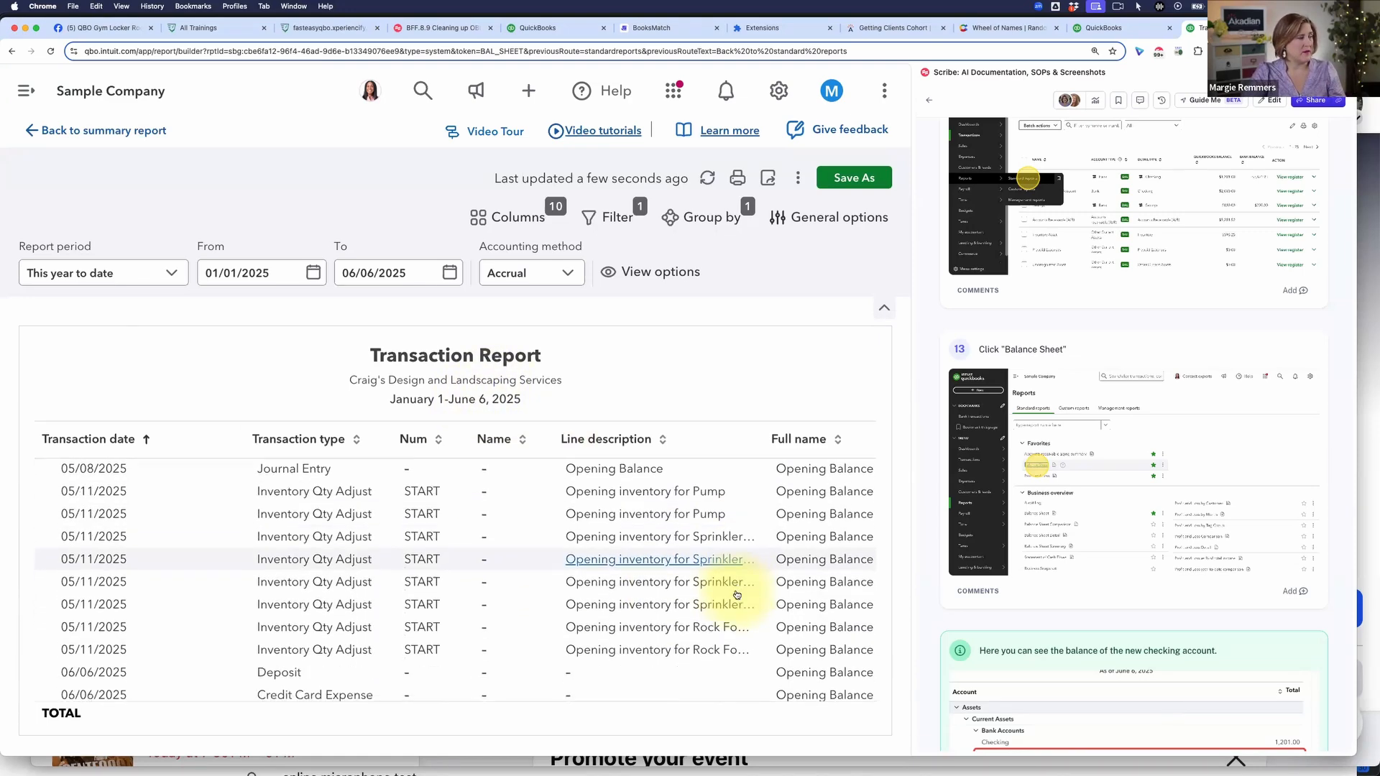
scroll(726, 594, down, 3)
scroll(682, 590, right, 5)
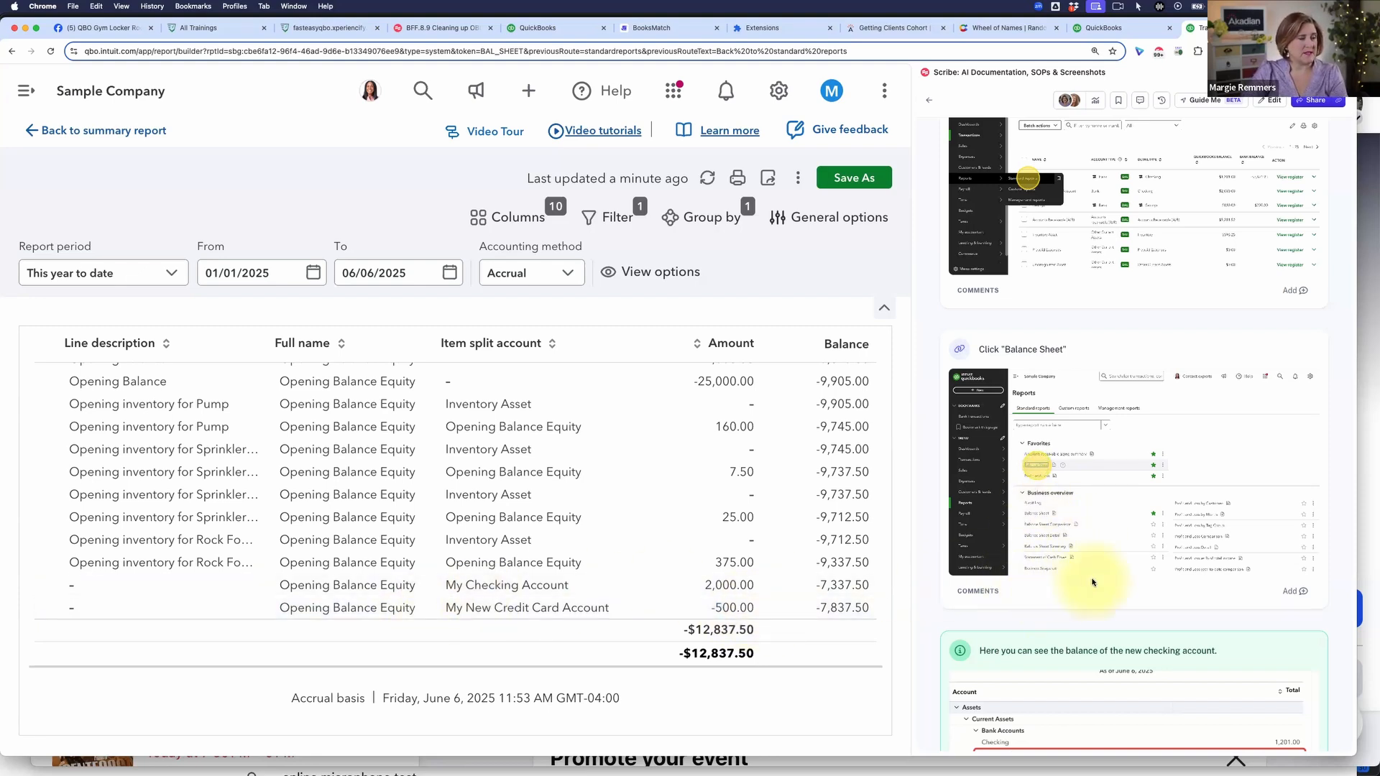
Step: Read the guide from instruction 13 to 16 on the new account balances, Opening Balance Equity and the automatic bank deposit
scroll(1084, 574, down, 4)
scroll(1056, 488, down, 10)
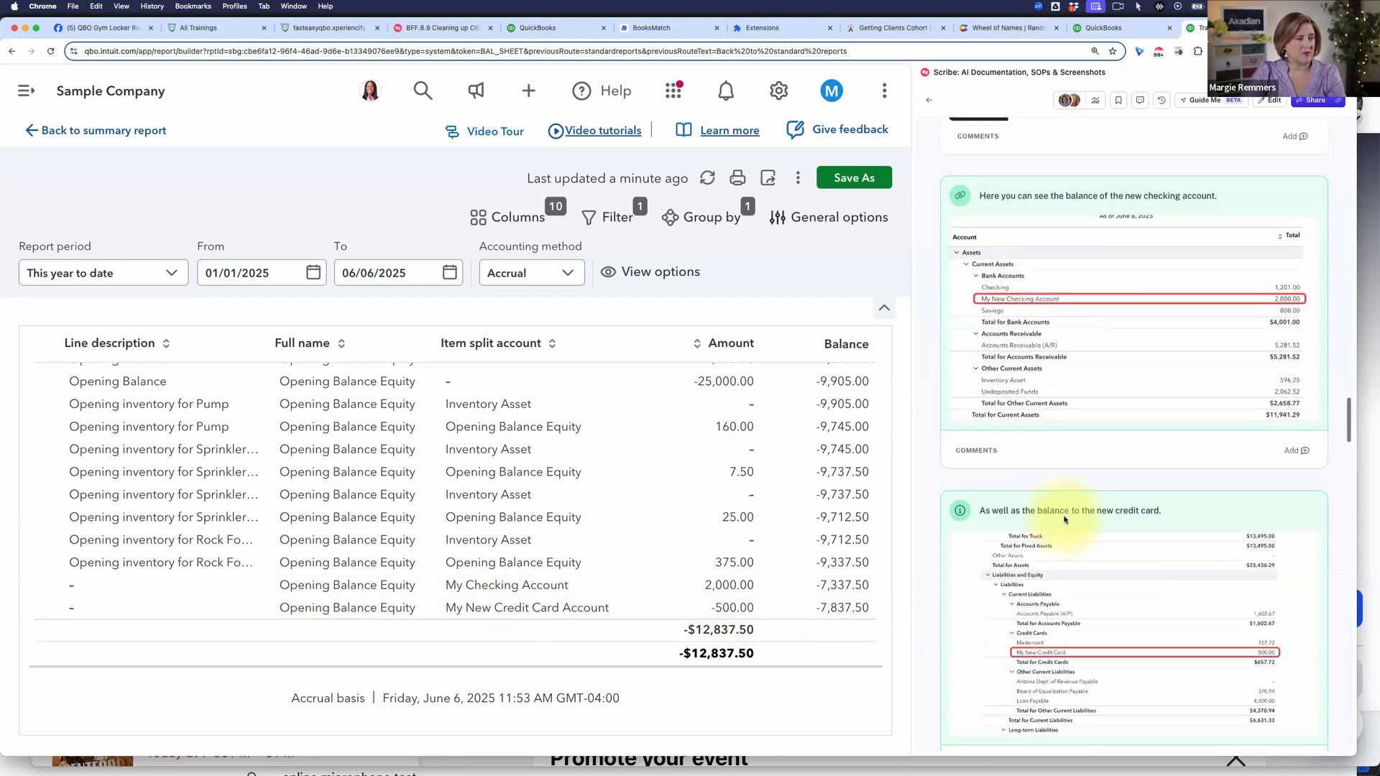
scroll(1065, 520, down, 3)
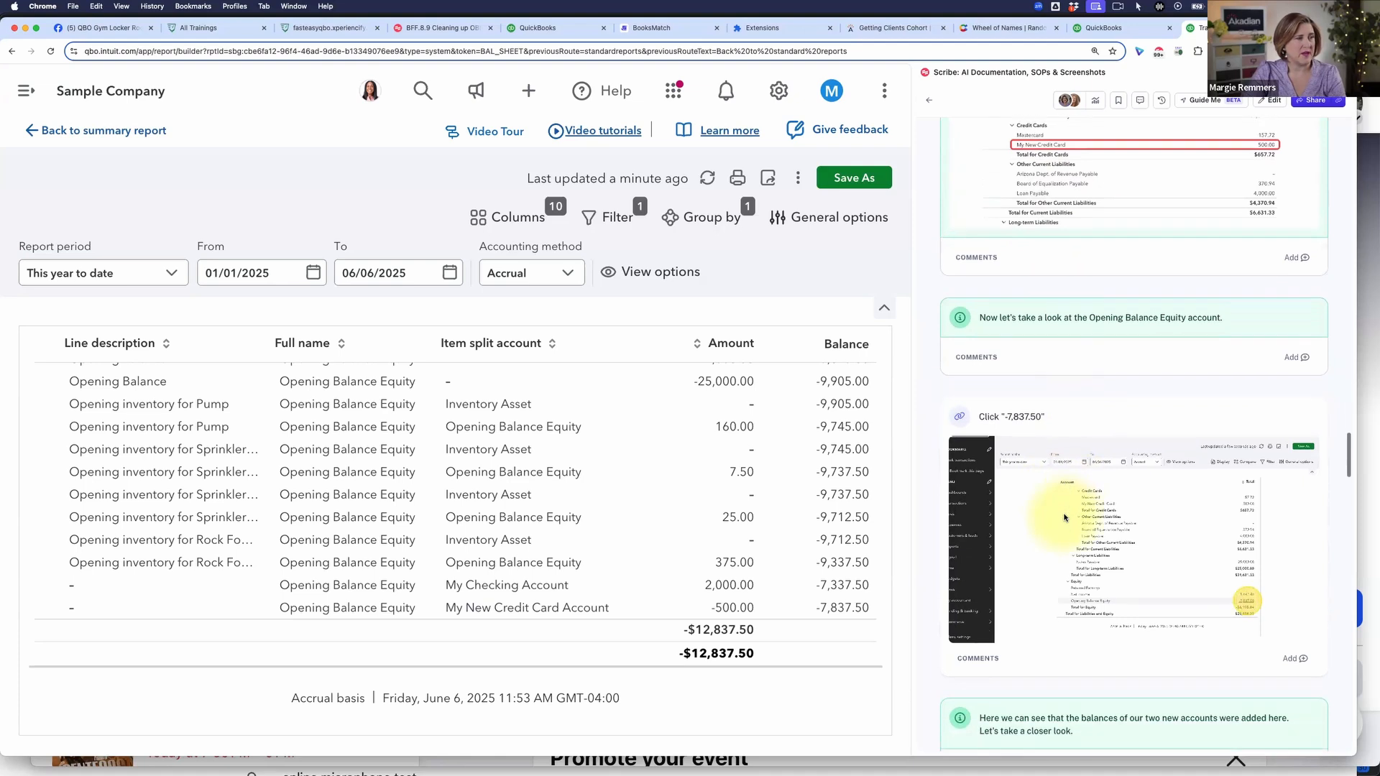
scroll(1064, 517, down, 1)
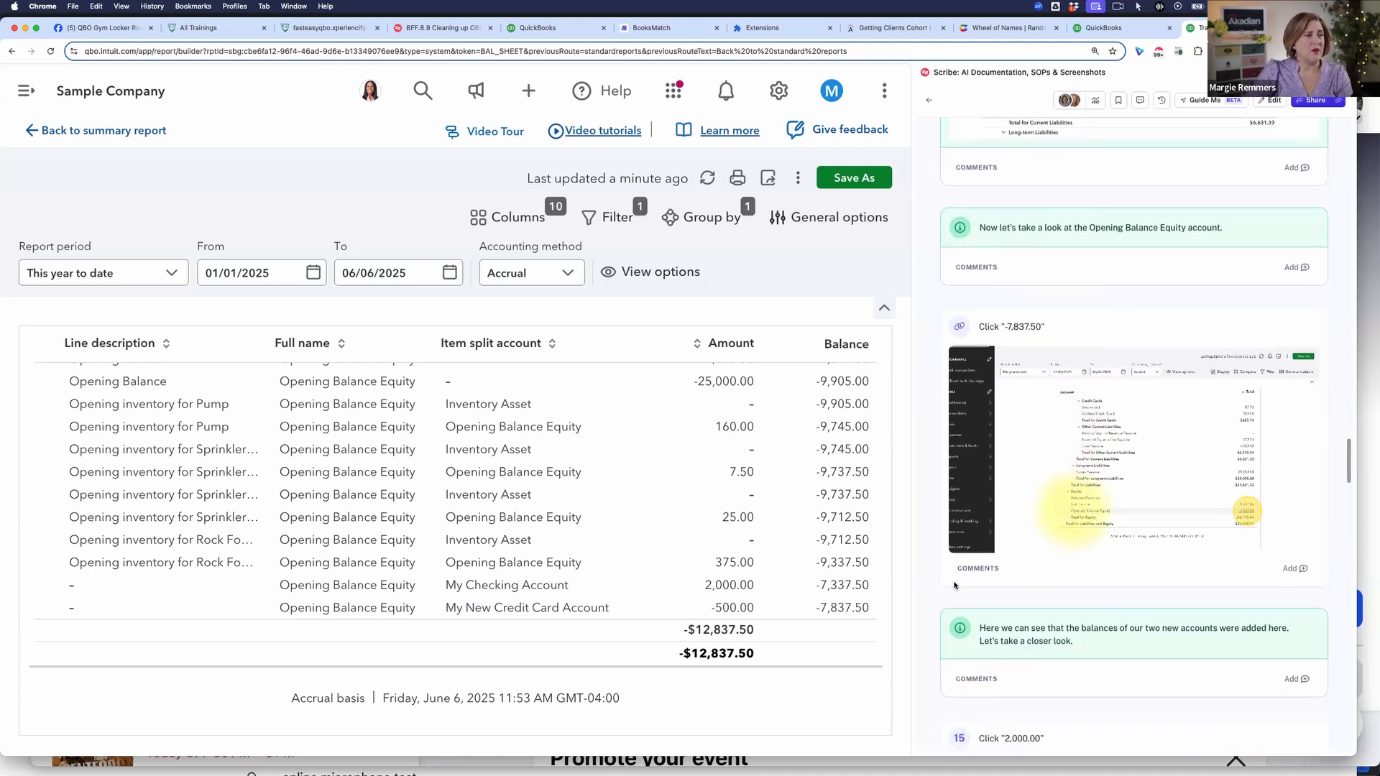
scroll(1120, 546, down, 1)
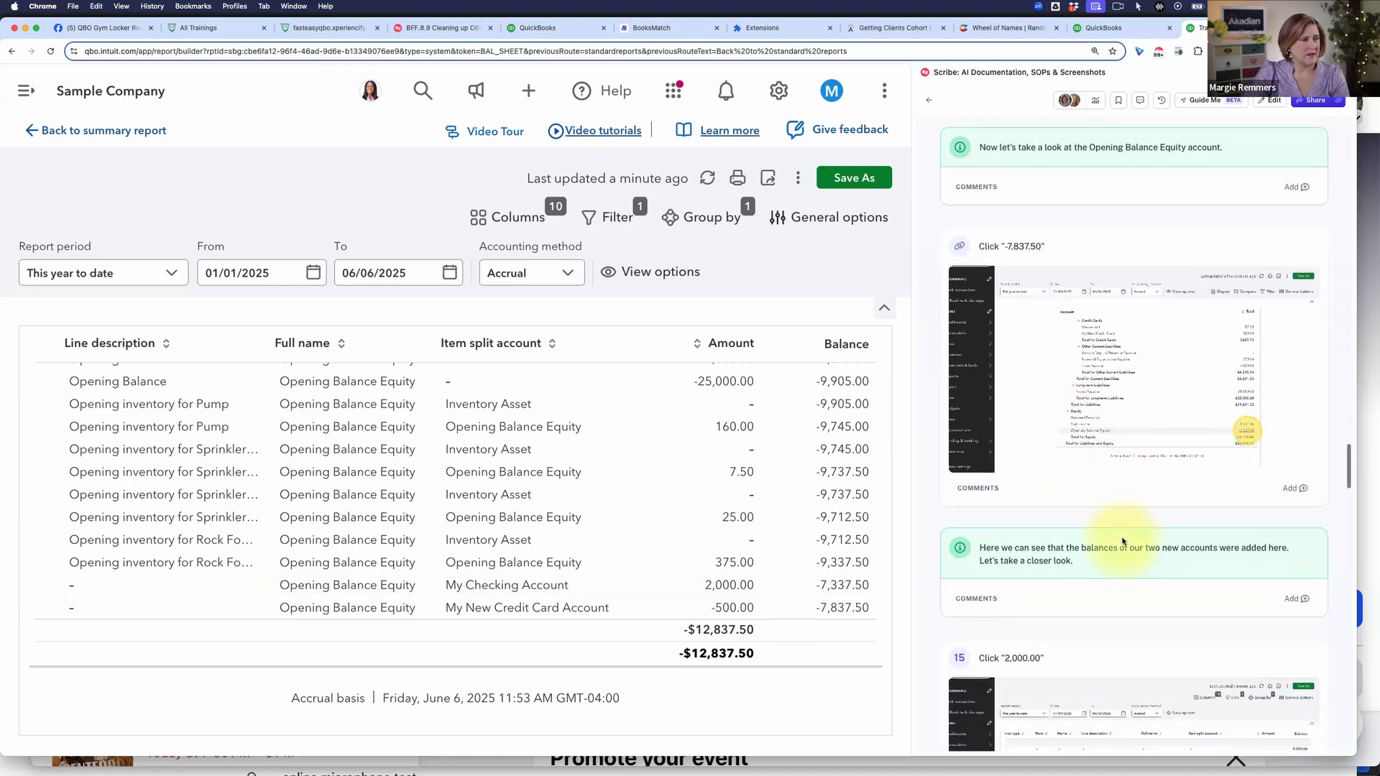
scroll(1124, 535, down, 4)
scroll(1128, 531, down, 2)
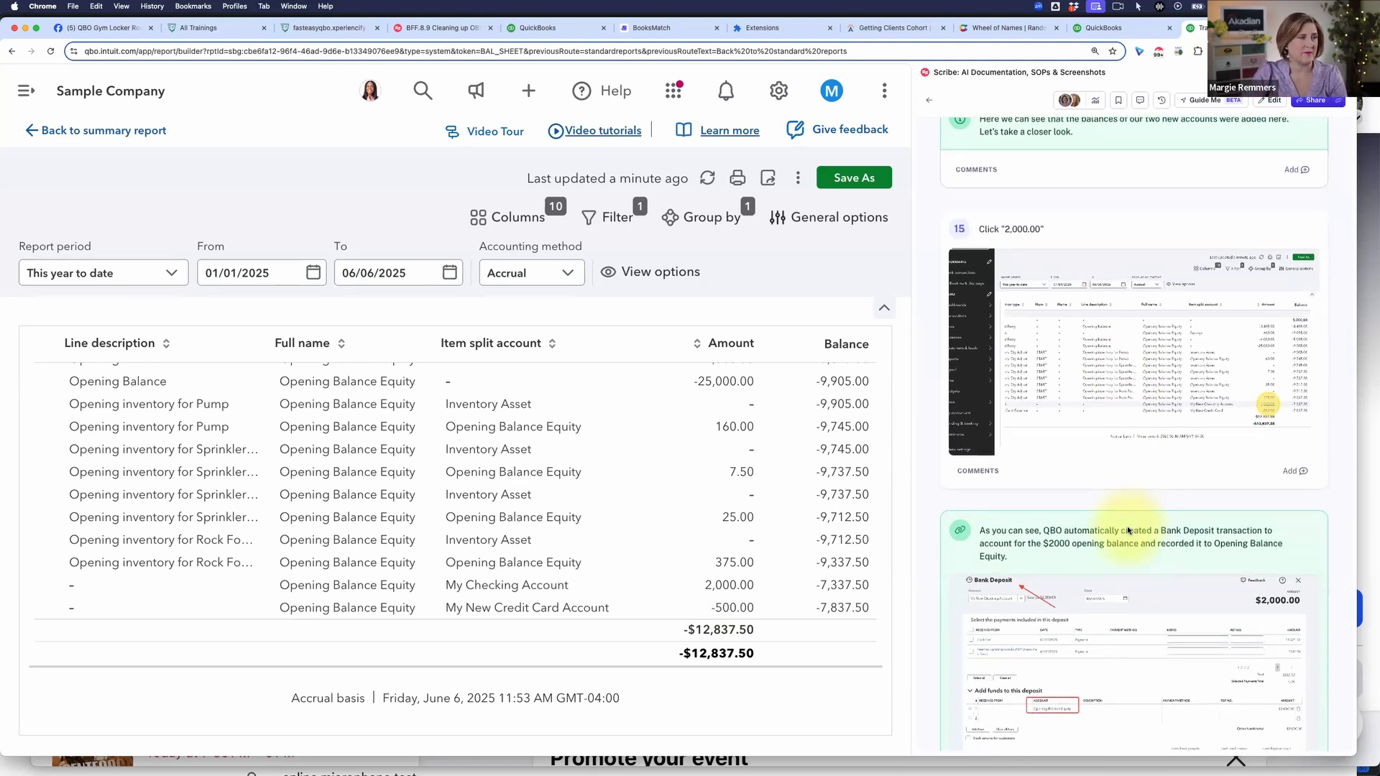
scroll(1127, 530, down, 6)
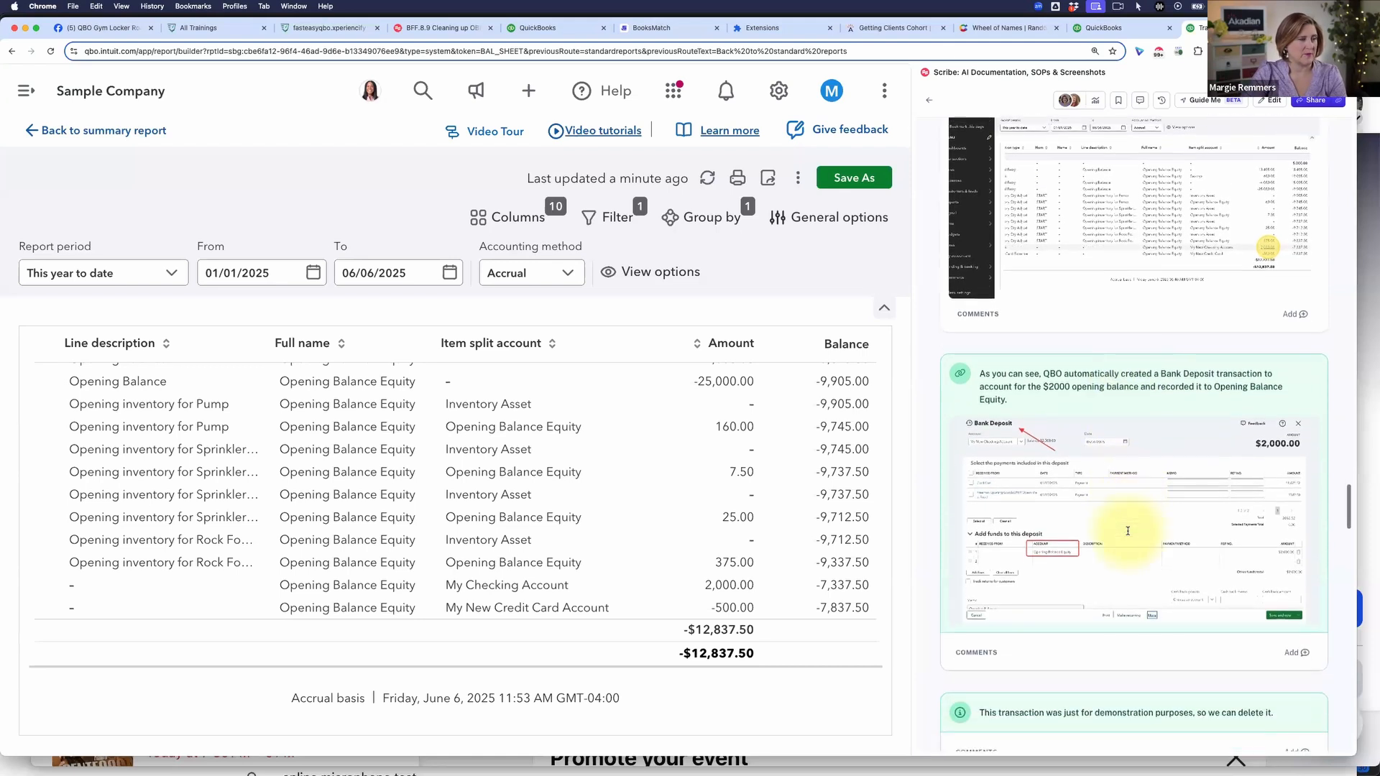
scroll(1127, 530, down, 2)
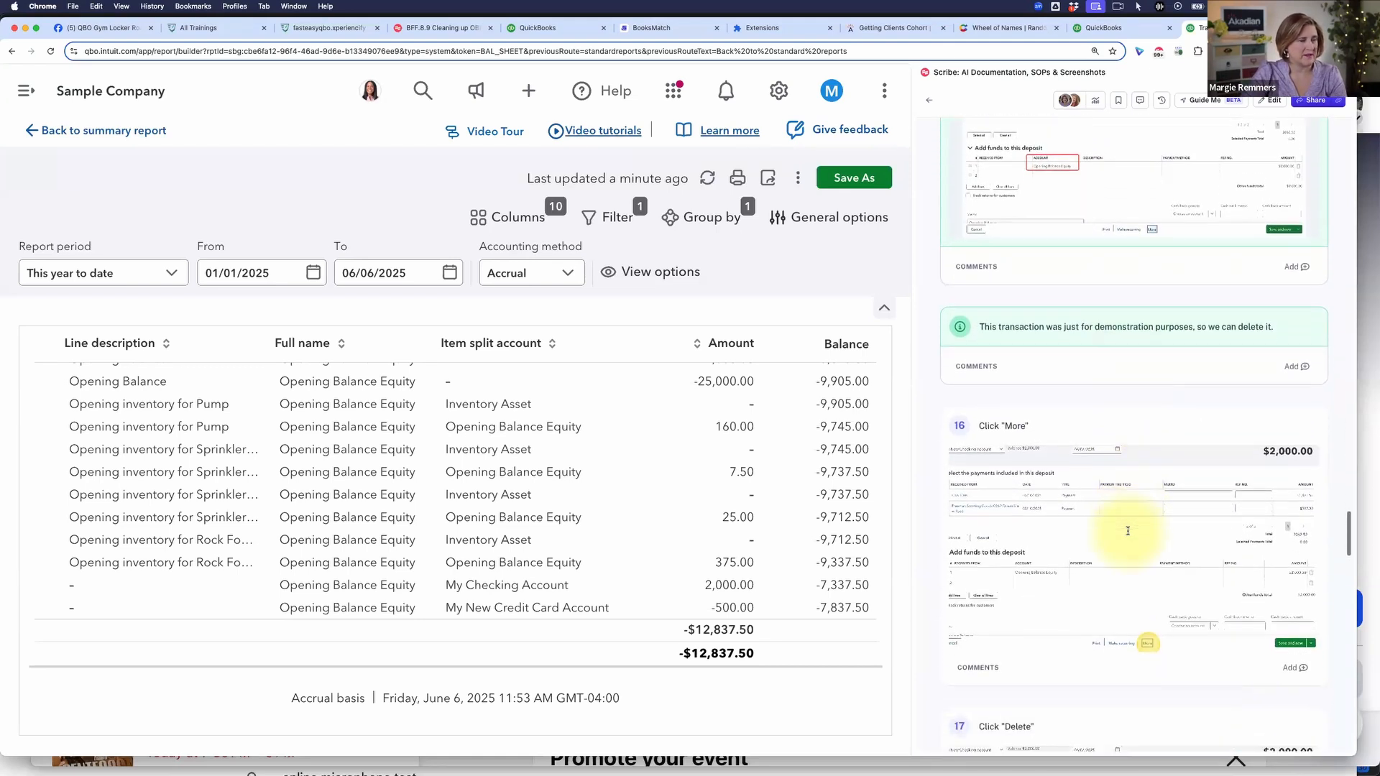
scroll(1127, 530, up, 4)
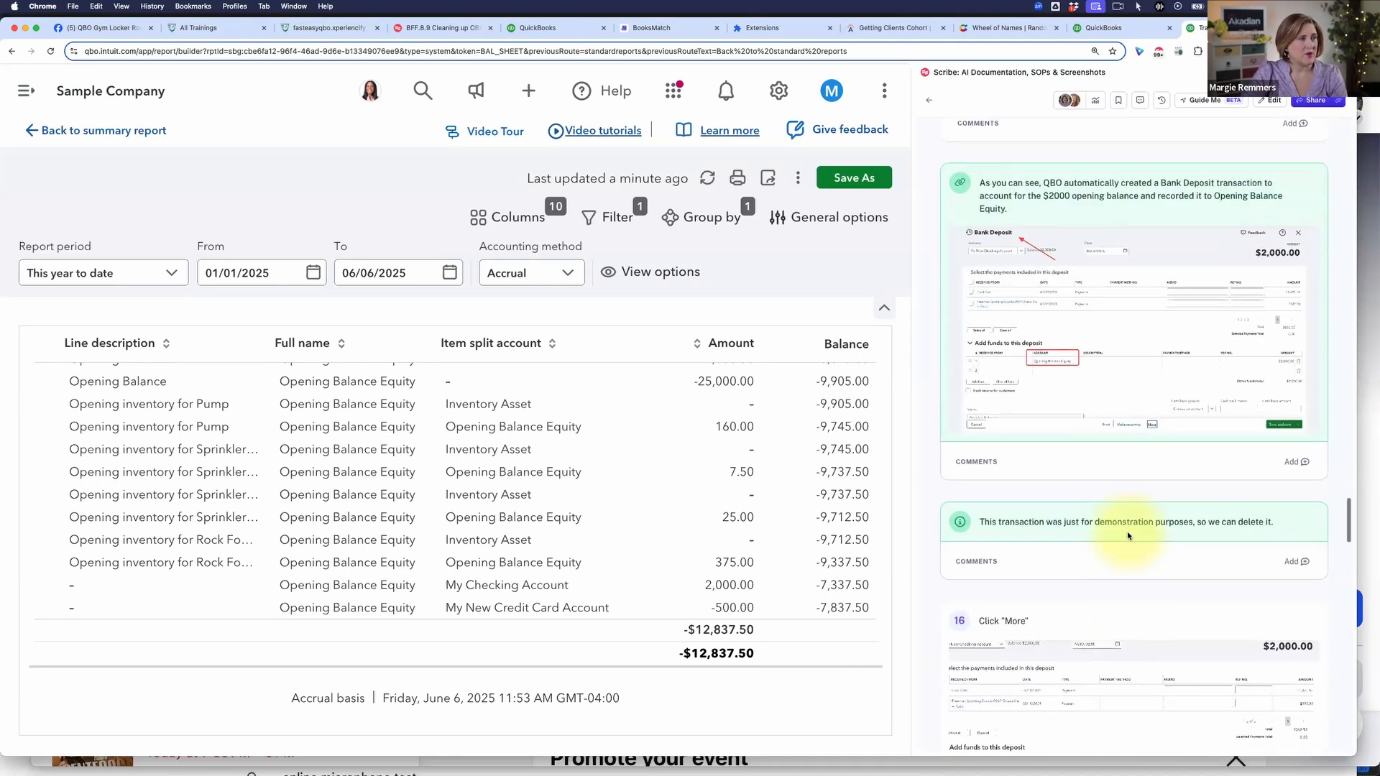
scroll(1128, 539, down, 1)
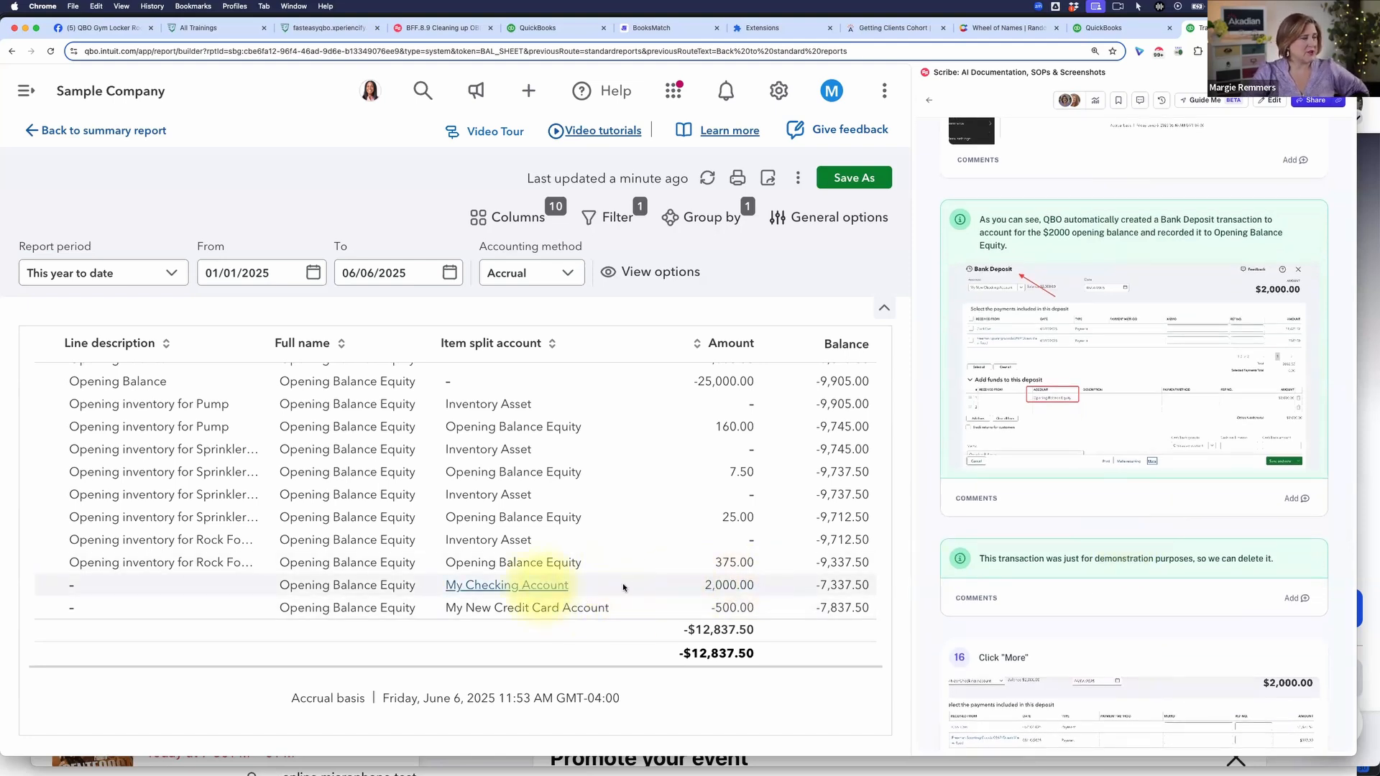
Step: Open the 2,000.00 My Checking Account deposit from the report, check its full account name and delete the transaction
click(732, 586)
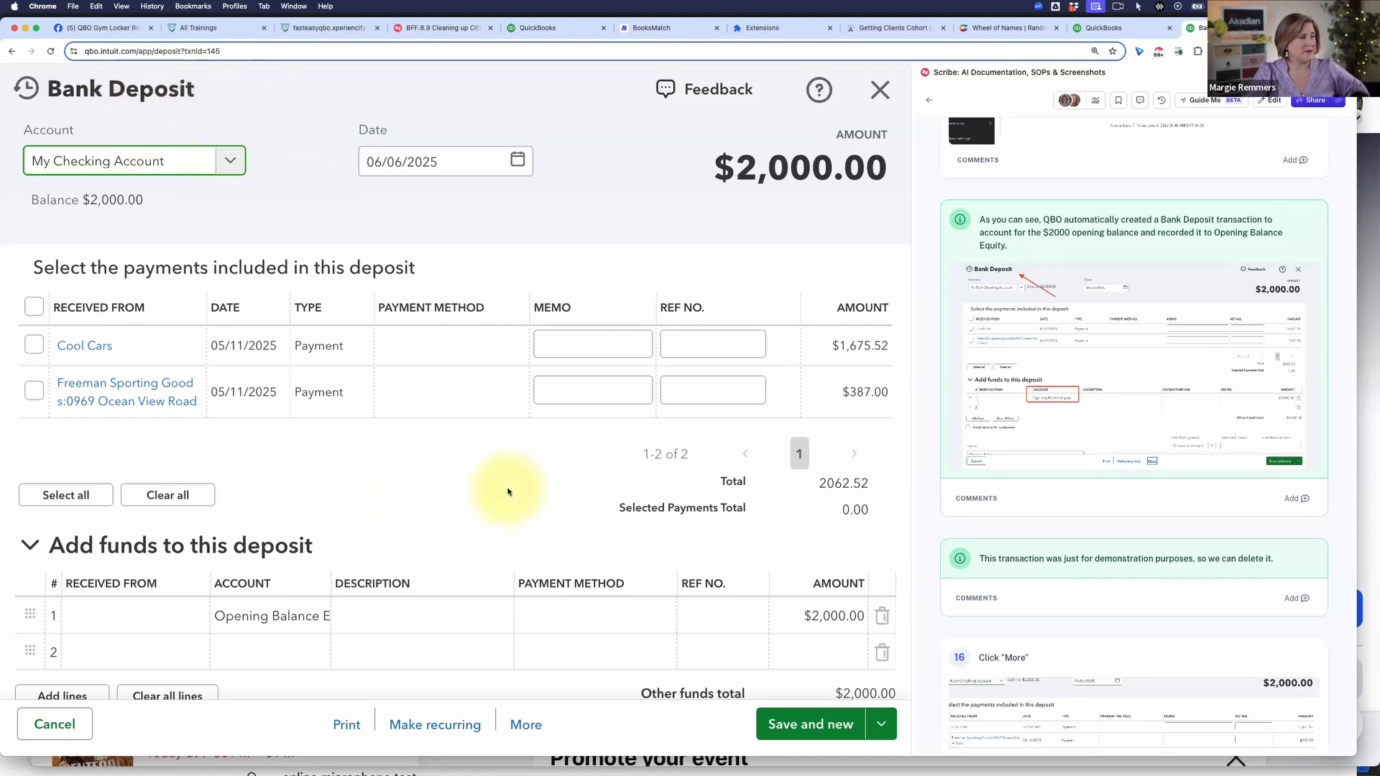
scroll(508, 486, down, 3)
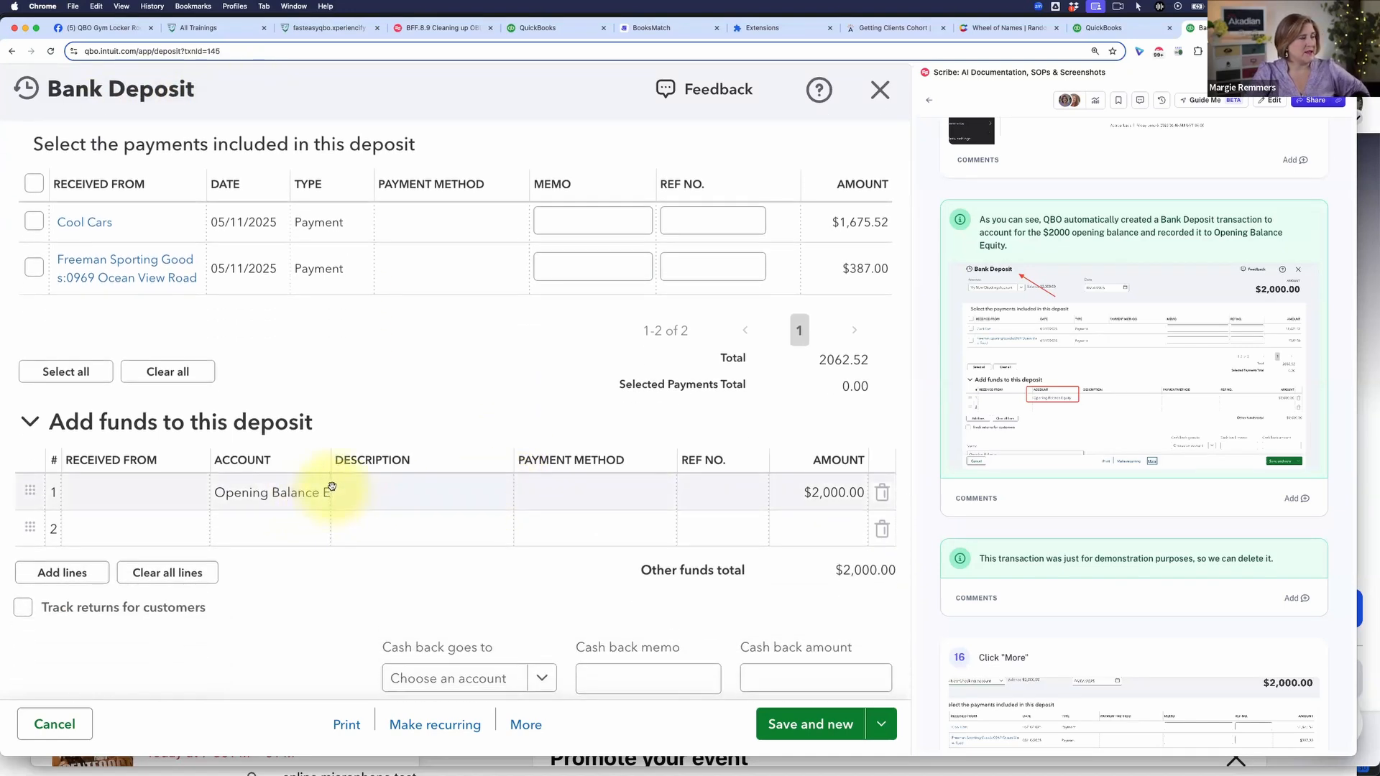
drag(328, 493, 396, 488)
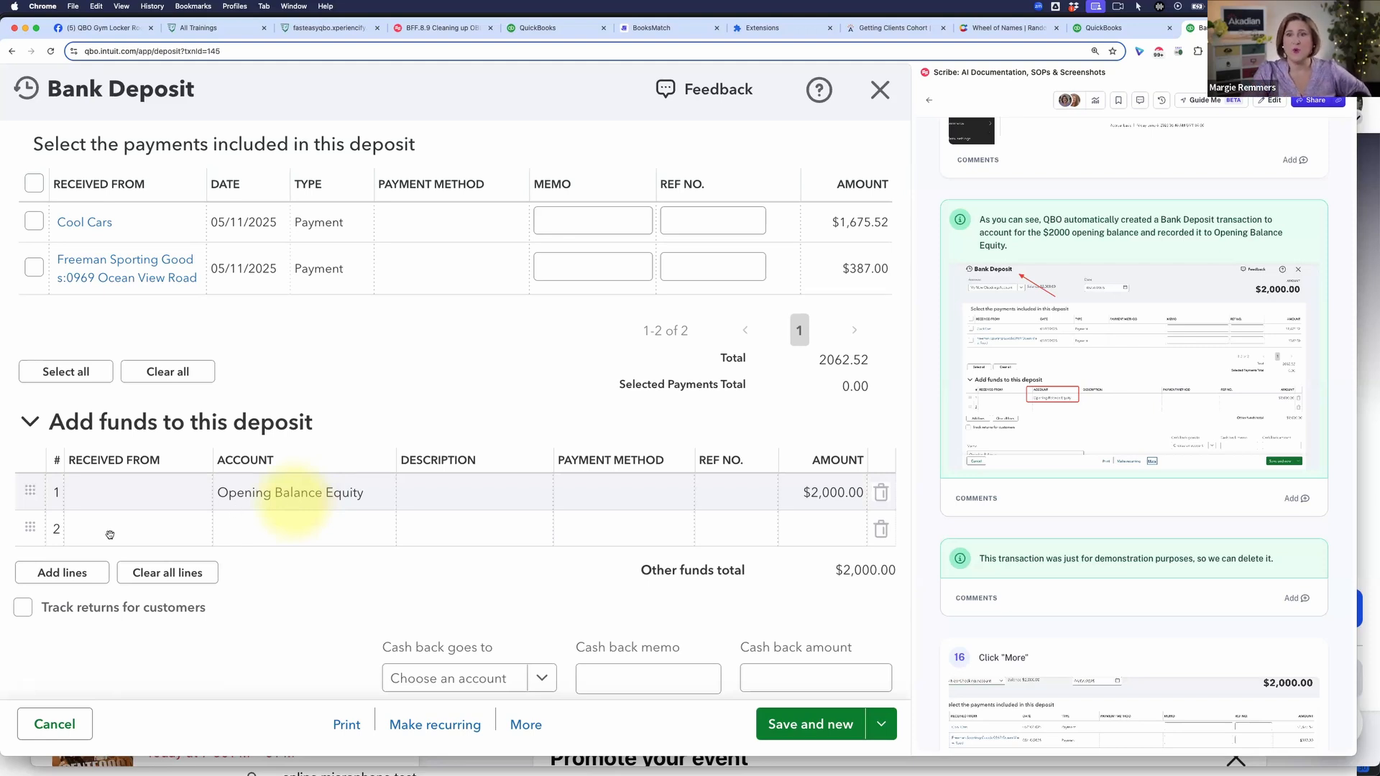
click(528, 726)
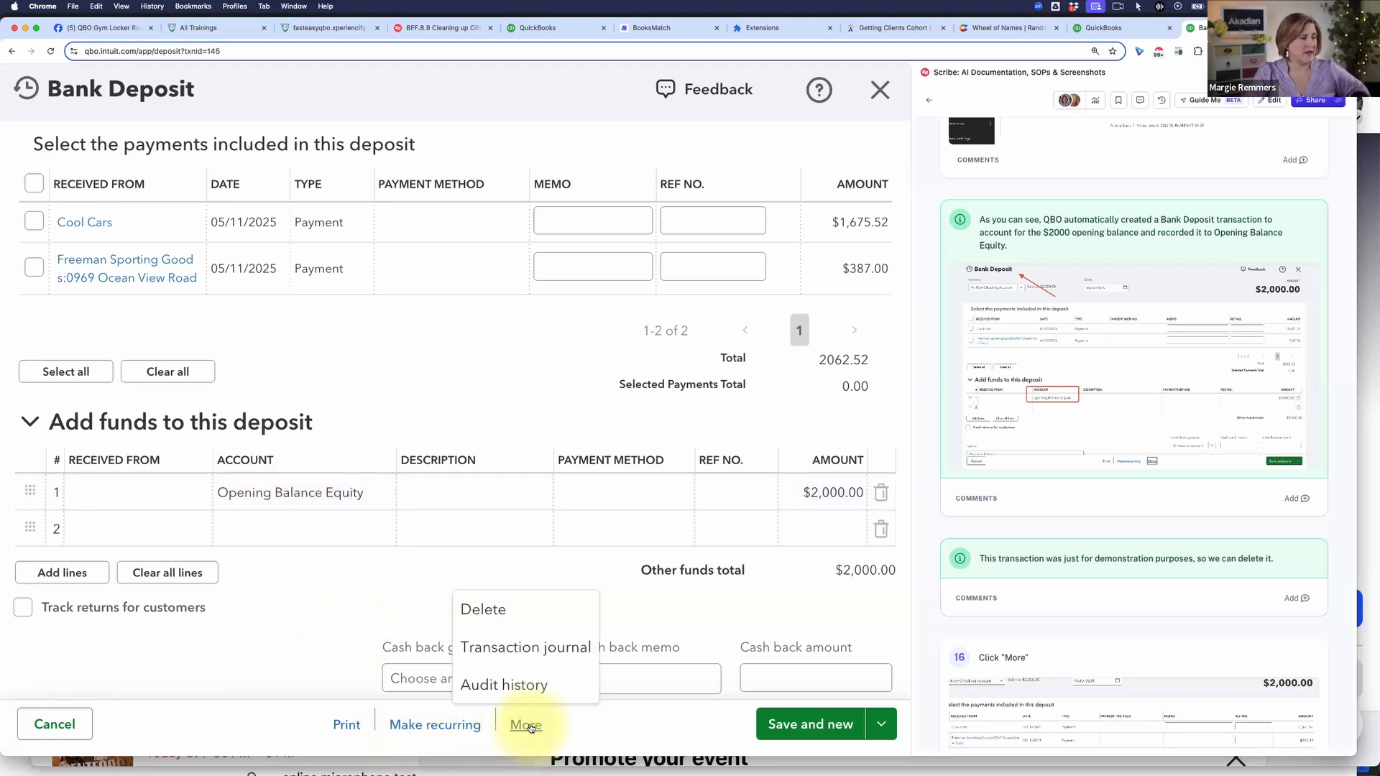
click(480, 609)
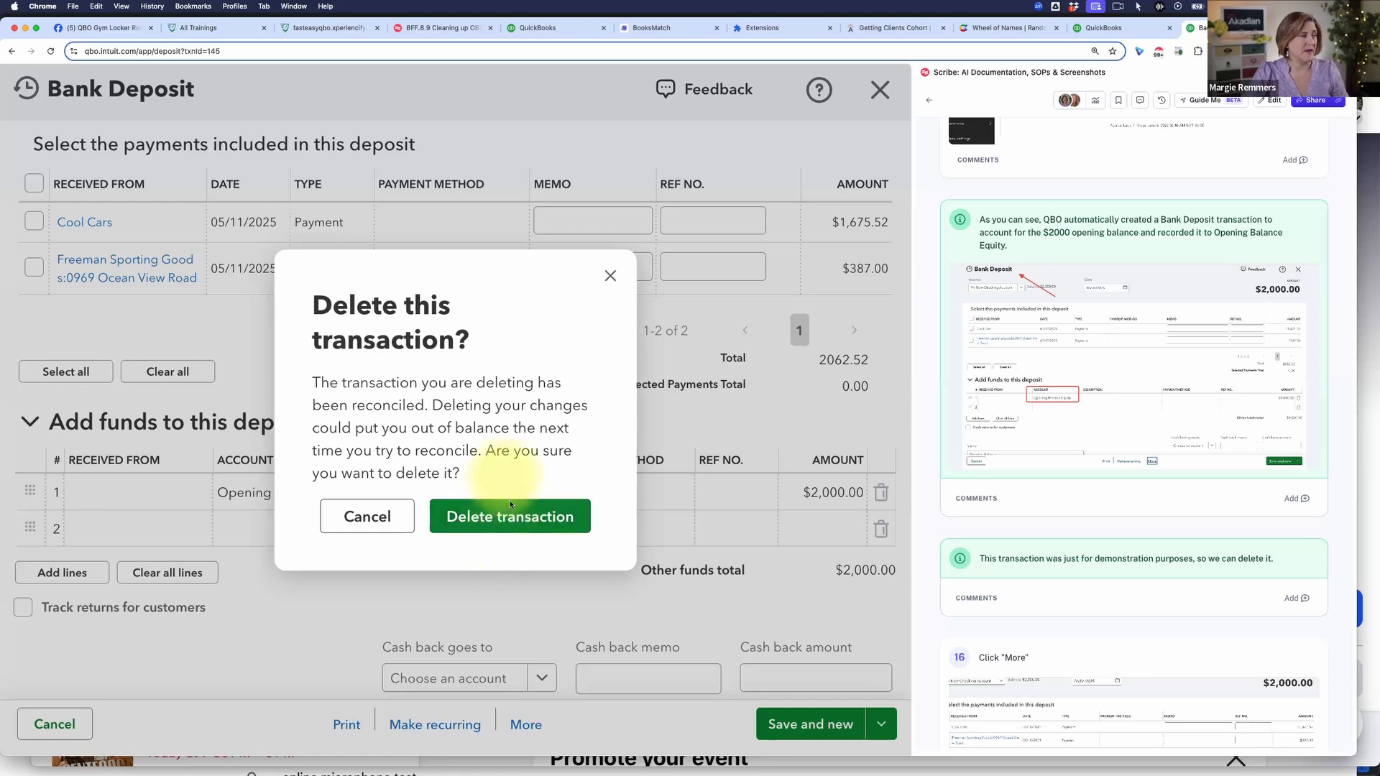
click(505, 521)
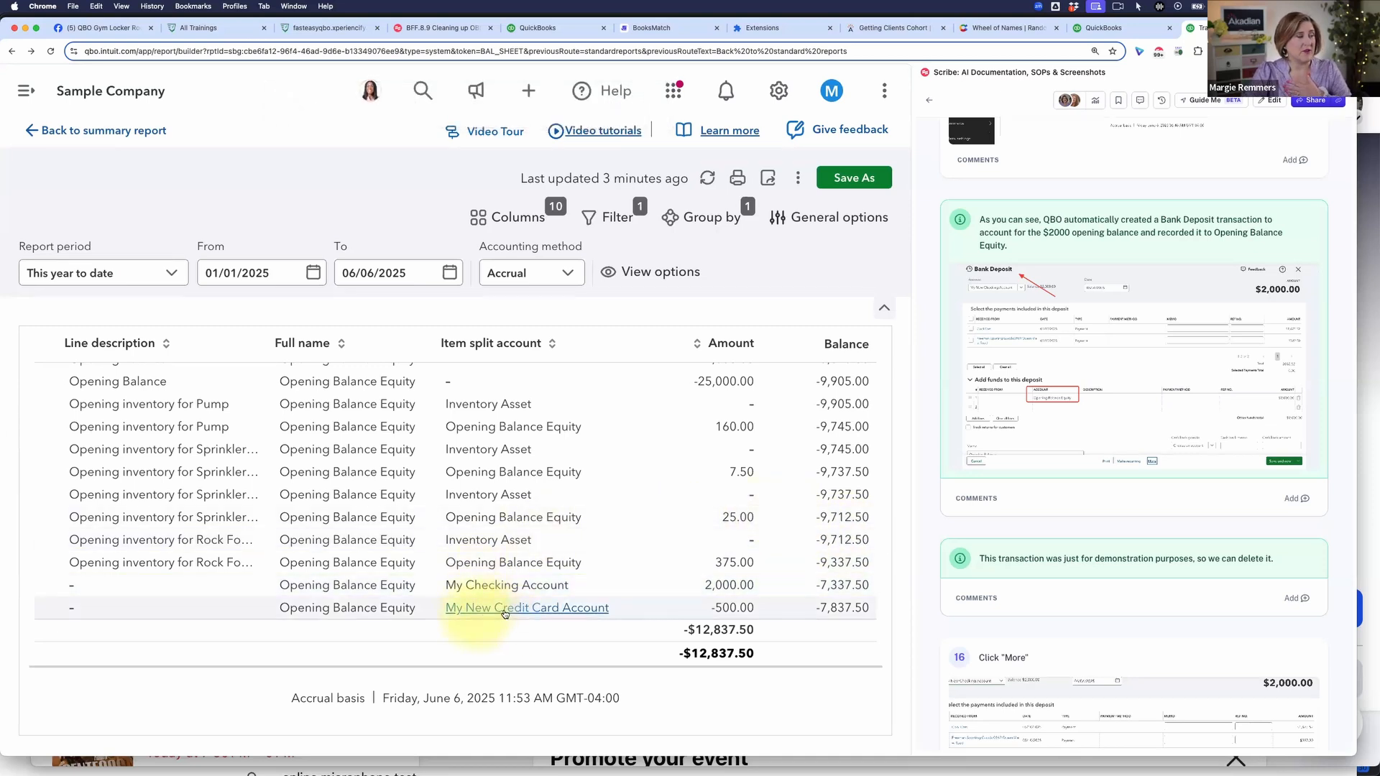
Step: Open the -500.00 My New Credit Card Account expense from the report and delete the transaction
click(727, 607)
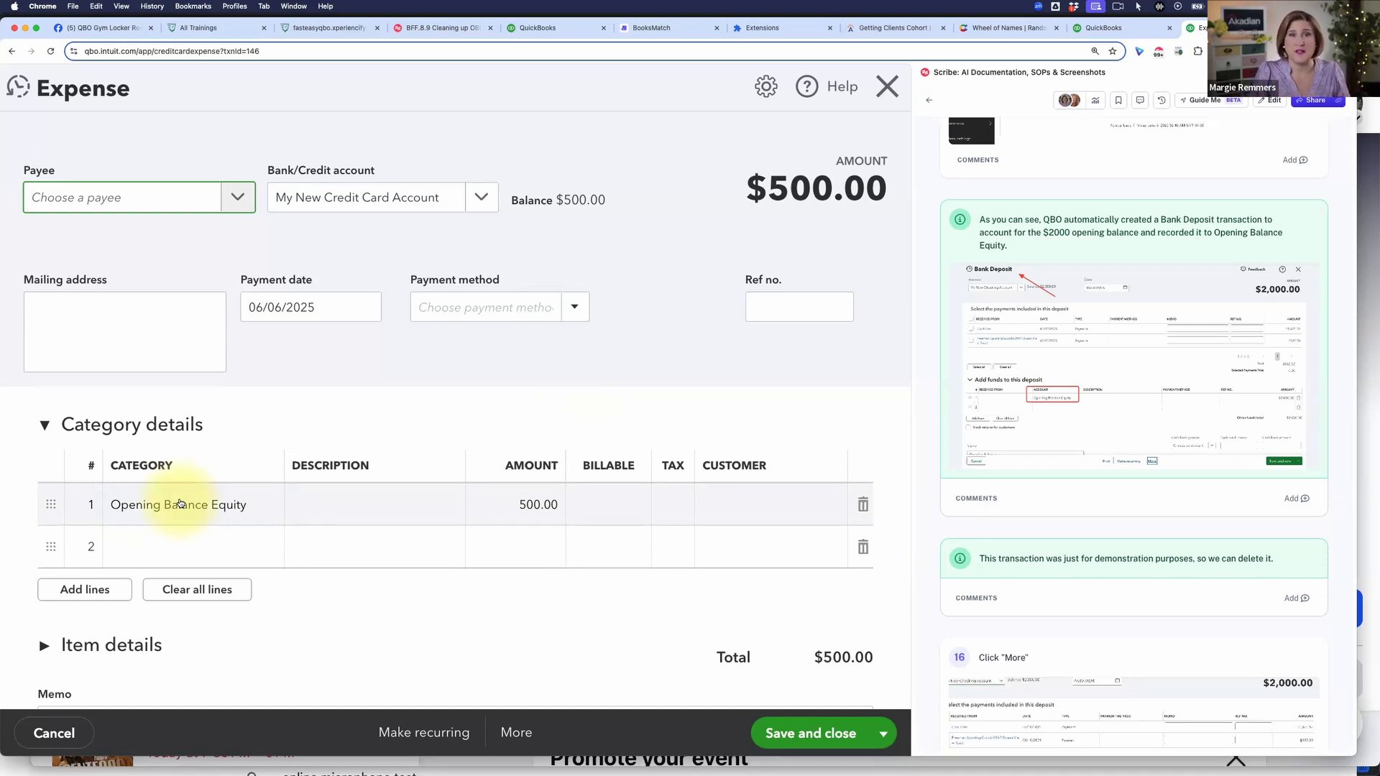
click(517, 733)
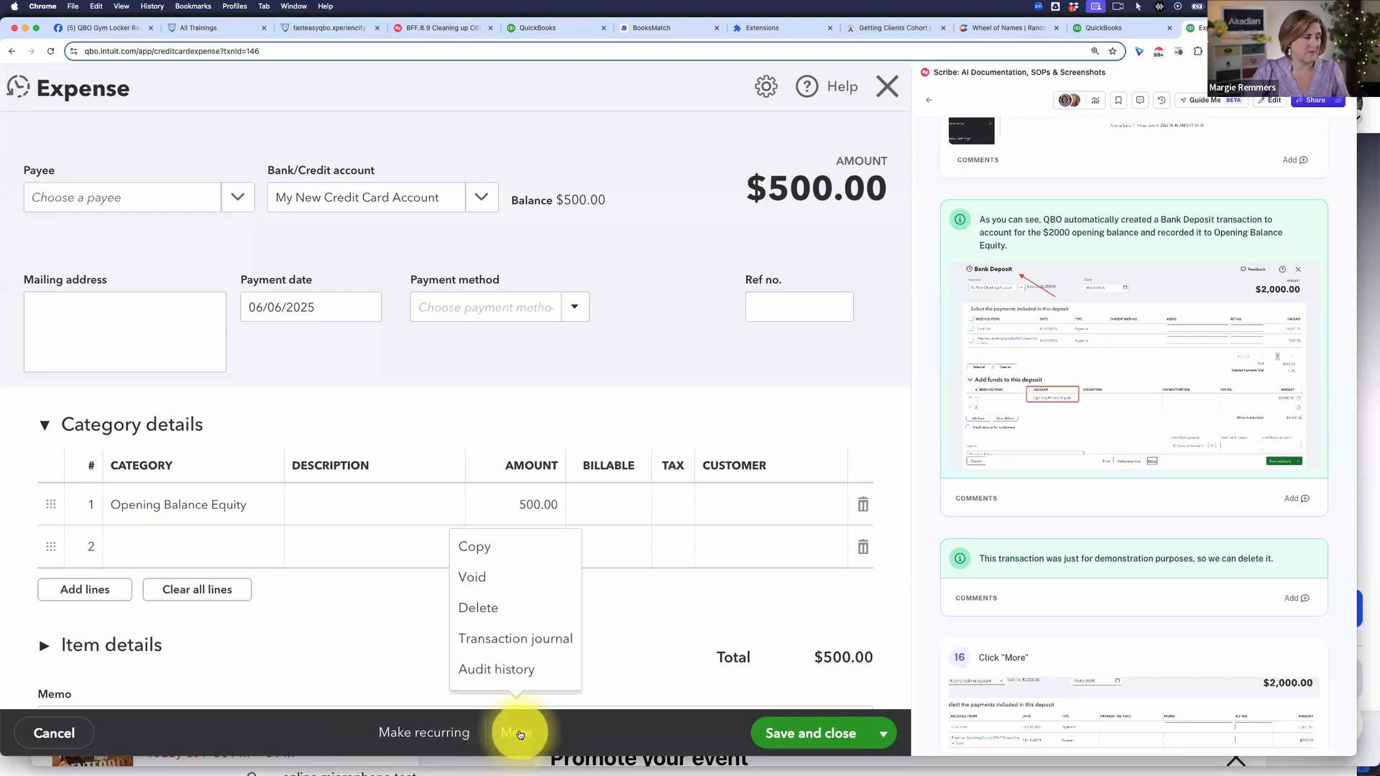
click(508, 609)
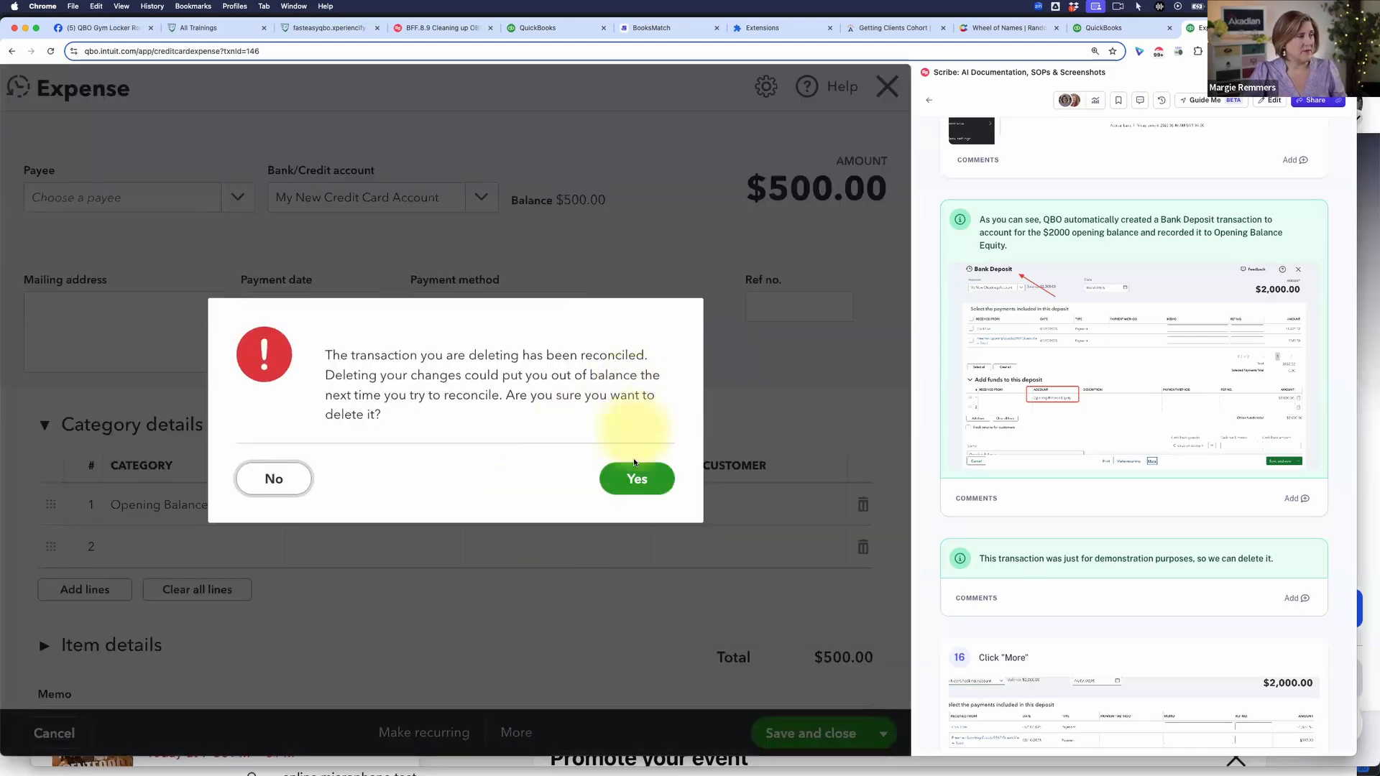
click(622, 478)
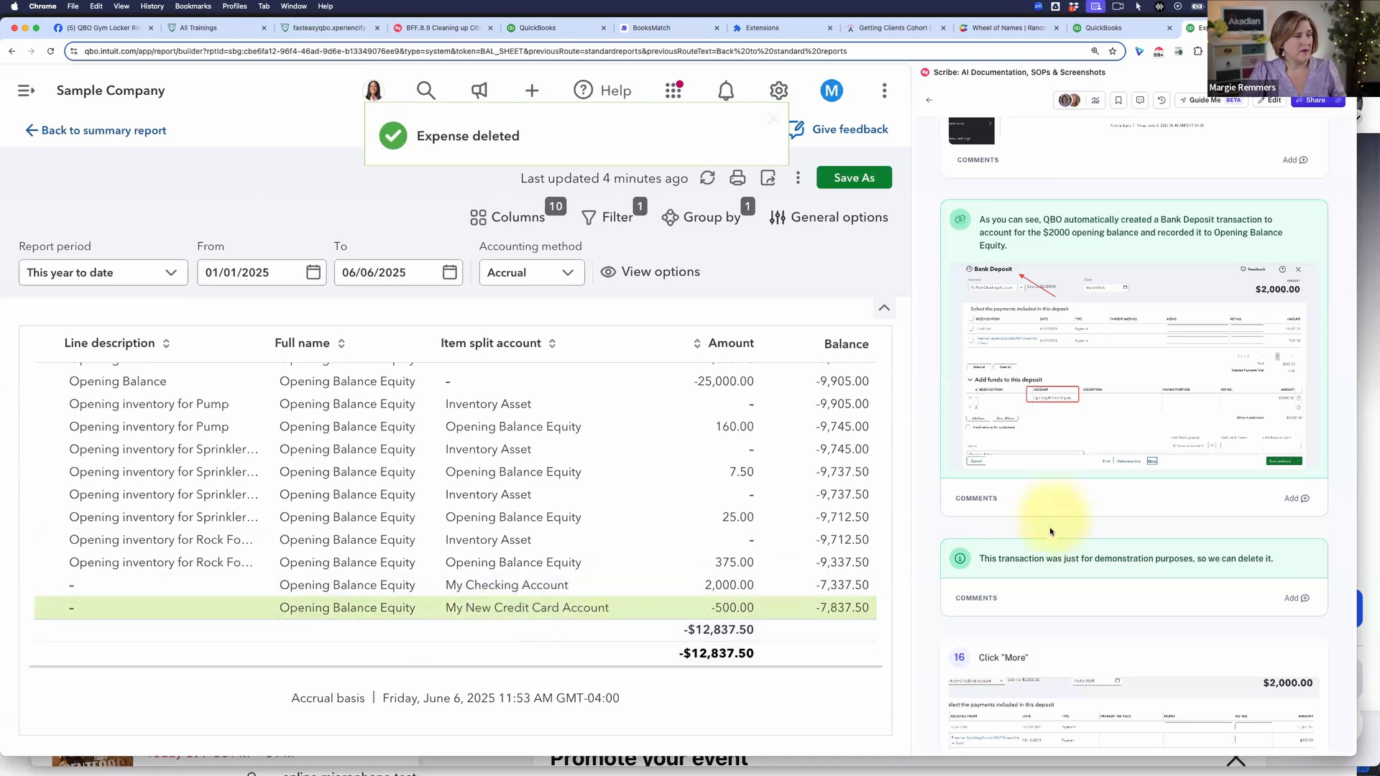
Step: Follow the guide to instruction 23 and set the transaction report's period to All Dates
scroll(1059, 519, down, 3)
scroll(1059, 519, down, 10)
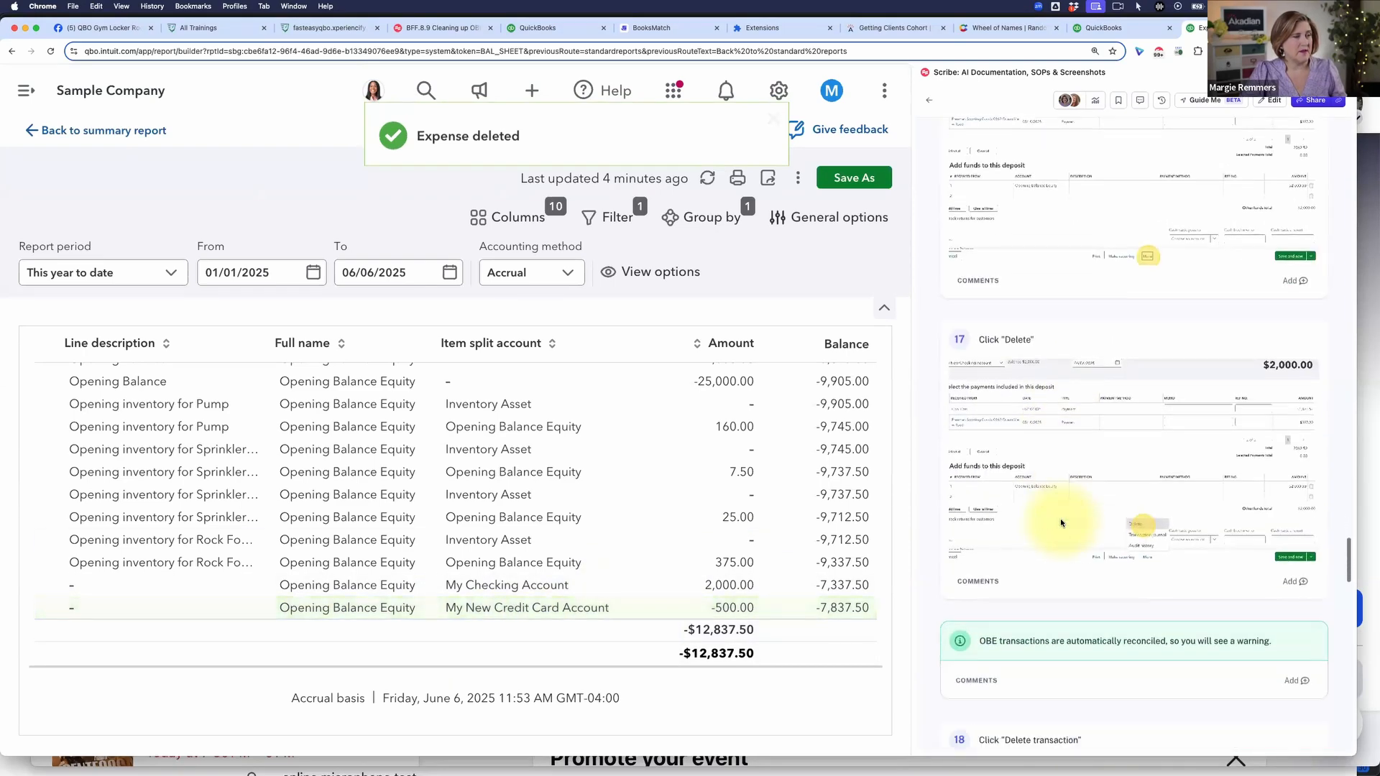
scroll(1059, 518, down, 10)
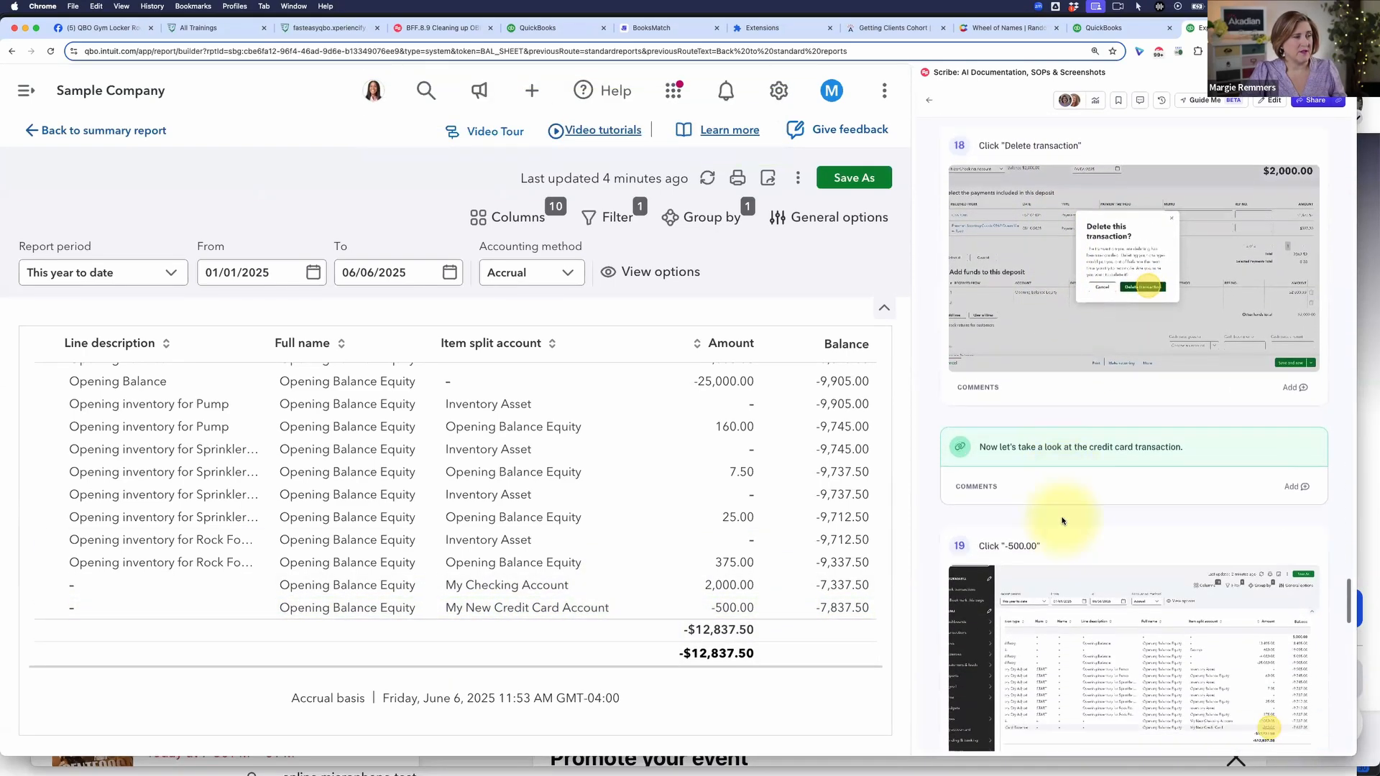
scroll(1062, 518, down, 10)
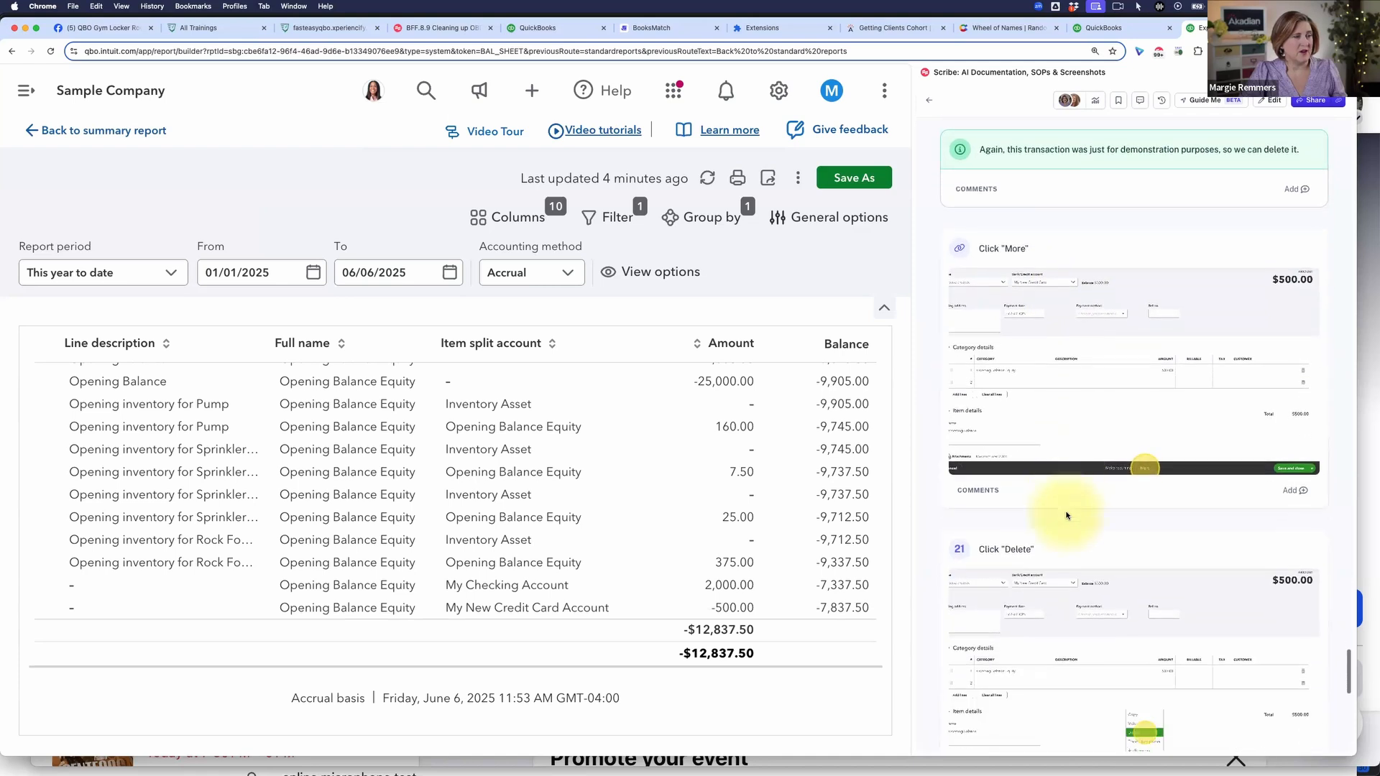
scroll(1068, 512, down, 10)
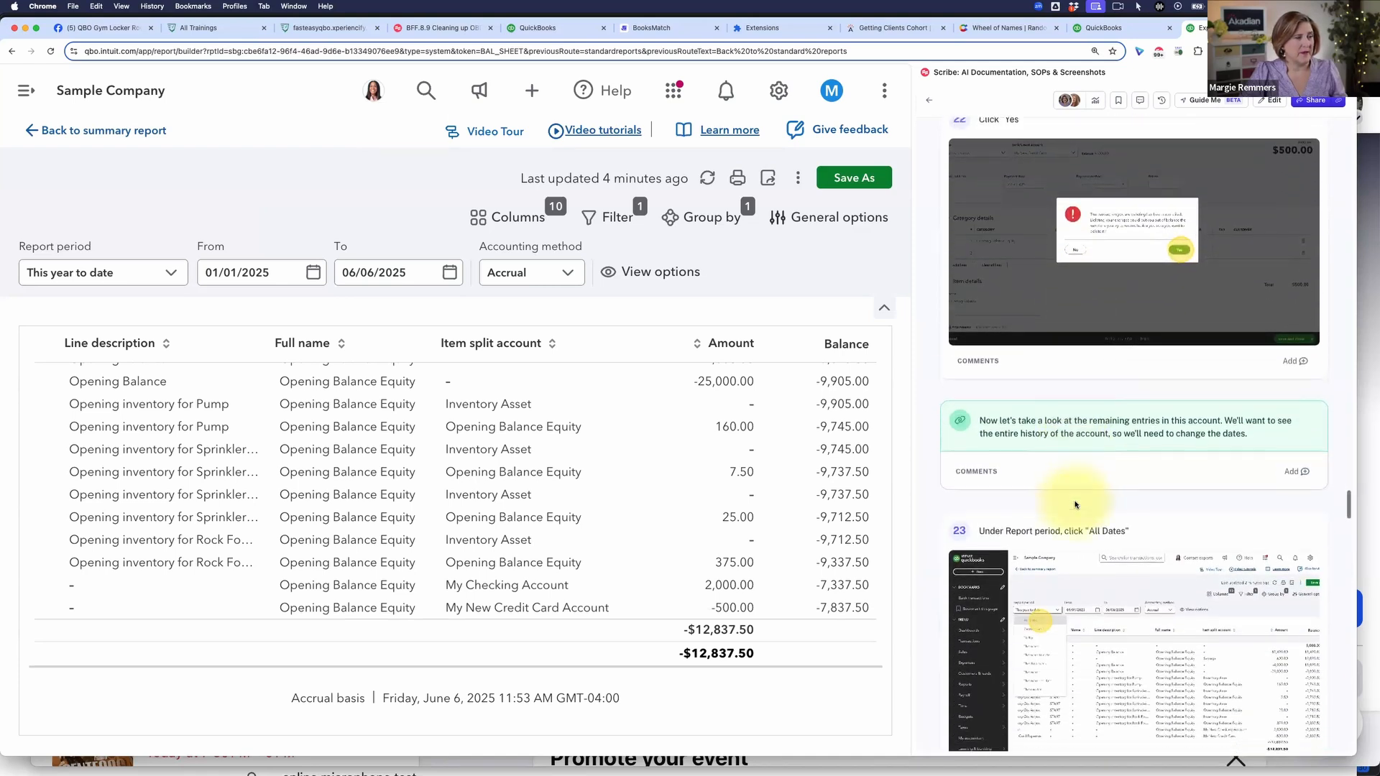
scroll(1077, 496, down, 1)
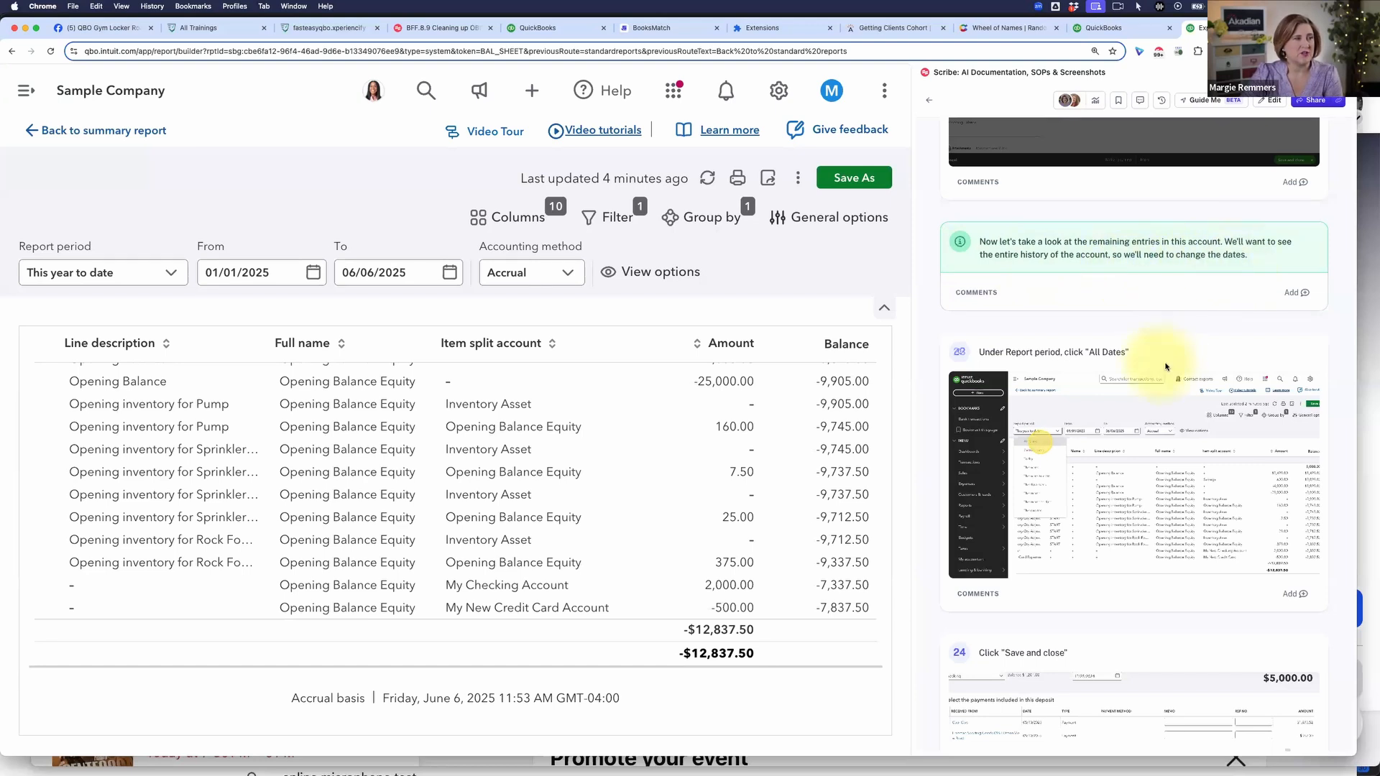
scroll(1164, 364, down, 1)
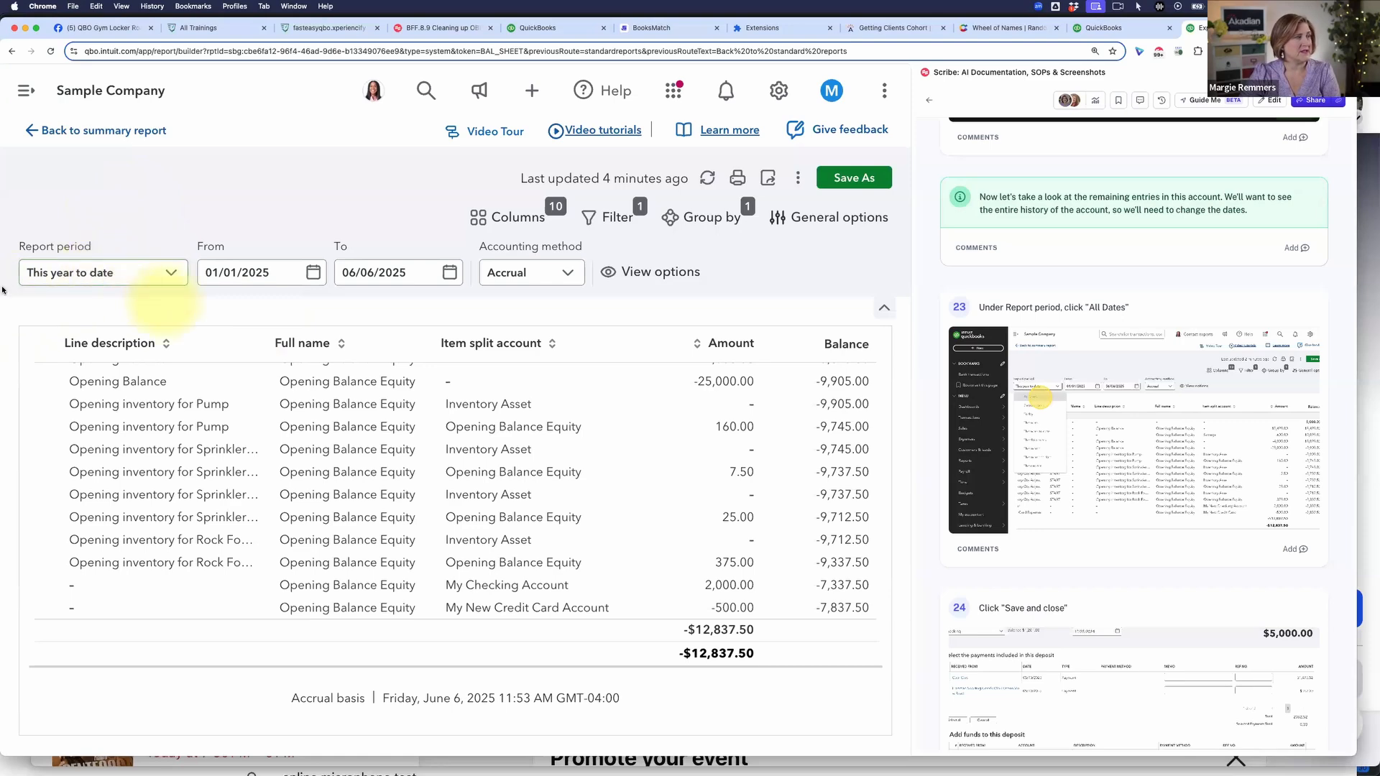
click(170, 274)
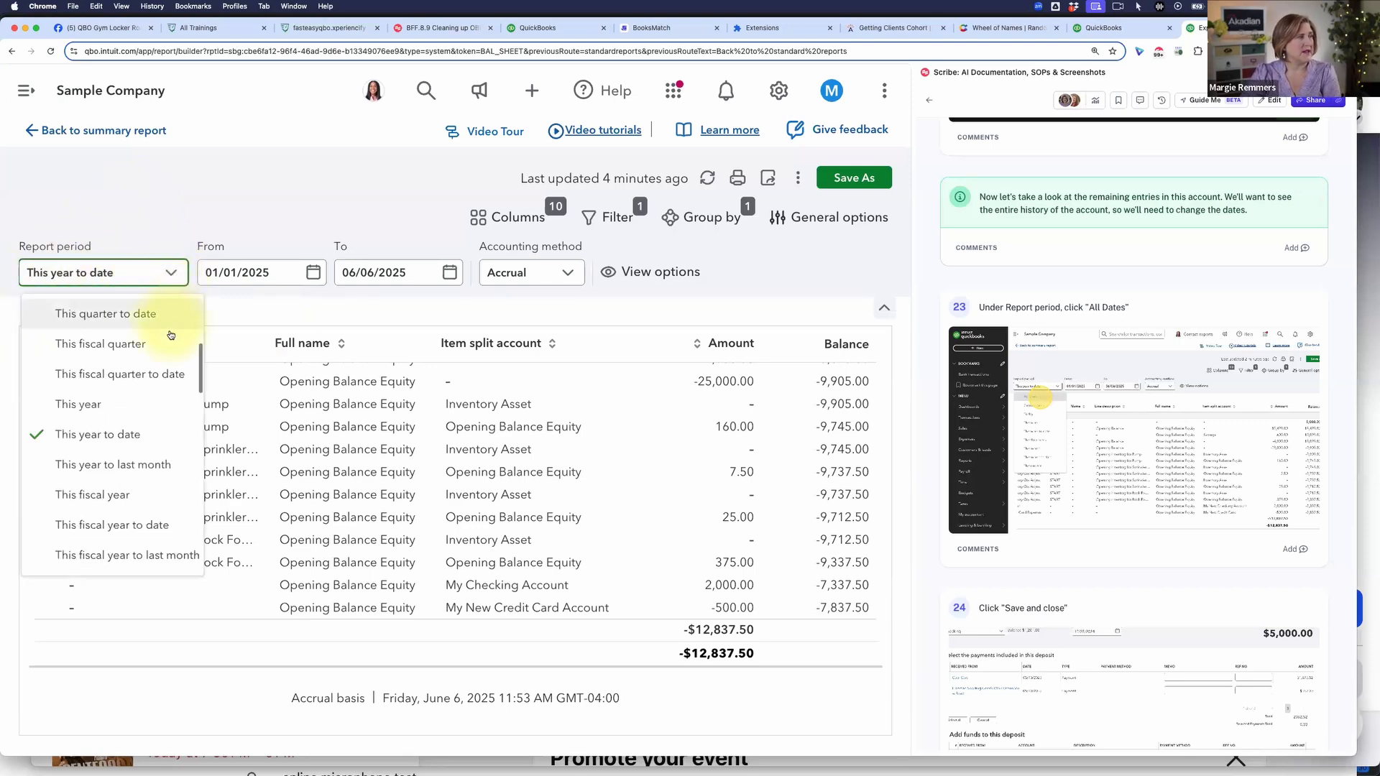
scroll(172, 327, up, 3)
click(105, 314)
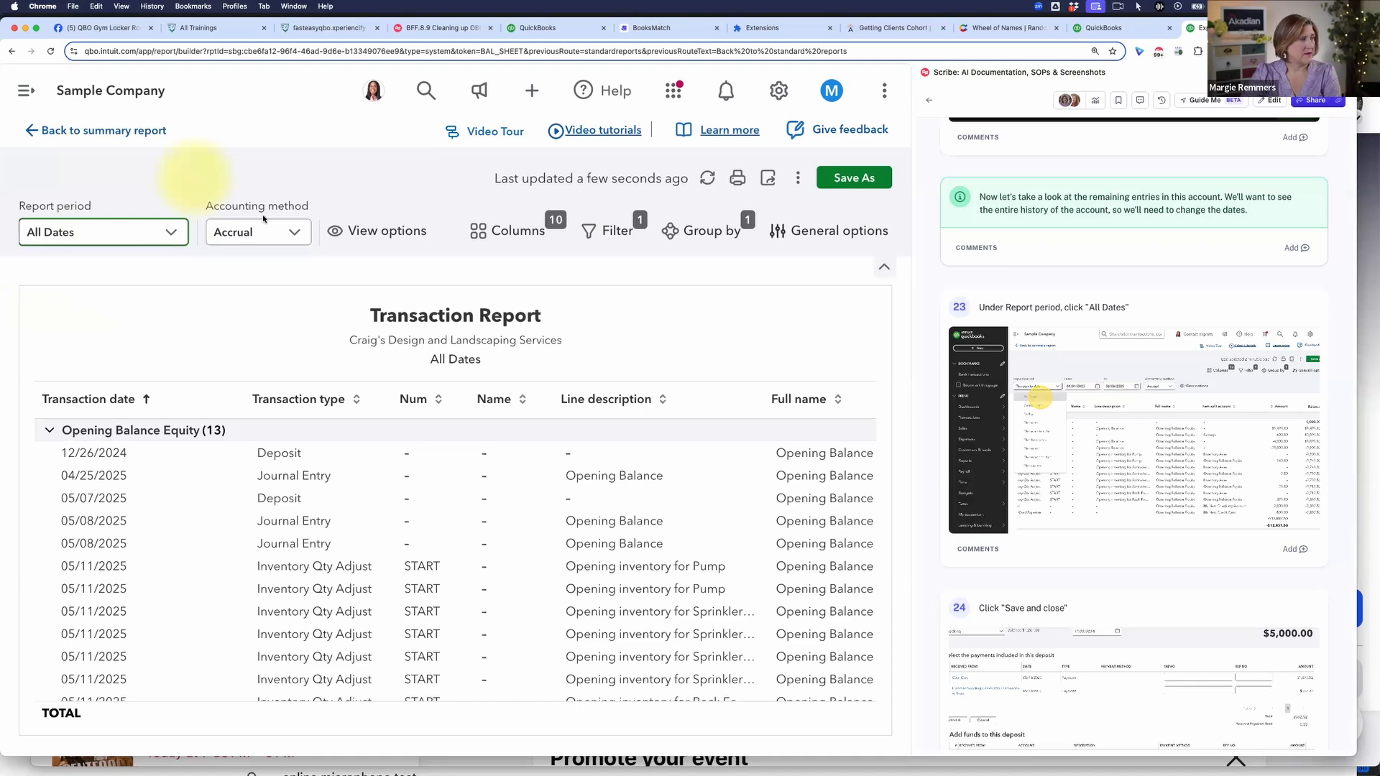
Step: Examine the split accounts, amounts and balances in the All Dates report, and read guide instructions 23 to 25
scroll(309, 415, right, 3)
scroll(302, 424, right, 8)
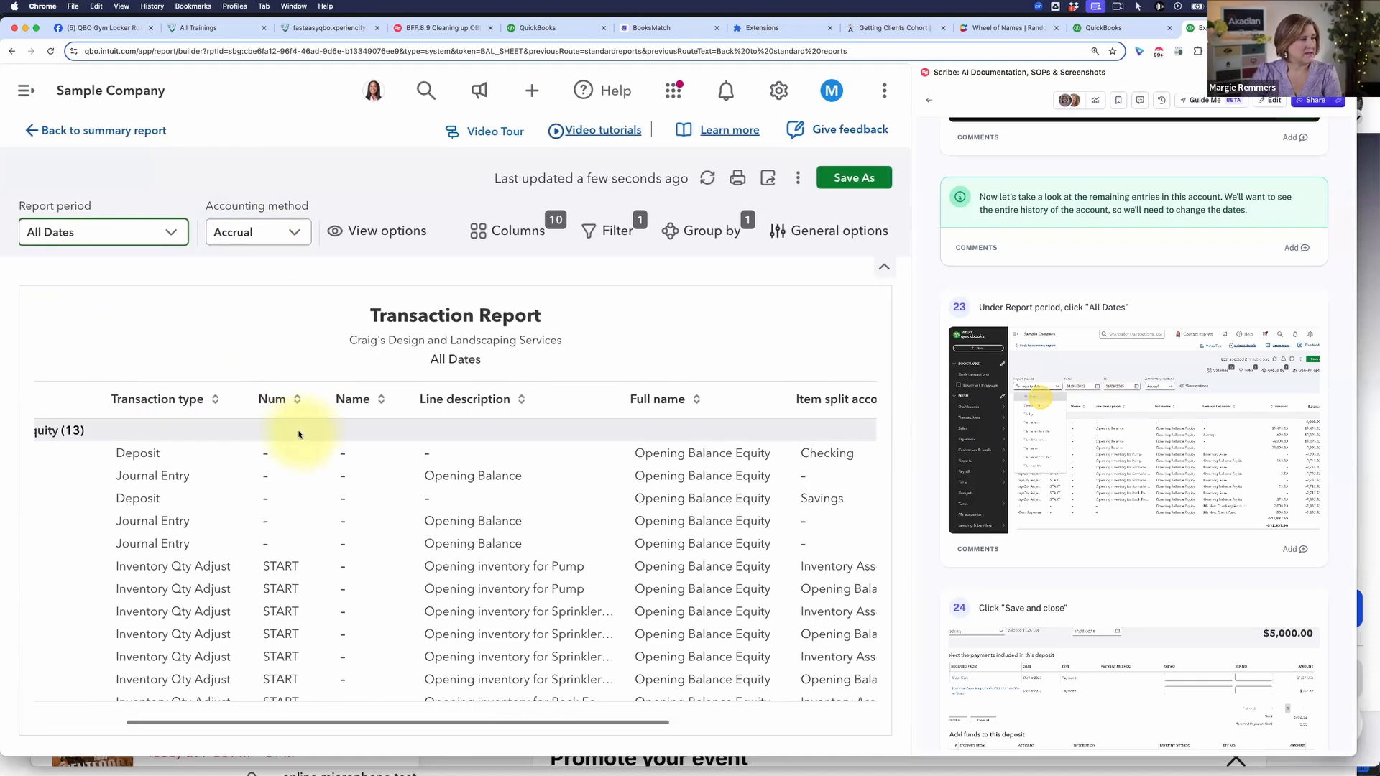
scroll(250, 430, right, 2)
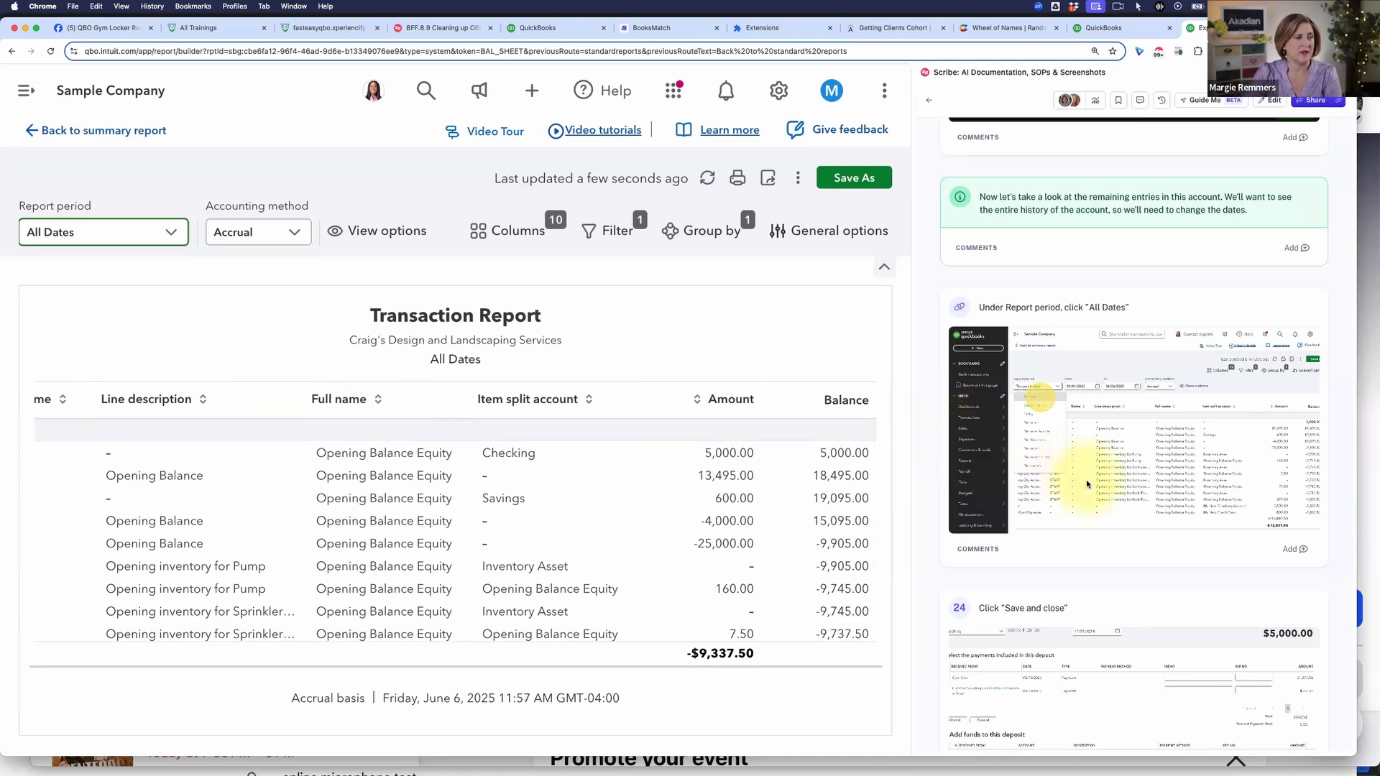
scroll(1086, 483, down, 5)
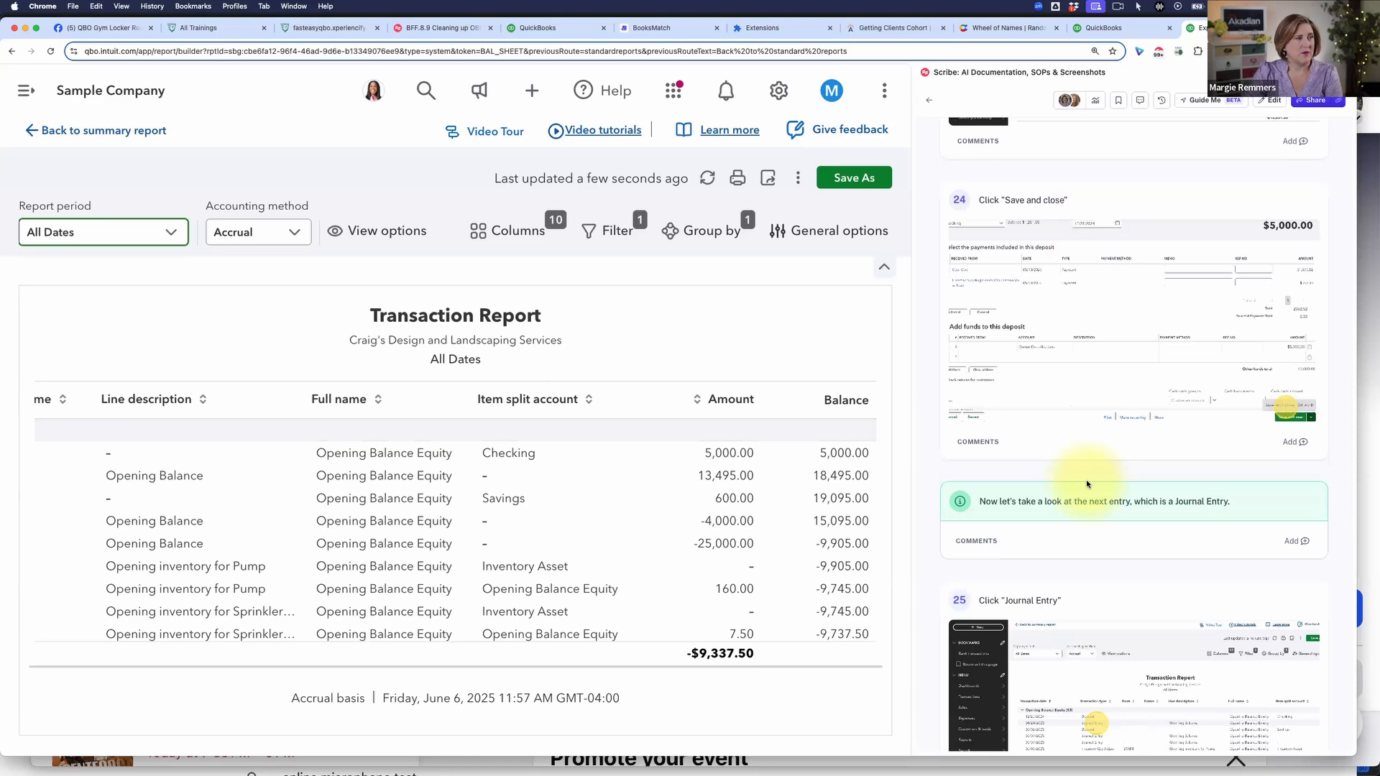
scroll(1086, 483, down, 3)
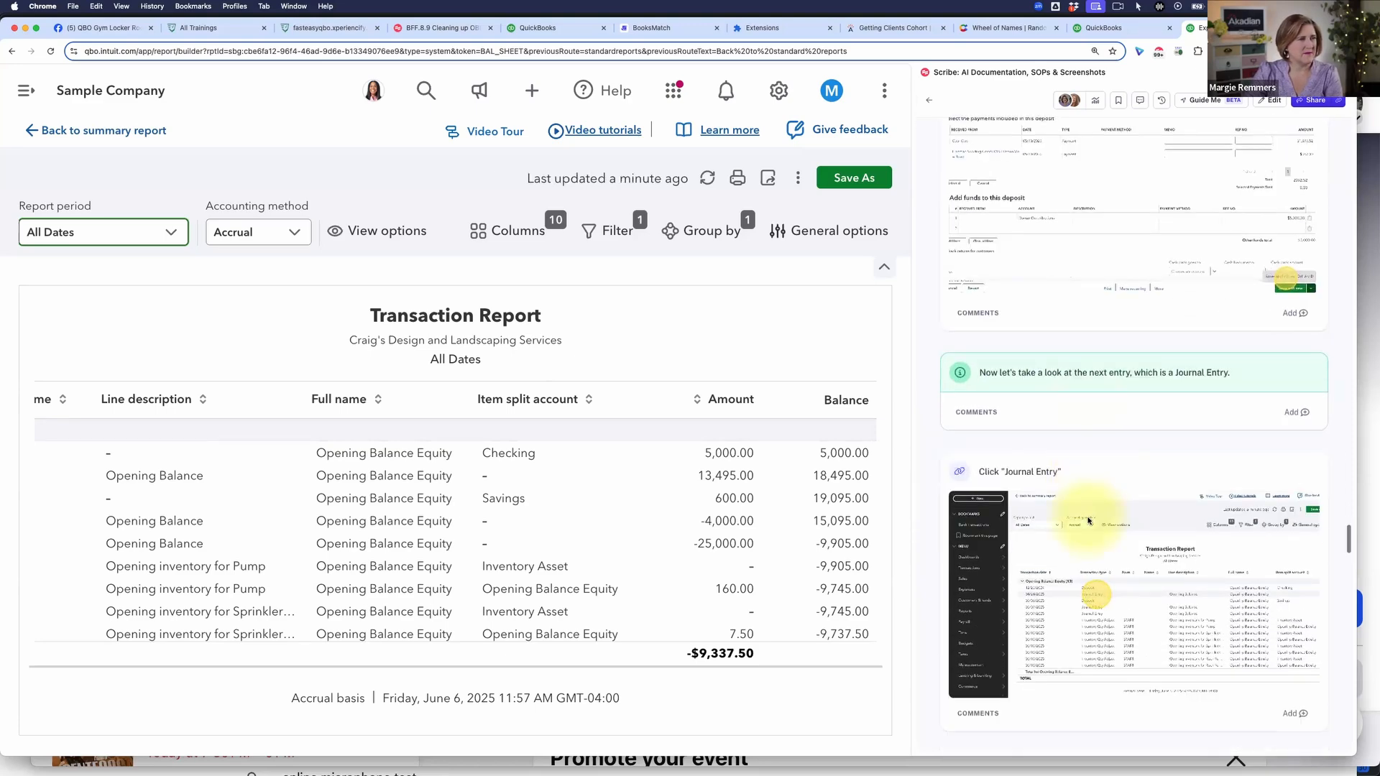
scroll(1089, 503, up, 8)
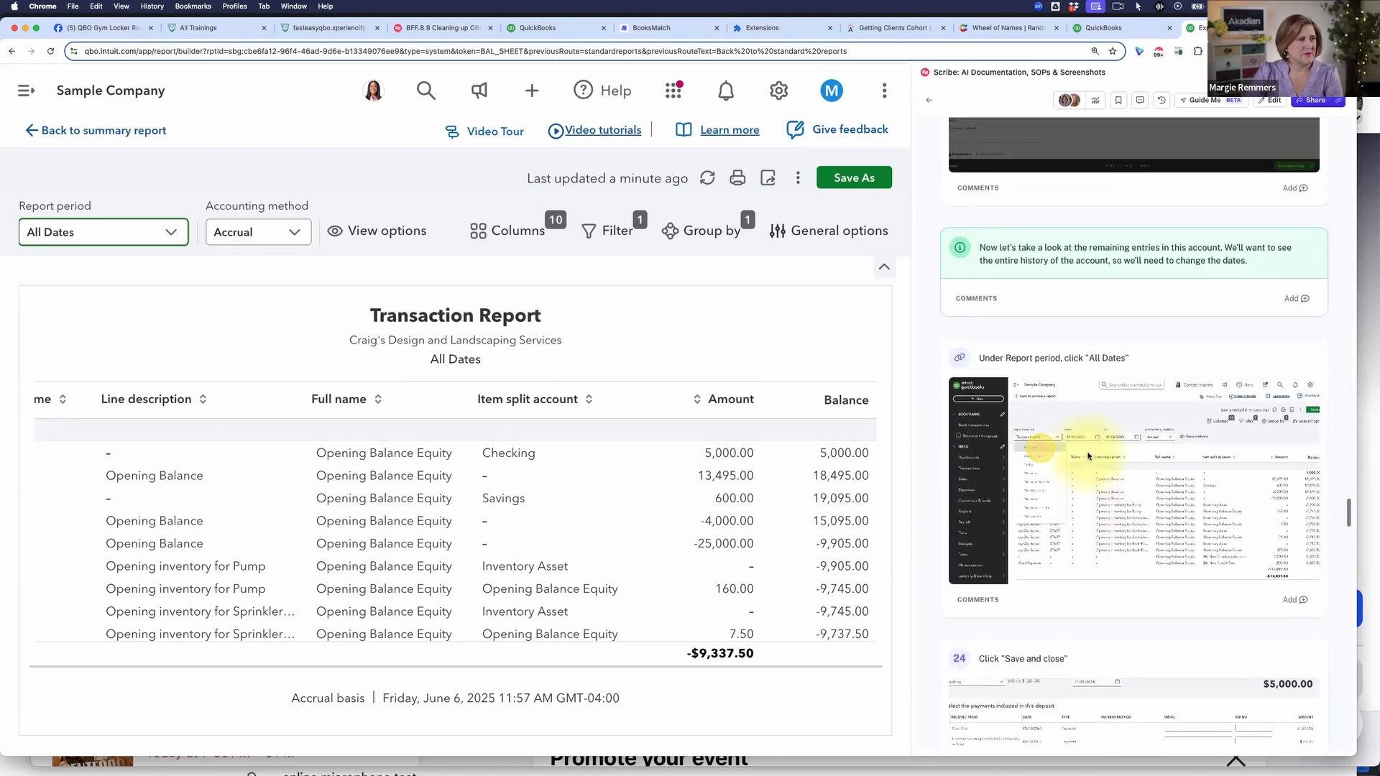
scroll(1086, 445, down, 3)
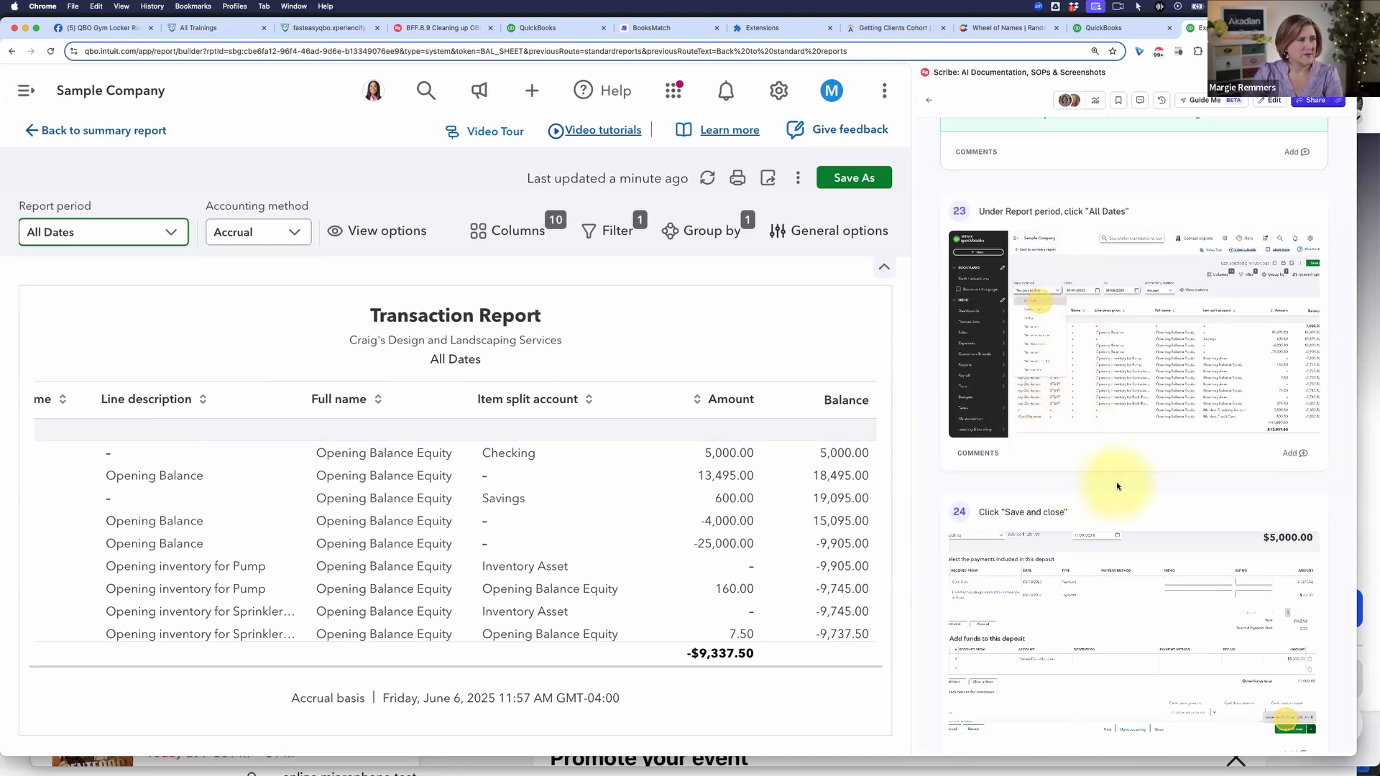
Step: Open the 5,000.00 Checking deposit from the report and start adding a new account for its Opening Balance Equity line
scroll(1116, 487, down, 5)
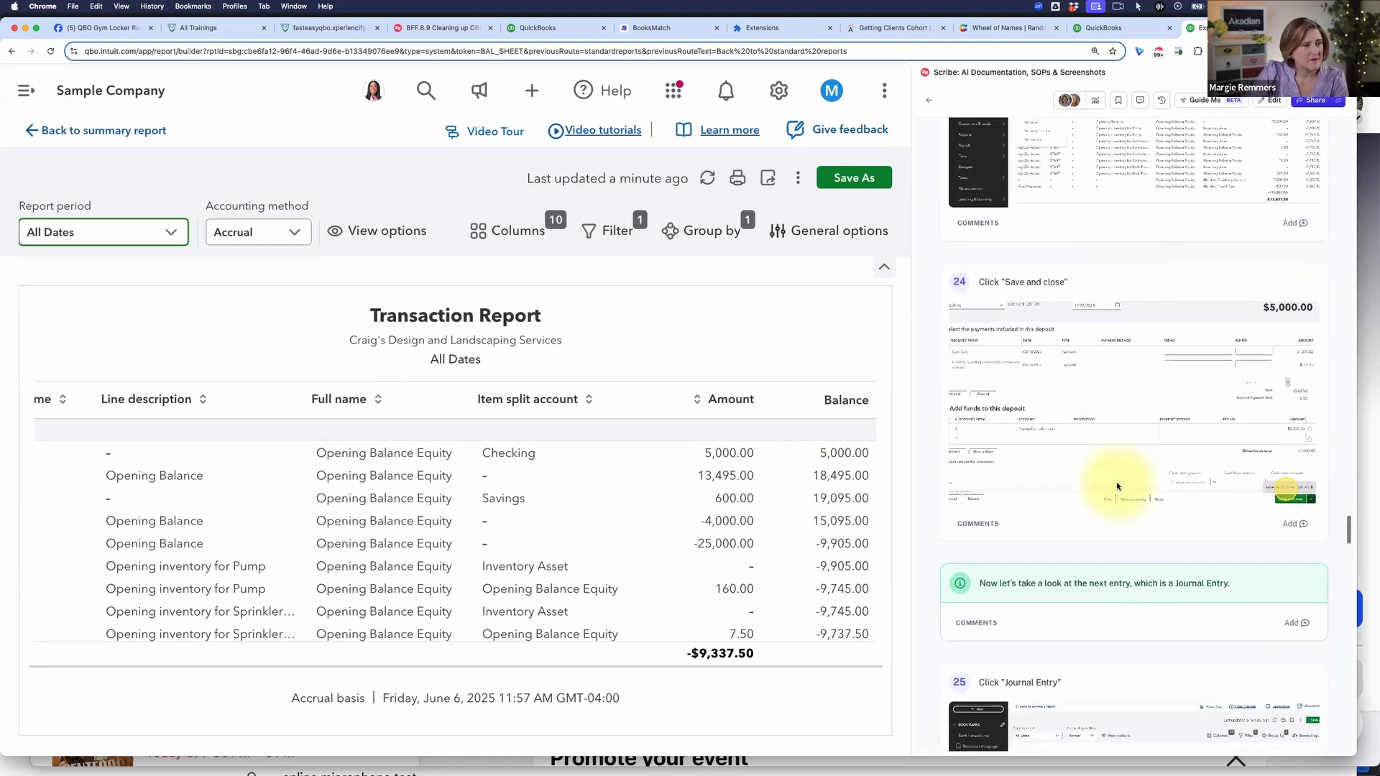
scroll(1117, 485, up, 3)
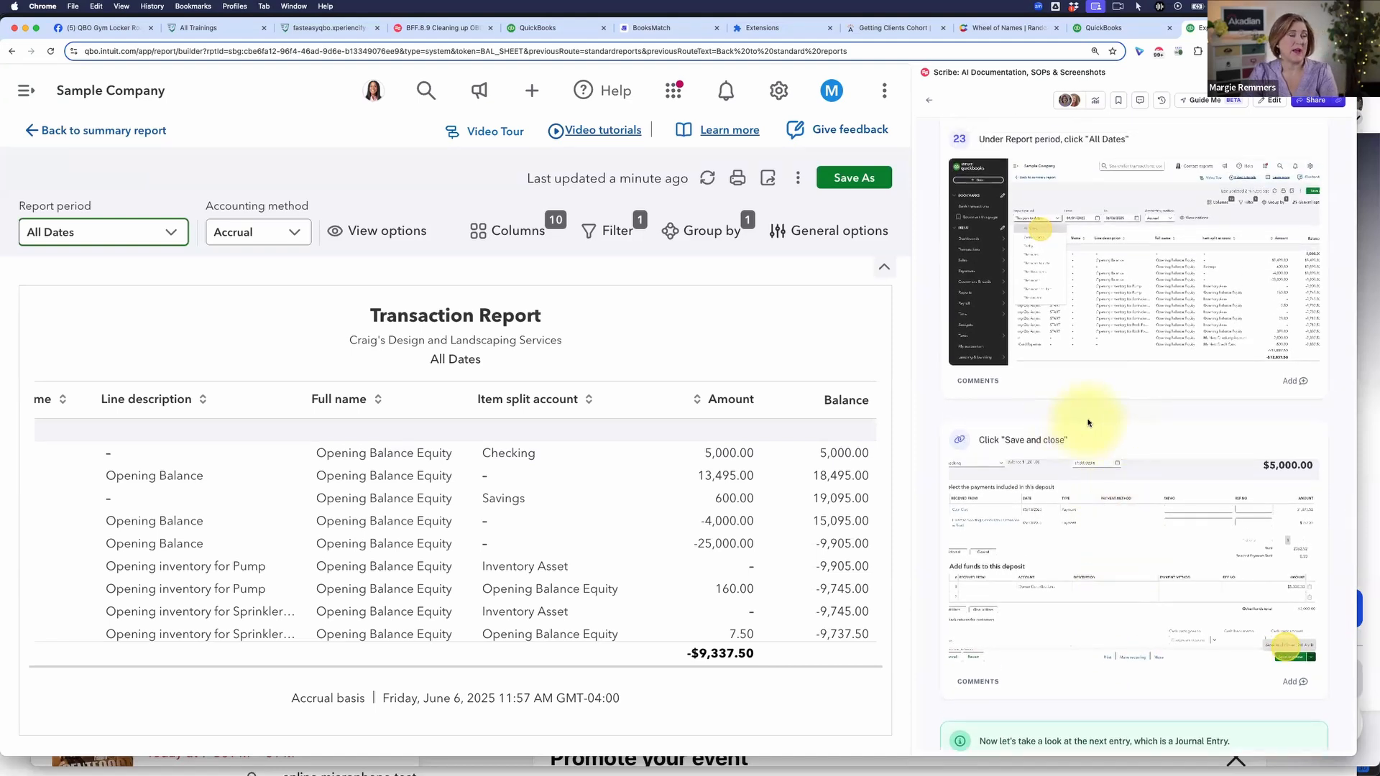
scroll(1081, 427, up, 1)
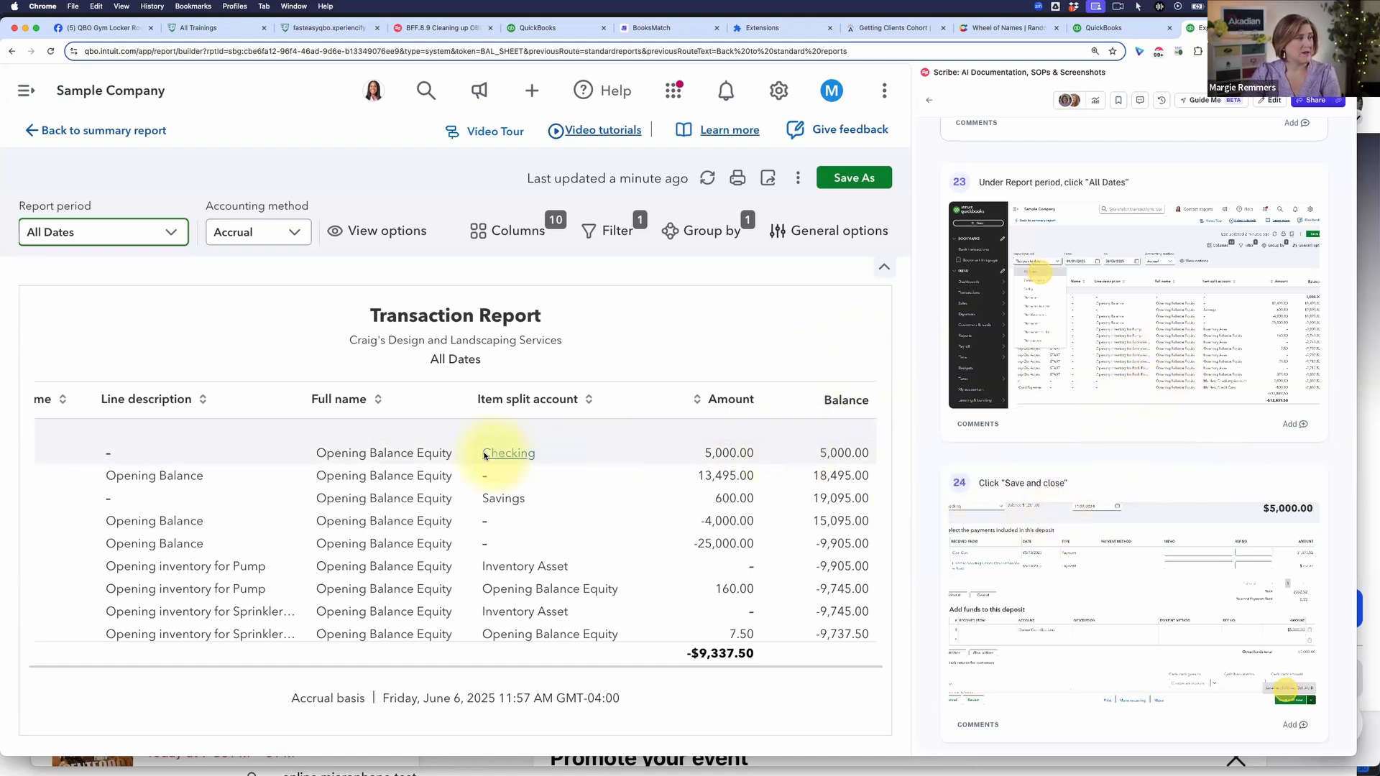
click(731, 454)
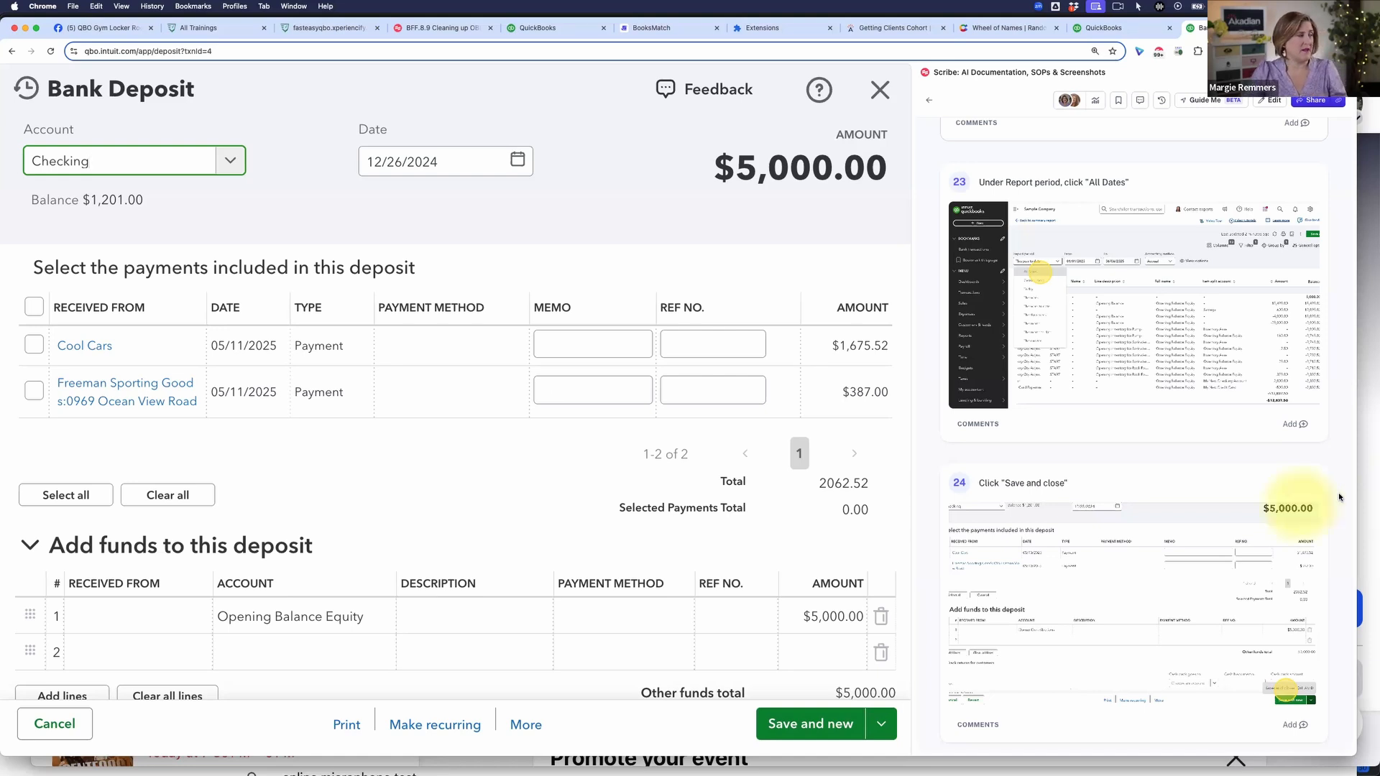
click(366, 617)
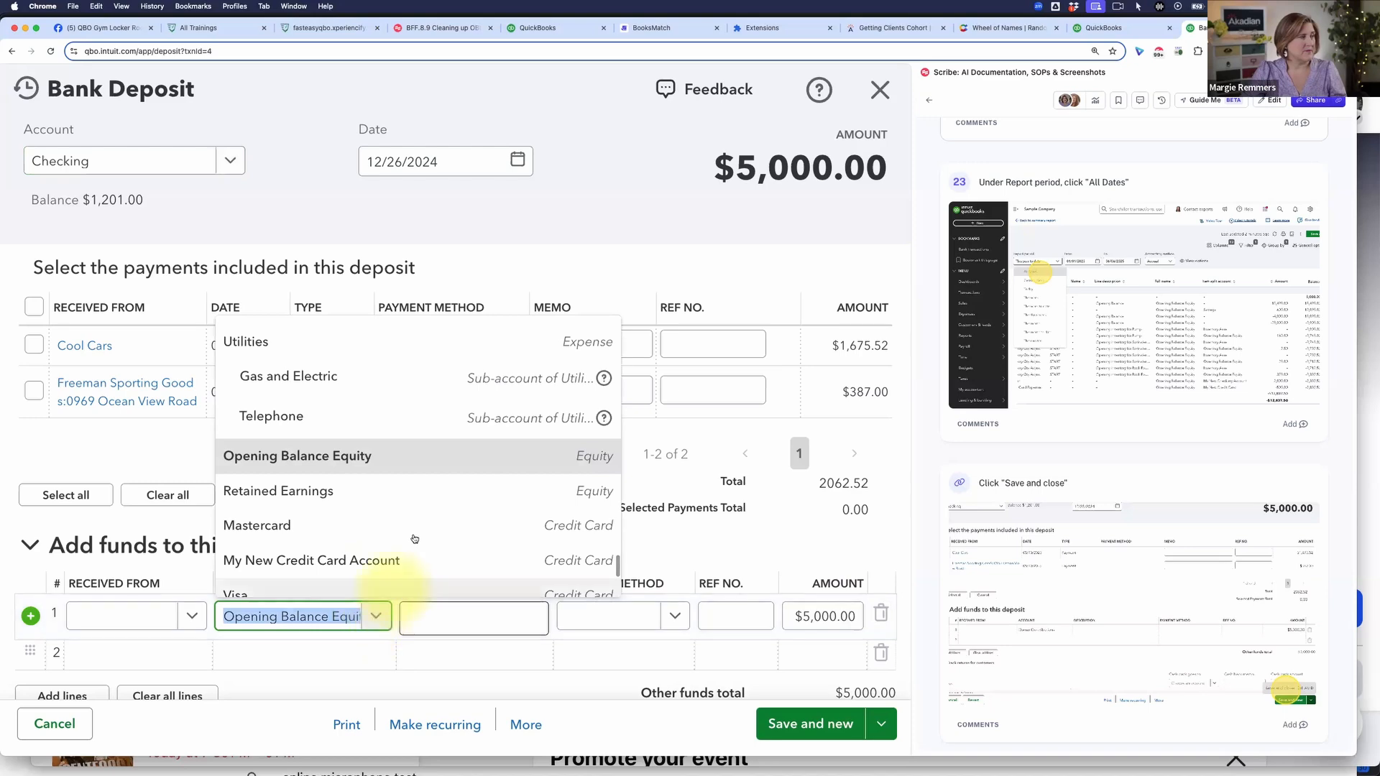
scroll(410, 540, up, 10)
scroll(415, 546, up, 10)
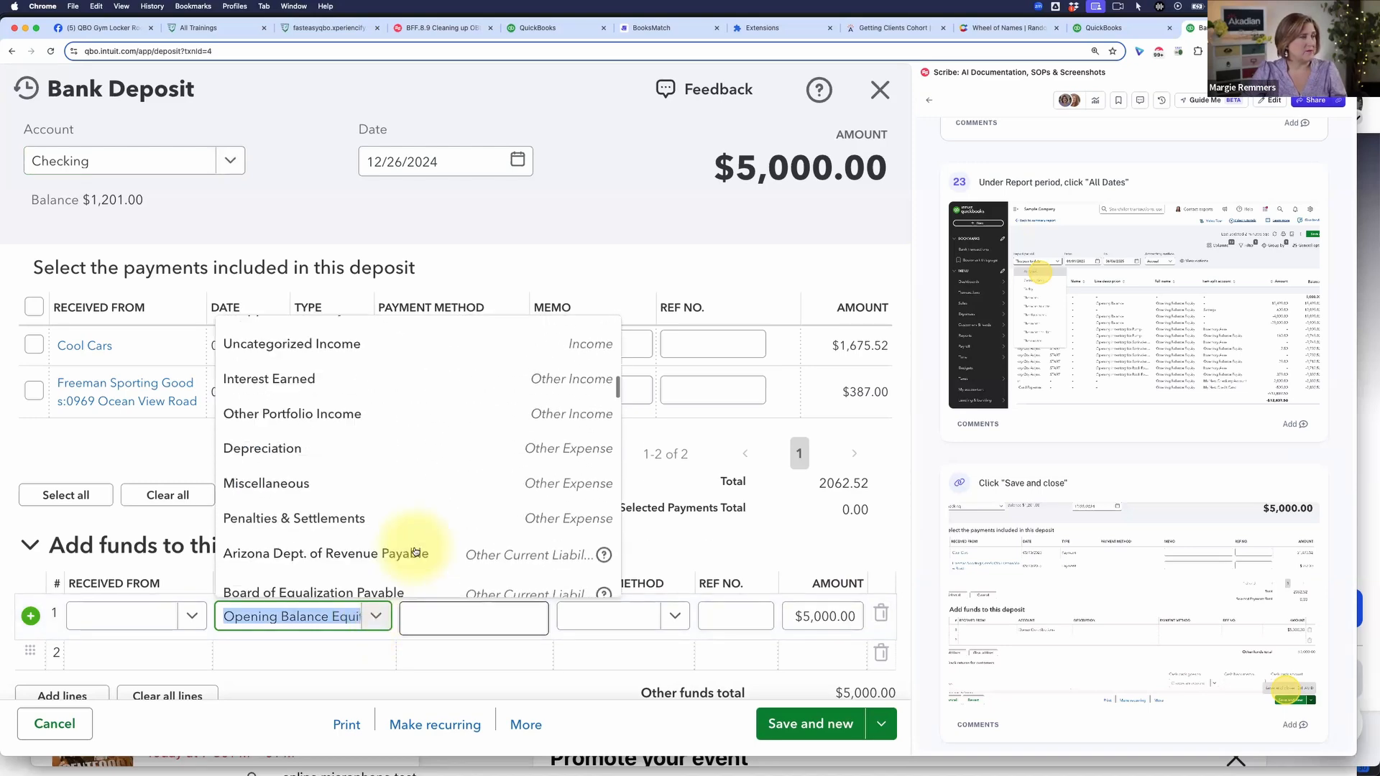
click(272, 332)
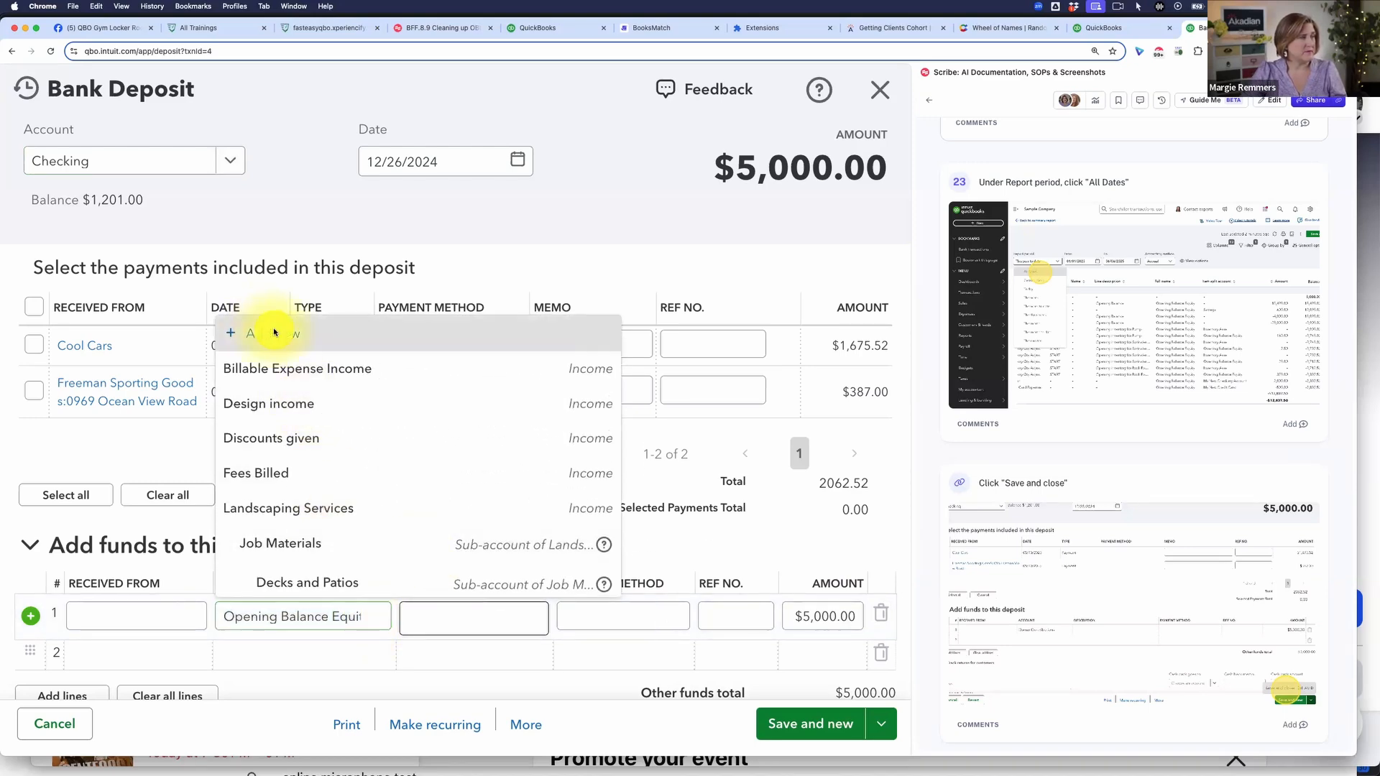
Step: Create the account Owner Contributions with account type Equity and detail type Owner's Equity, and save it to the deposit line
click(412, 173)
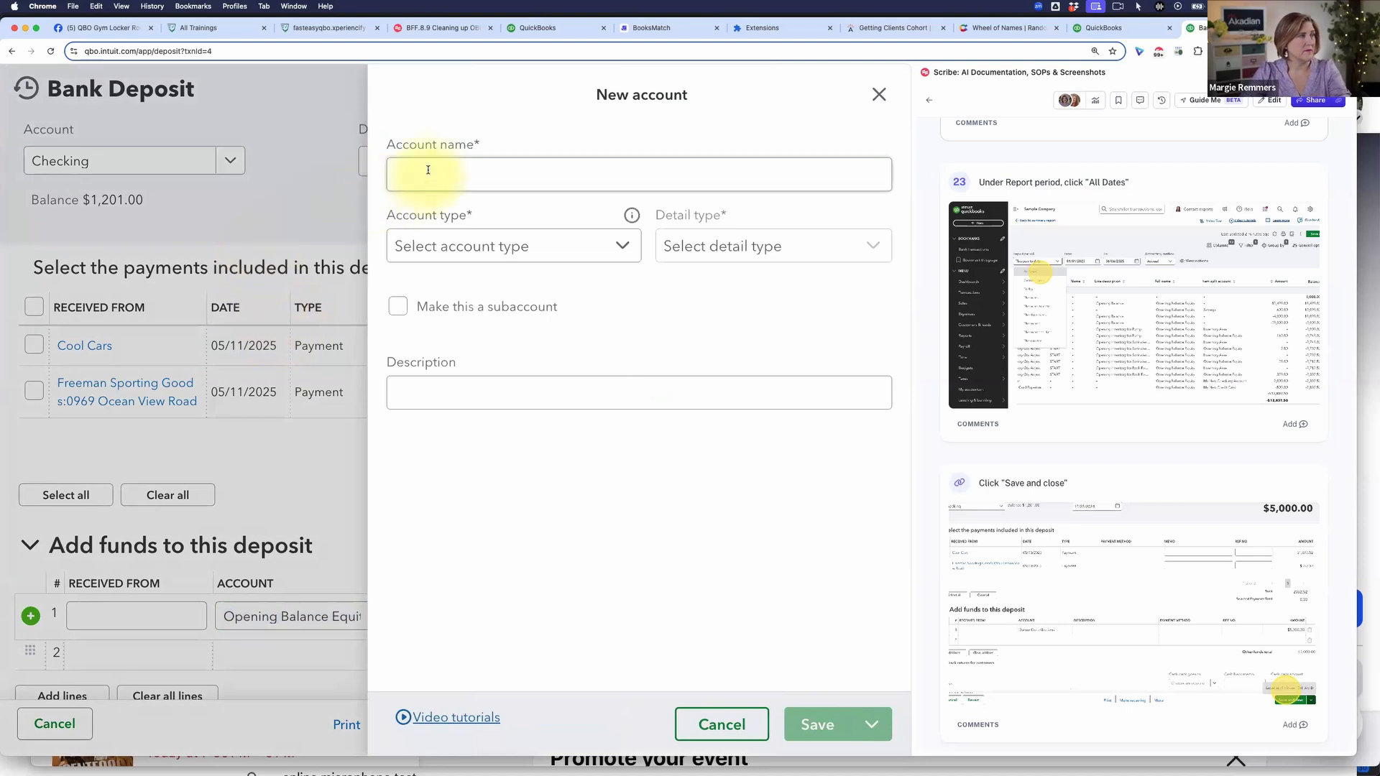
text(Owner)
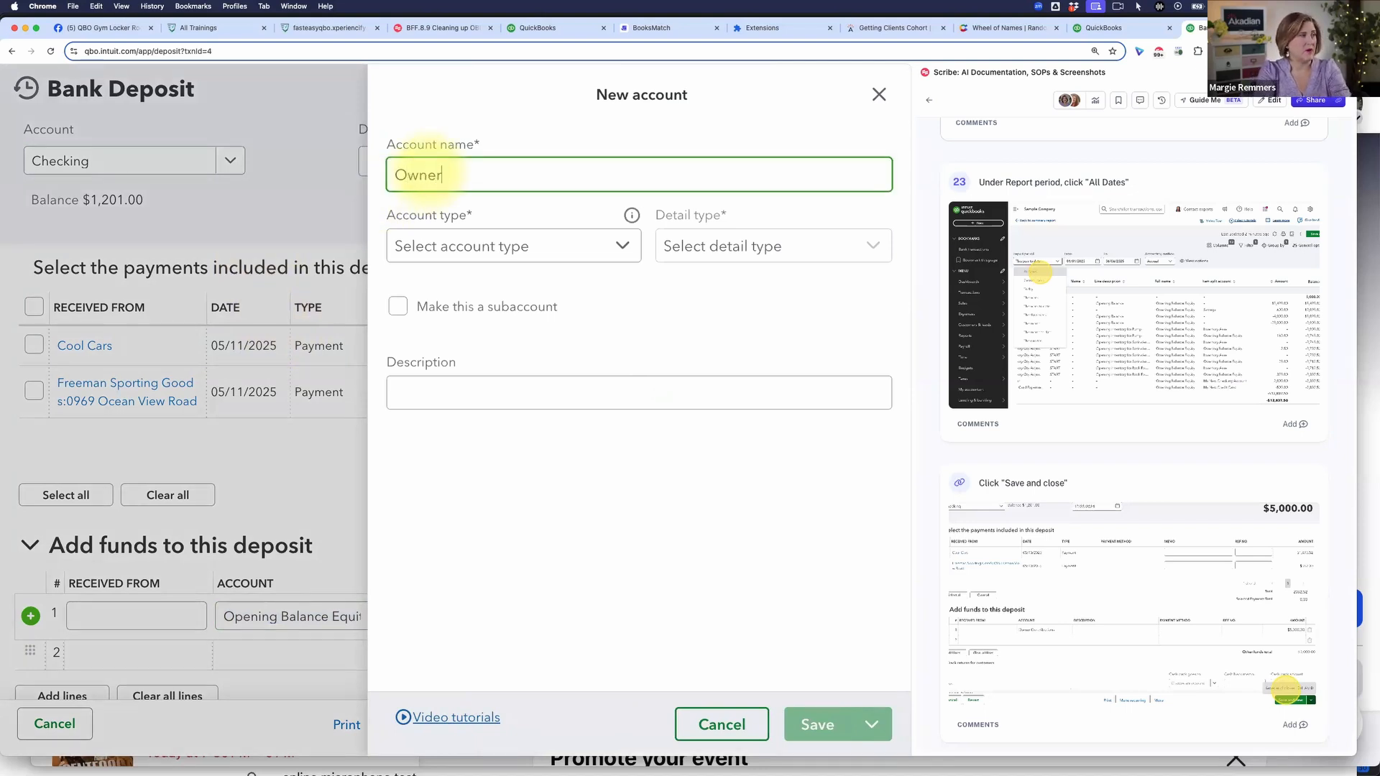
text( Con)
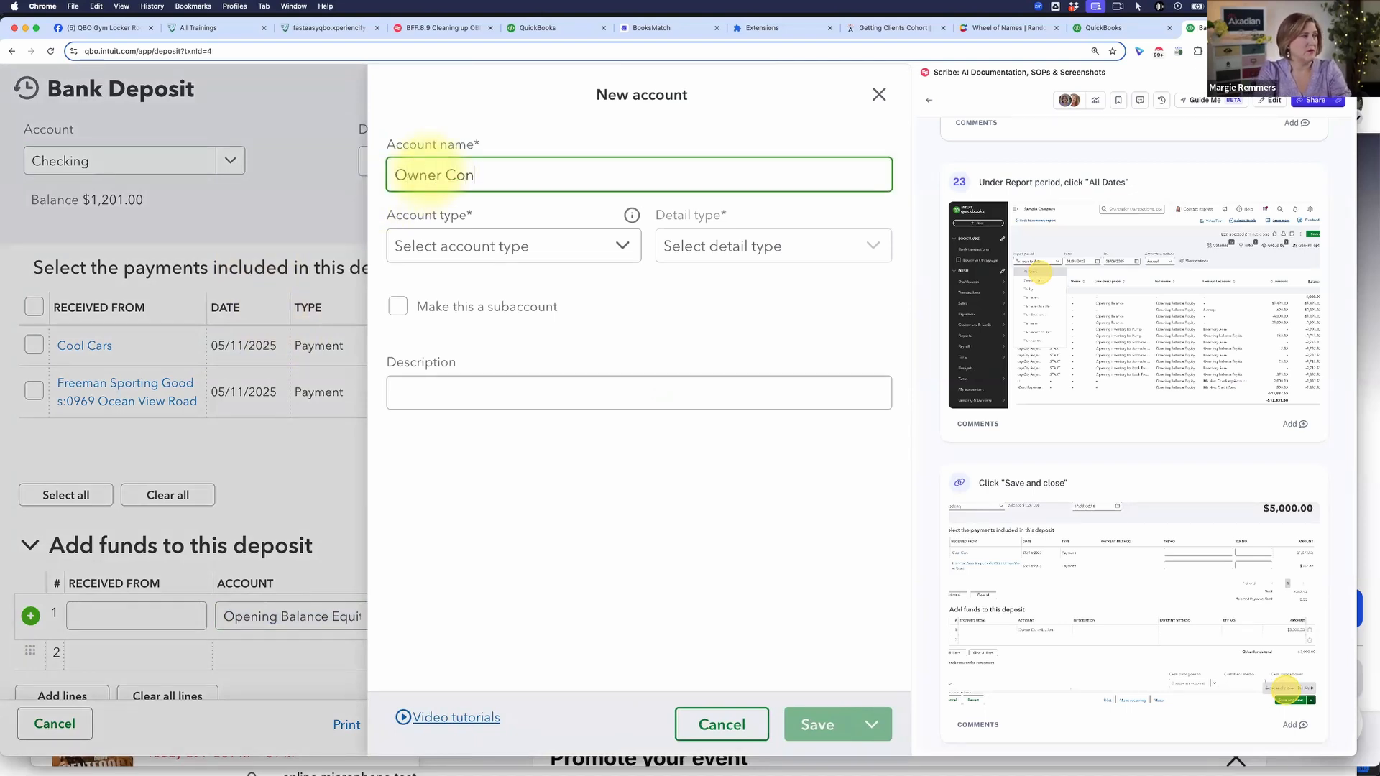
text(tributions)
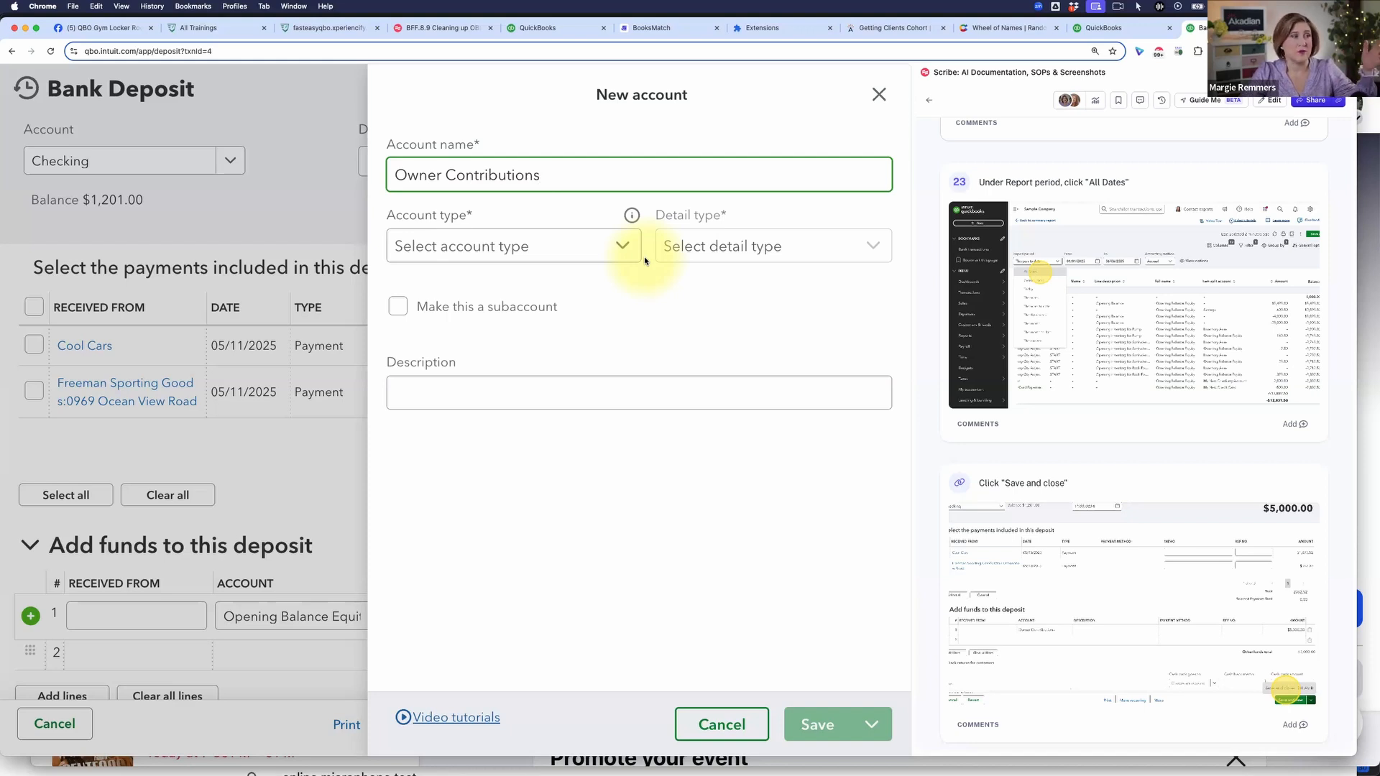
click(559, 252)
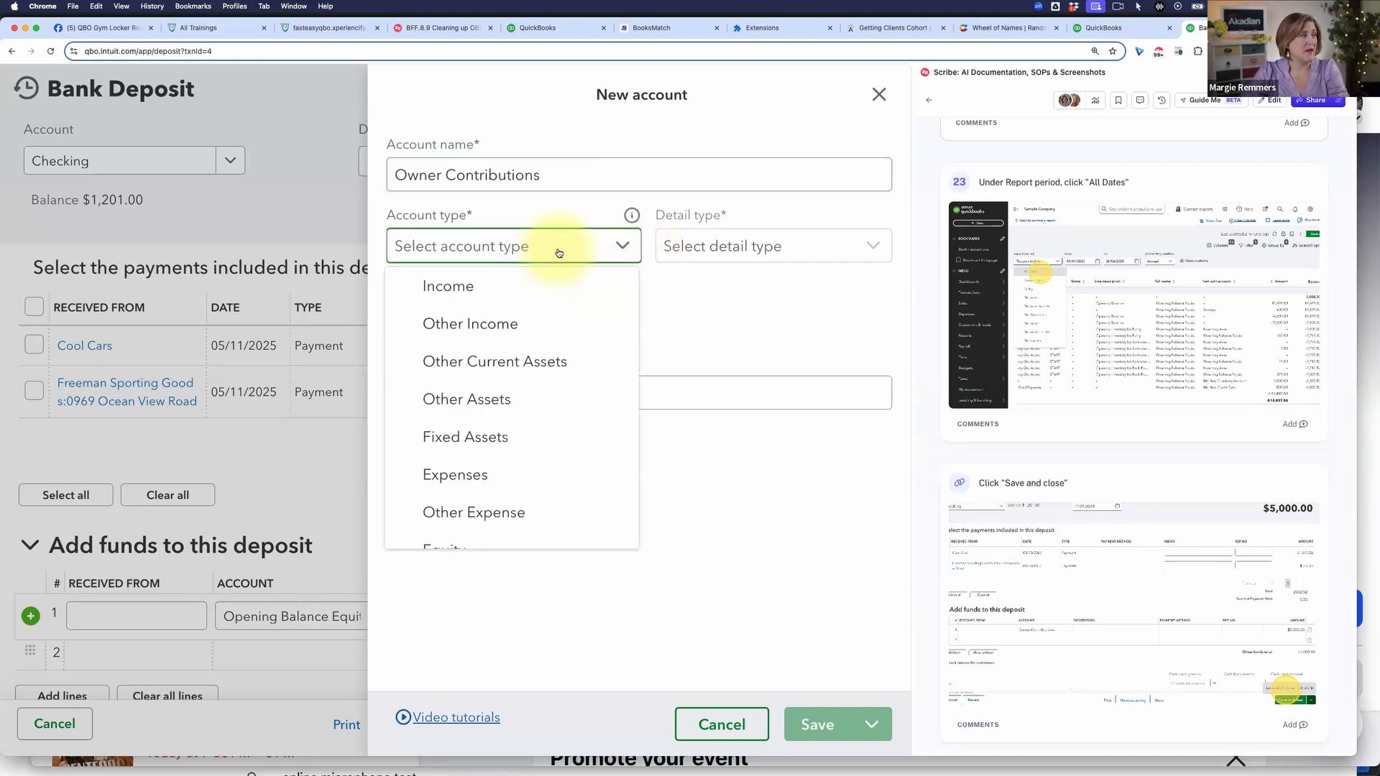
scroll(546, 366, down, 2)
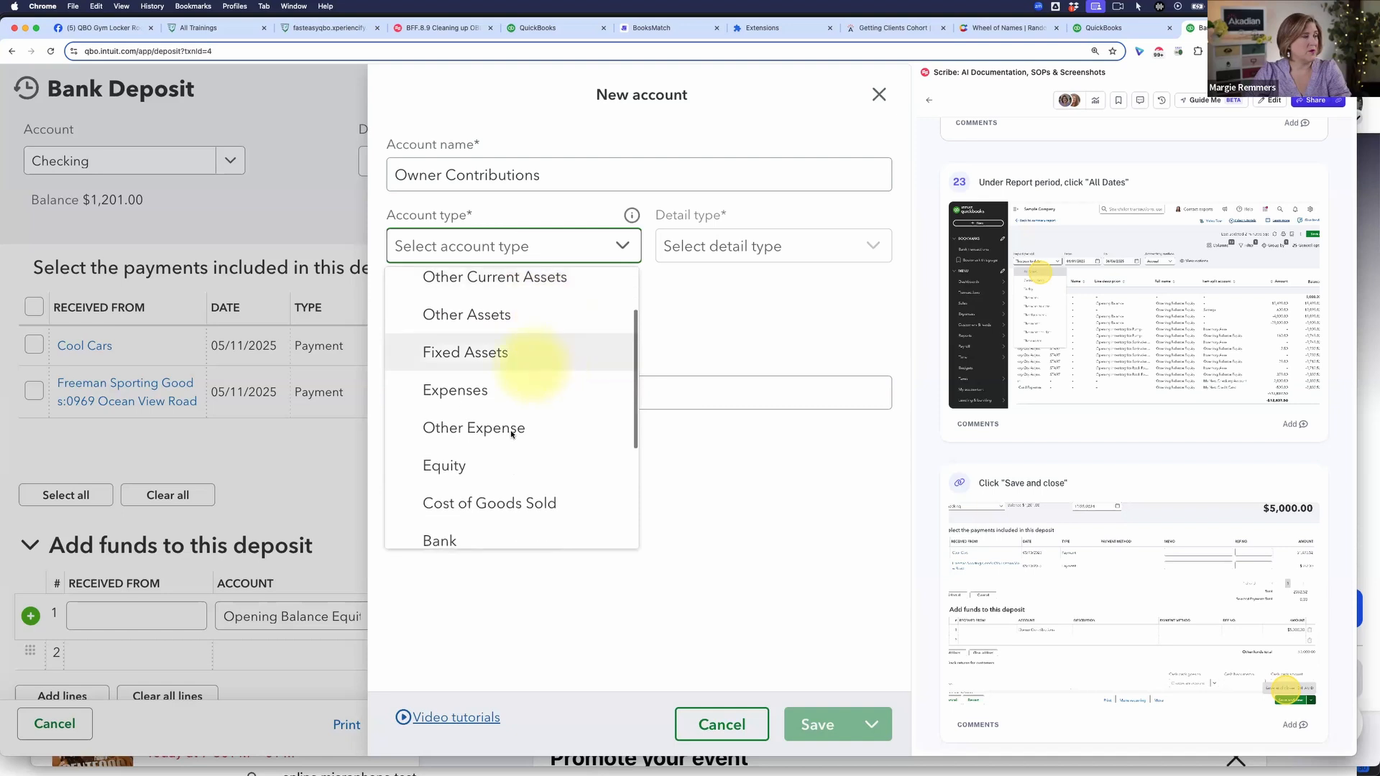
click(478, 465)
click(712, 246)
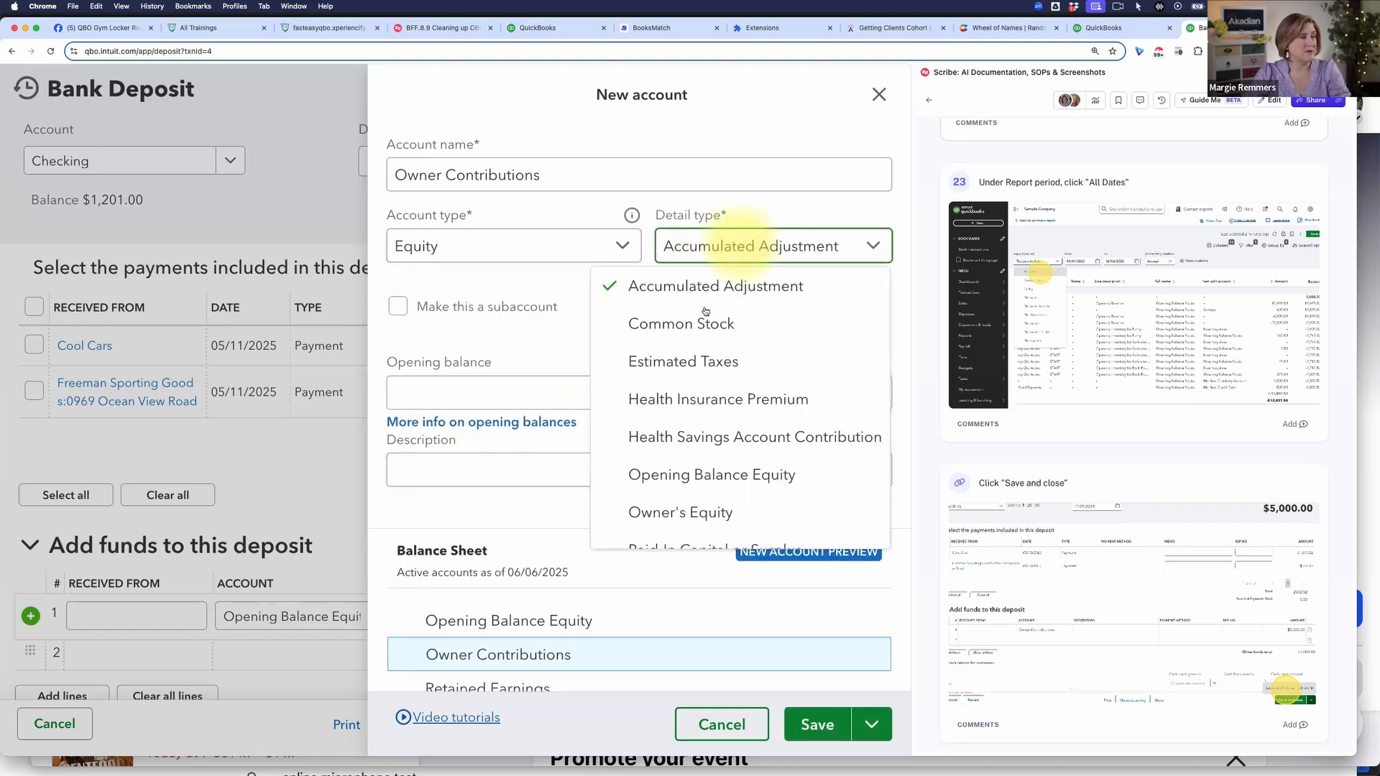
click(705, 513)
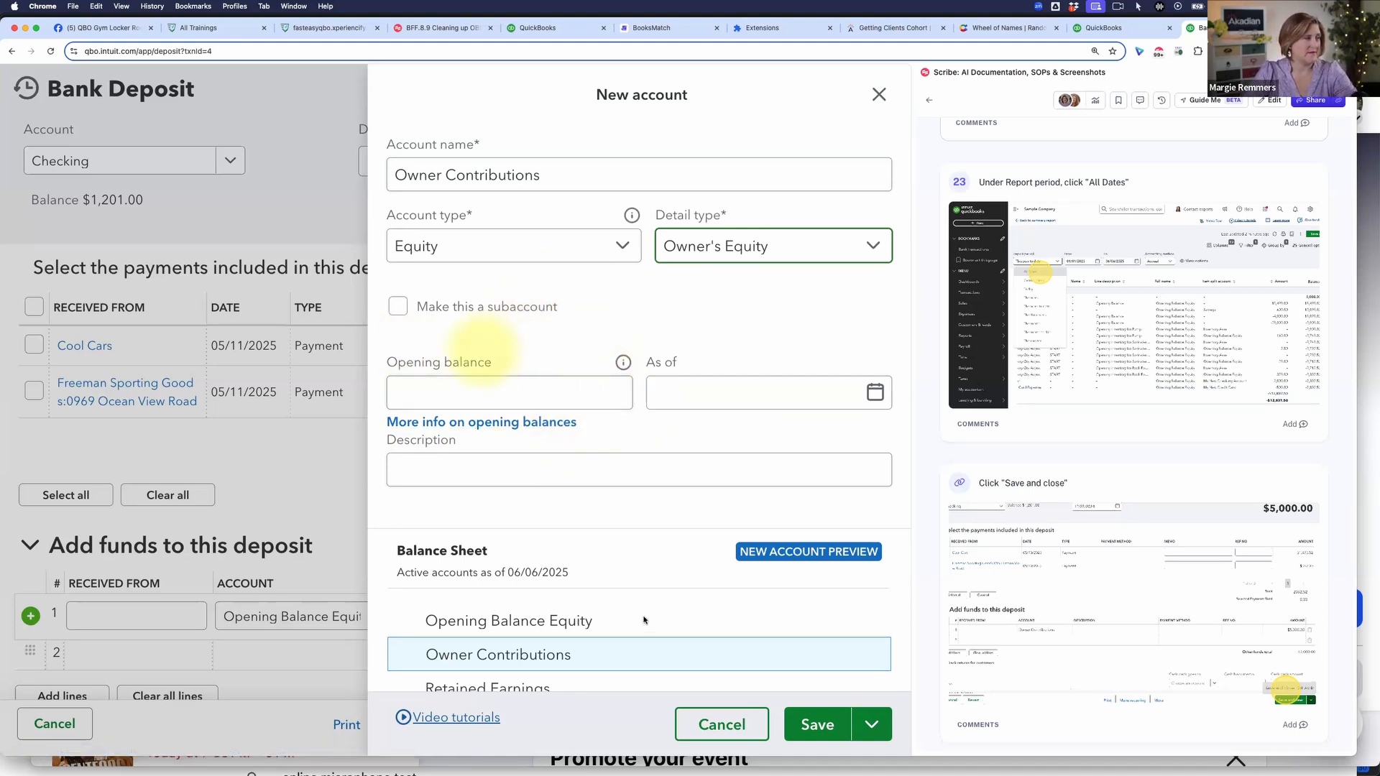
click(820, 727)
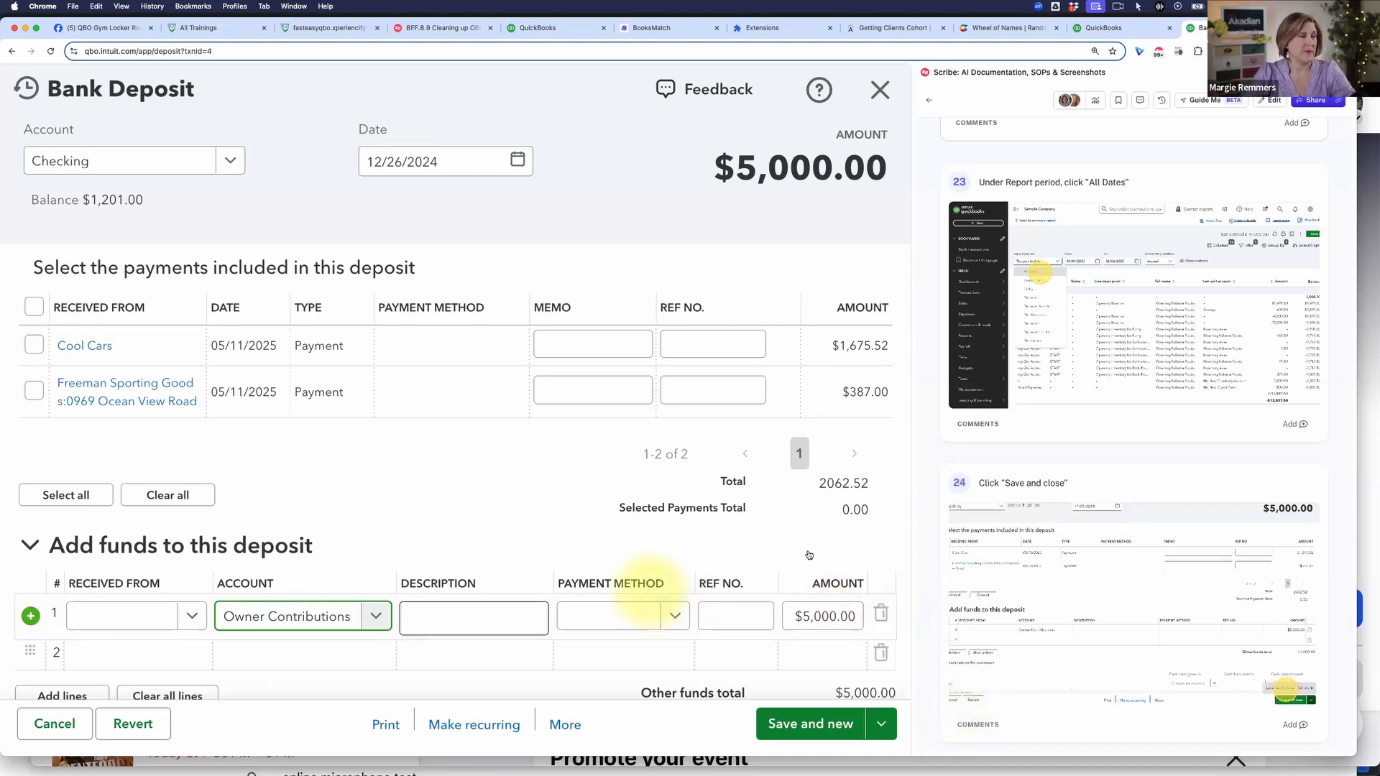
Step: Save and close the 5,000.00 Checking deposit
scroll(783, 562, down, 1)
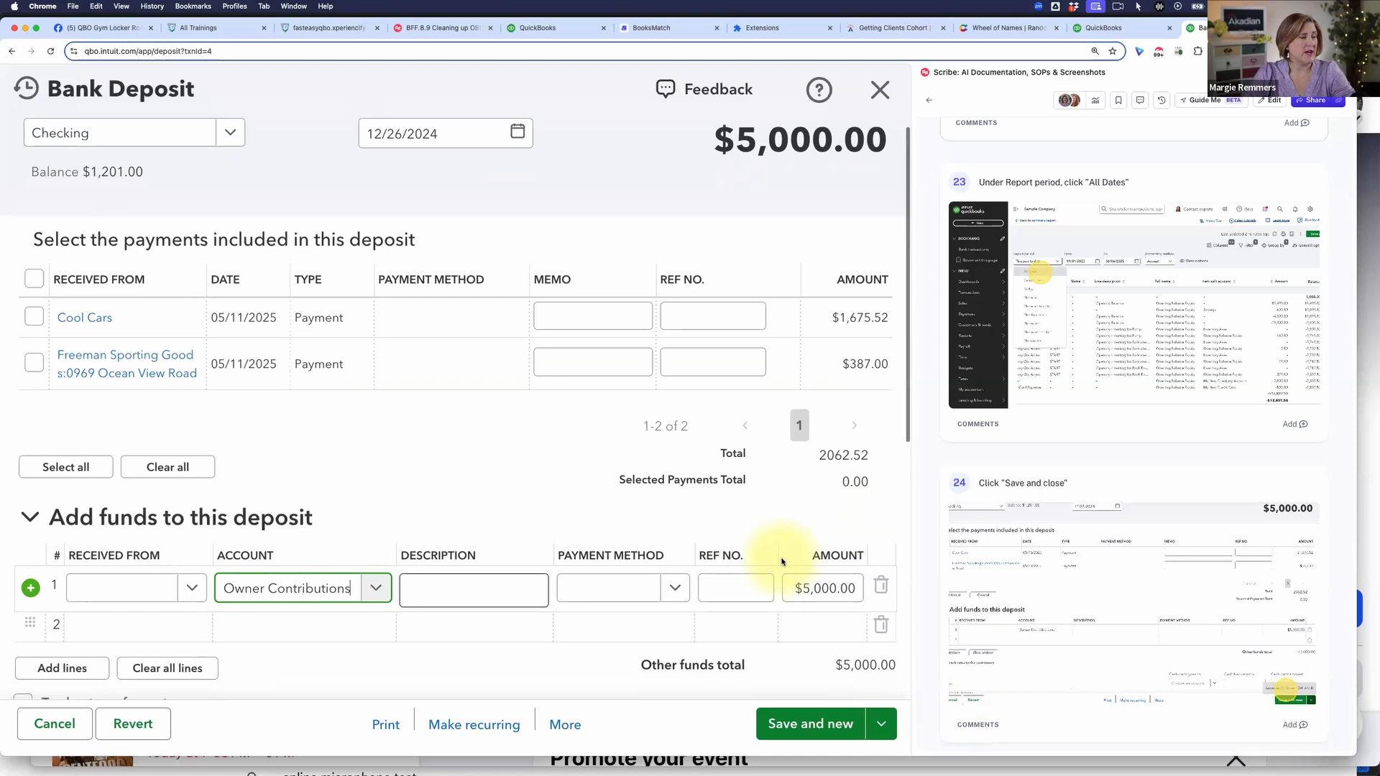
click(881, 728)
click(800, 687)
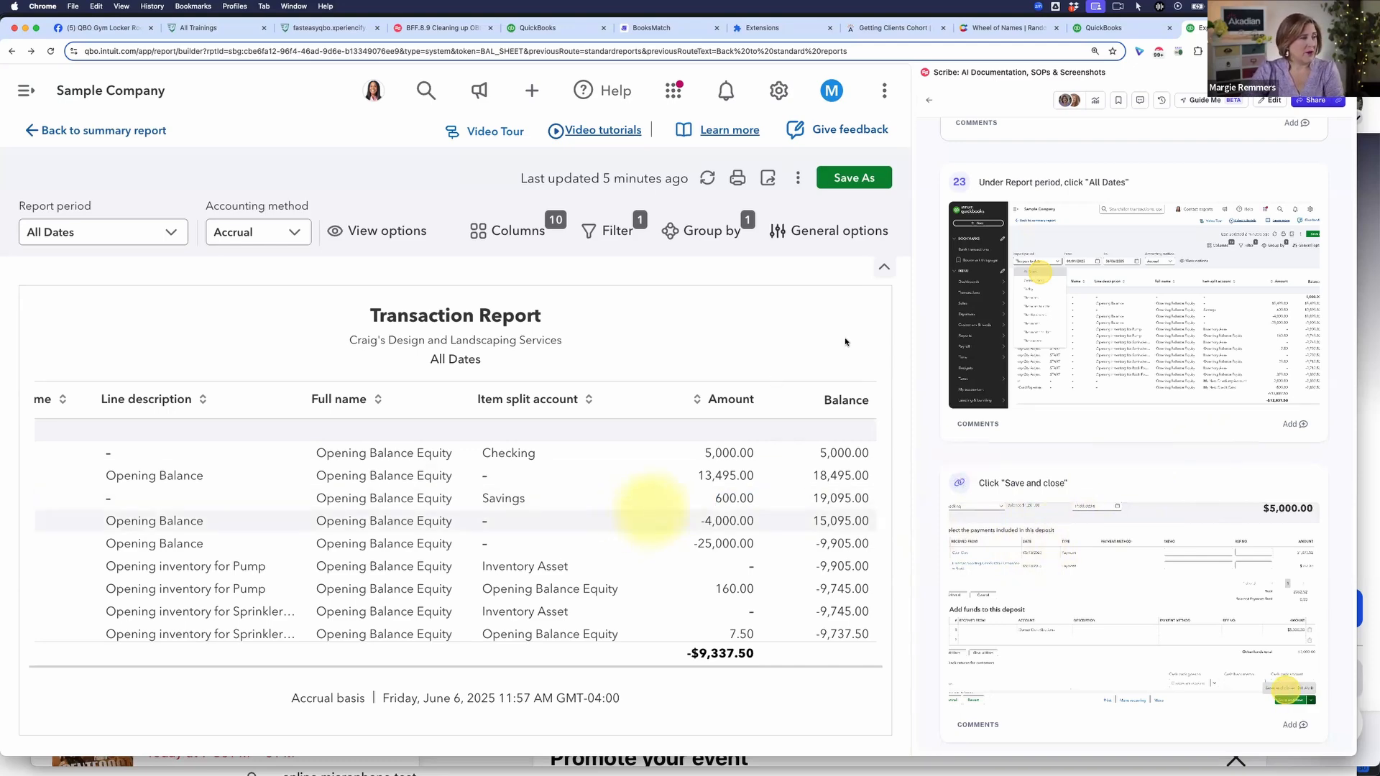
Step: Follow the guide to instruction 25 and open the 13,495.00 journal entry from the transaction report
scroll(1125, 546, up, 1)
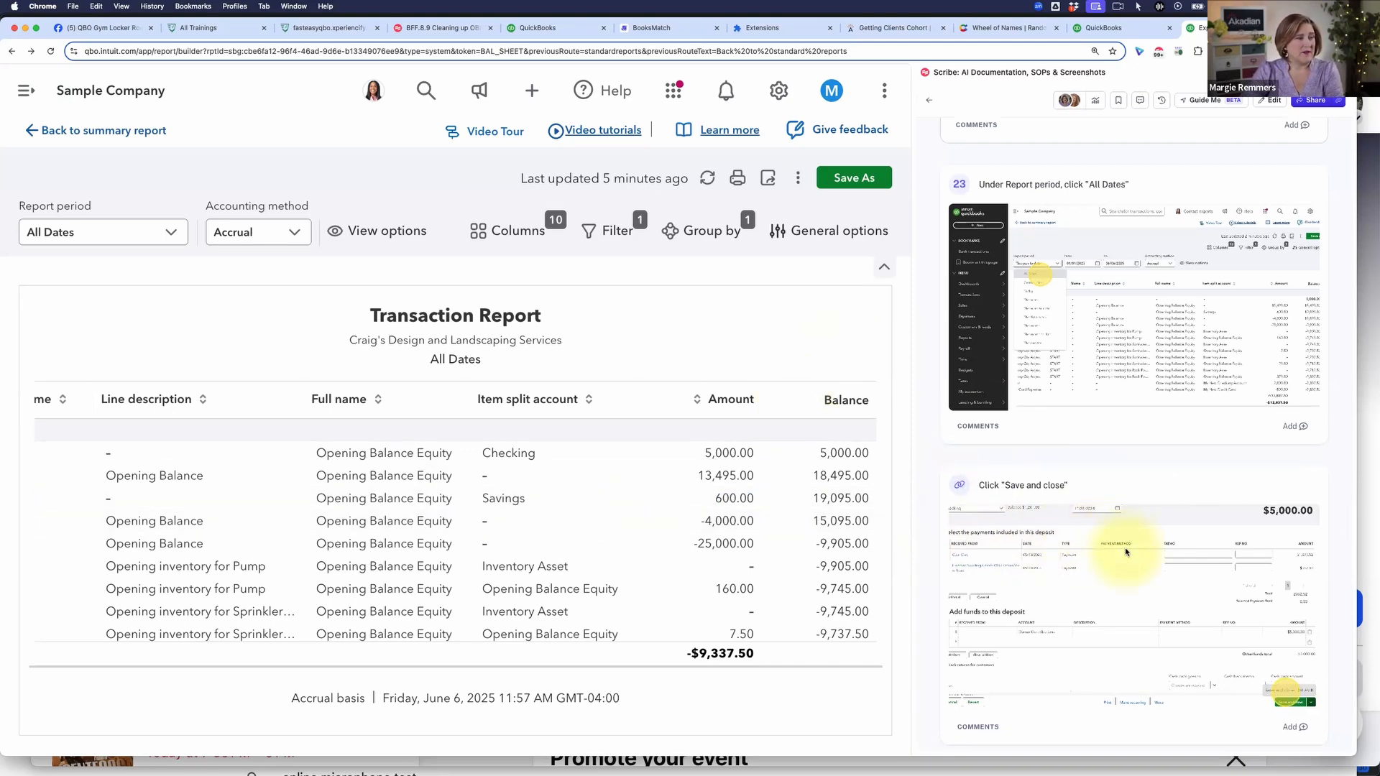
scroll(1125, 551, down, 4)
scroll(1124, 551, down, 2)
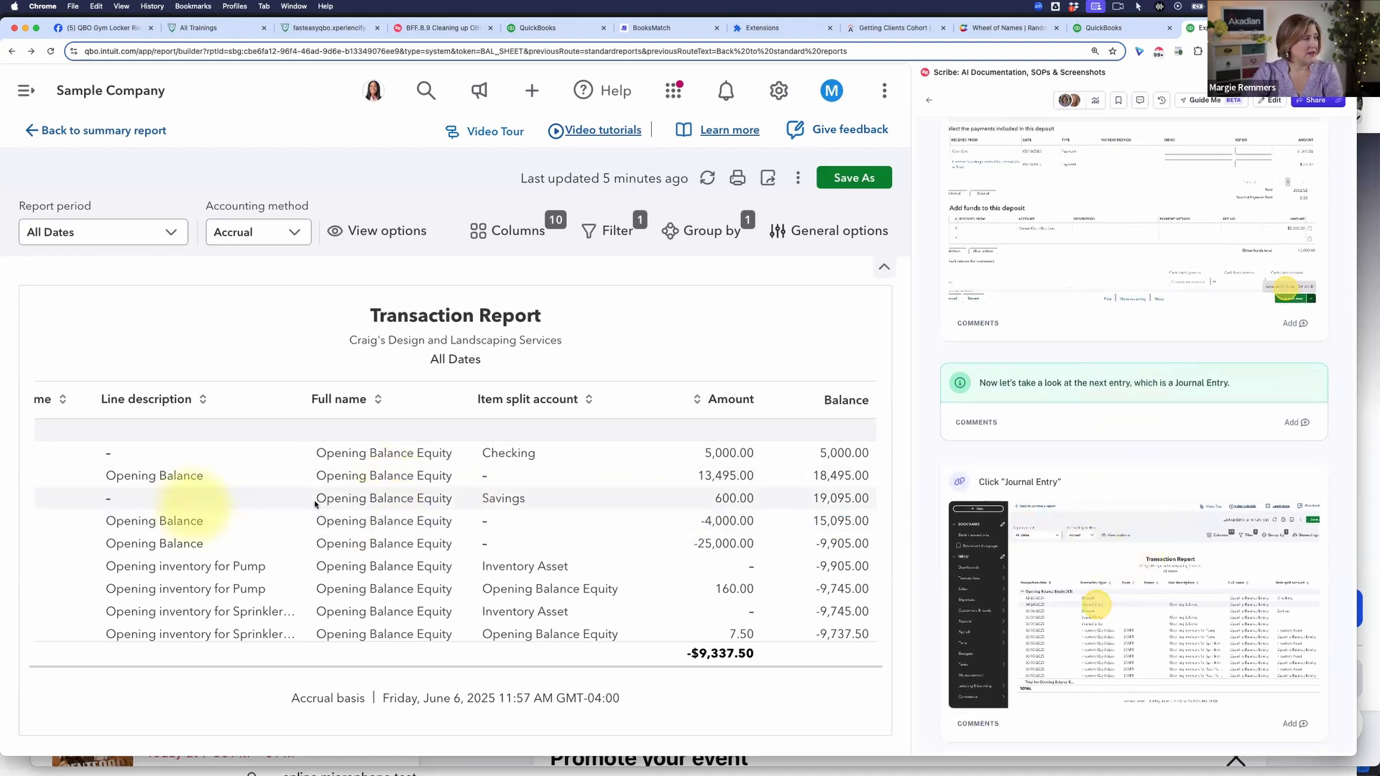
scroll(316, 503, left, 5)
scroll(314, 504, left, 3)
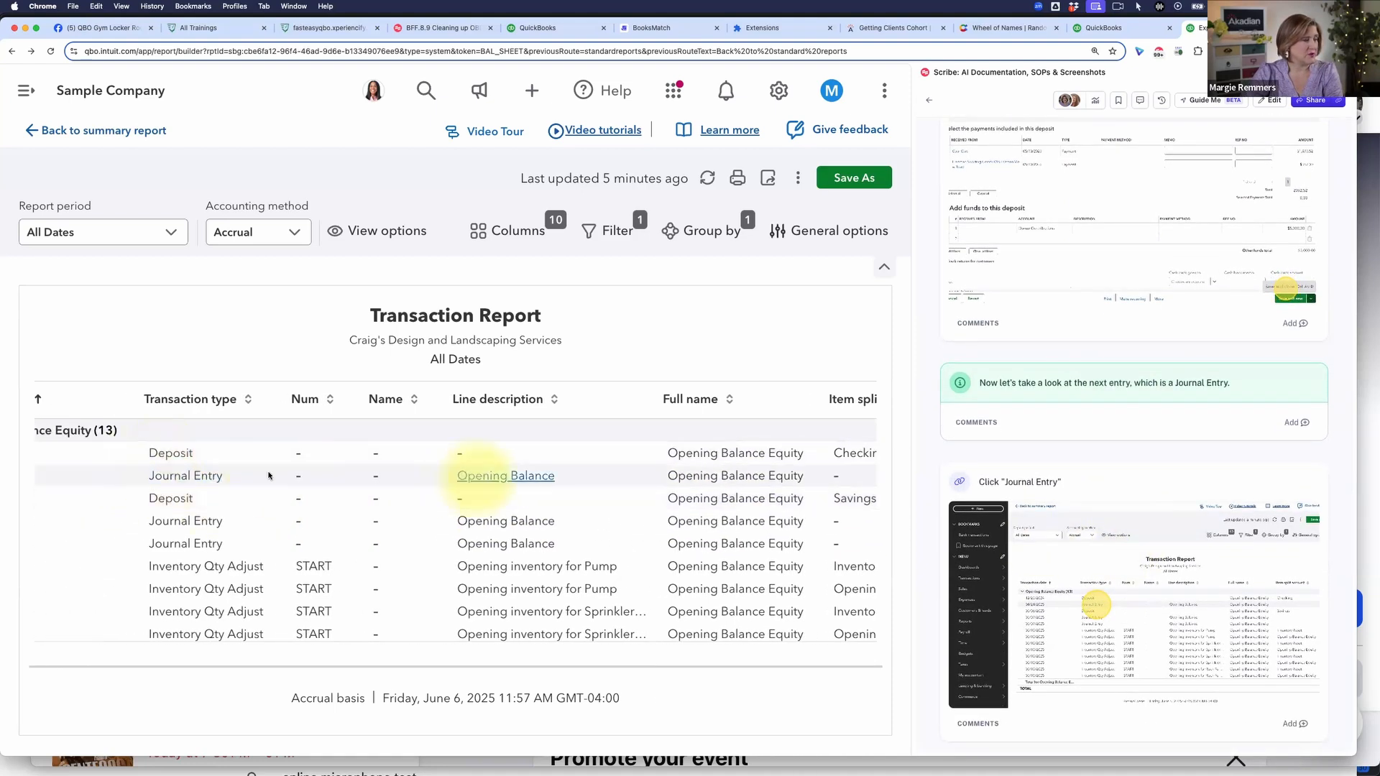
click(188, 477)
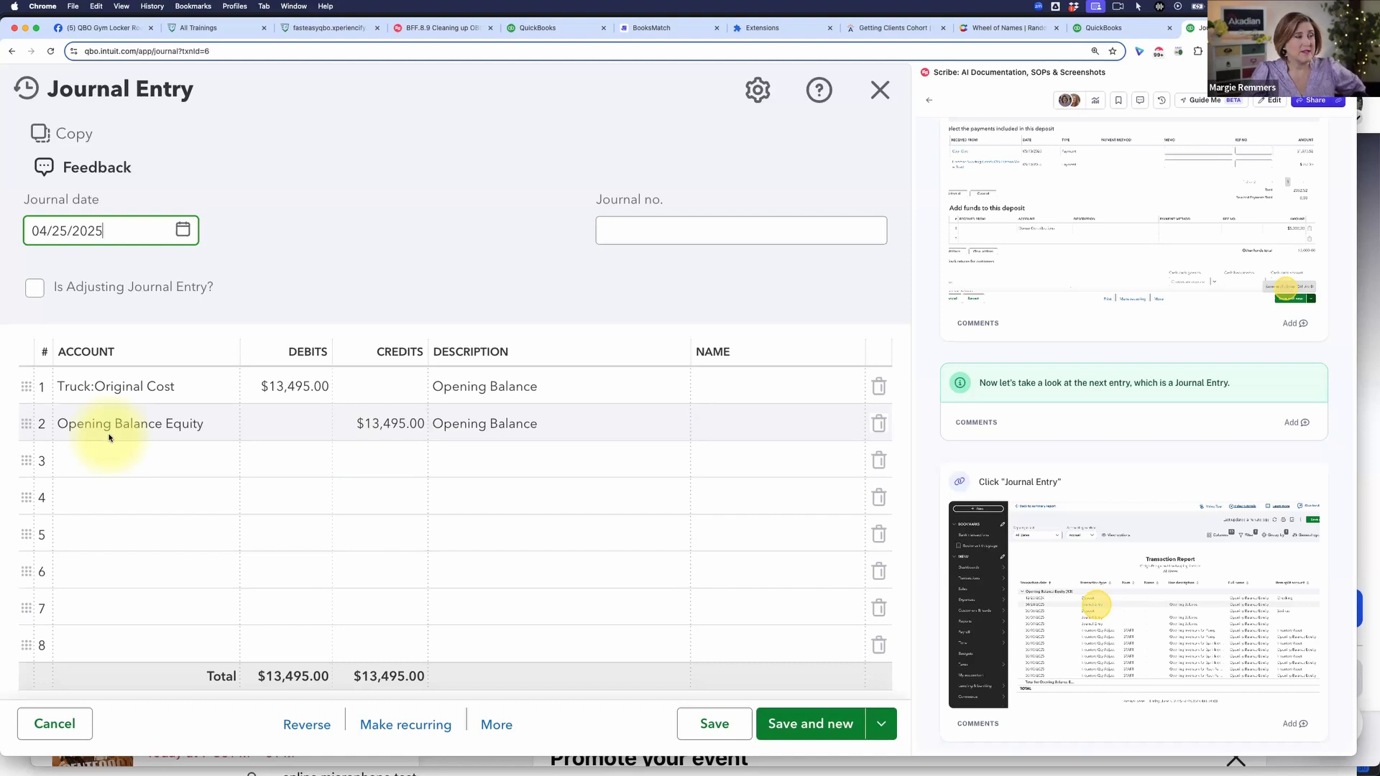
Step: Change the journal entry's line 2 account to Checking, then save and close it, accepting the change to the reconciled transaction
click(200, 431)
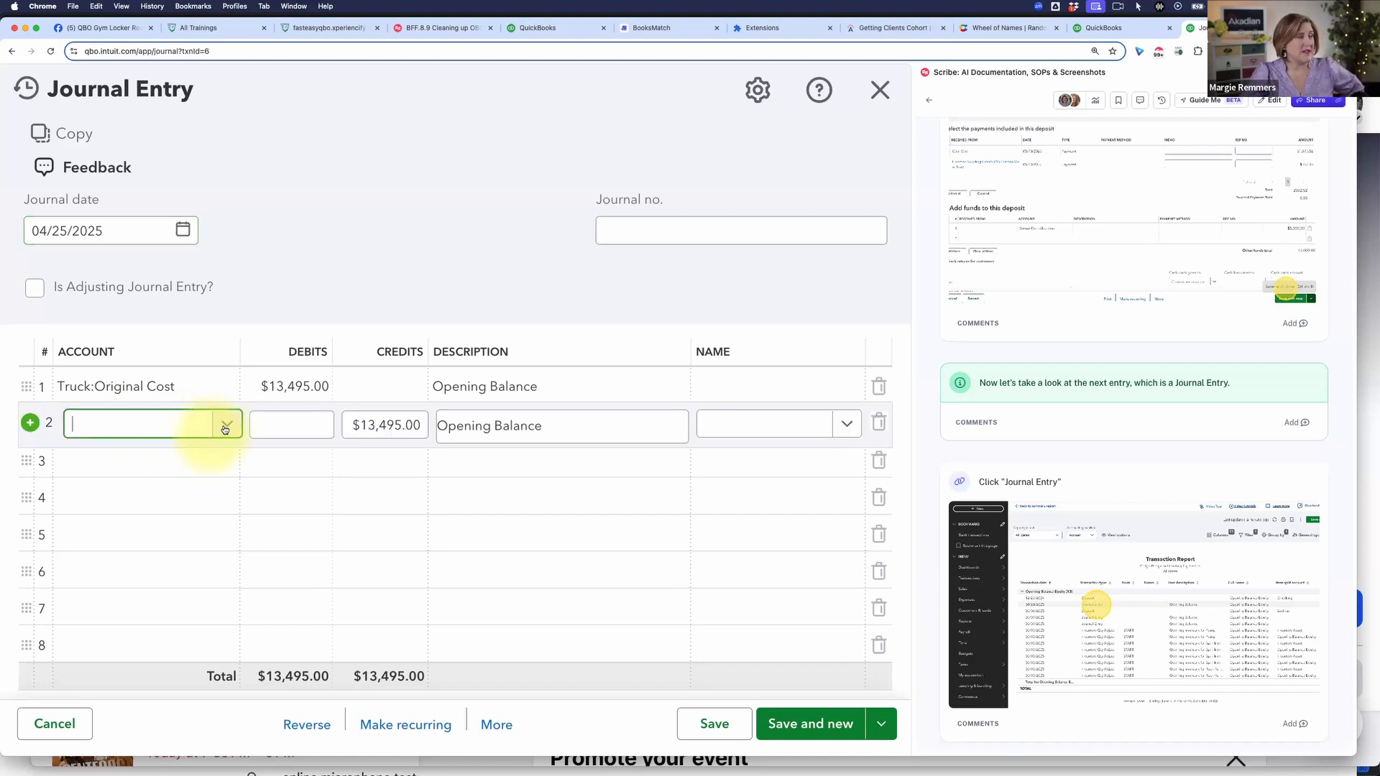
click(227, 427)
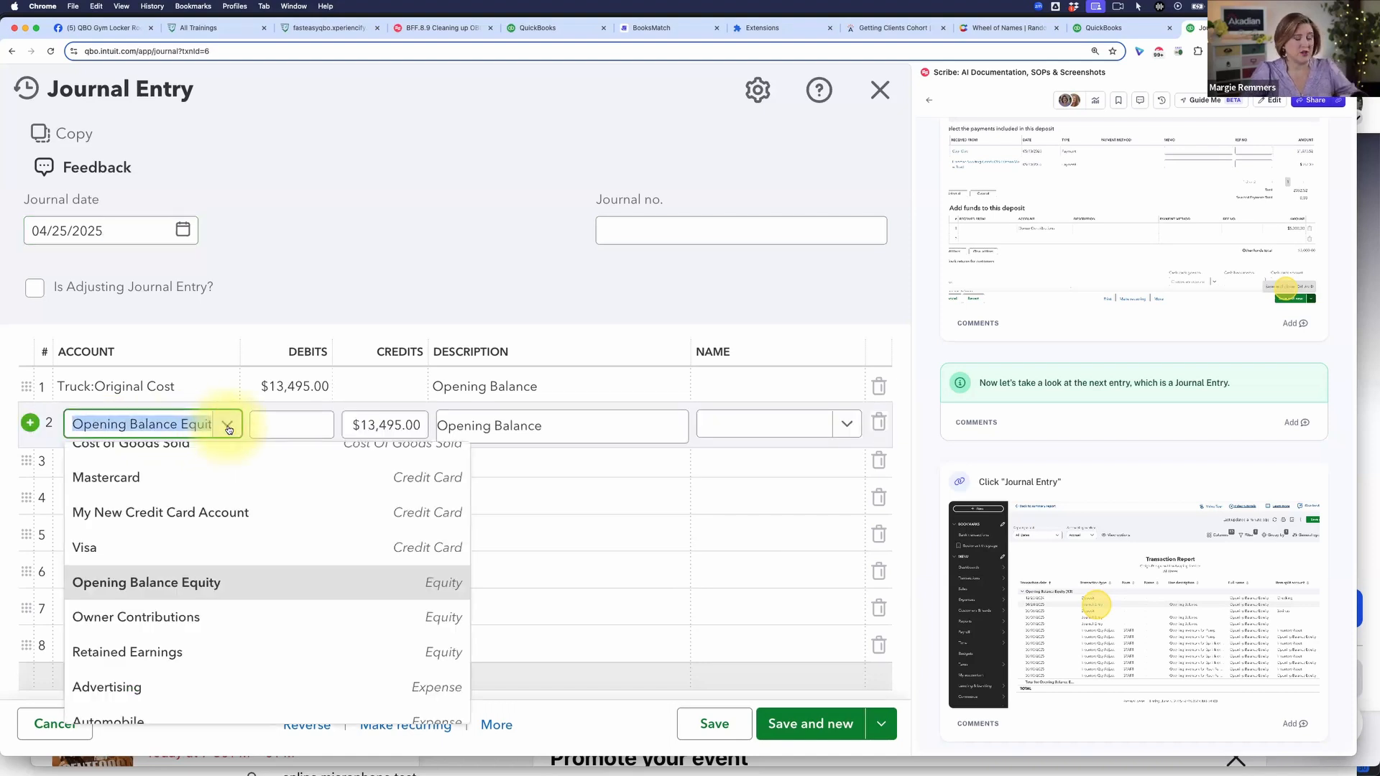
text(check)
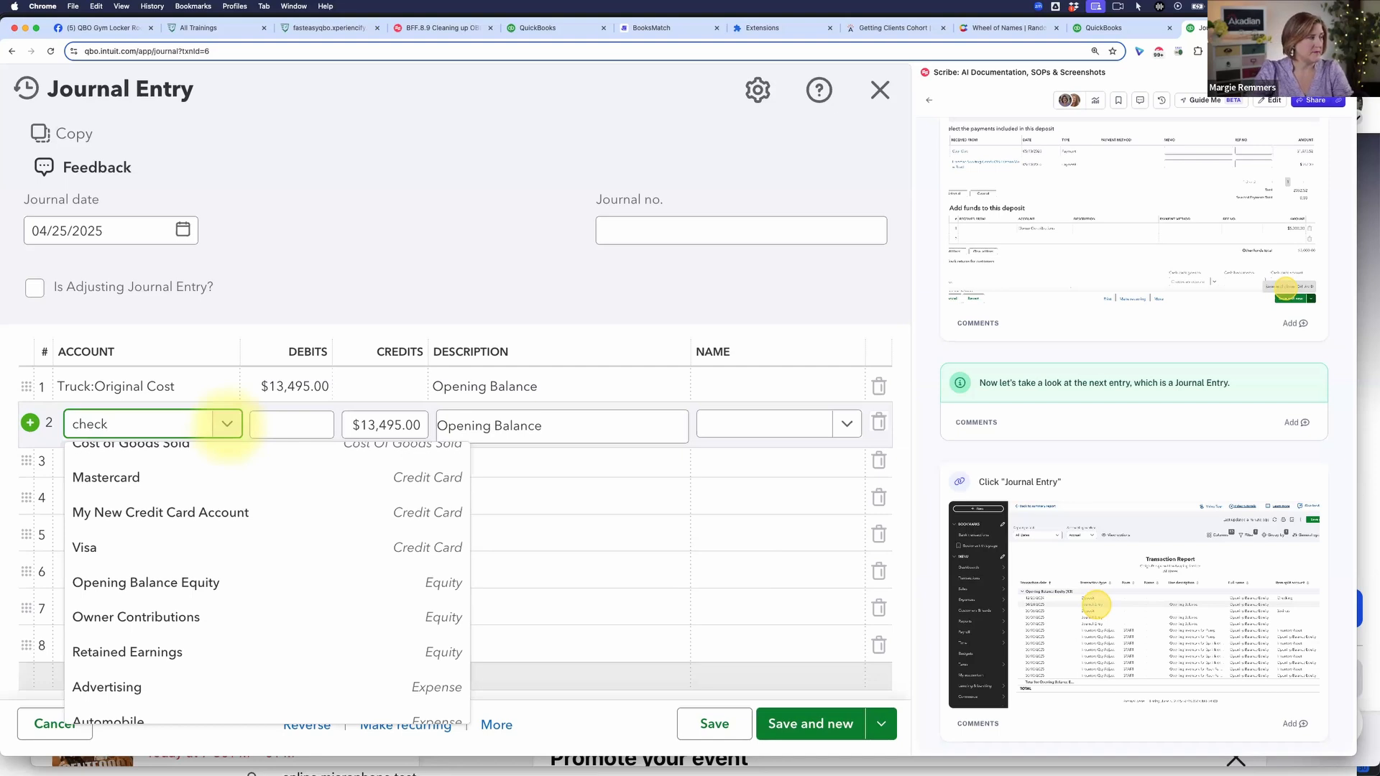
click(179, 530)
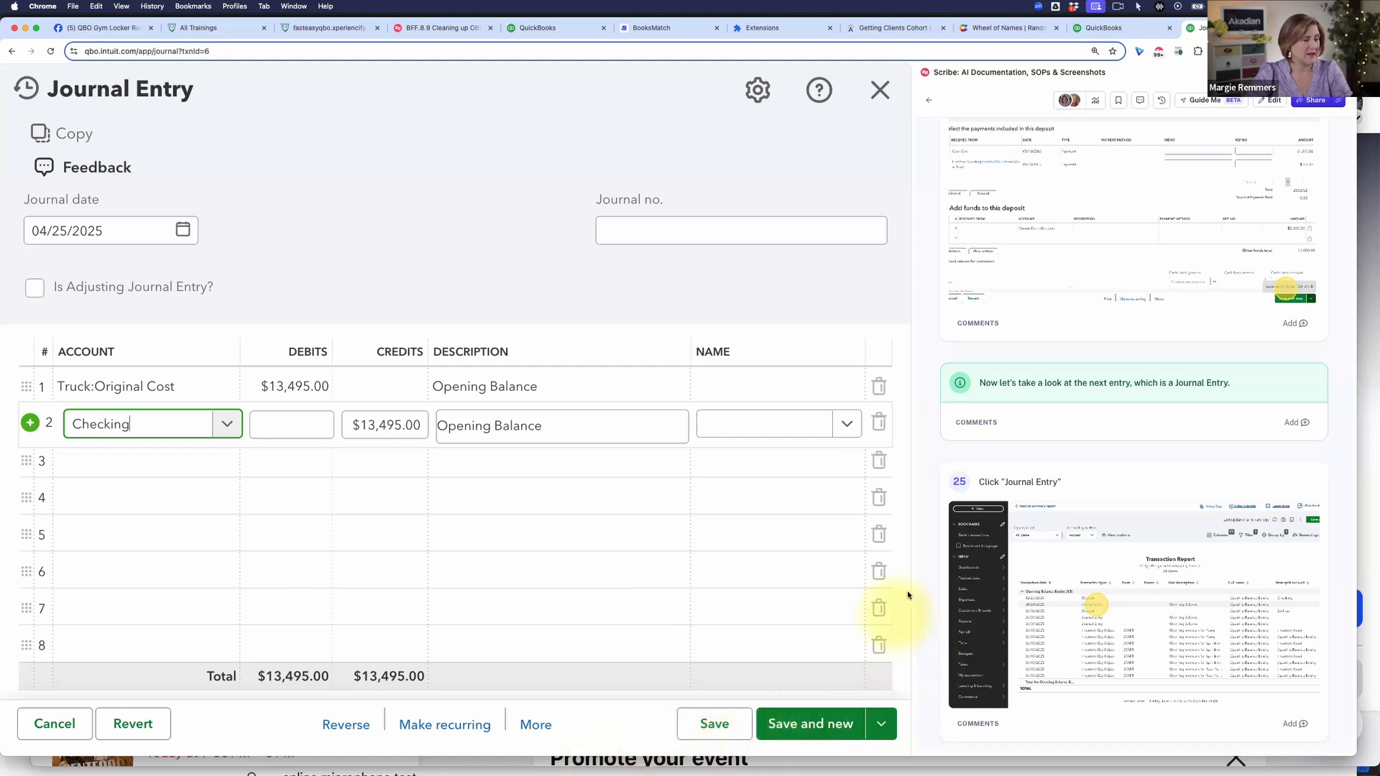
click(881, 723)
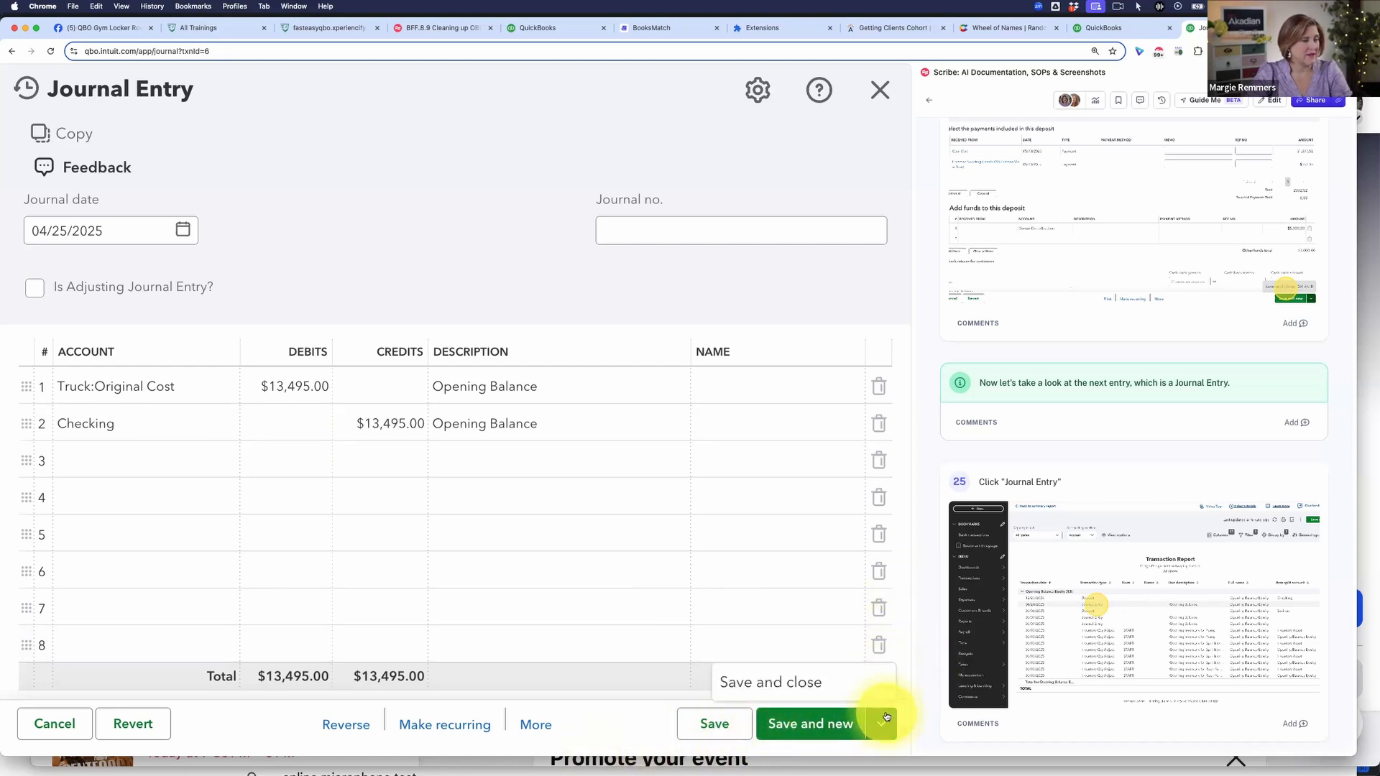
click(778, 684)
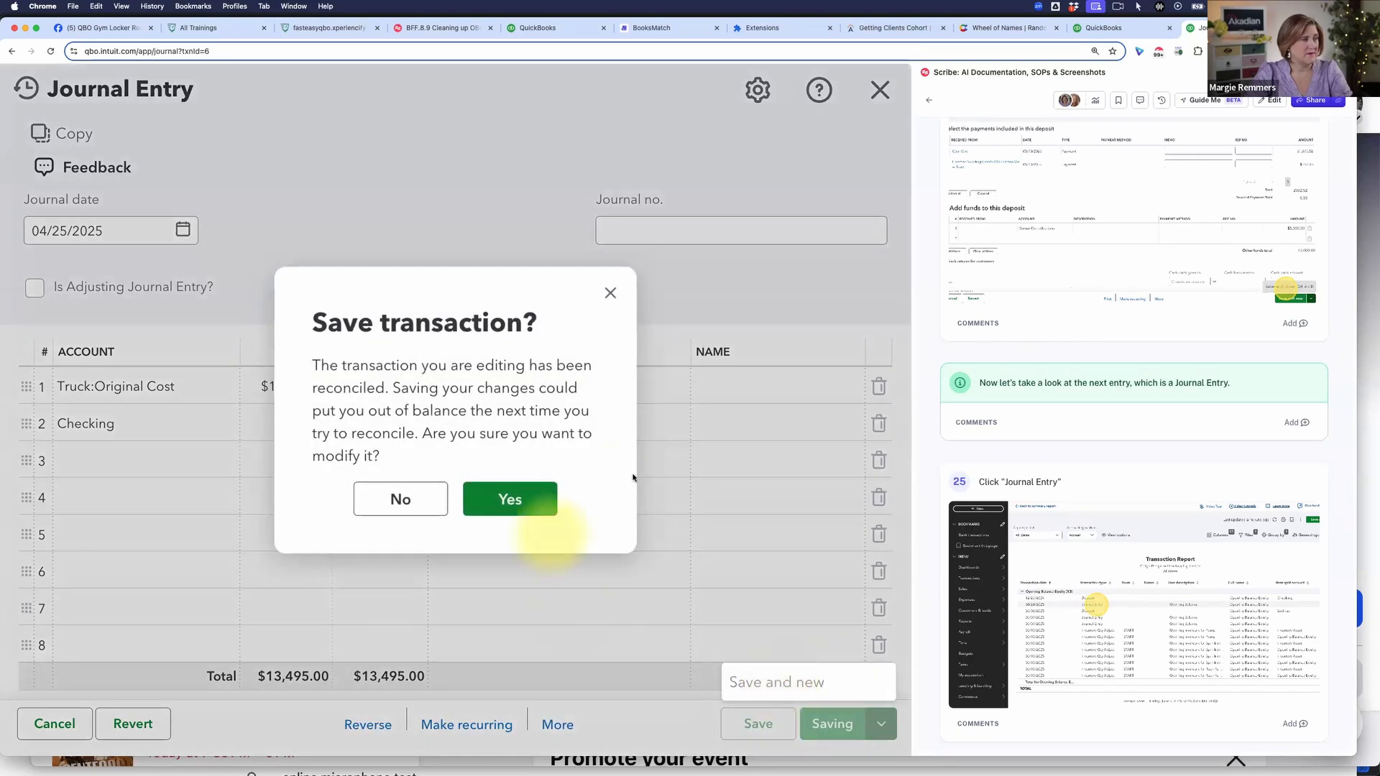
click(515, 499)
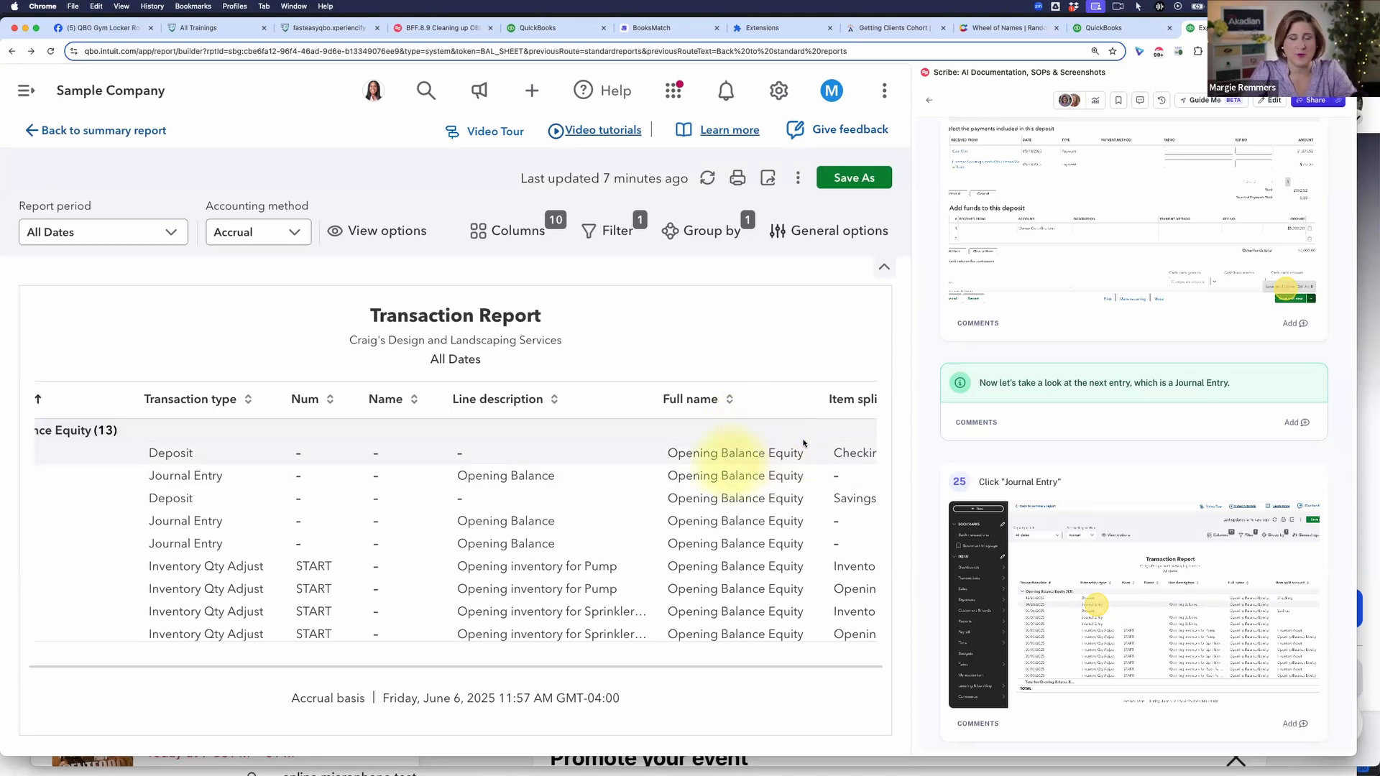
Step: Open the 600.00 Savings deposit from the report, set its line 1 account to Owner Contributions, and save and close it
scroll(1157, 541, down, 3)
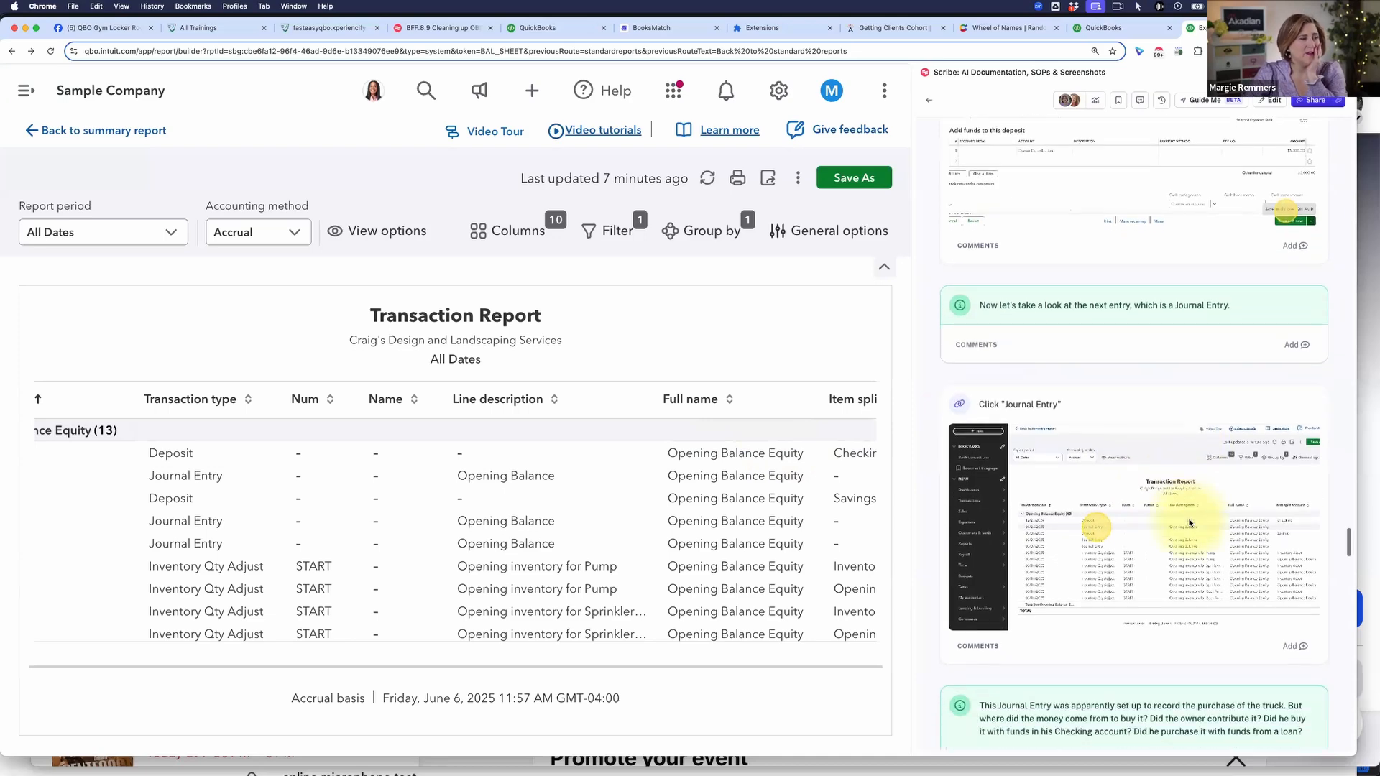
click(172, 500)
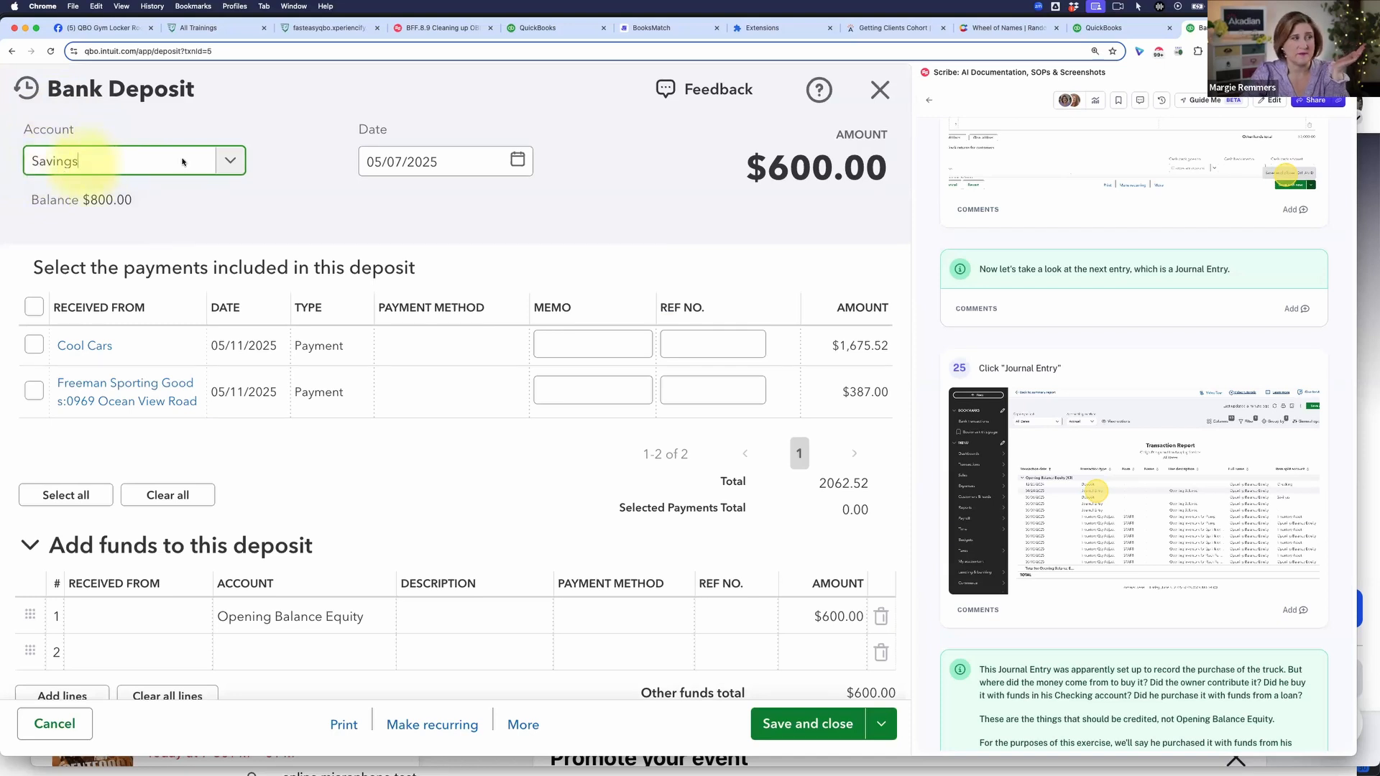
click(329, 622)
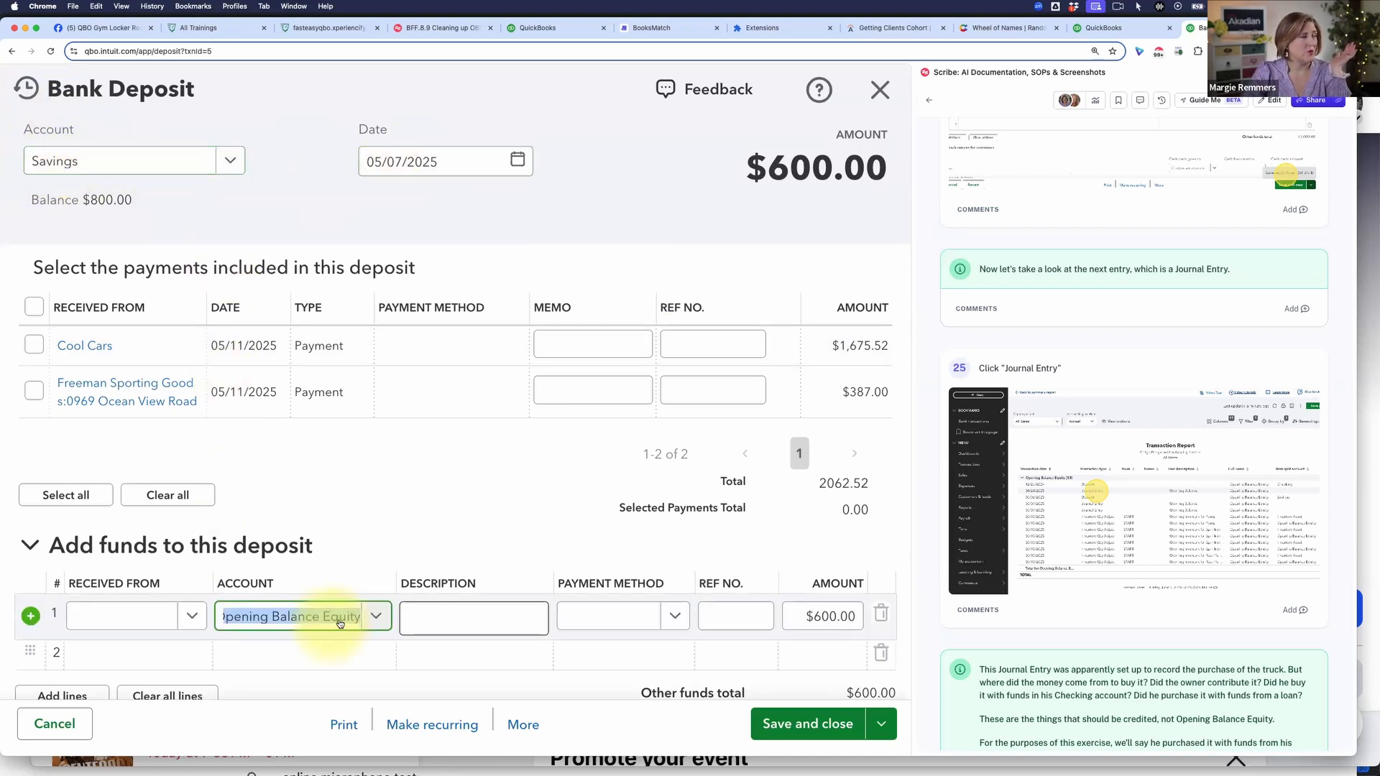
text(owner)
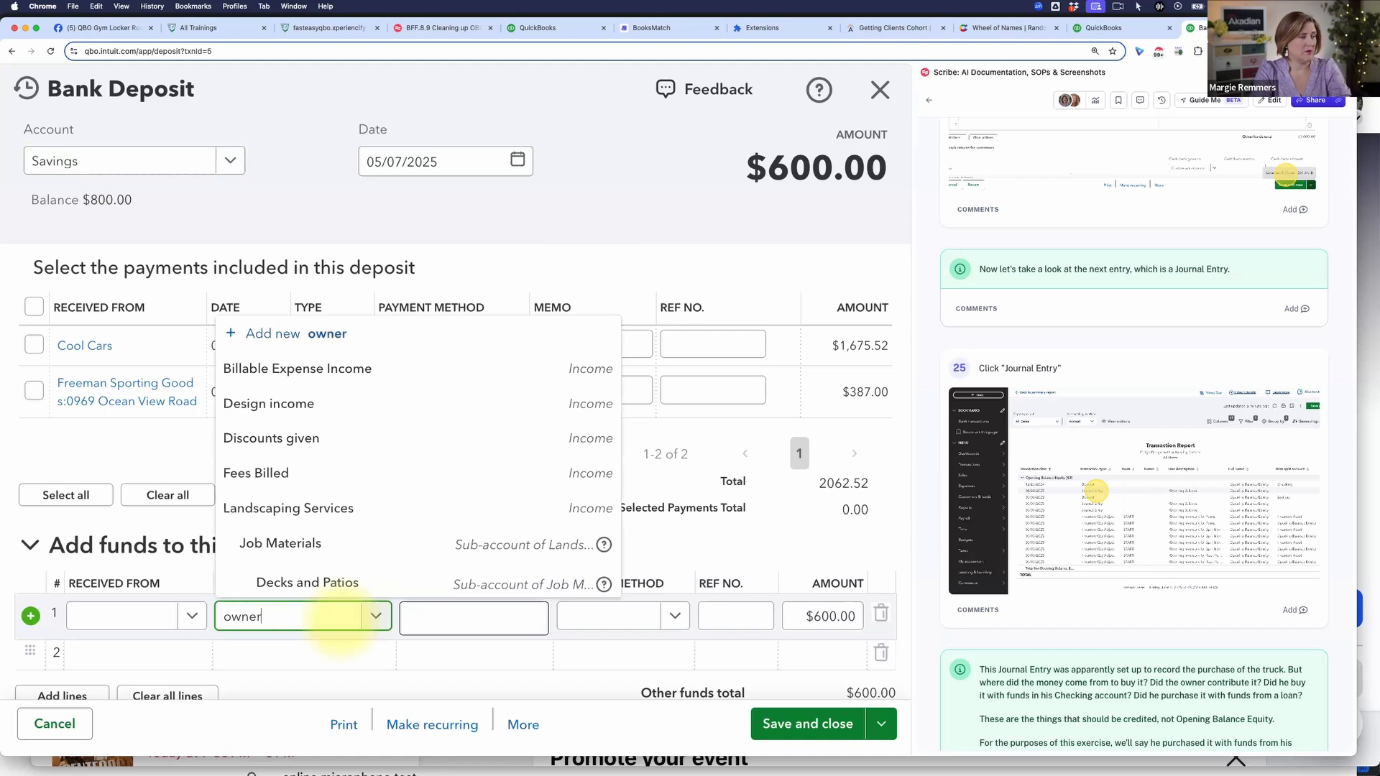
click(350, 590)
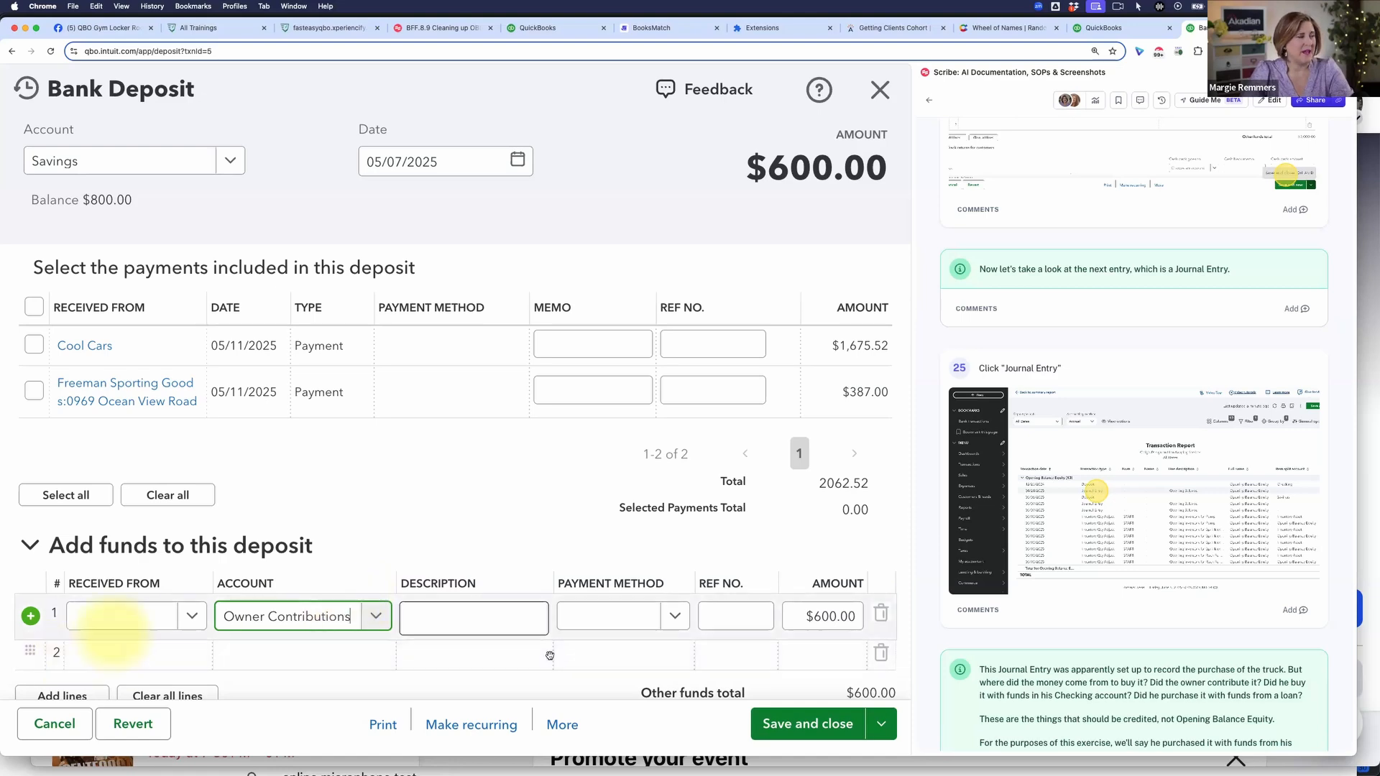
click(819, 724)
scroll(1169, 610, down, 1)
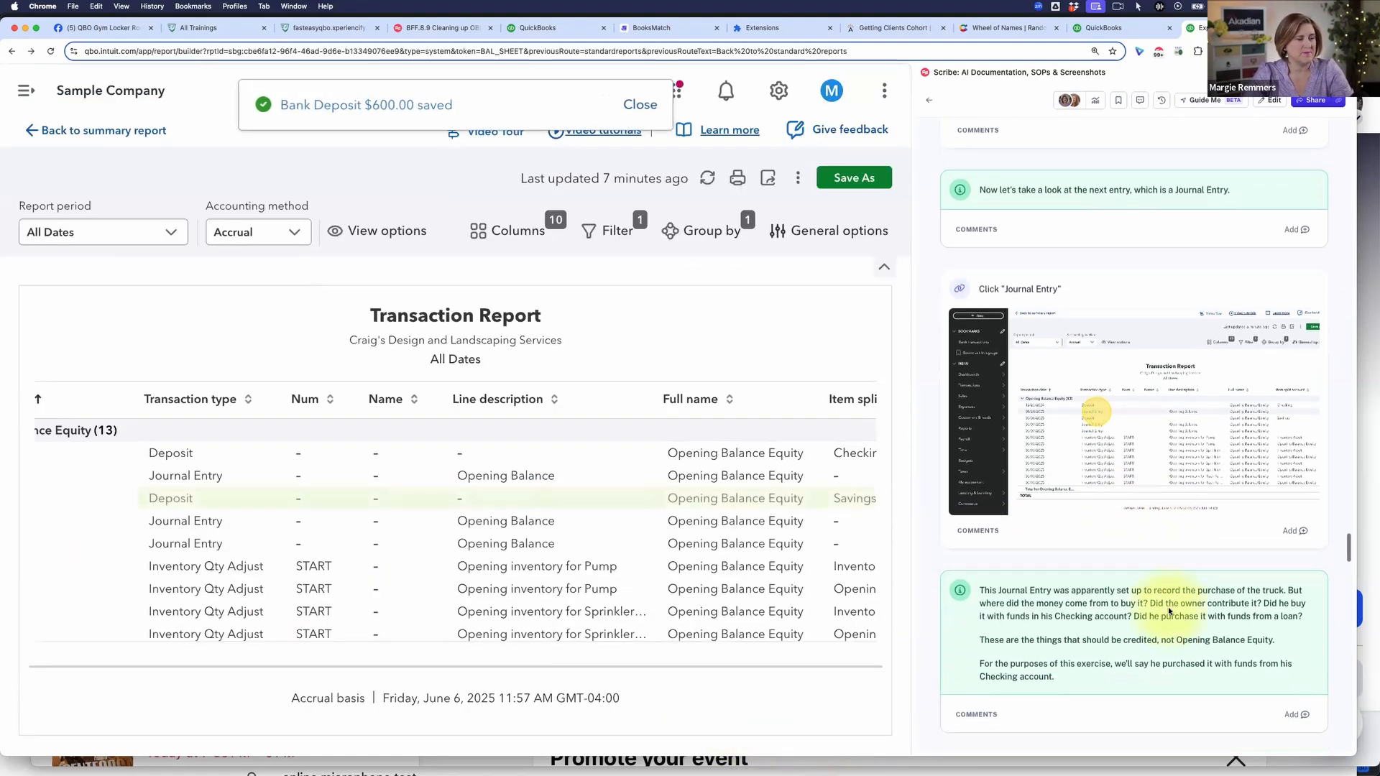
Step: Follow the guide to instruction 34 and open the 4,000.00 Loan Payable journal entry from the transaction report
scroll(1167, 606, down, 6)
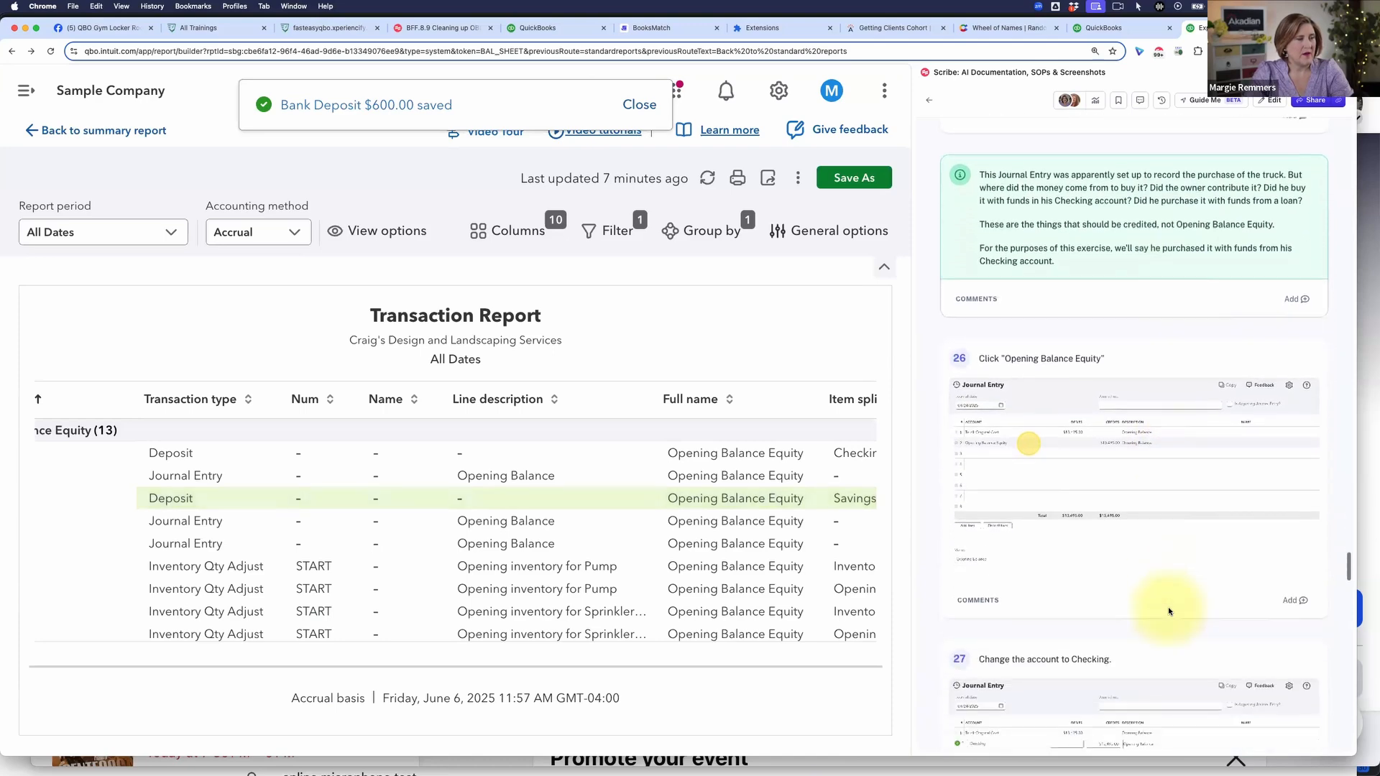
scroll(1167, 606, down, 5)
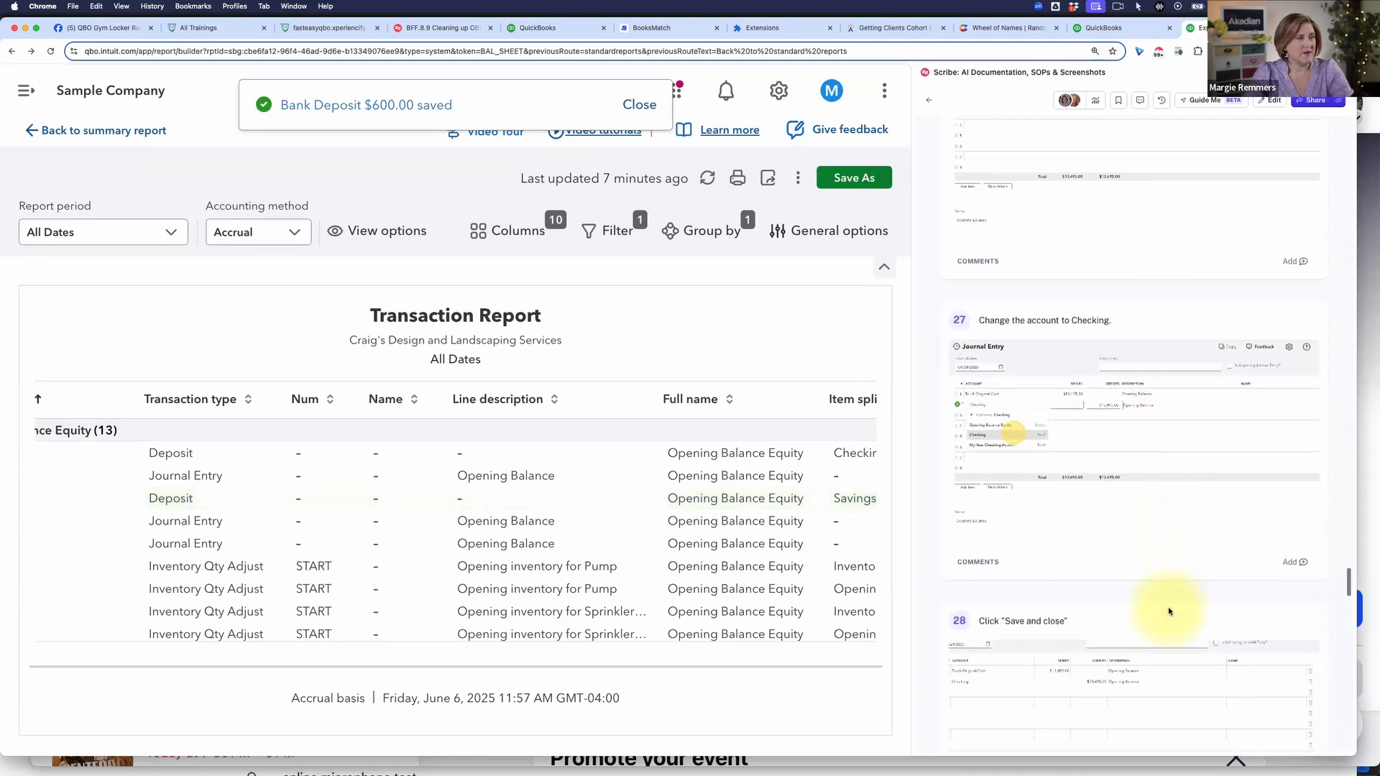
scroll(1167, 606, down, 4)
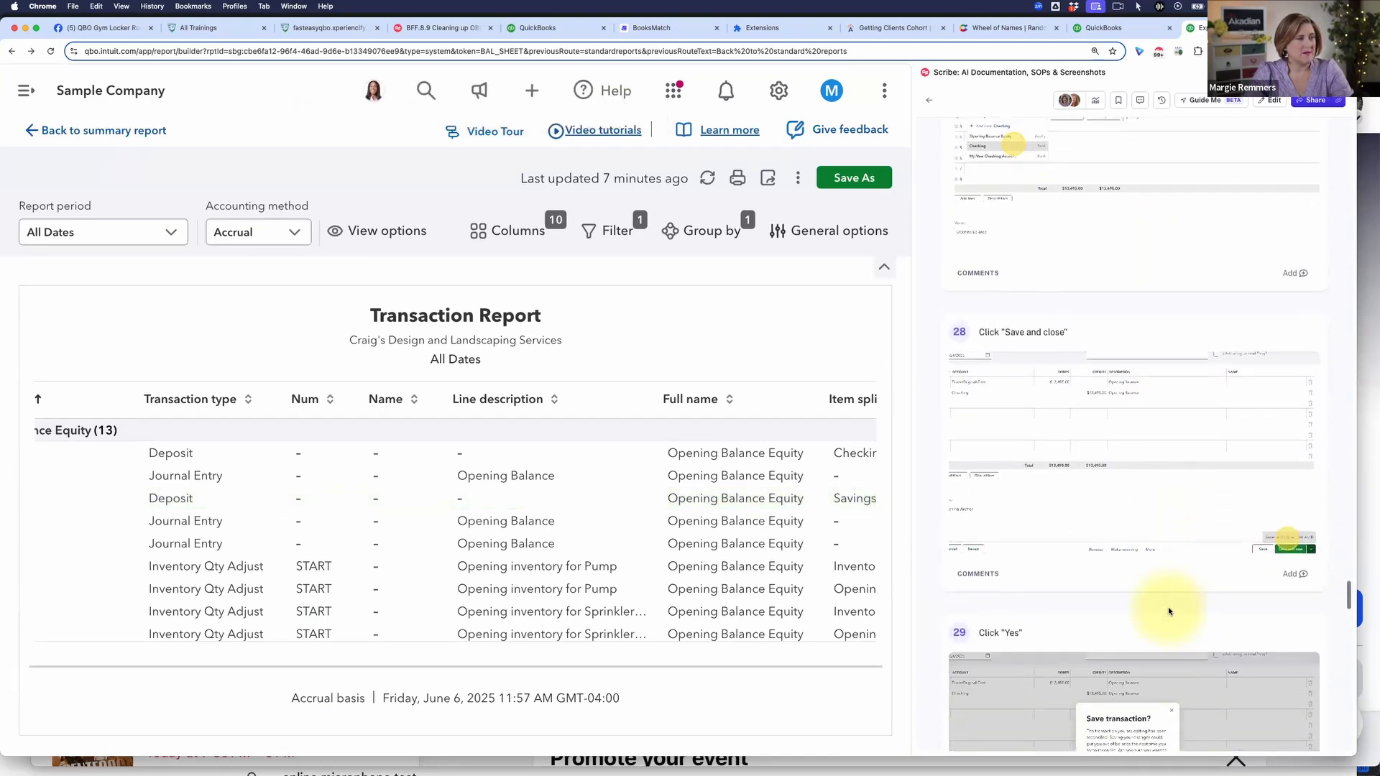
scroll(1167, 607, down, 9)
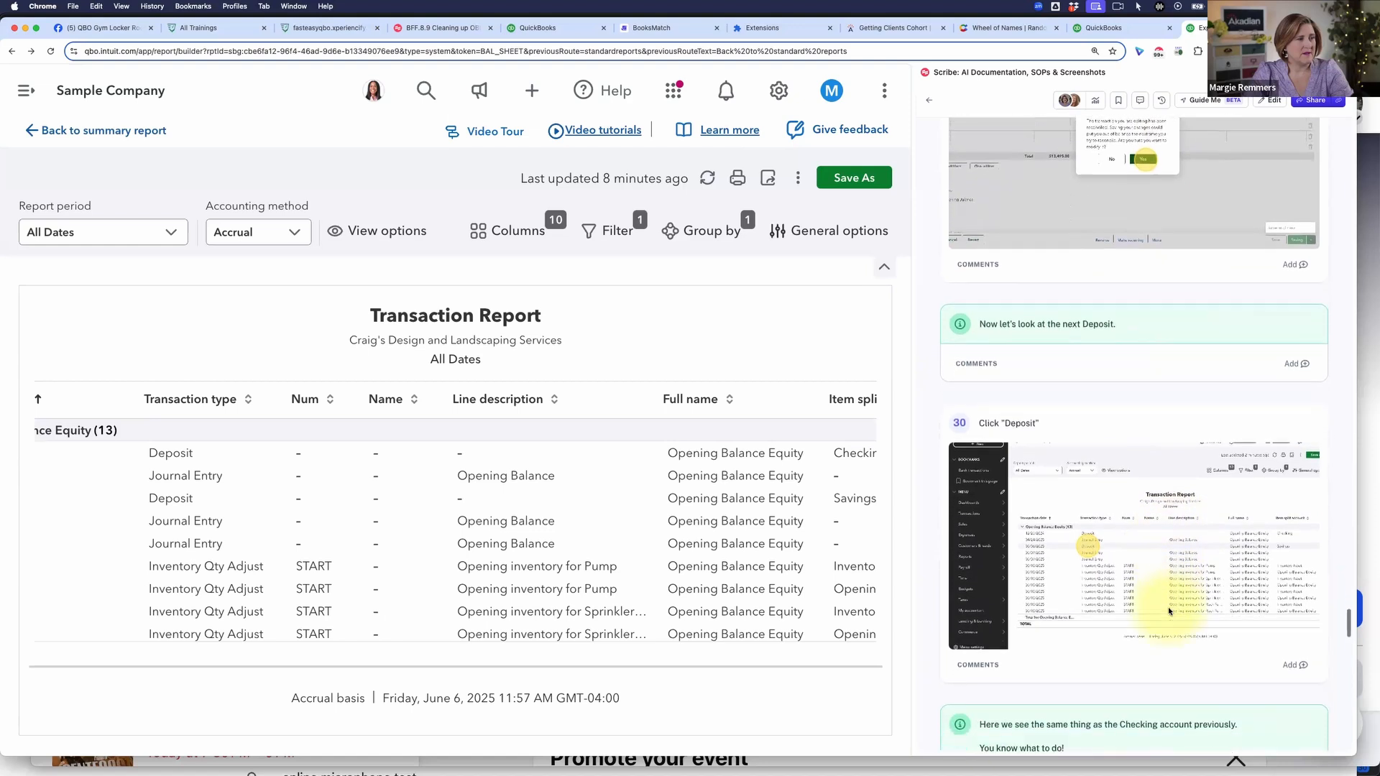
scroll(1167, 606, down, 5)
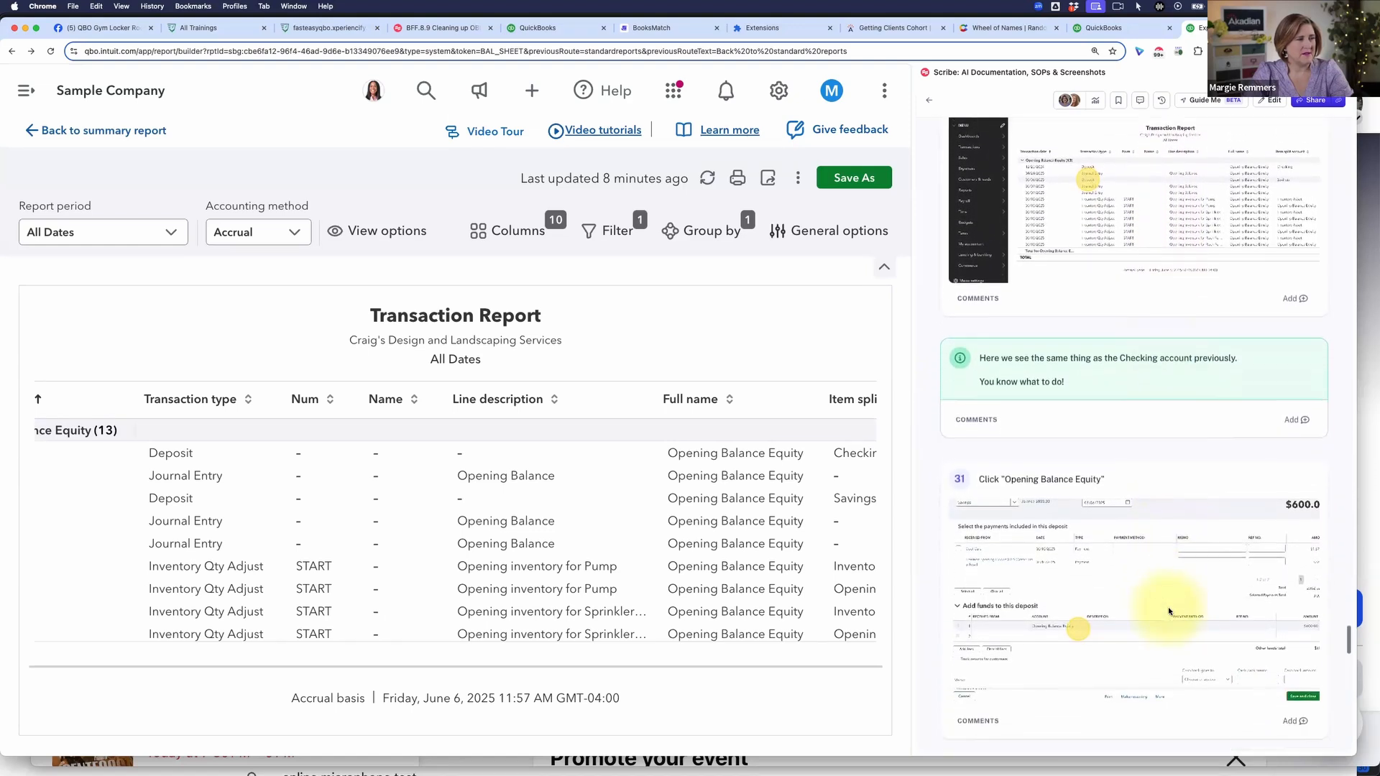
scroll(1167, 606, down, 7)
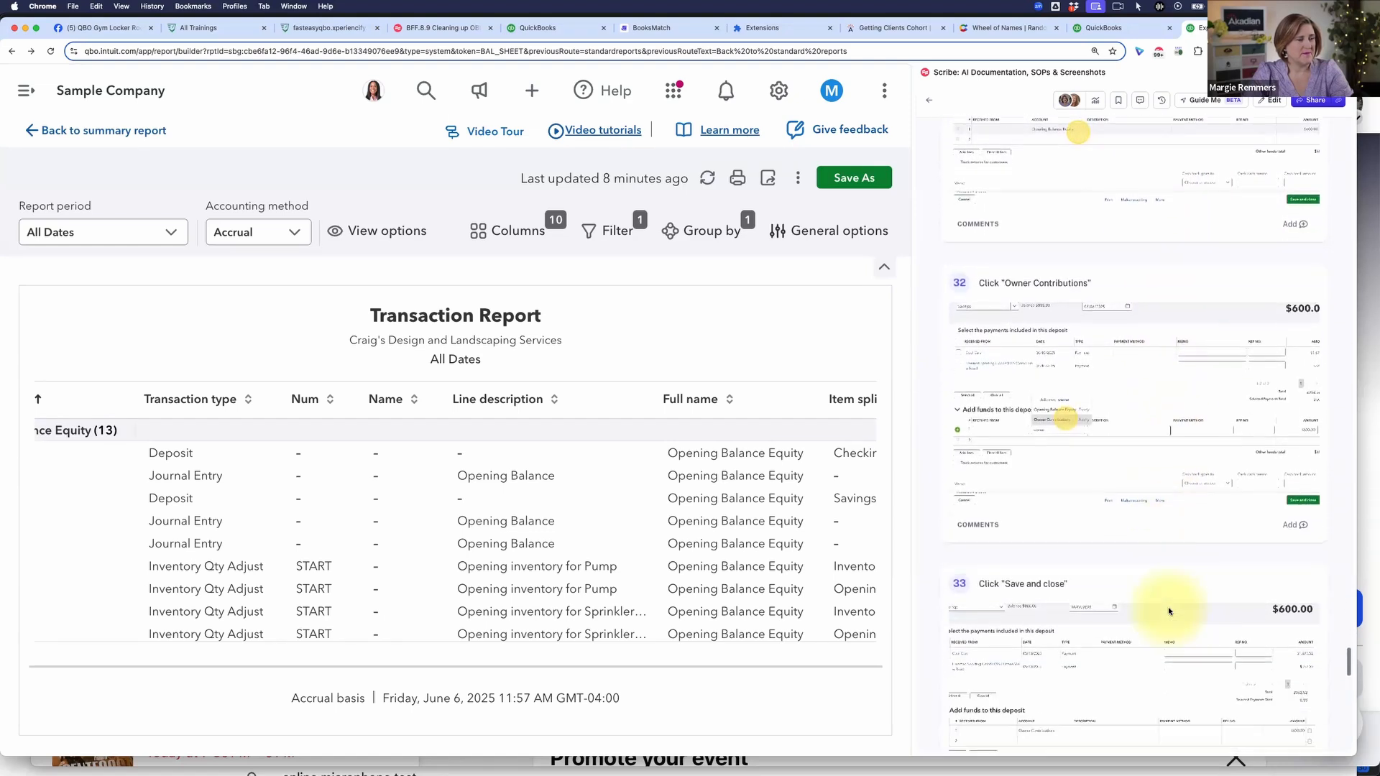
scroll(1167, 607, down, 9)
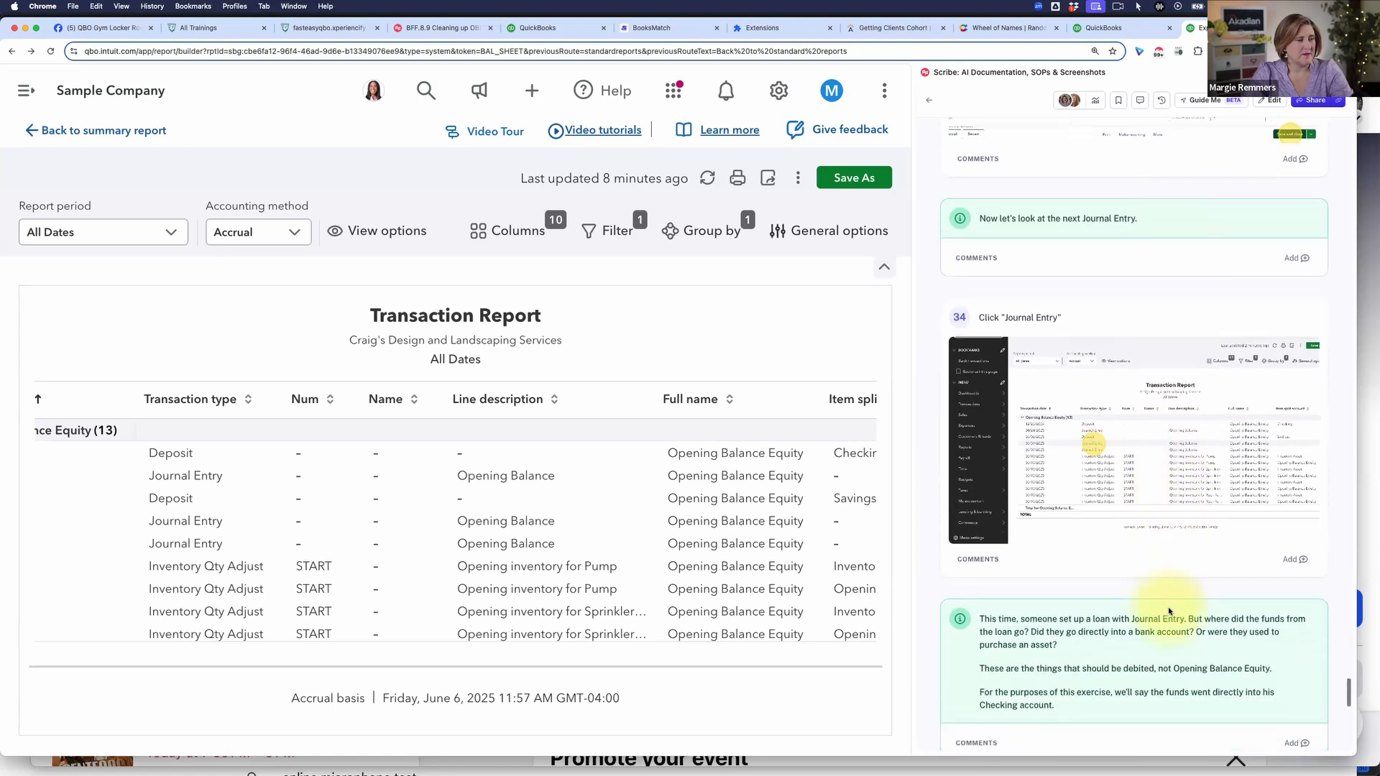
scroll(1167, 607, down, 3)
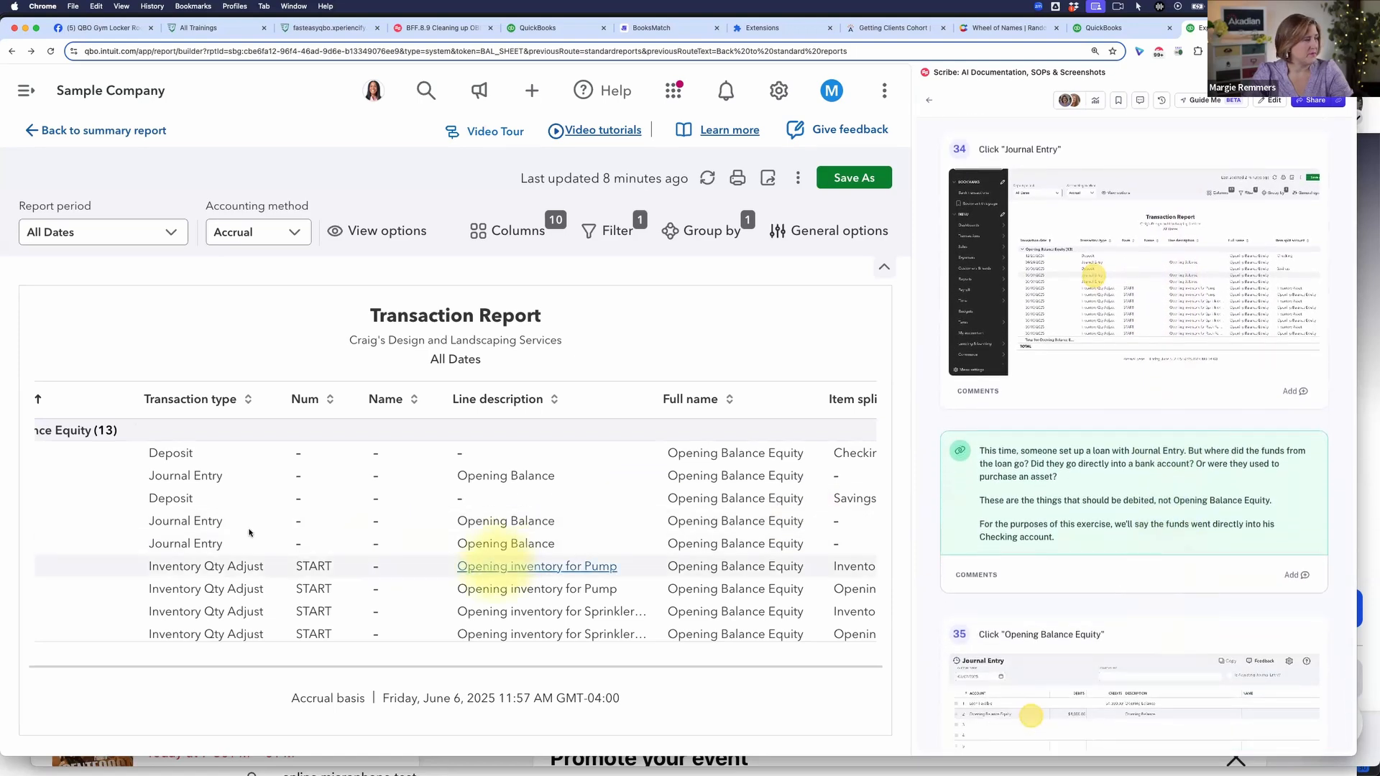
click(186, 522)
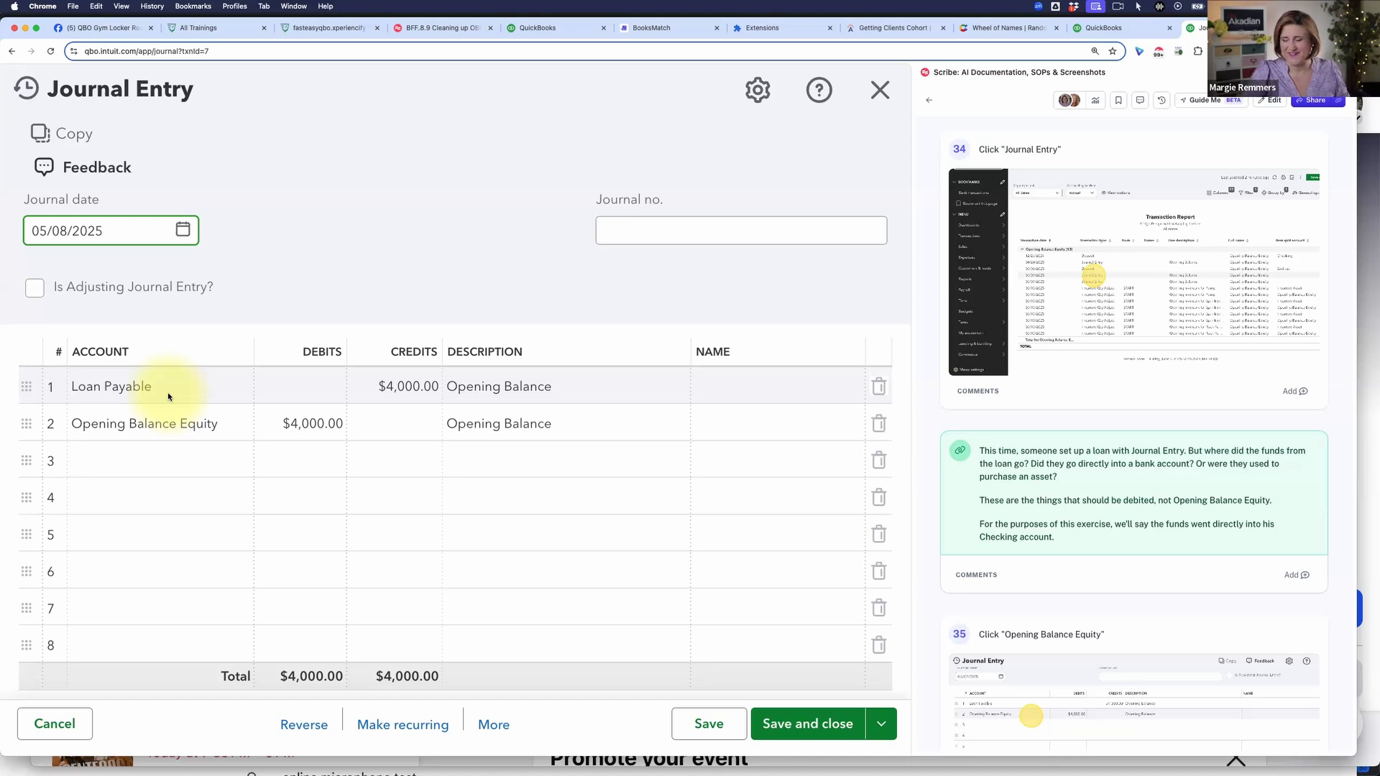
Step: Change the Loan Payable journal entry's line 2 account to Checking, then save and close it, accepting the change to the reconciled transaction
click(191, 431)
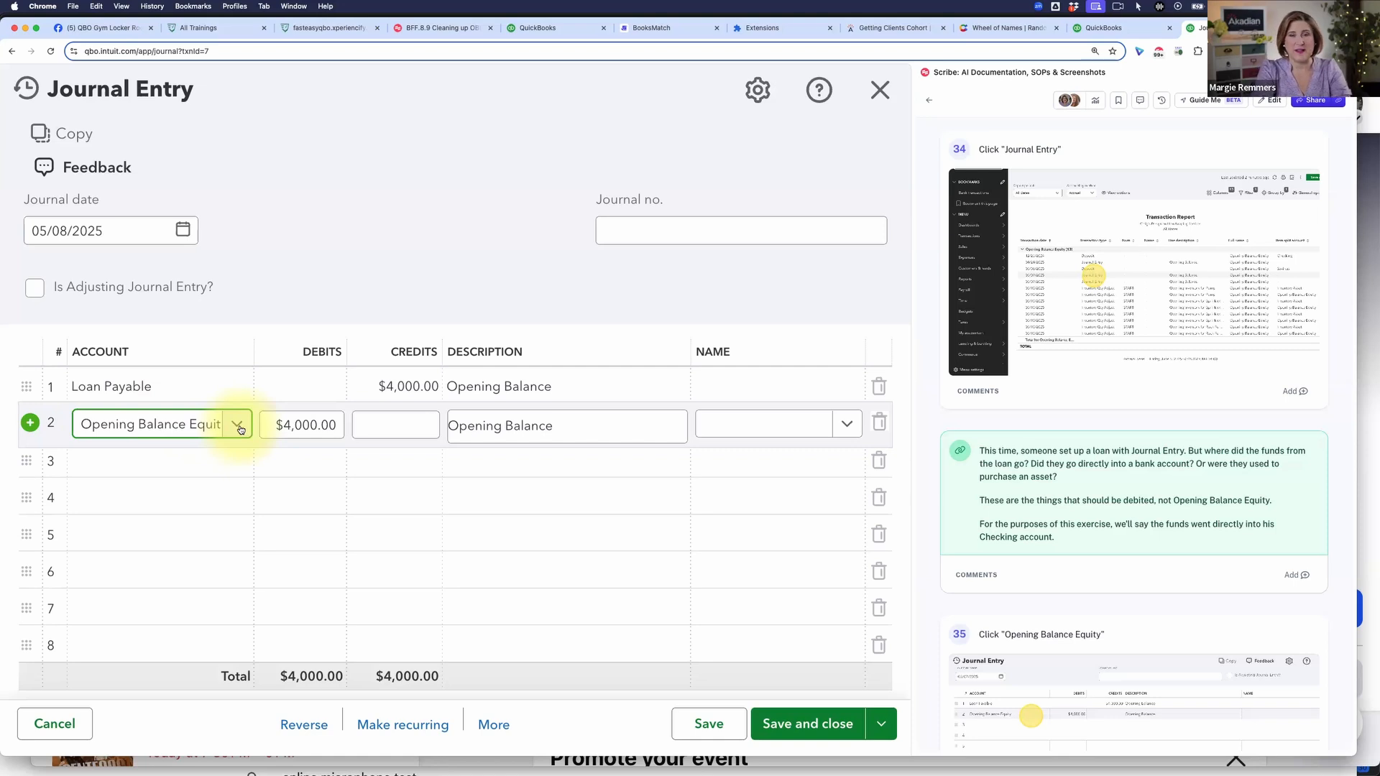
text(chec)
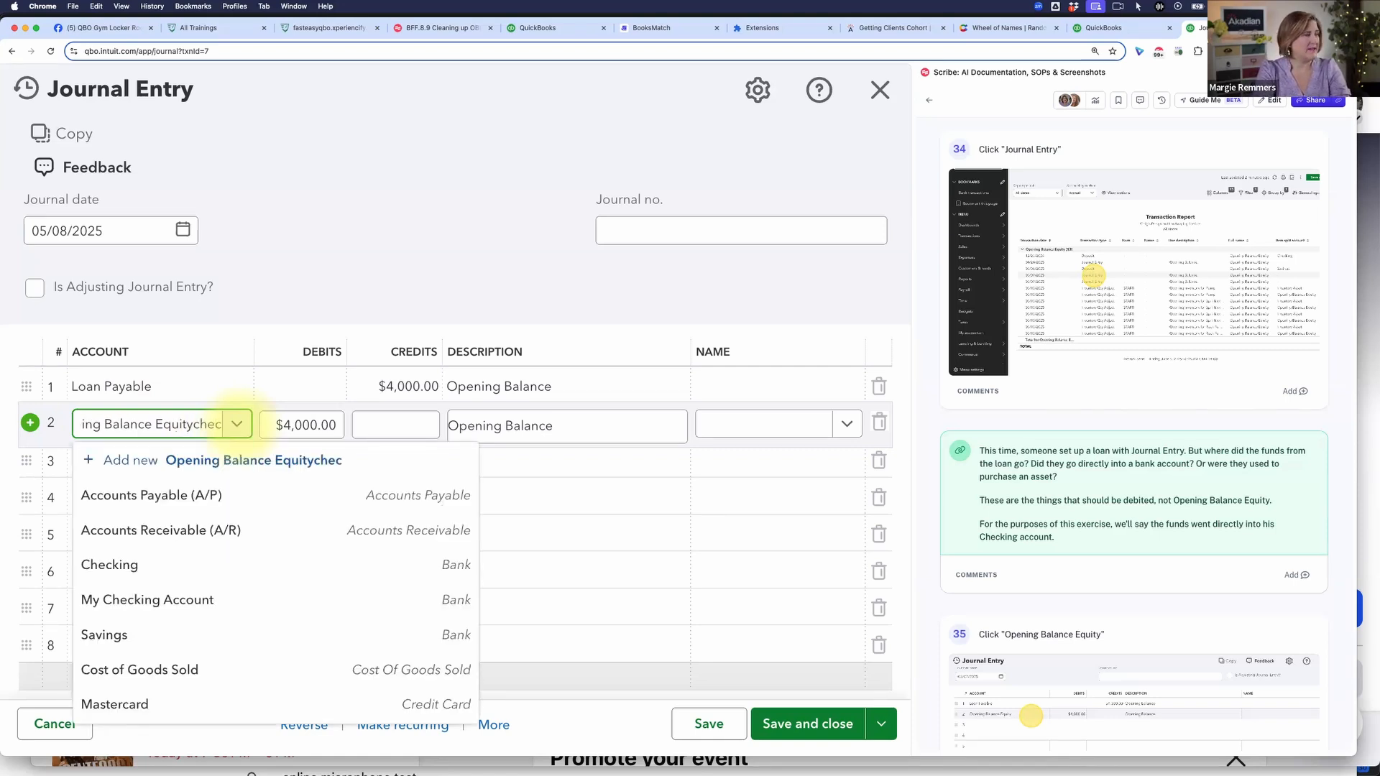
key(super+a)
text(chec)
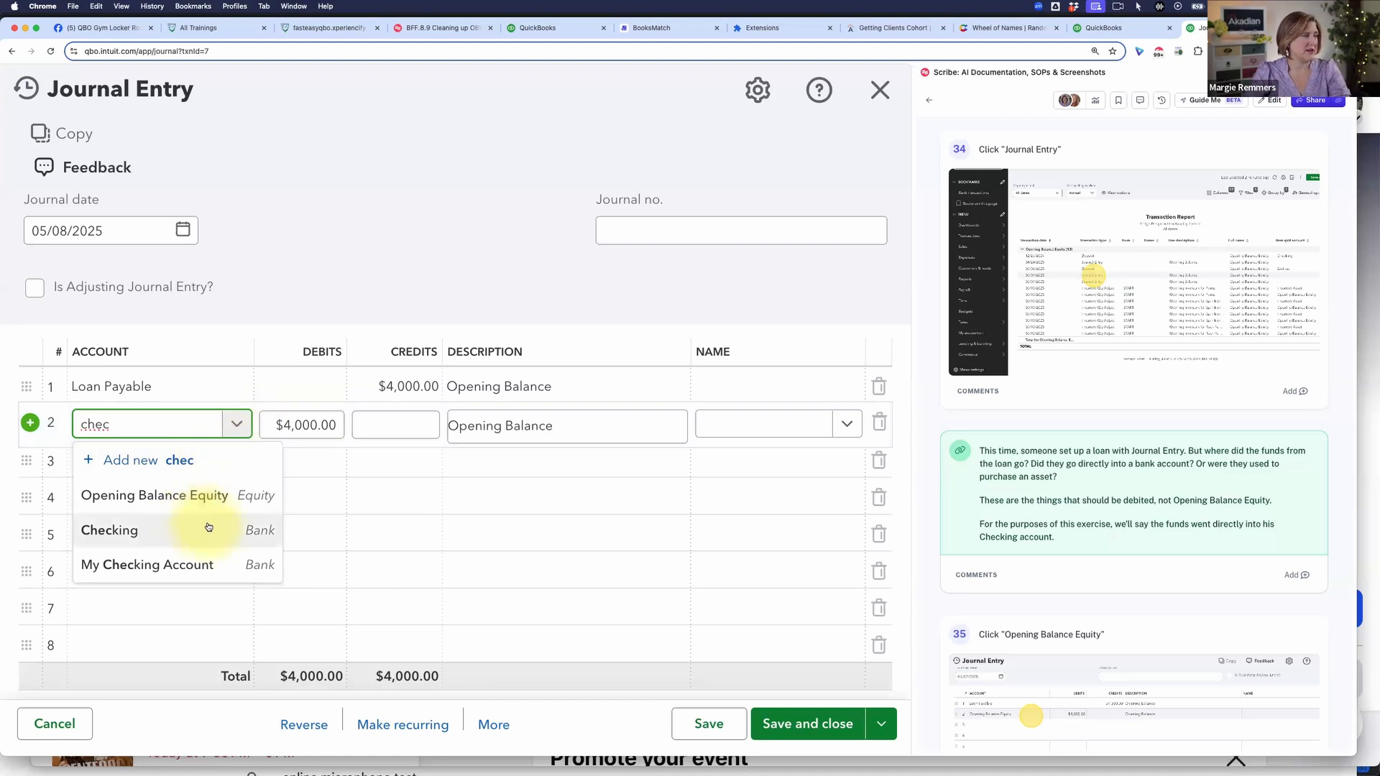
click(205, 529)
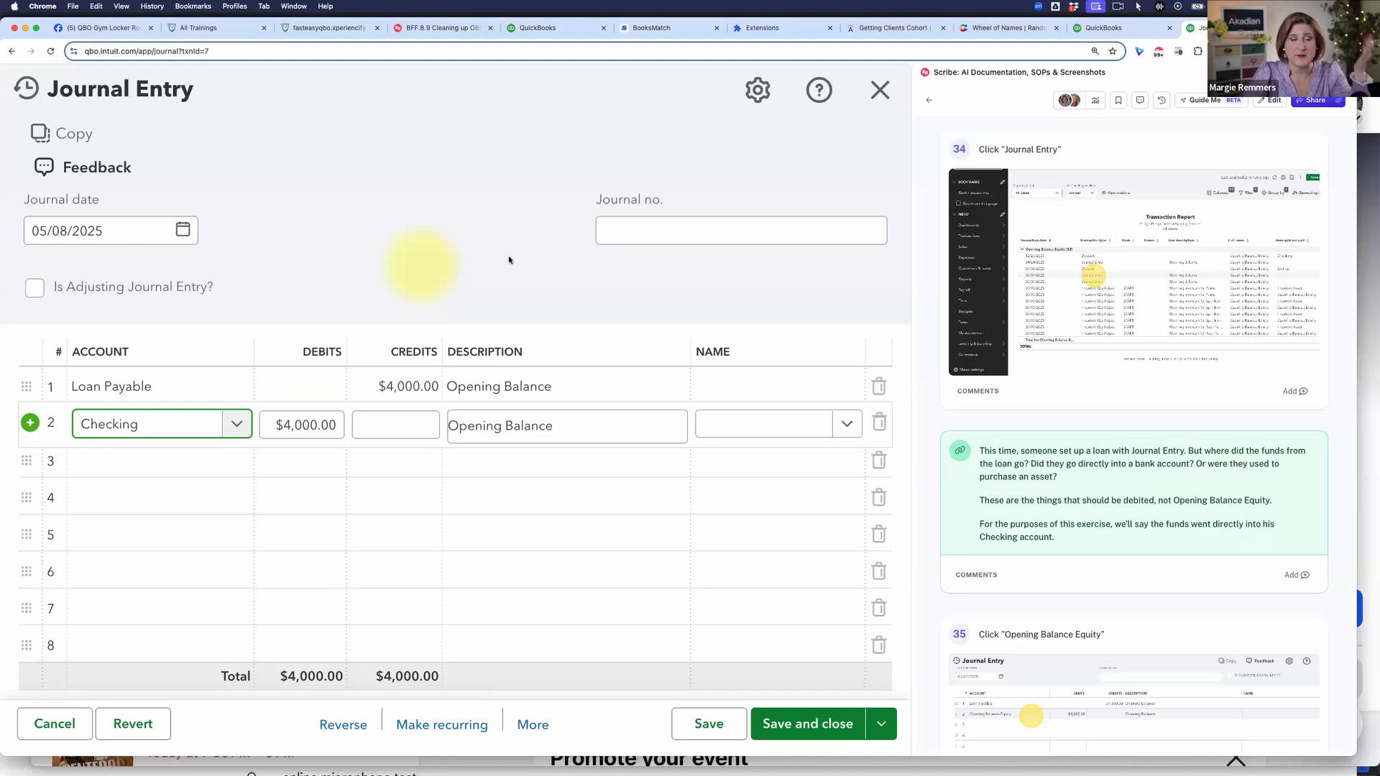
click(818, 726)
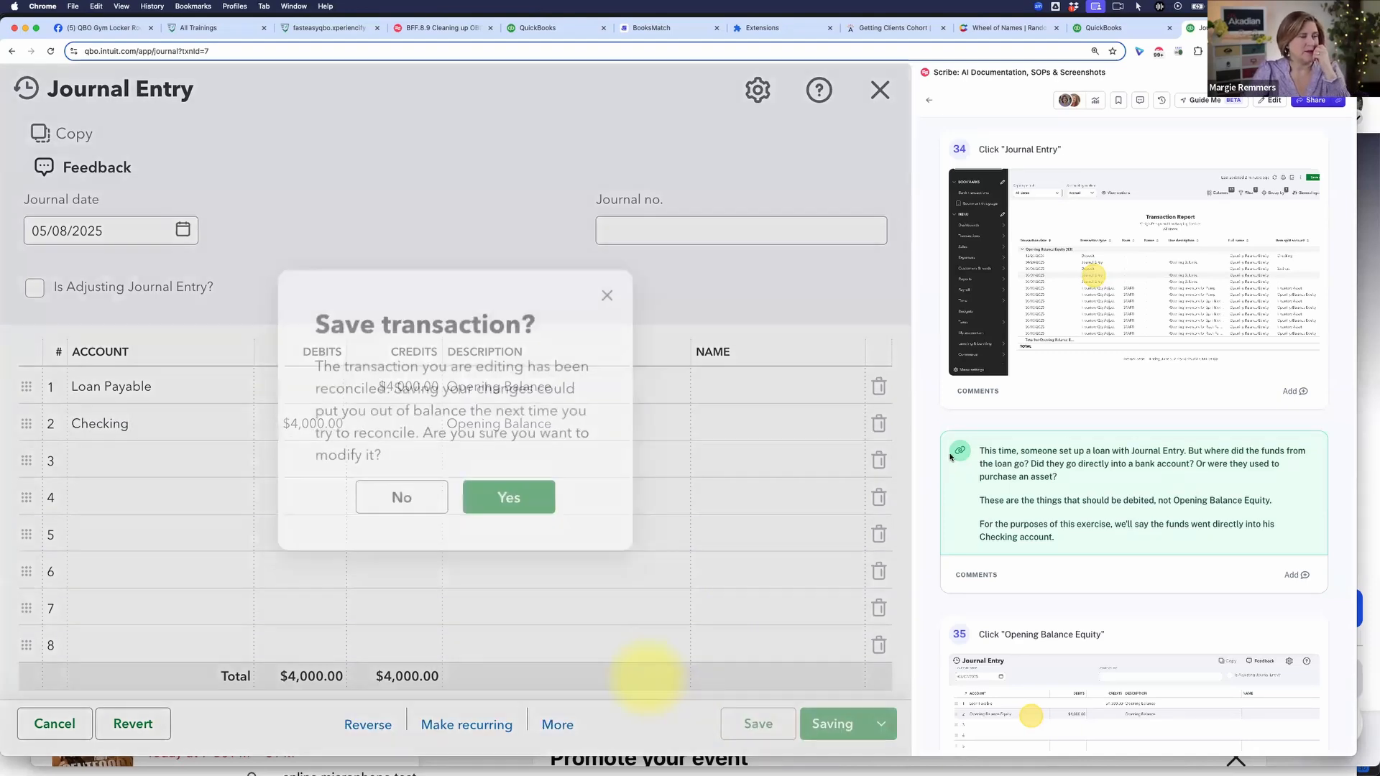
click(510, 499)
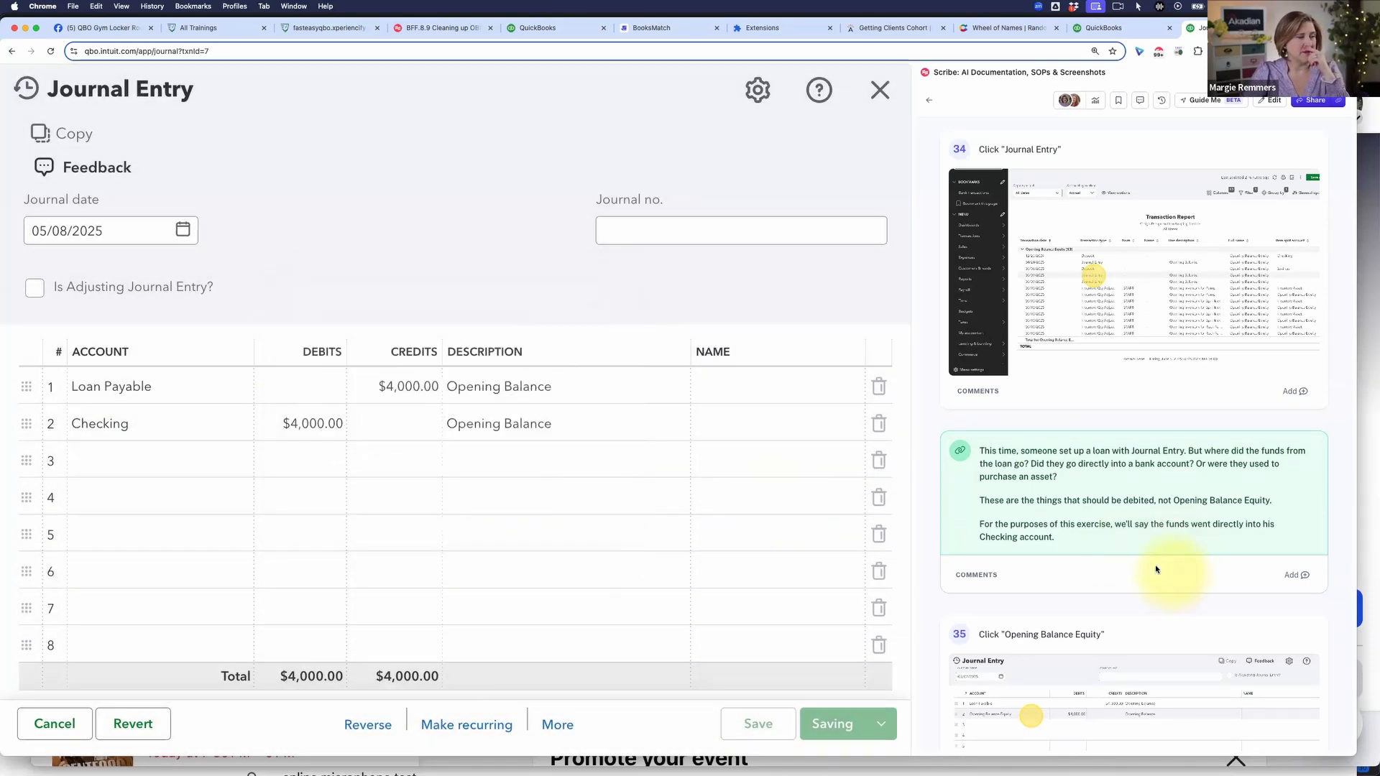
Step: Follow the guide to instruction 39 and open the 25,000.00 Notes Payable journal entry from the transaction report
scroll(1156, 569, down, 8)
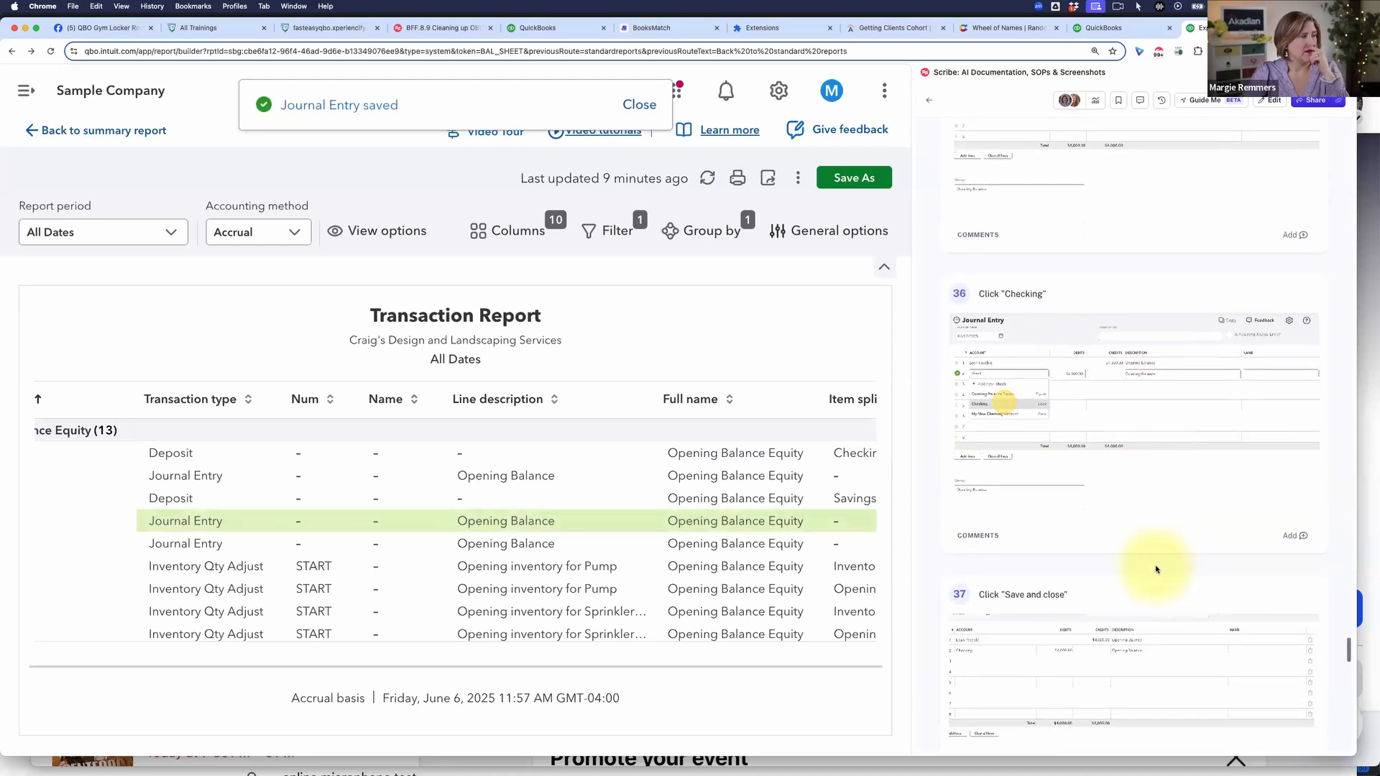
scroll(1157, 569, down, 7)
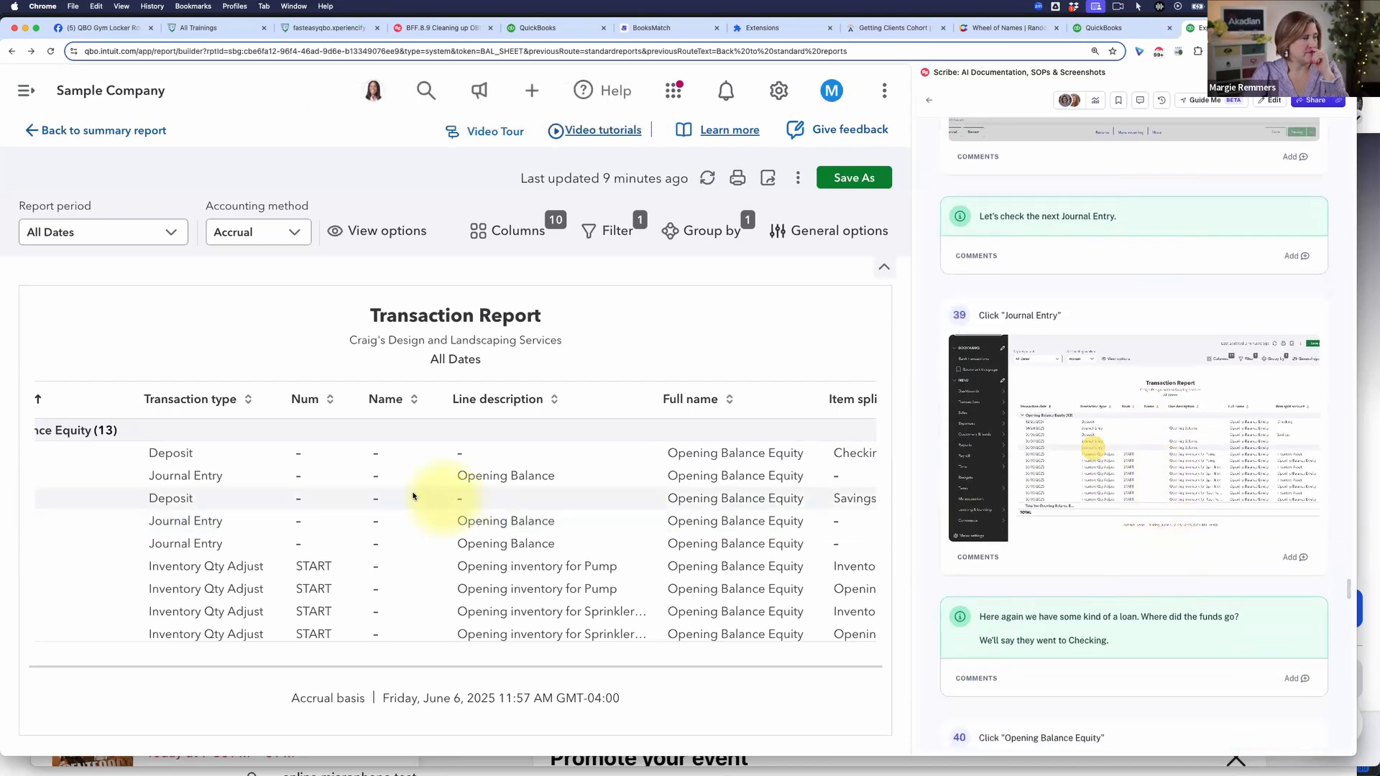
click(184, 544)
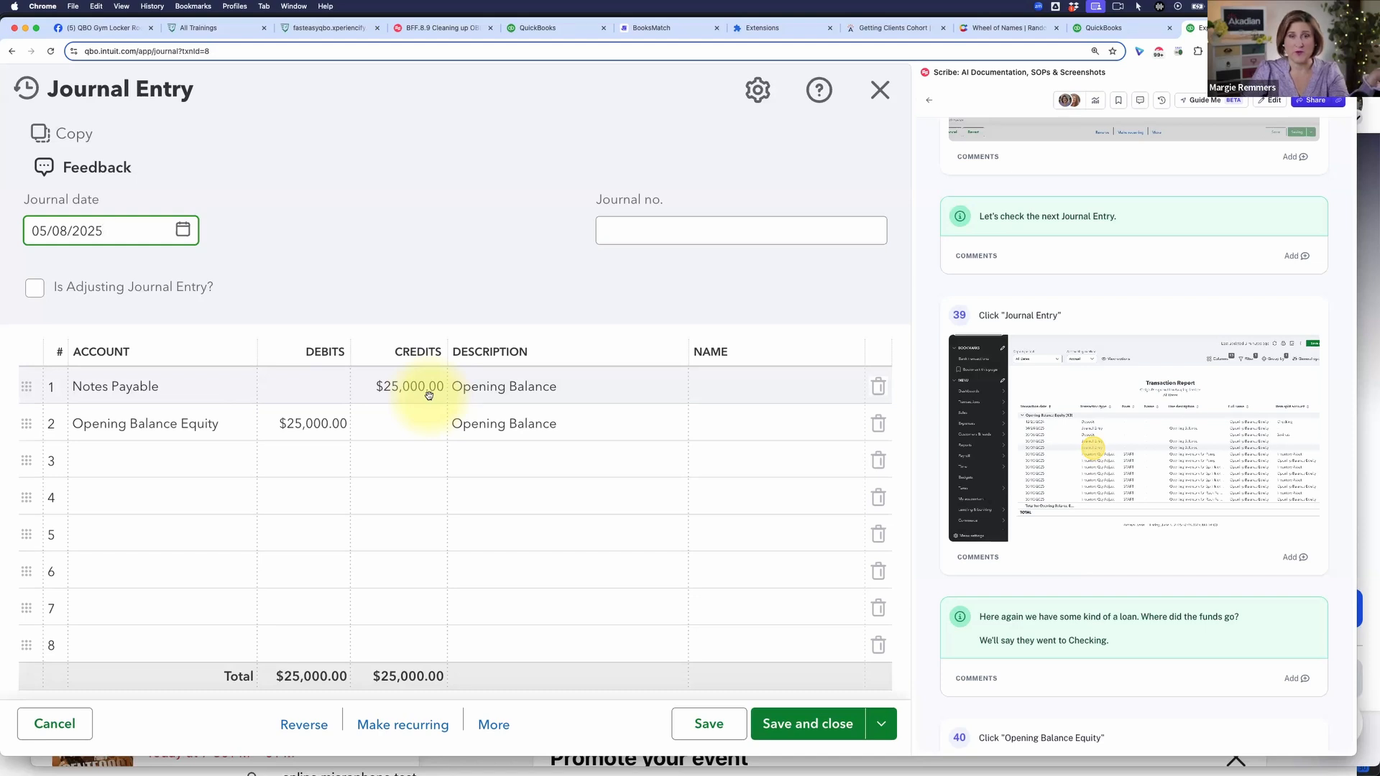
Step: Set the Notes Payable journal entry's line 2 account to Checking, then save and close it, accepting the change to the reconciled transaction
click(222, 433)
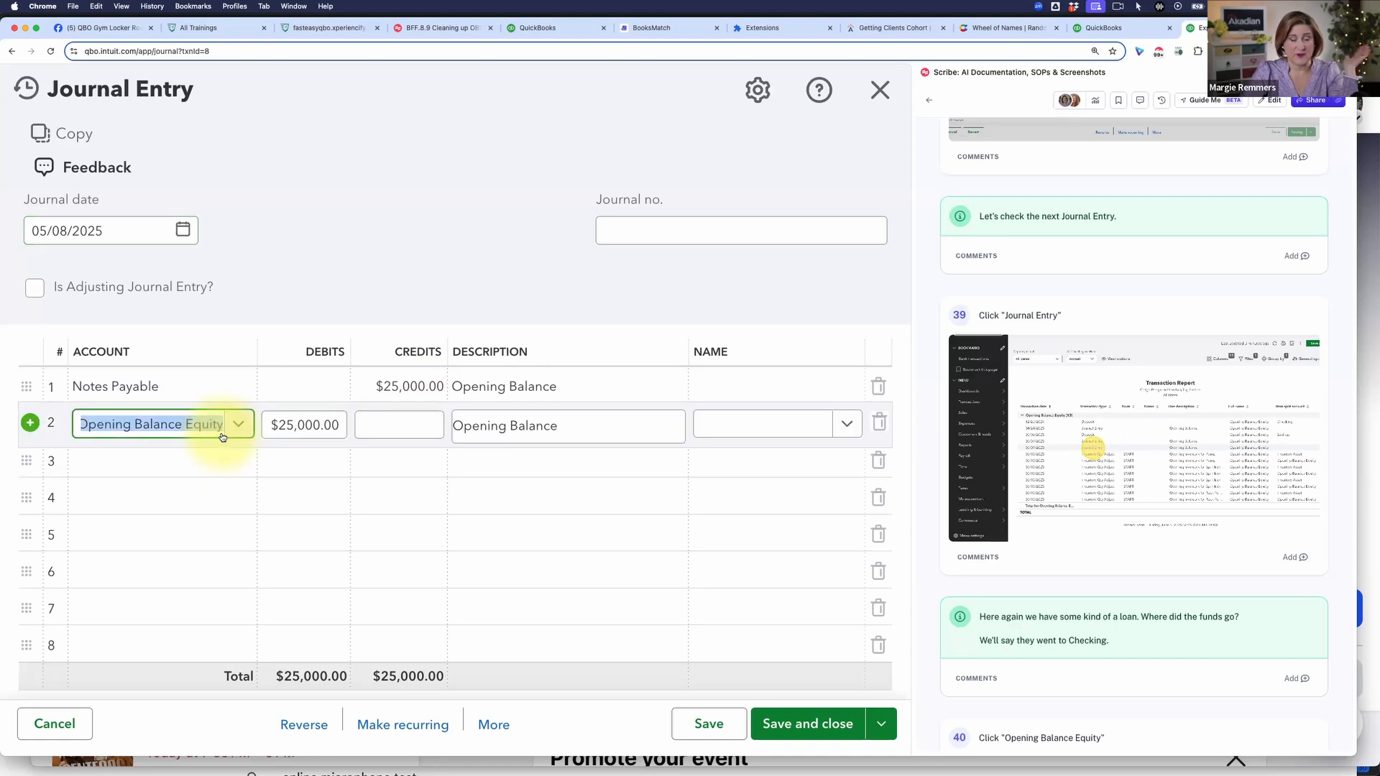
text(check)
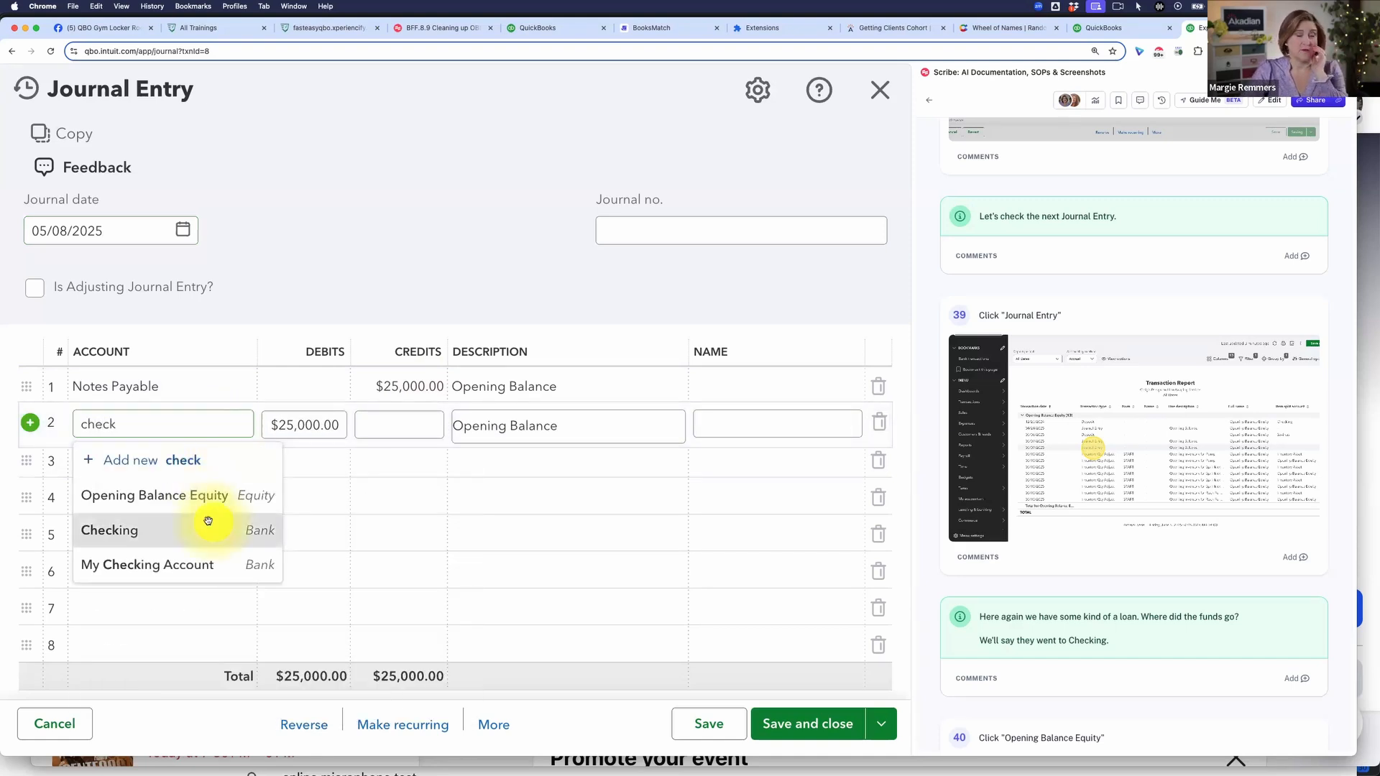
click(227, 520)
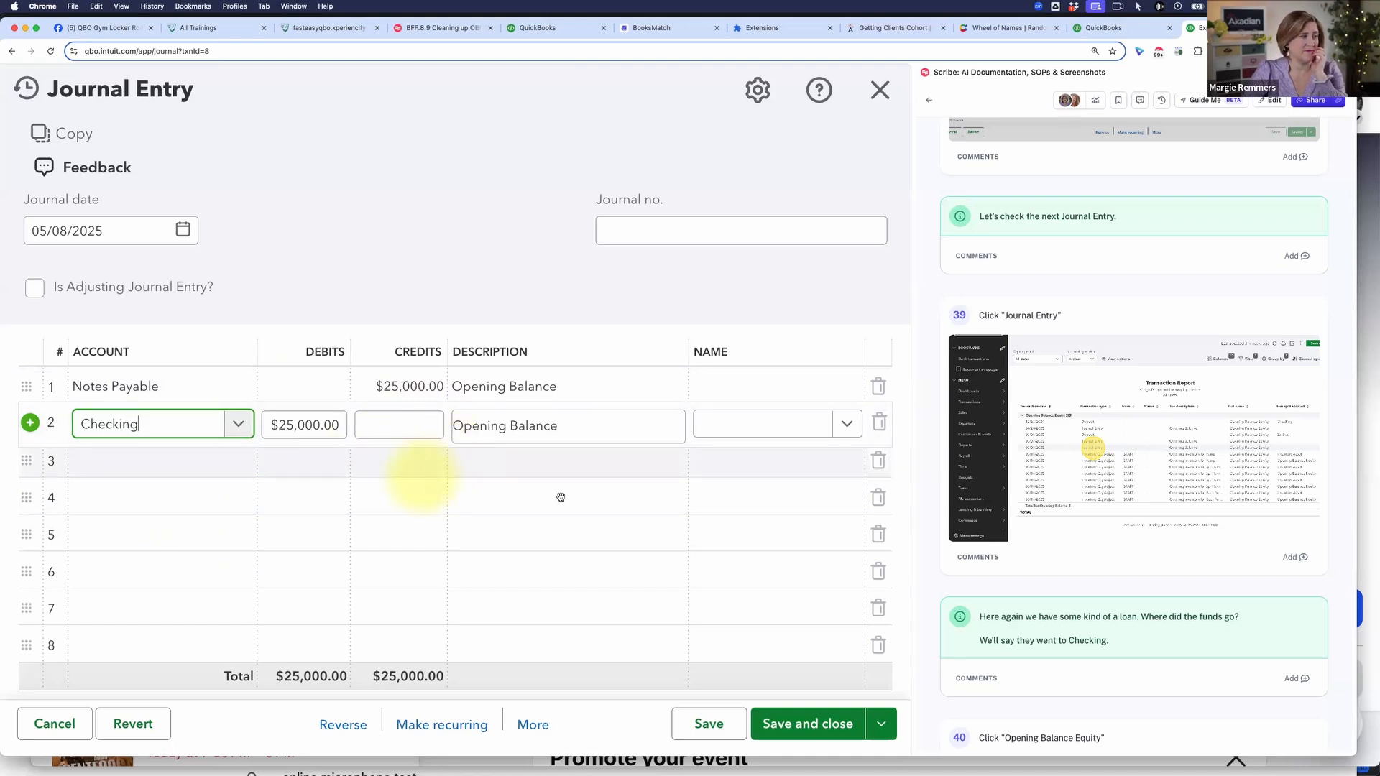
click(808, 723)
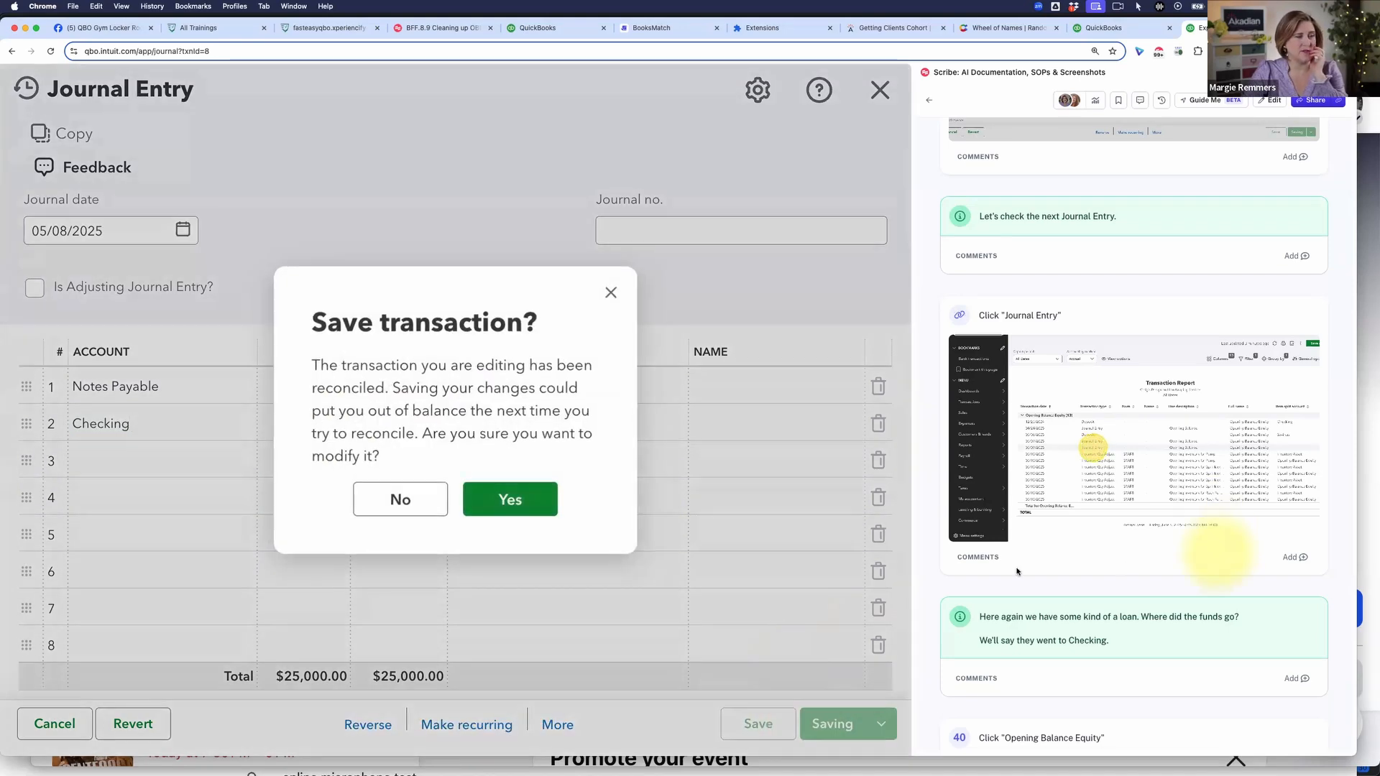
click(509, 499)
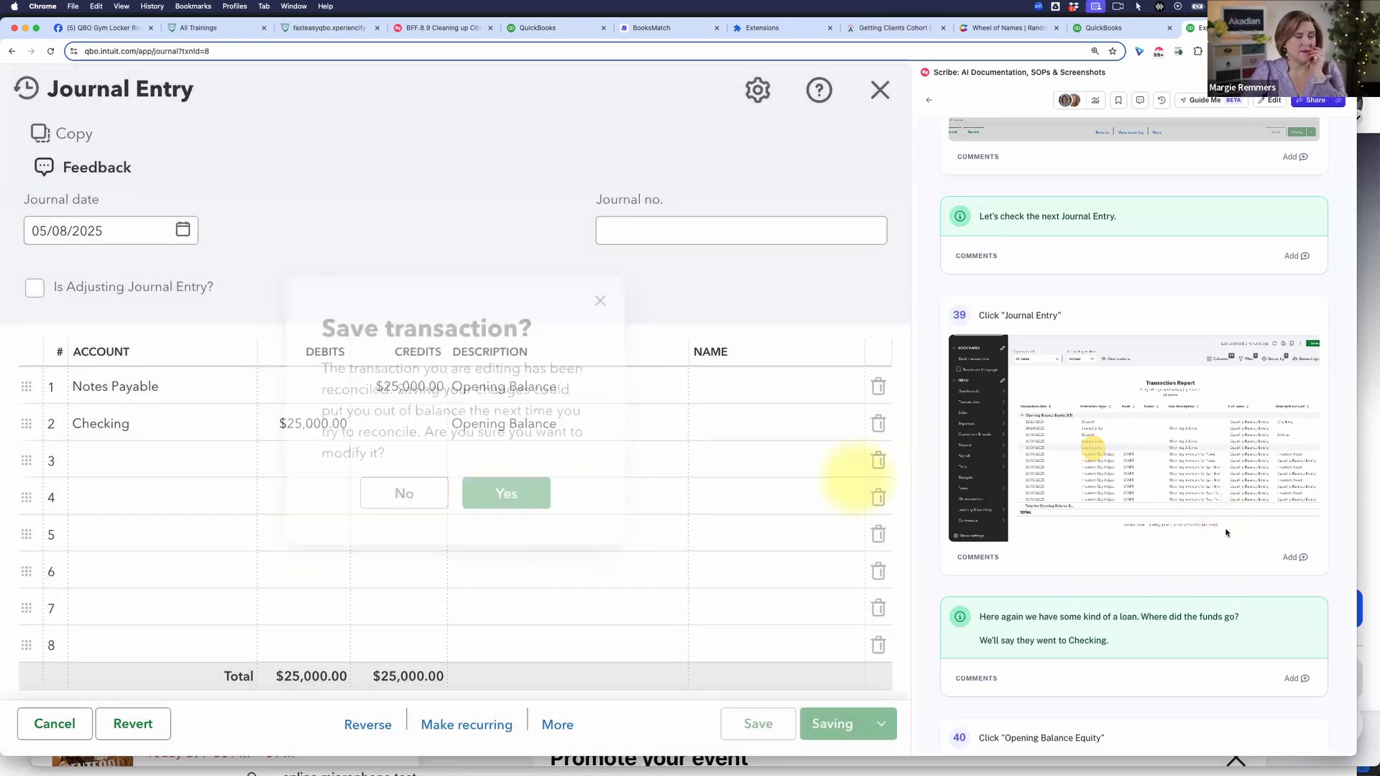
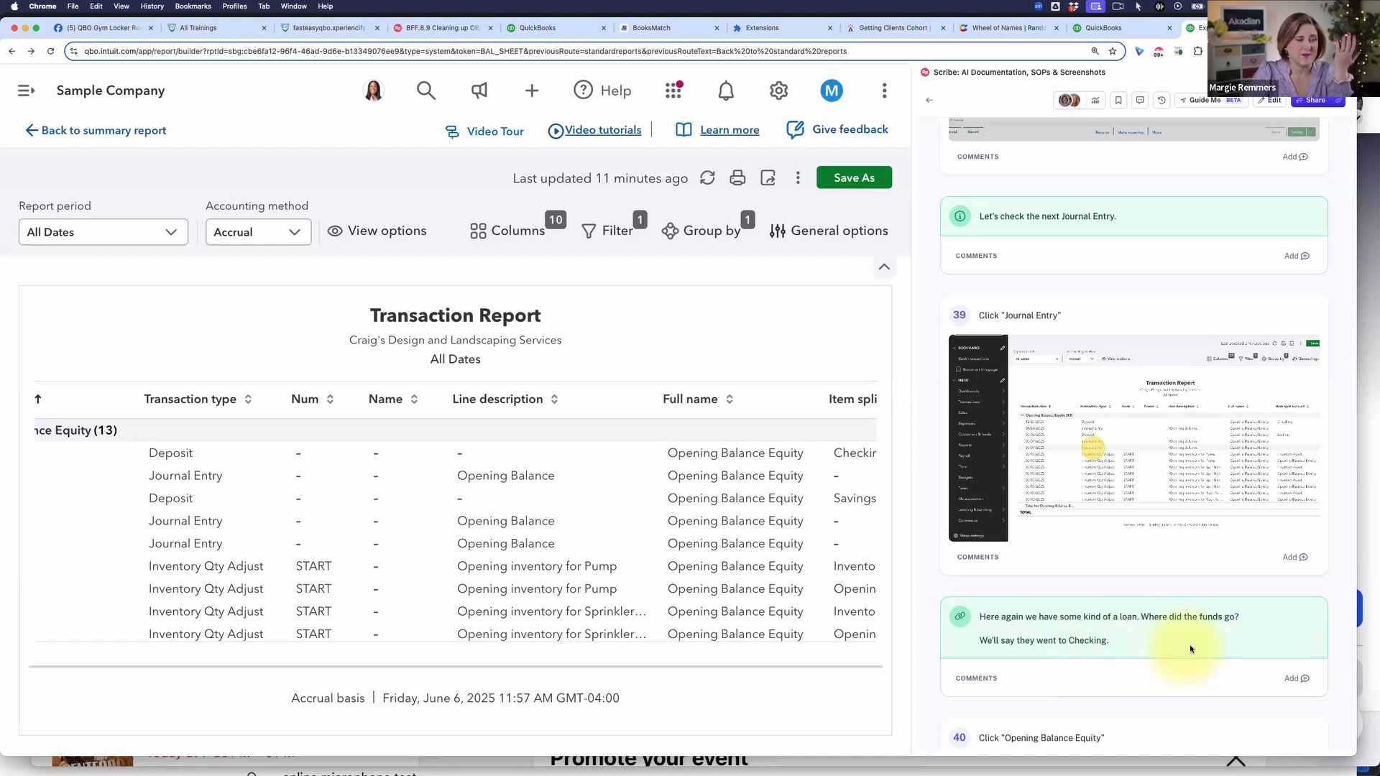
Step: Follow the guide through to instruction 44, refresh the transaction report, and review its remaining Opening Balance Equity amounts
scroll(1191, 645, down, 5)
scroll(1191, 644, down, 2)
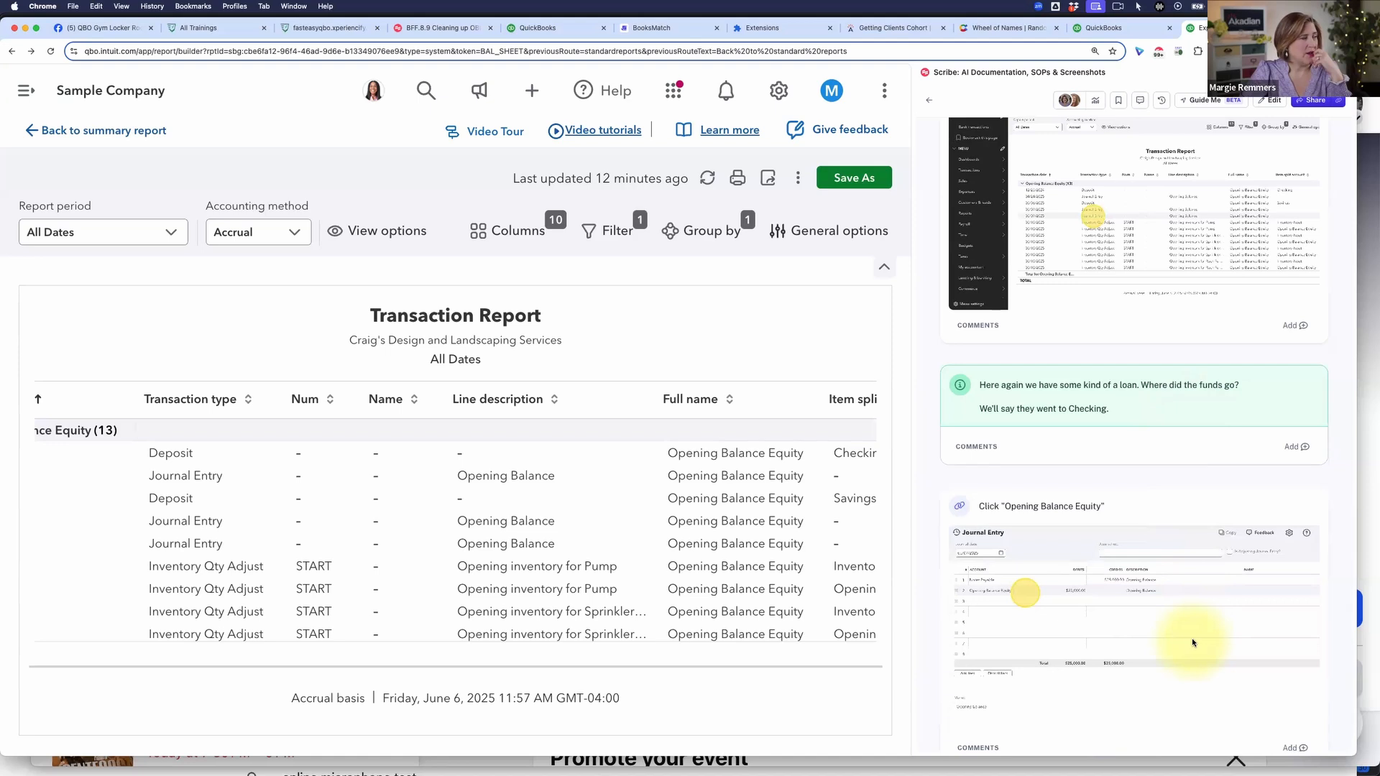
scroll(1191, 644, down, 5)
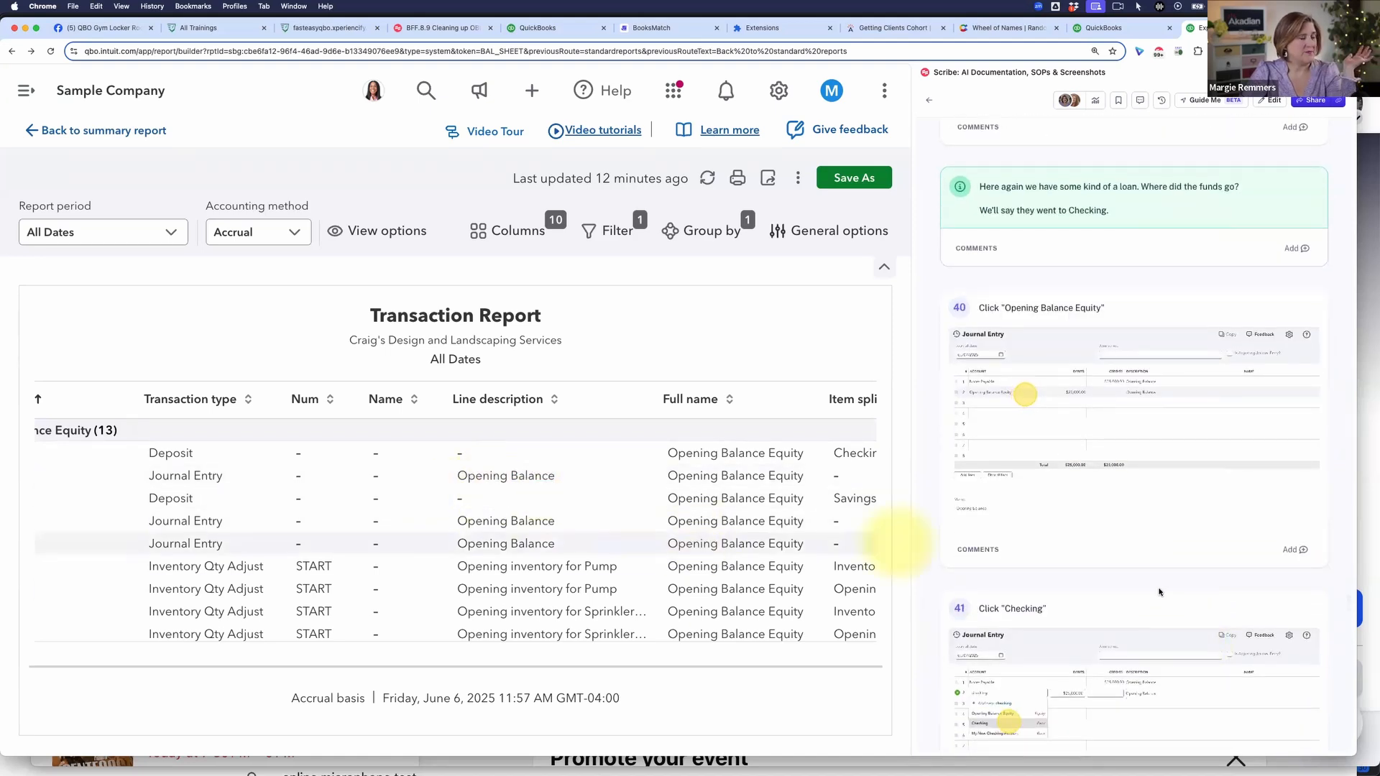
scroll(1131, 579, down, 2)
scroll(1131, 578, down, 11)
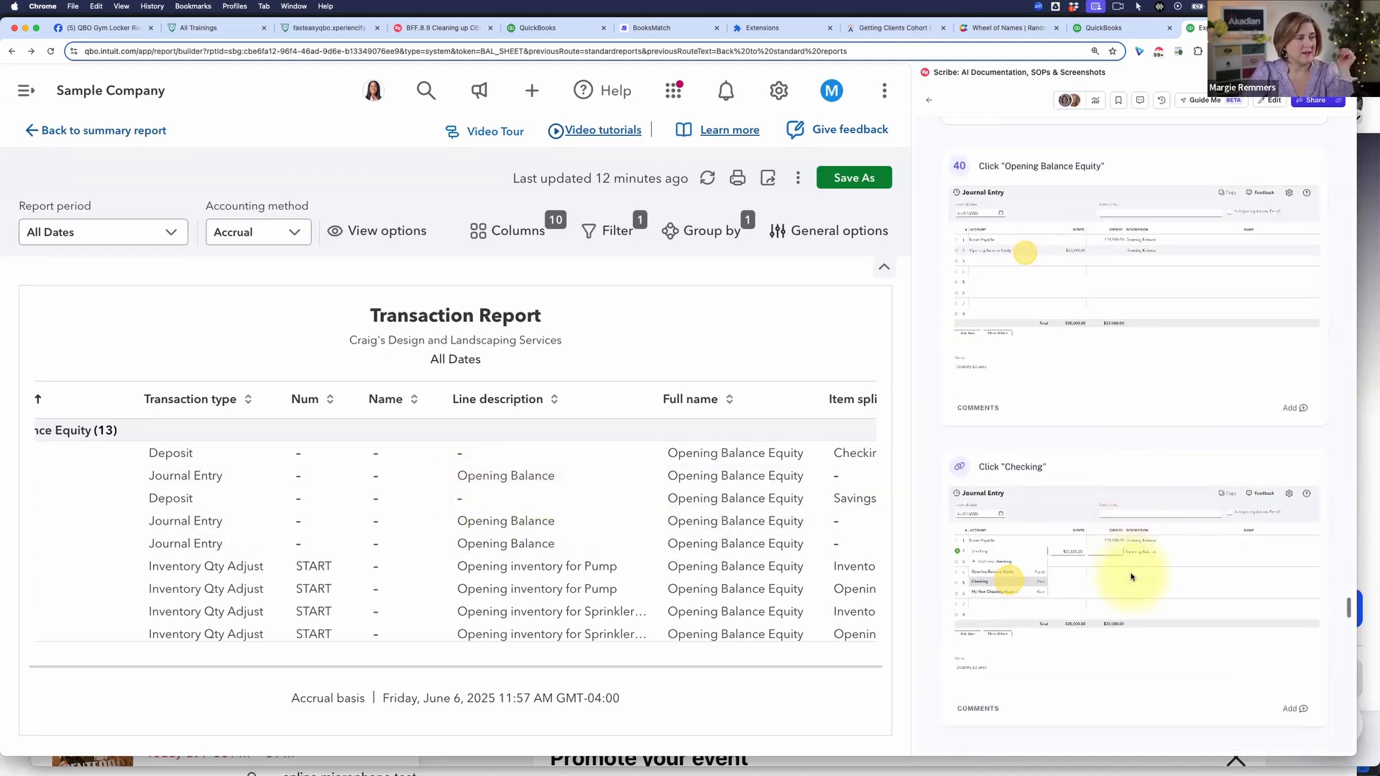
scroll(1132, 569, down, 7)
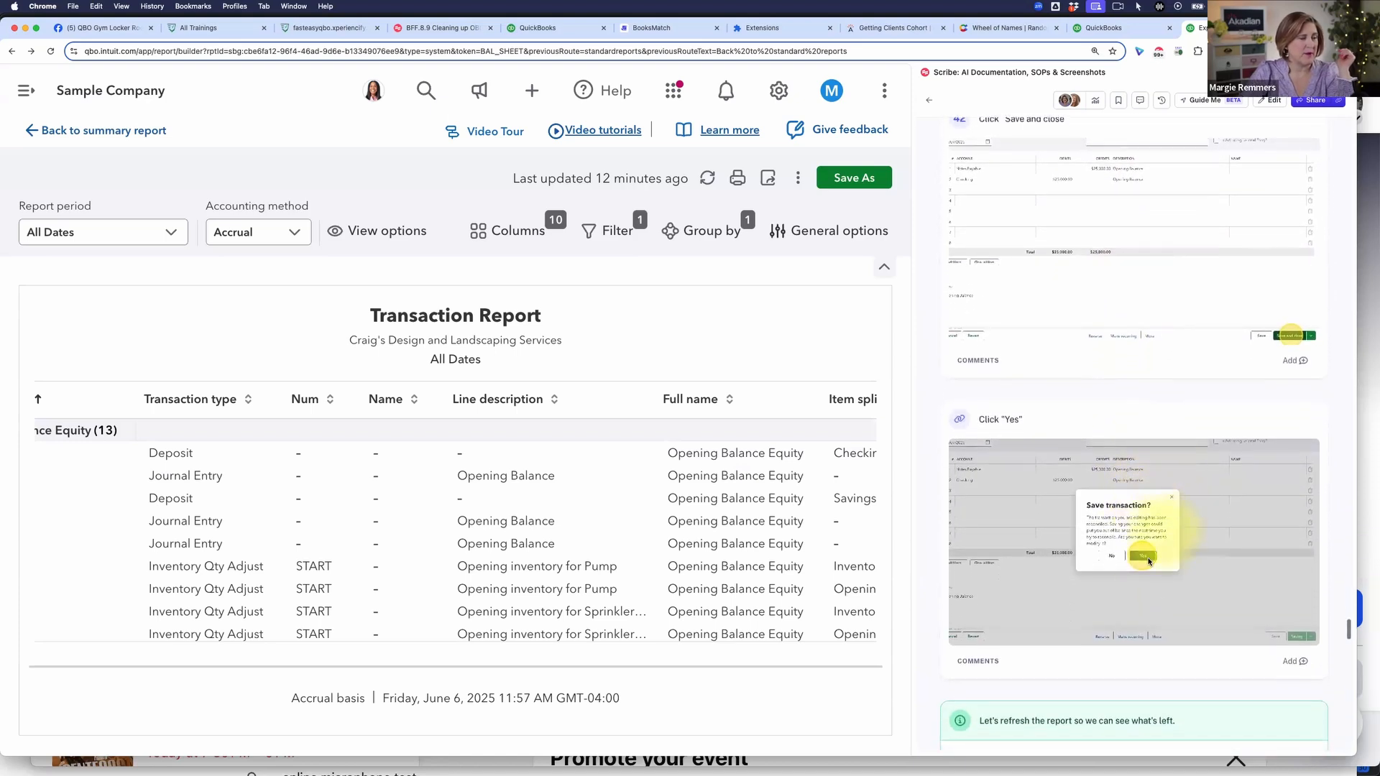
scroll(1157, 462, down, 7)
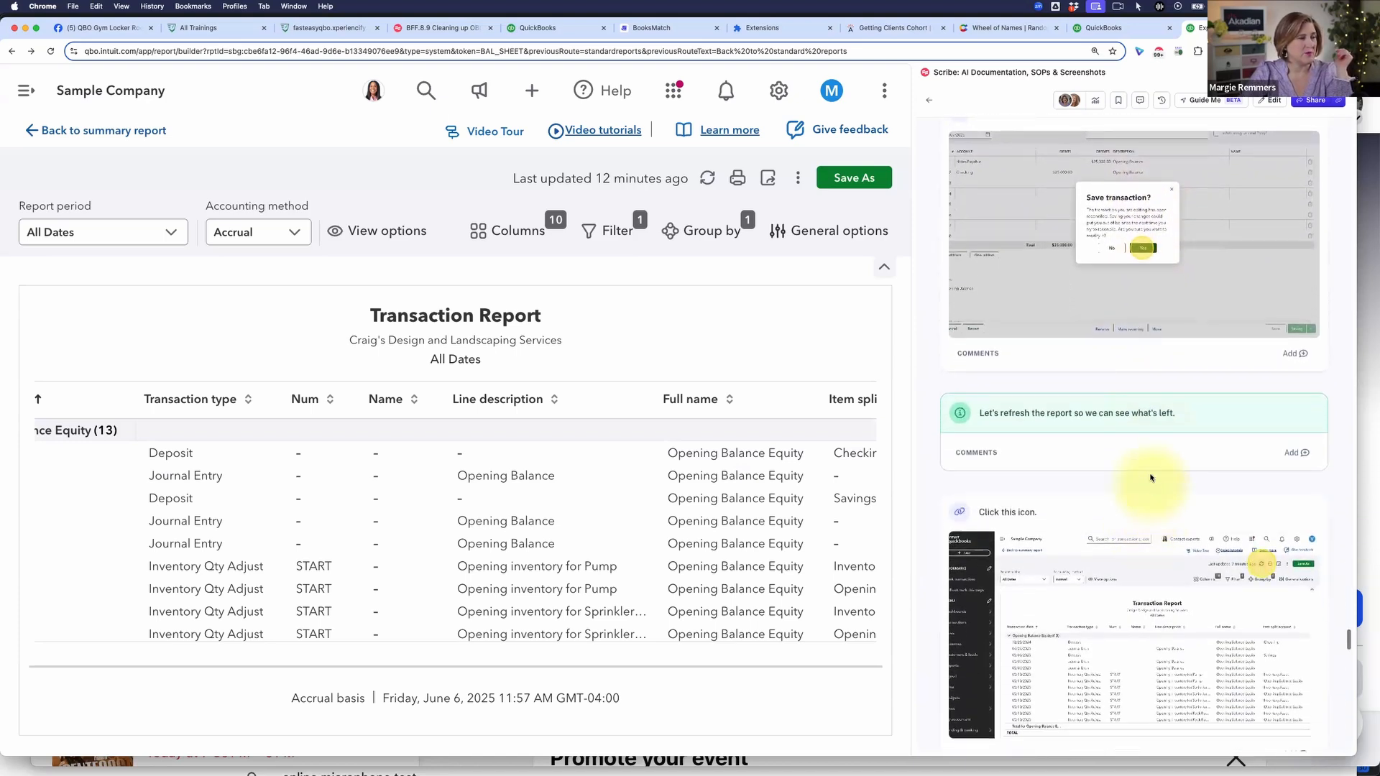
scroll(1139, 561, down, 4)
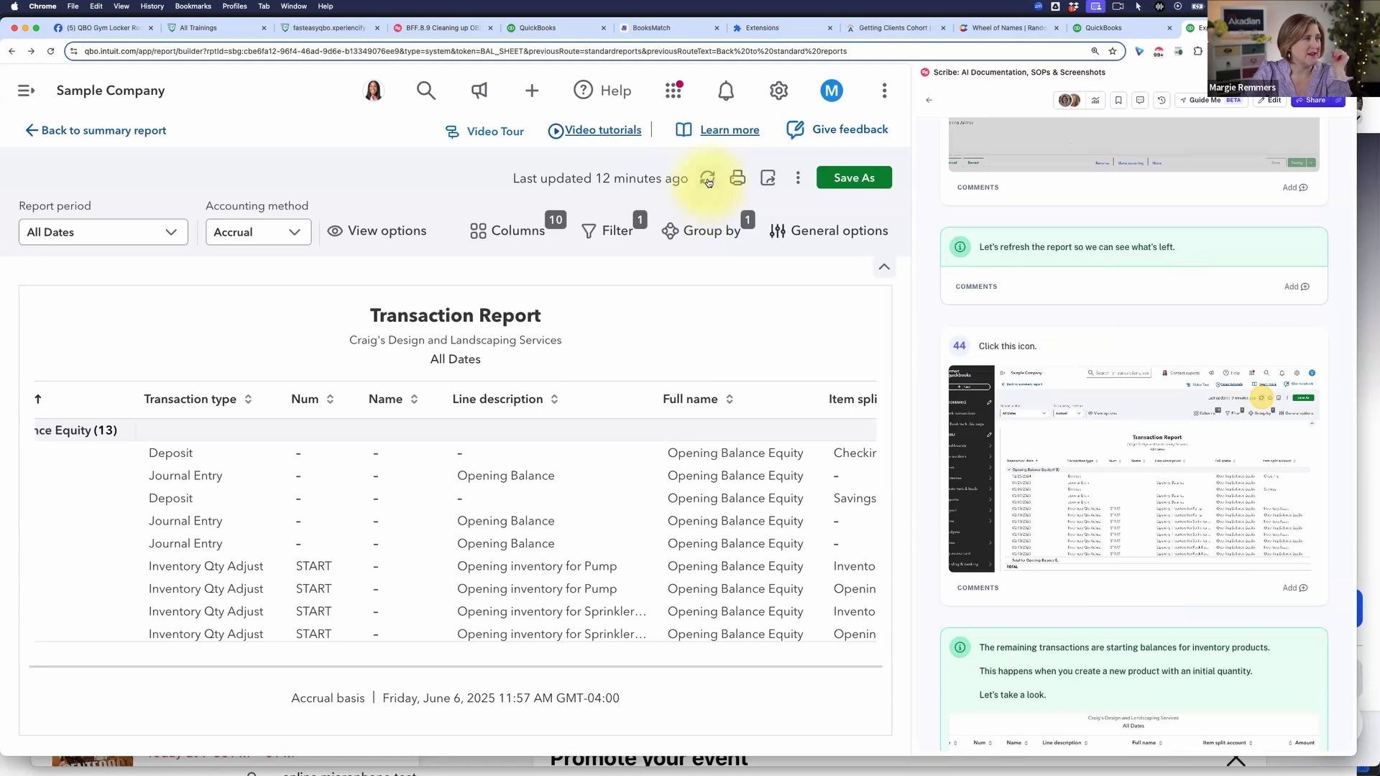
click(710, 182)
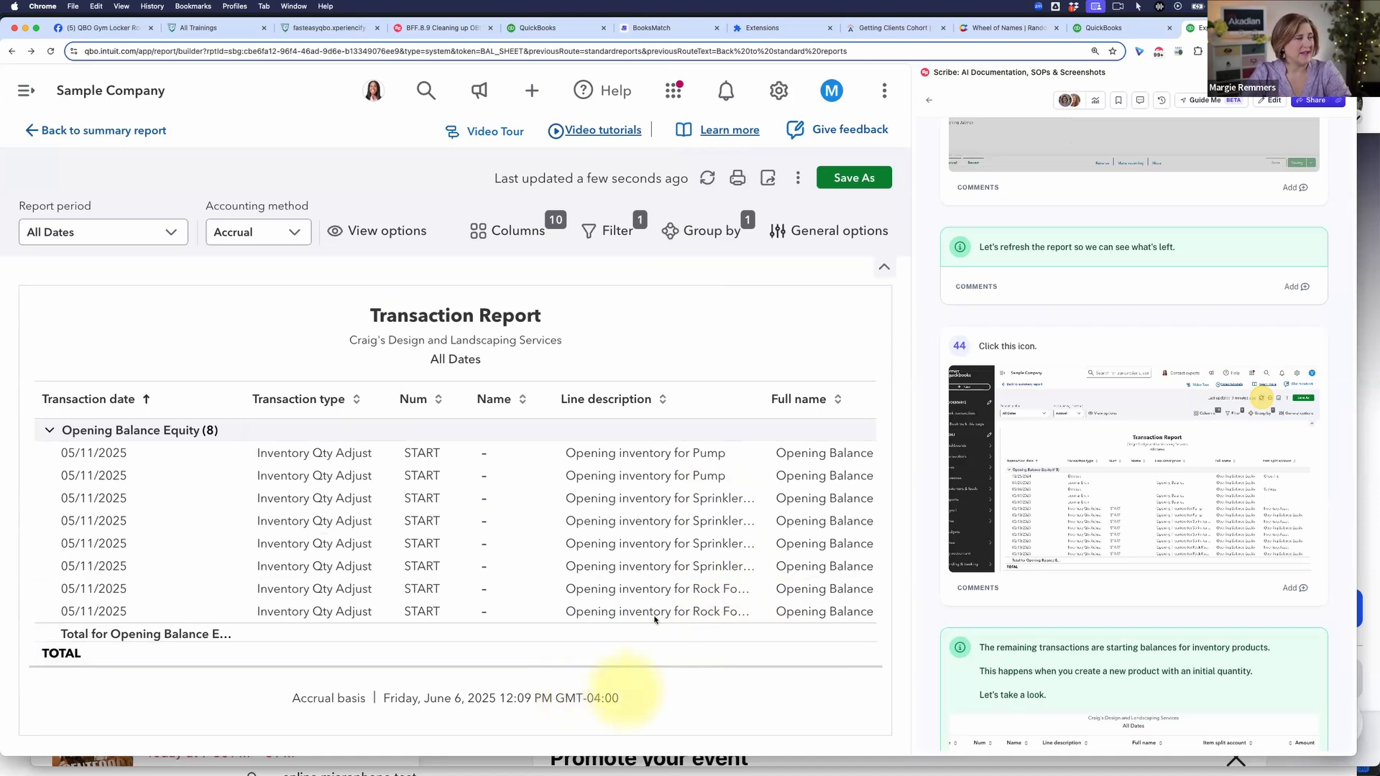
scroll(711, 549, right, 5)
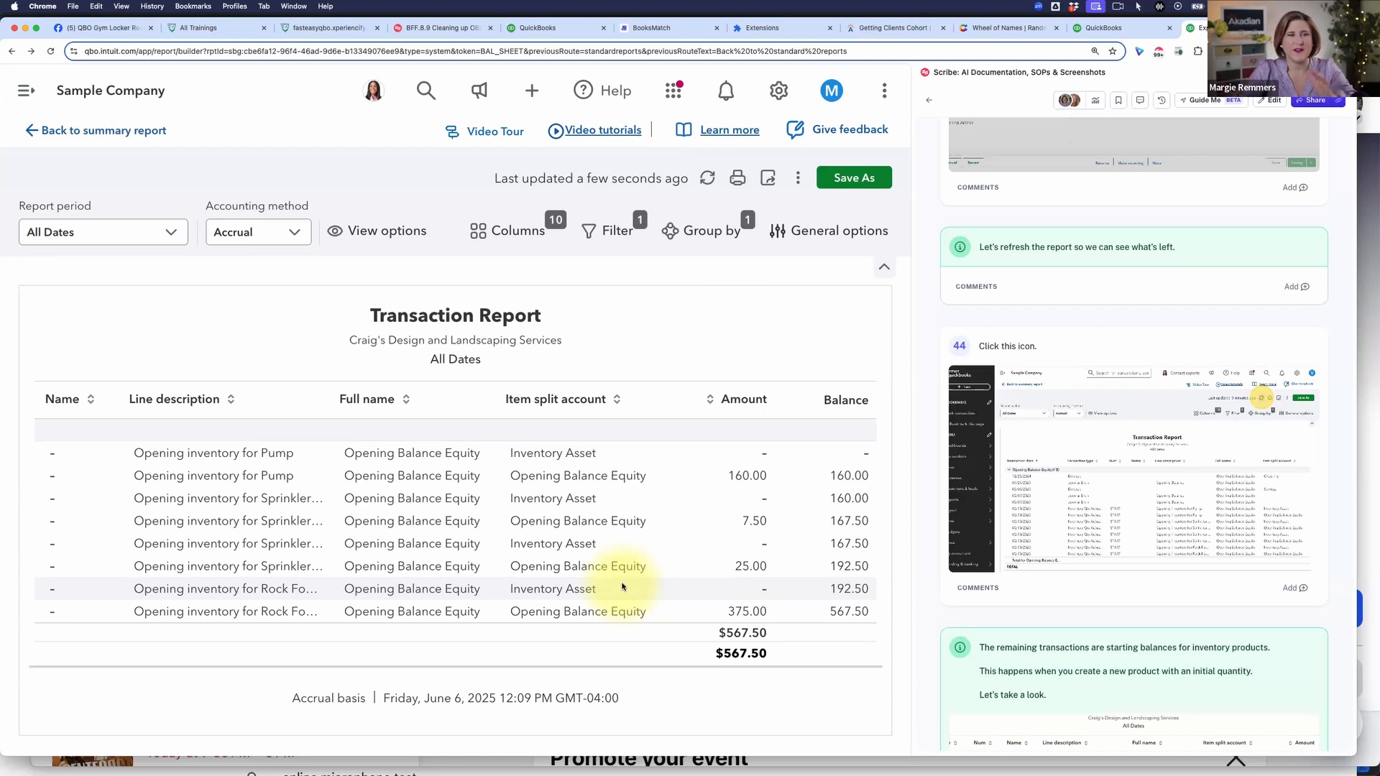
Step: Read the guide's note on inventory starting balances up to instruction 45 and open the Products and services list
scroll(1124, 596, down, 1)
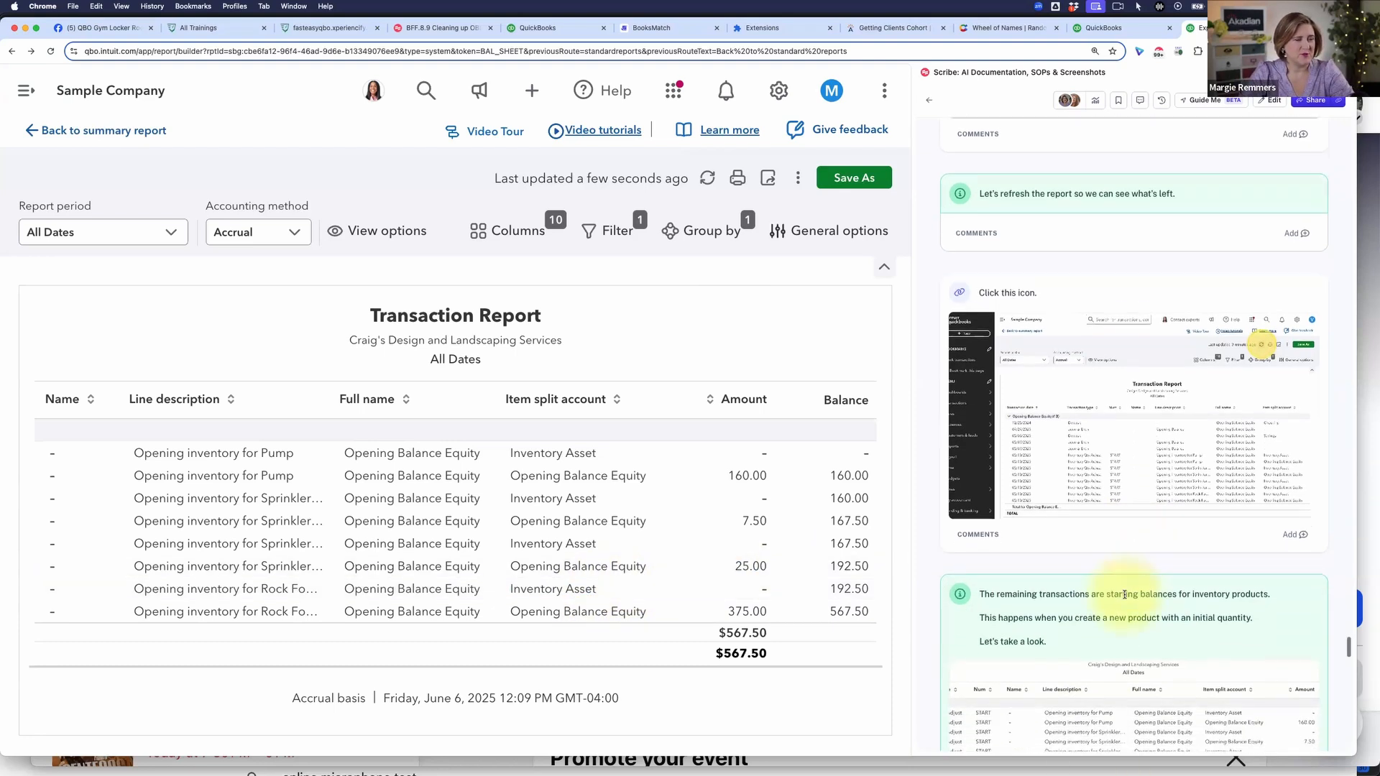
scroll(1125, 595, down, 5)
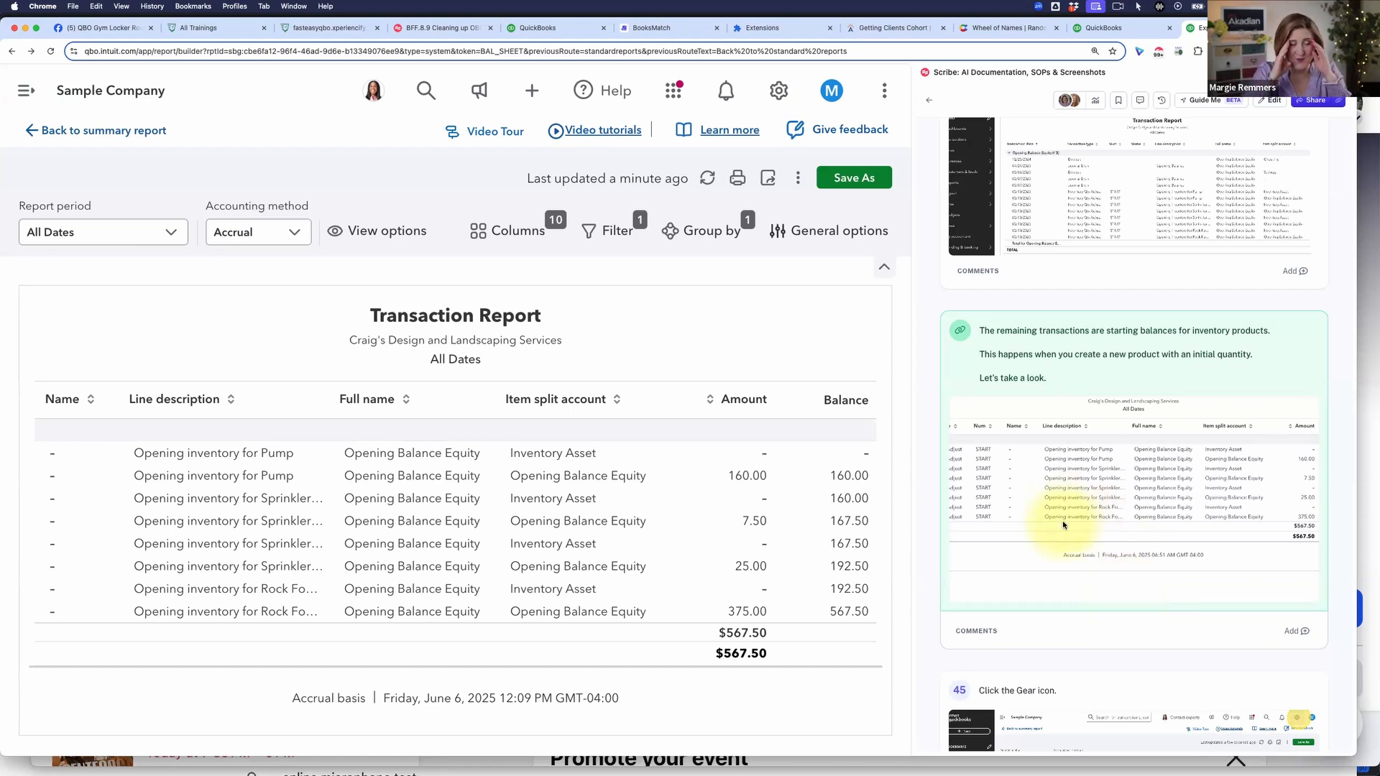
scroll(1186, 564, down, 2)
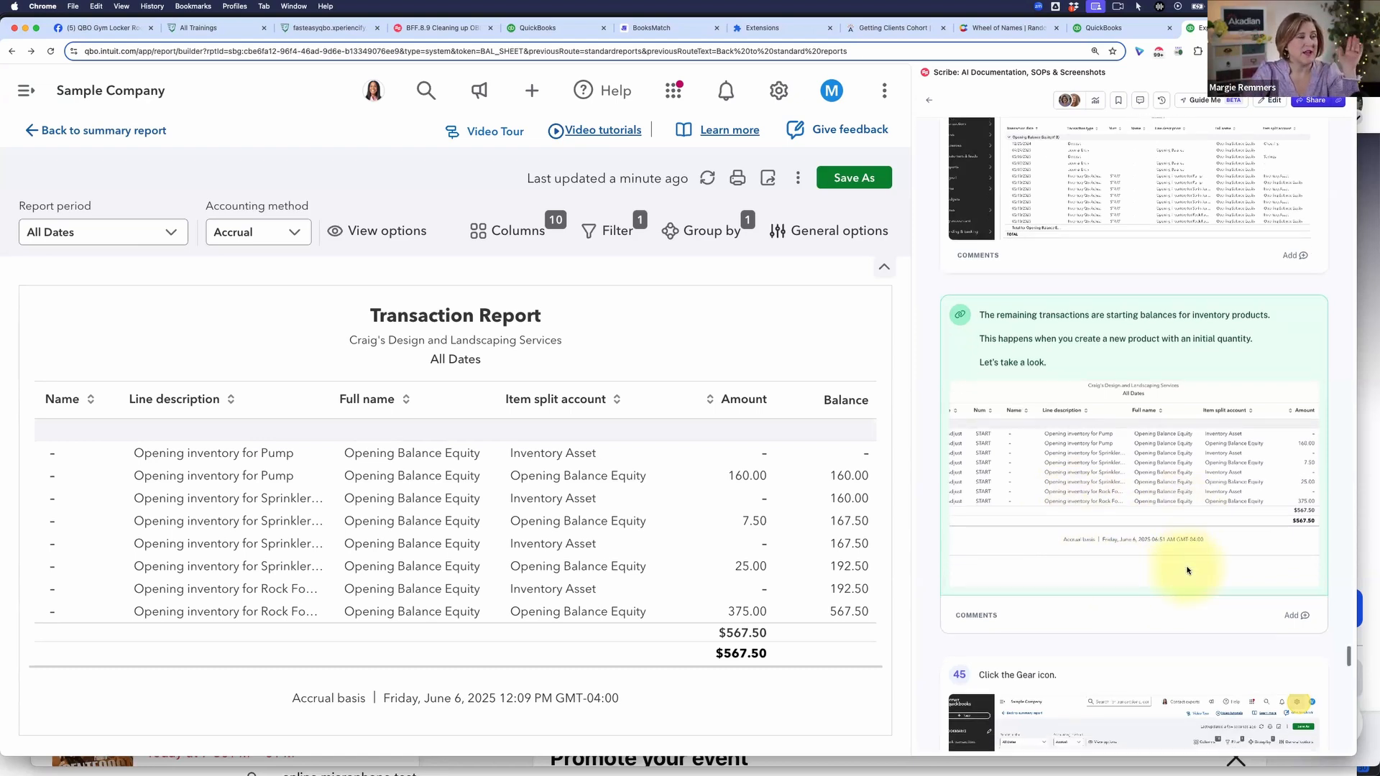
scroll(1186, 570, down, 1)
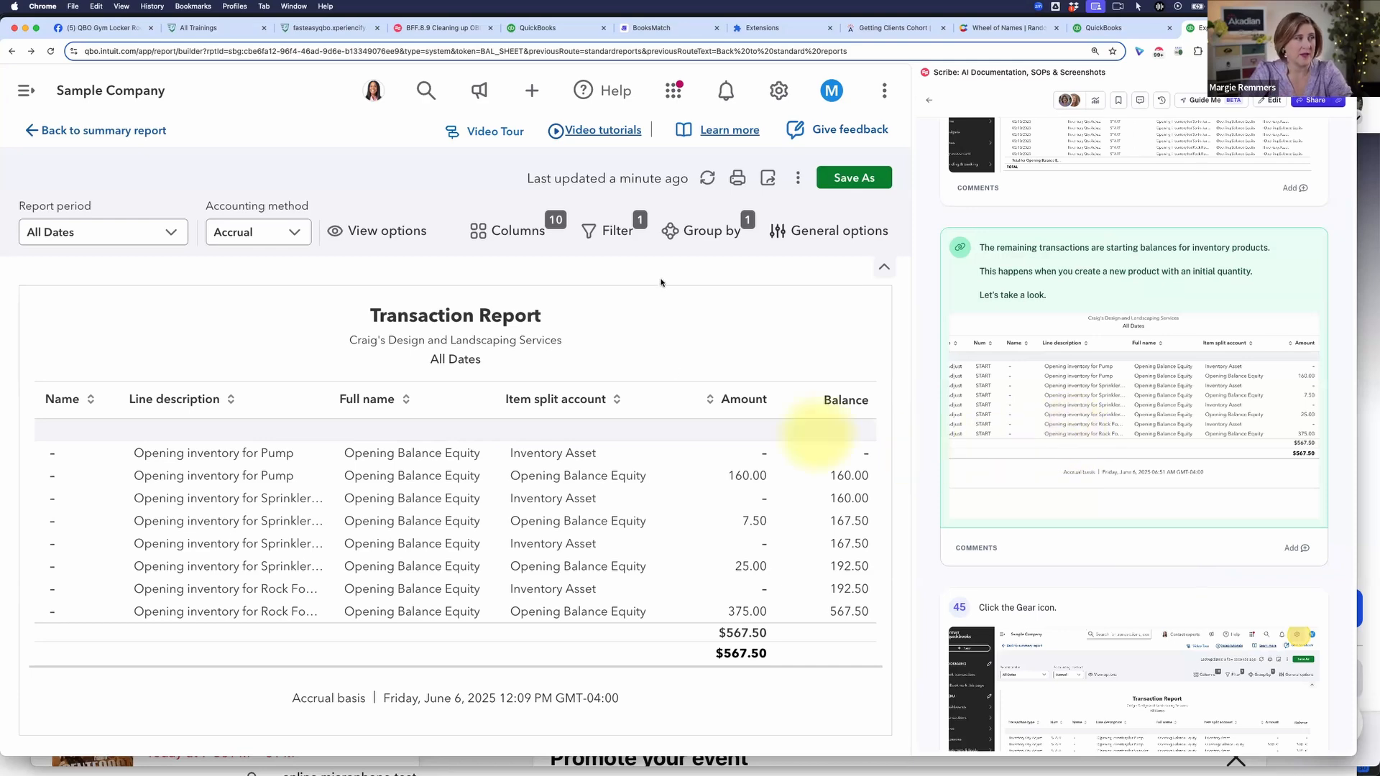
click(779, 92)
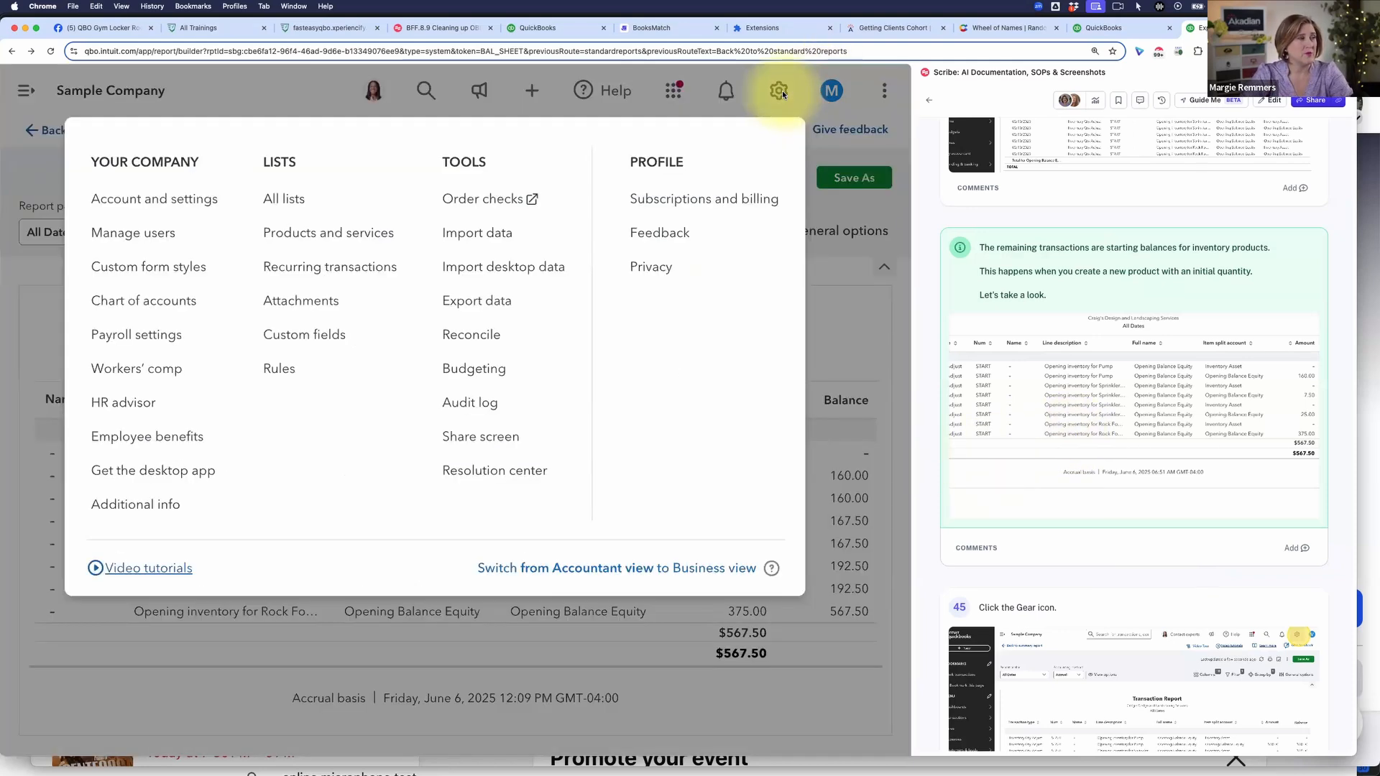
click(363, 231)
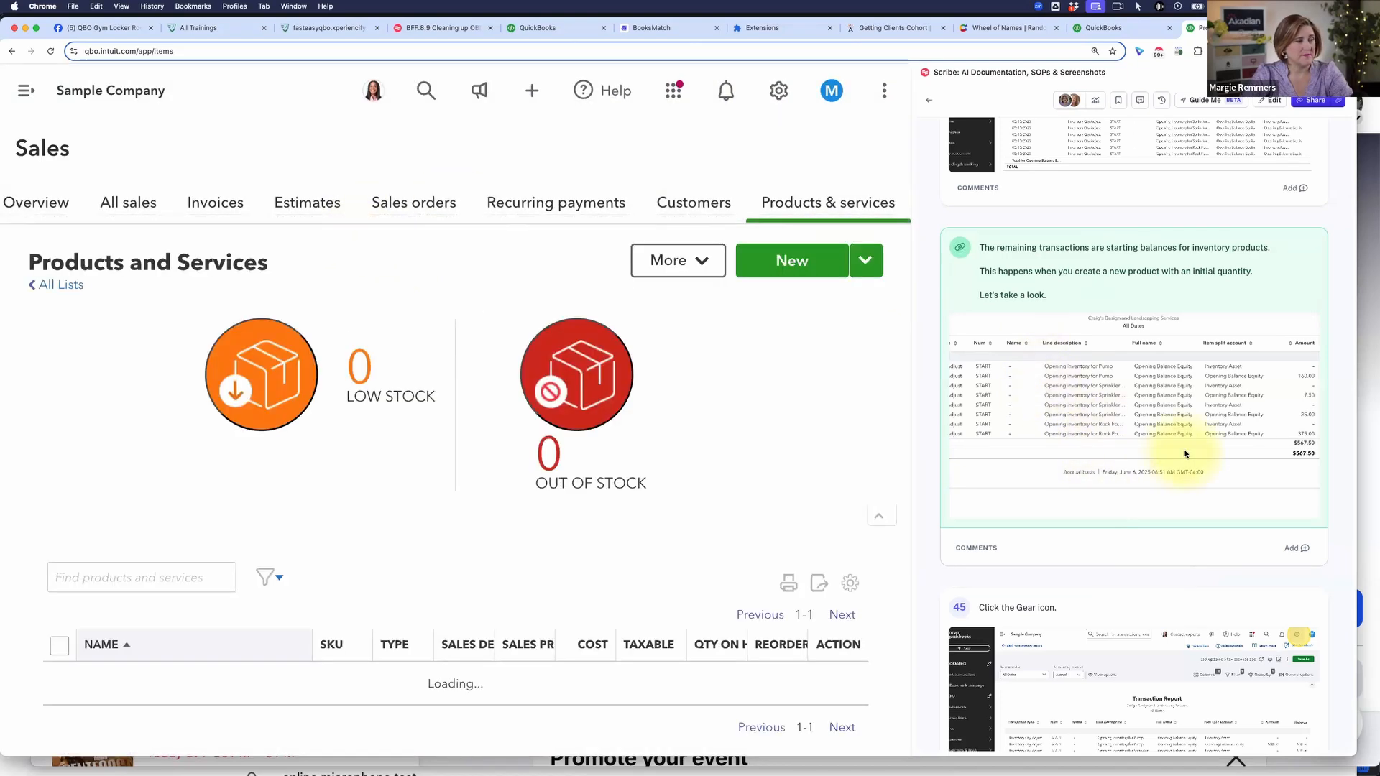
Step: Follow guide instructions 47 to 49 to start a new Inventory item and name it My New Product
scroll(1185, 454, down, 4)
scroll(1186, 454, down, 6)
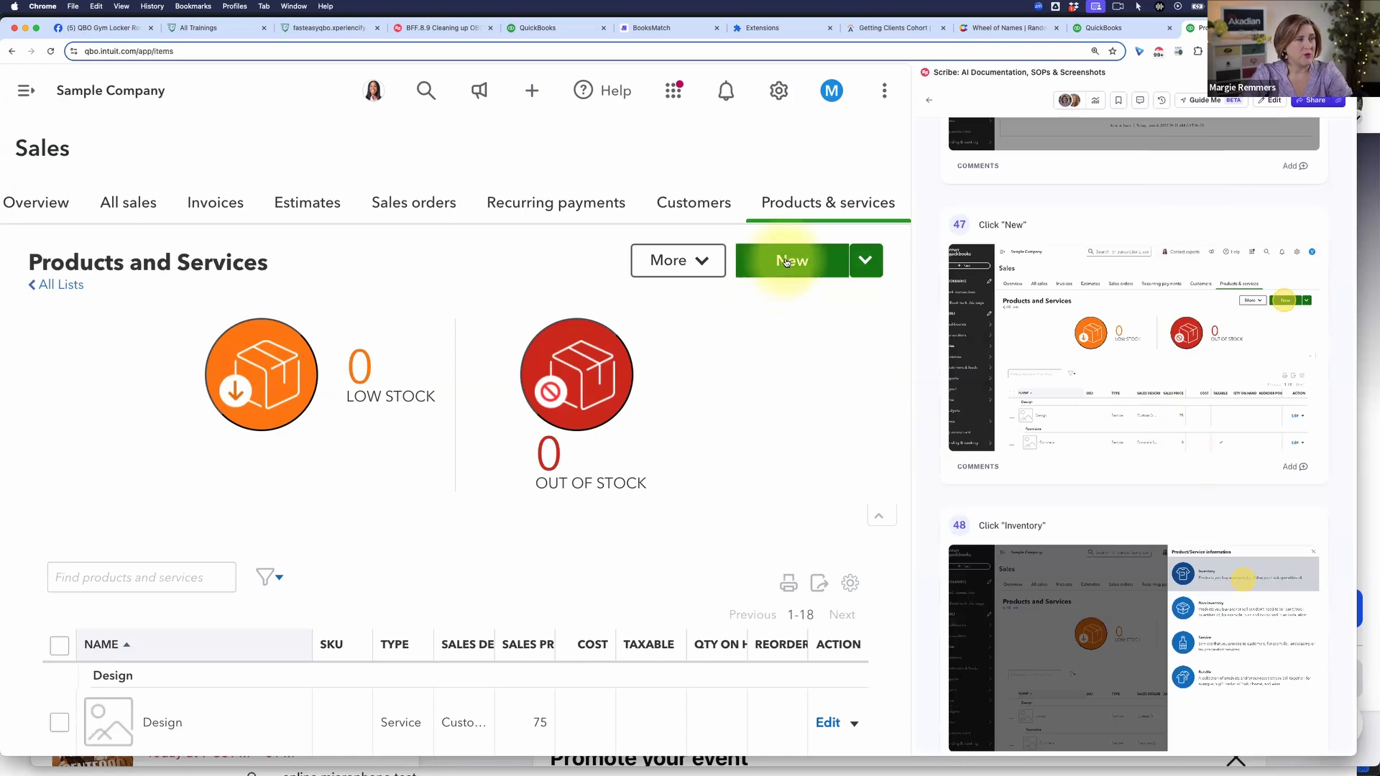
click(756, 260)
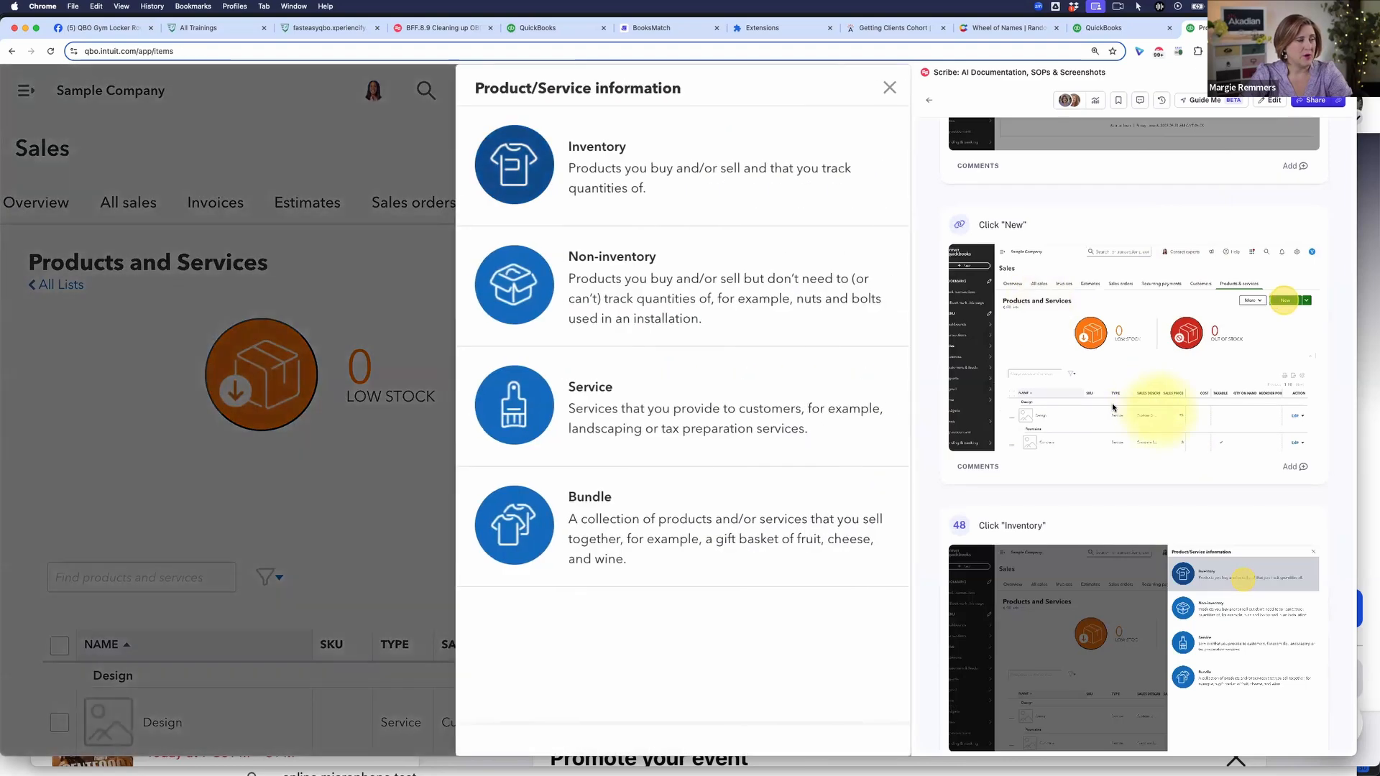
click(616, 178)
scroll(1074, 434, down, 3)
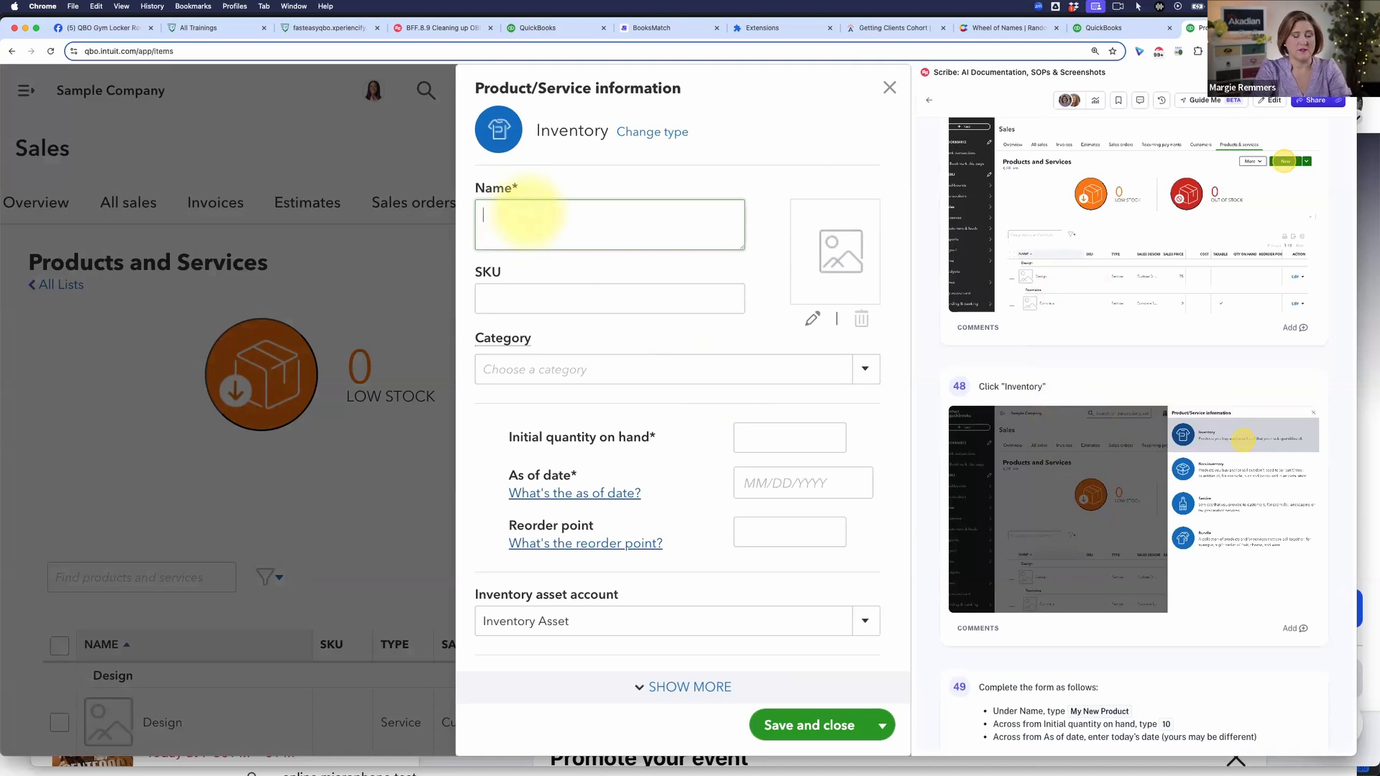
text(My New Product)
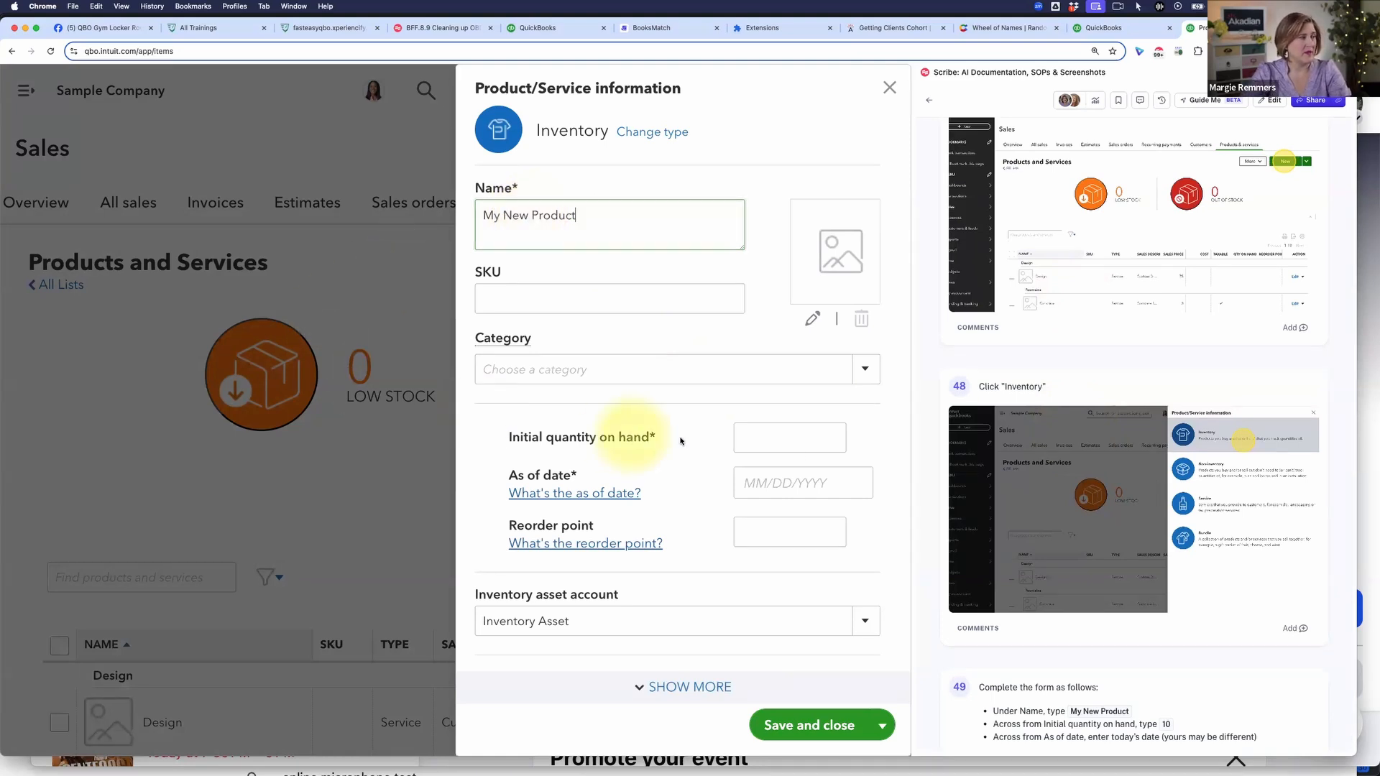
Step: Set the new product's initial quantity on hand to 10 and its as-of date to 06/06/2025
click(753, 438)
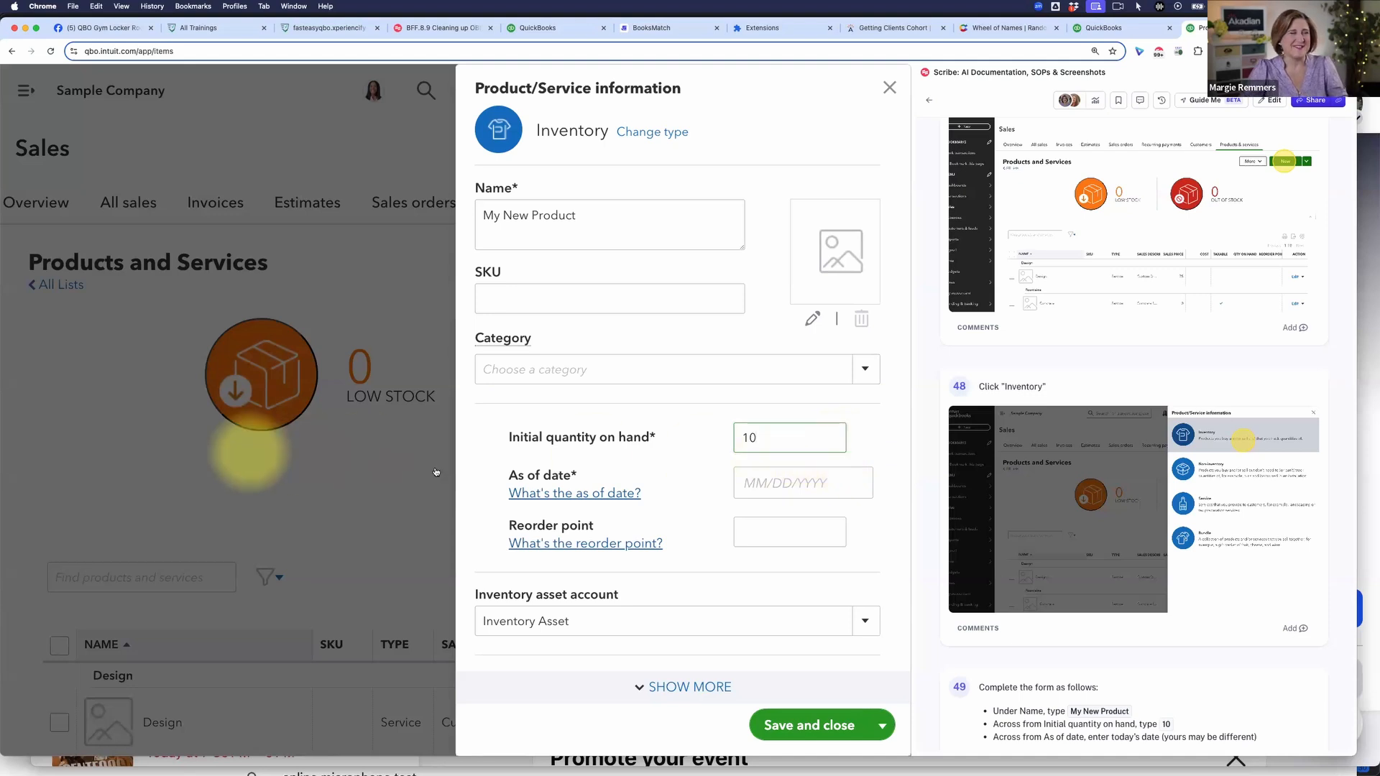
click(764, 485)
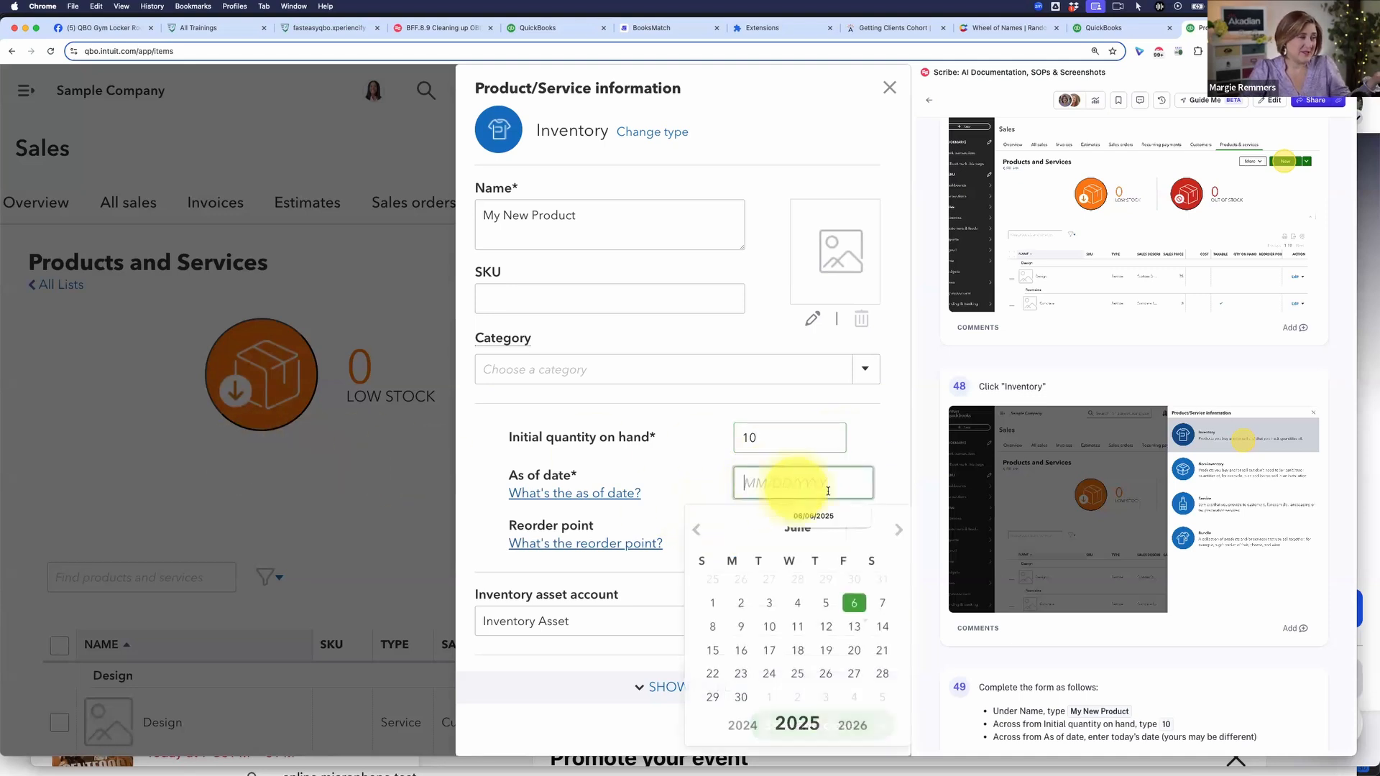
click(852, 602)
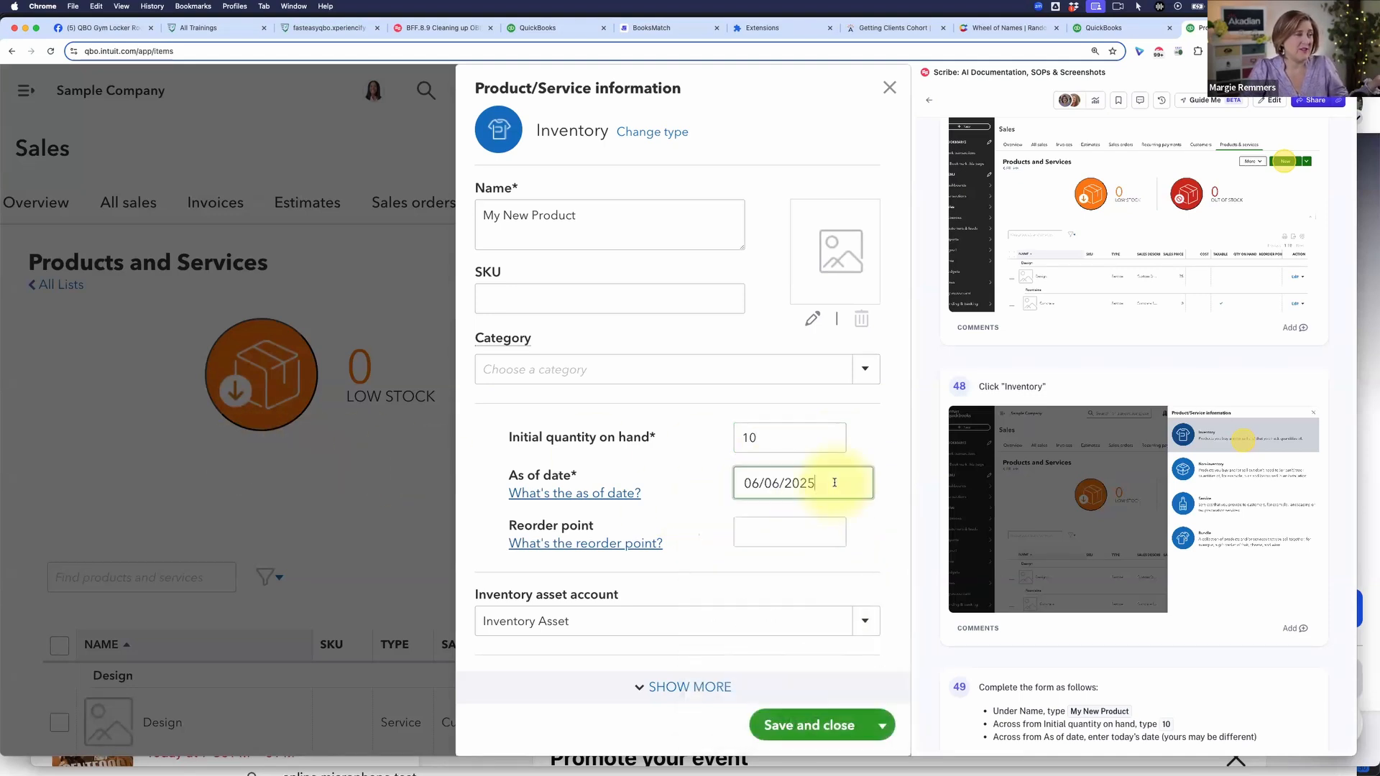
Step: Set the new product's cost to 55 in the purchasing information, then save and close it
scroll(854, 522, down, 1)
scroll(854, 522, down, 8)
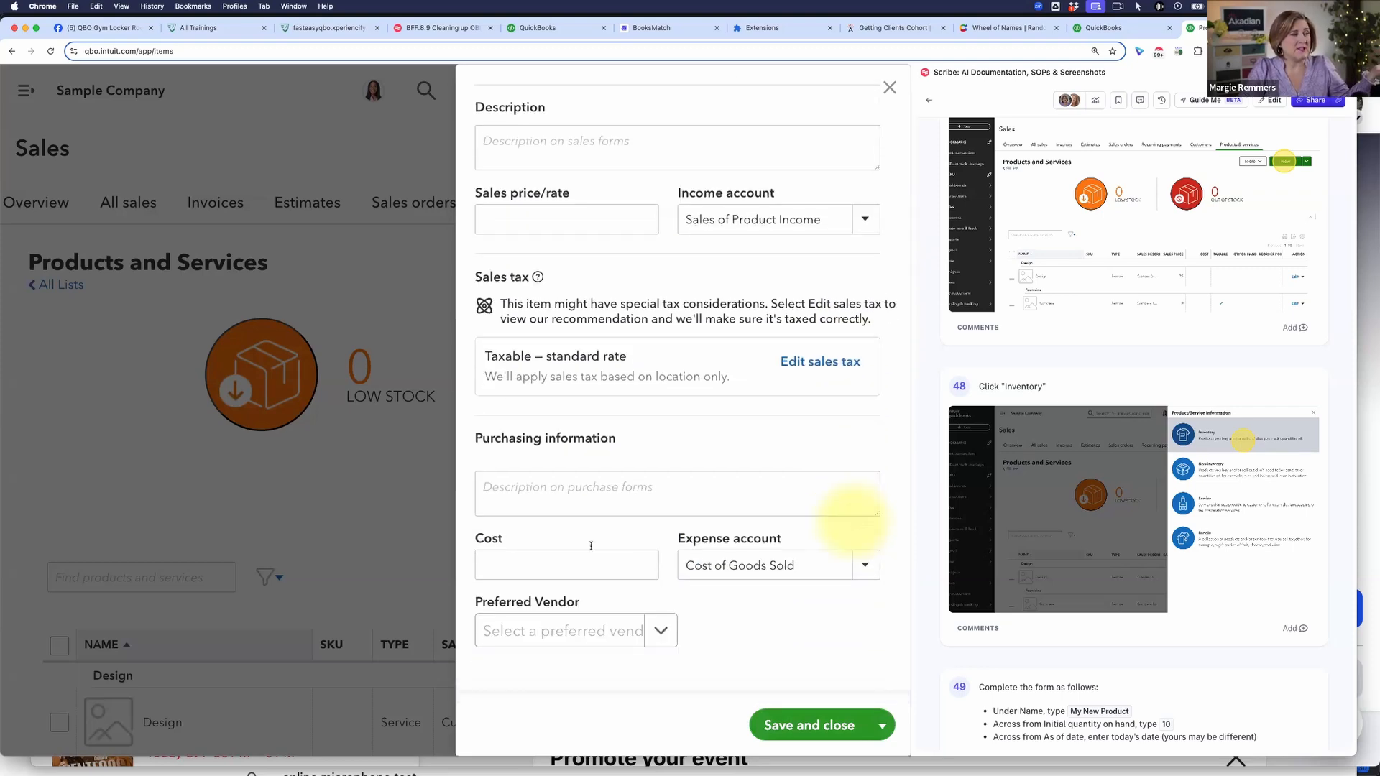
click(524, 566)
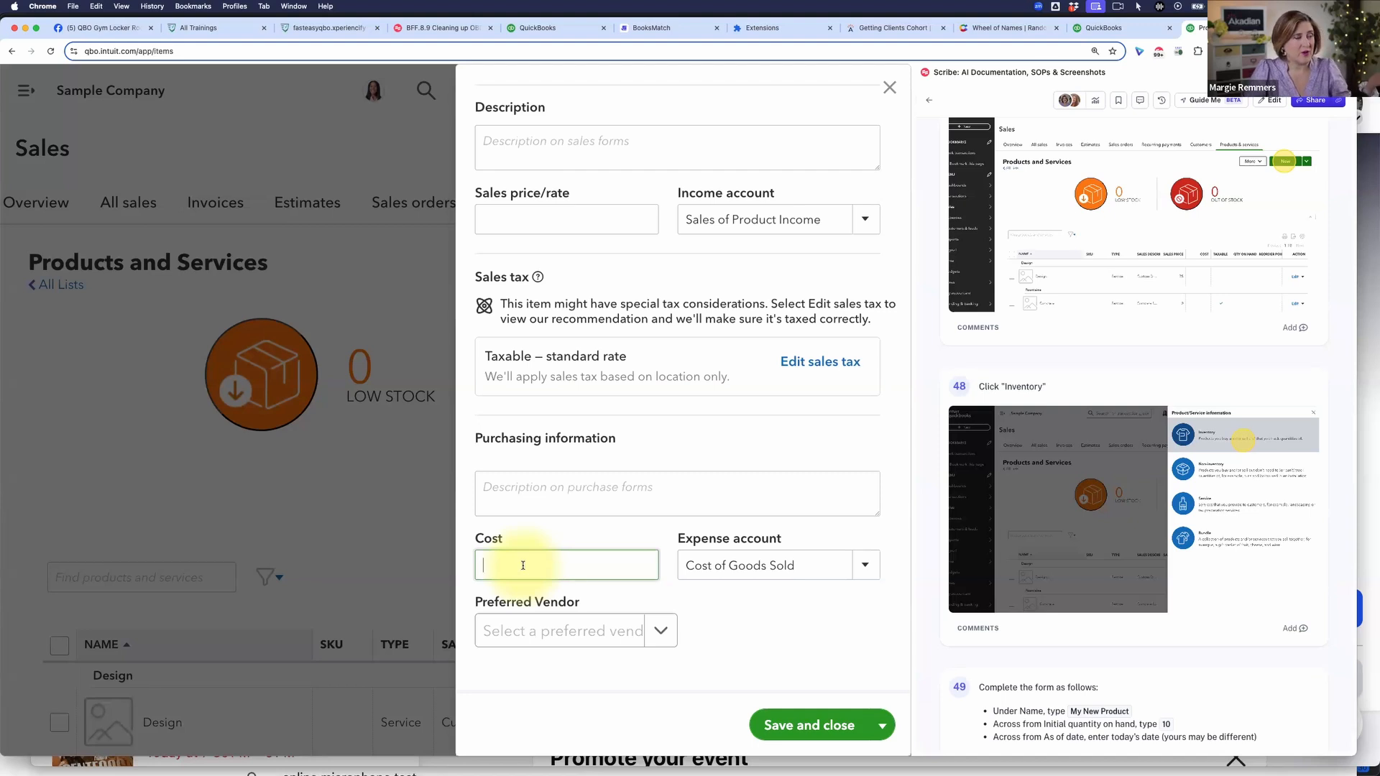
text(55)
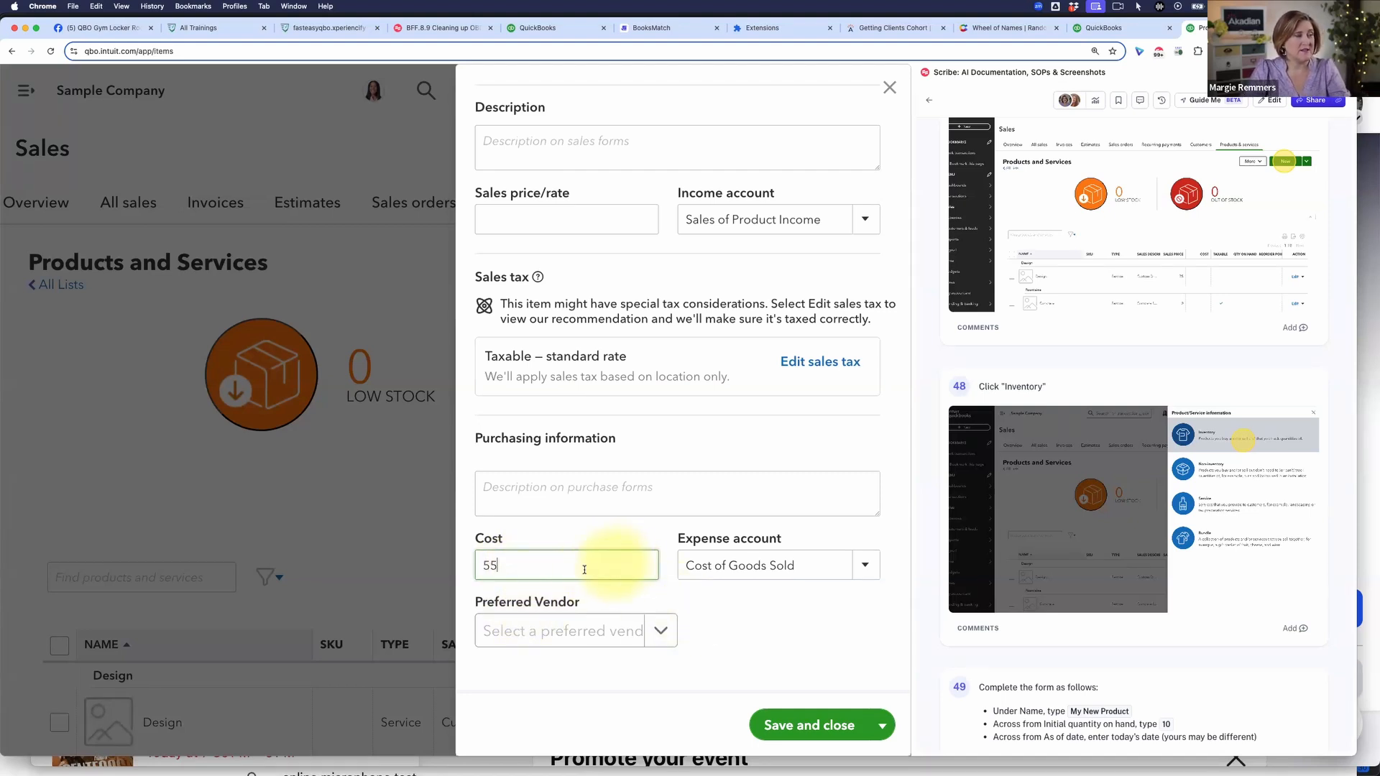
click(810, 728)
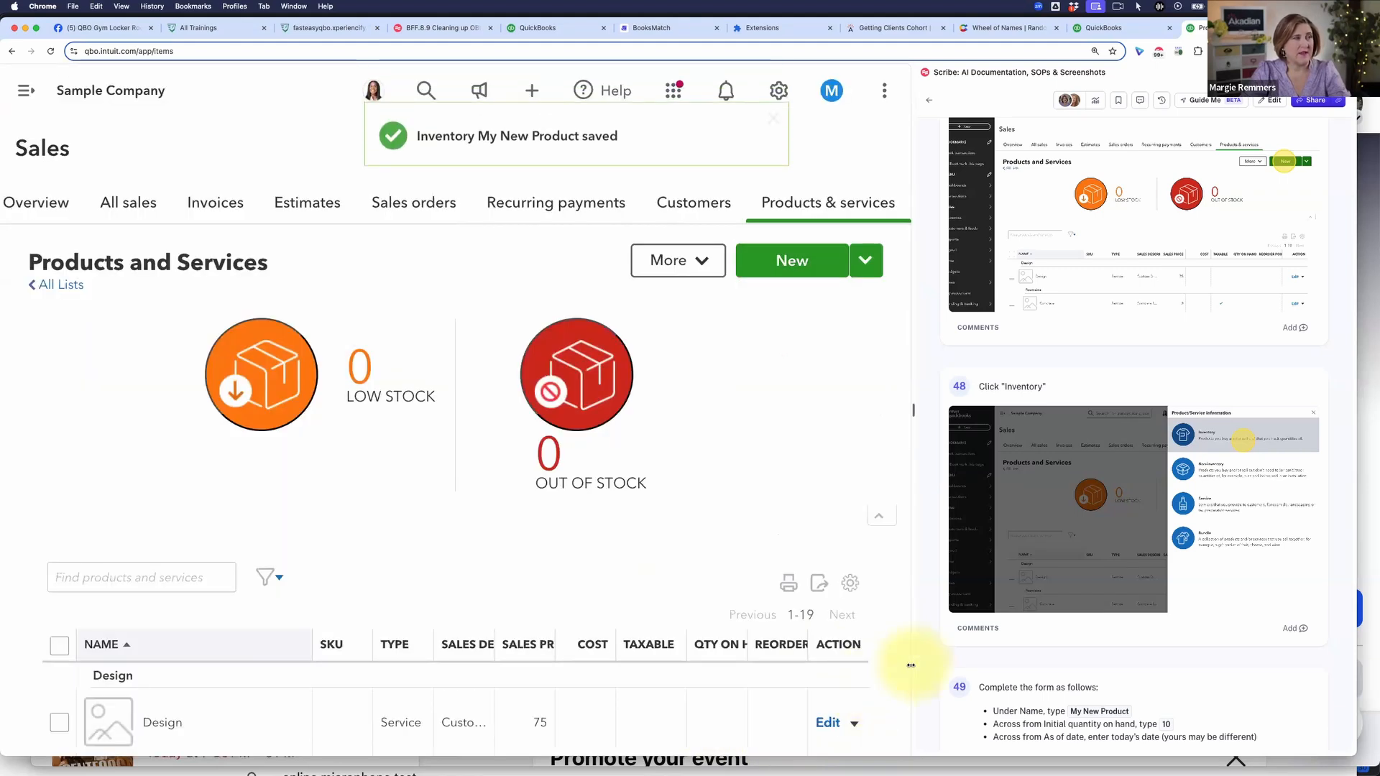
Step: Go to the standard reports and open the Balance Sheet from the favorites
scroll(132, 223, down, 1)
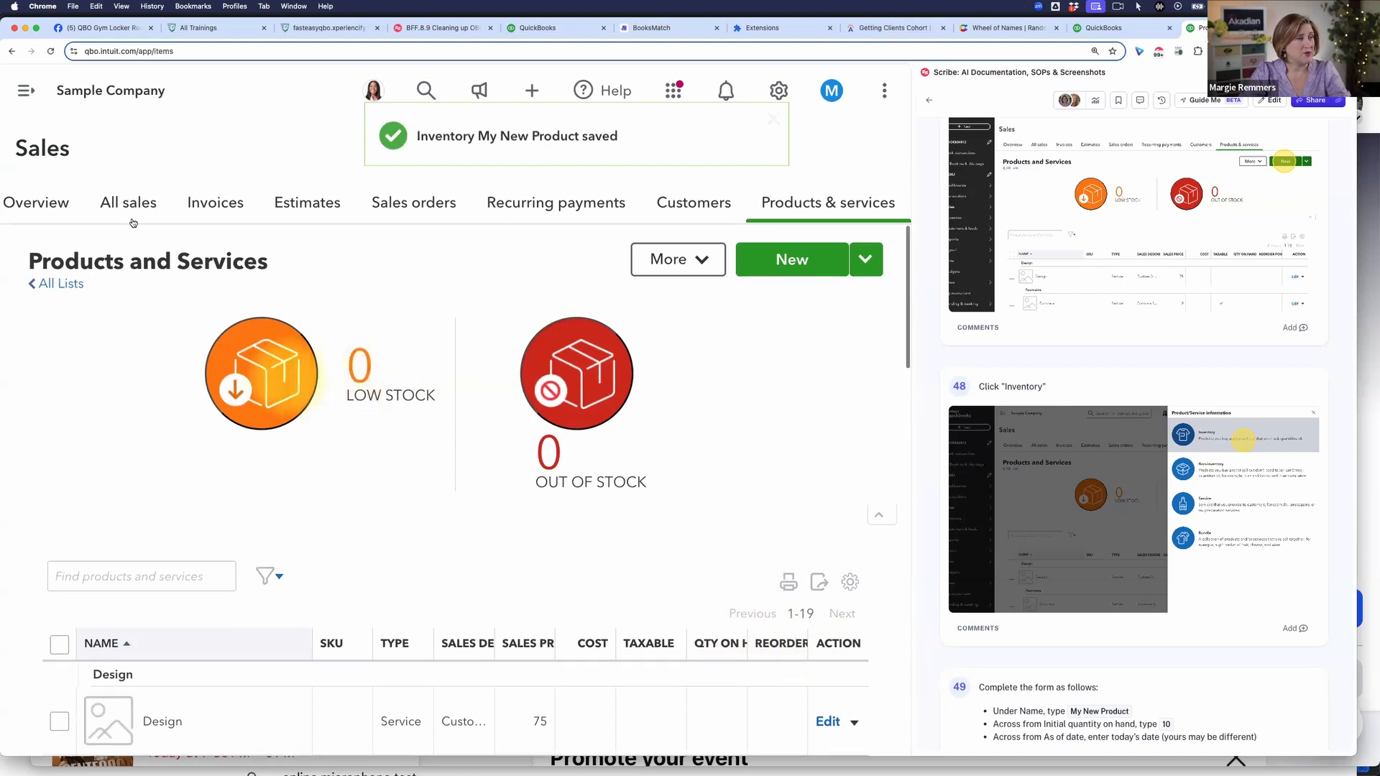
click(26, 90)
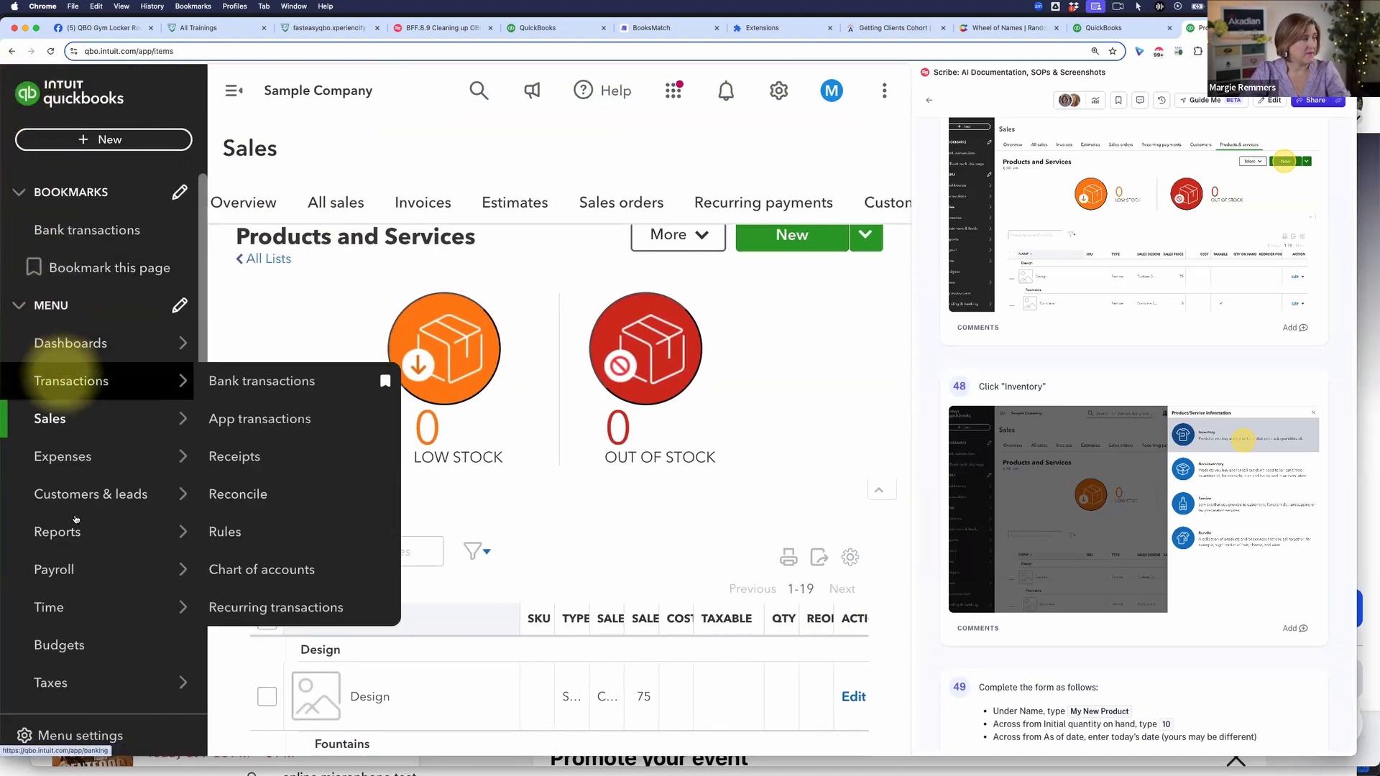
mouse_move(90, 528)
click(229, 532)
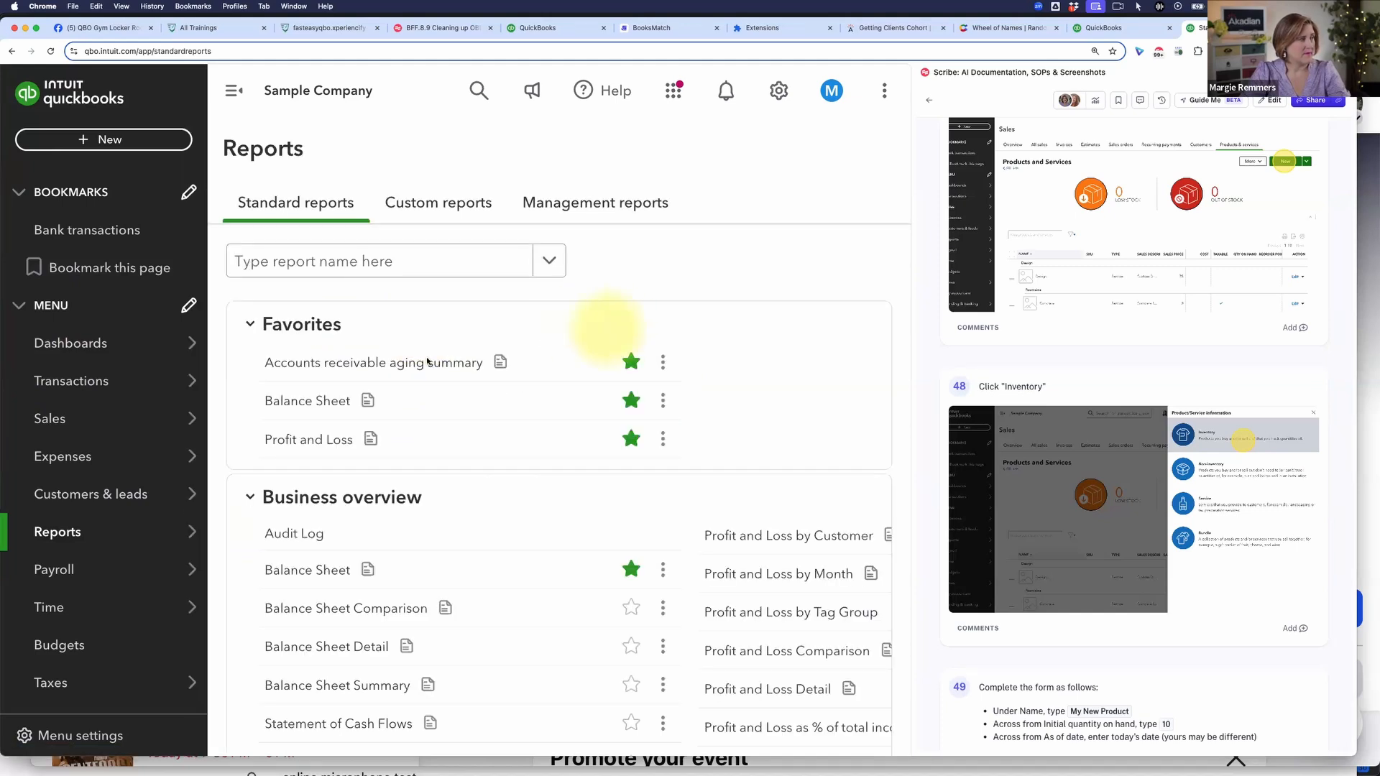
click(316, 404)
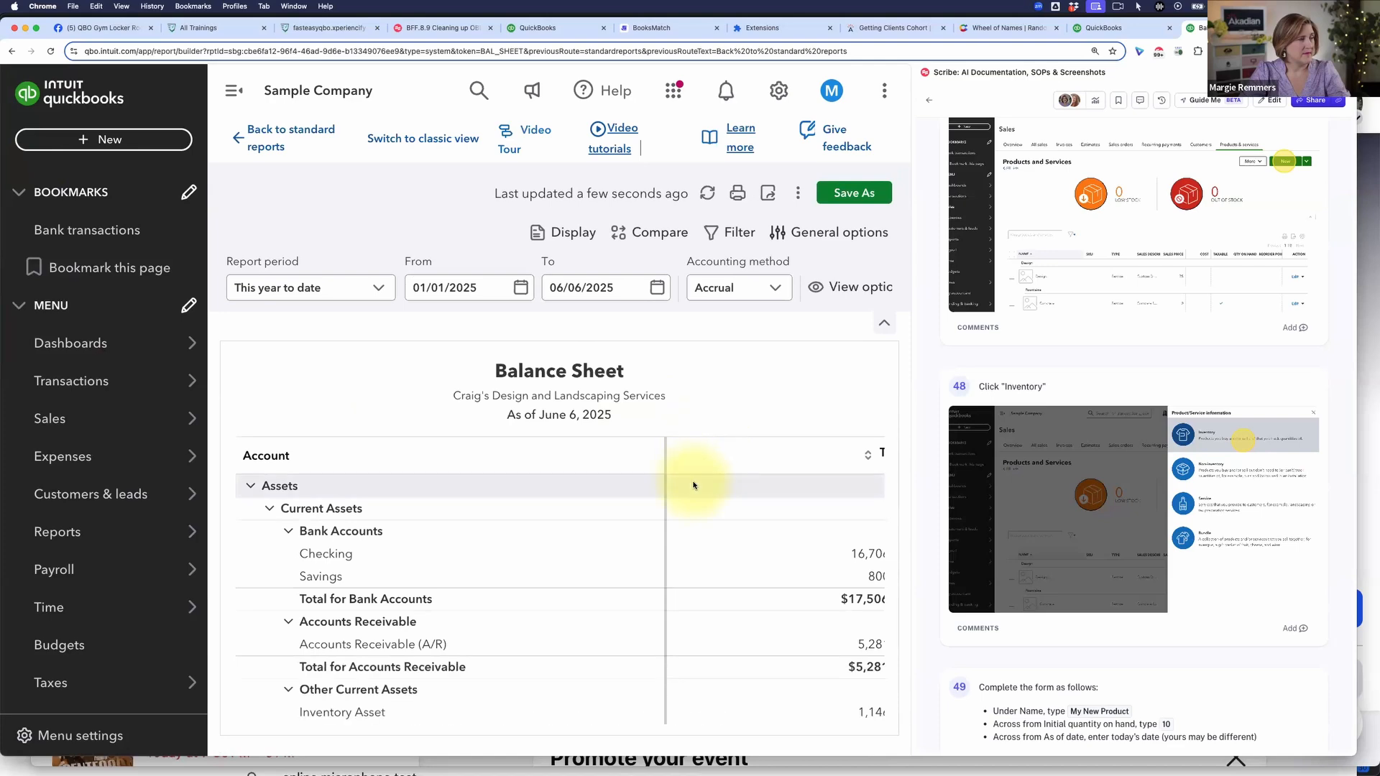
Step: Drill into Opening Balance Equity on the Balance Sheet and examine the My New Product entry in its transaction report
scroll(693, 483, down, 2)
scroll(693, 482, down, 3)
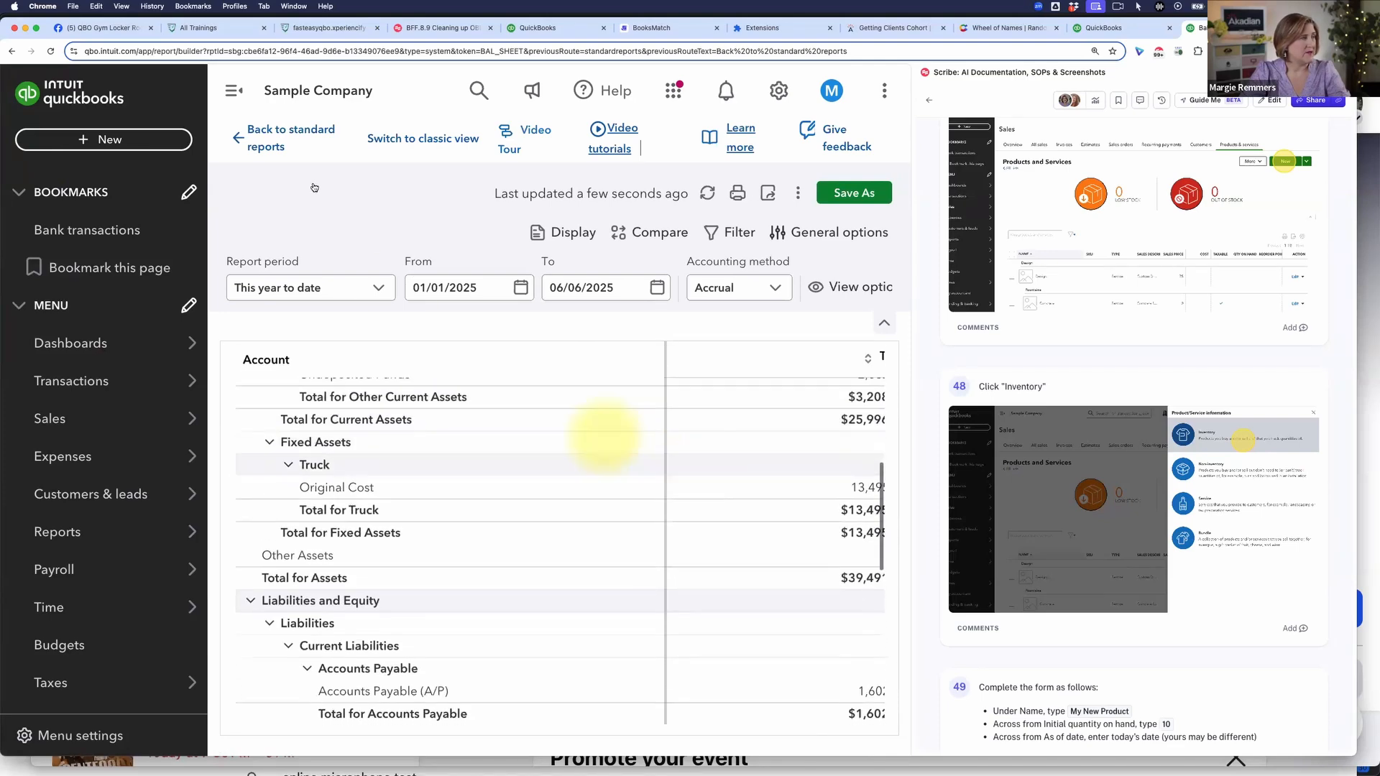
click(232, 90)
scroll(478, 392, down, 10)
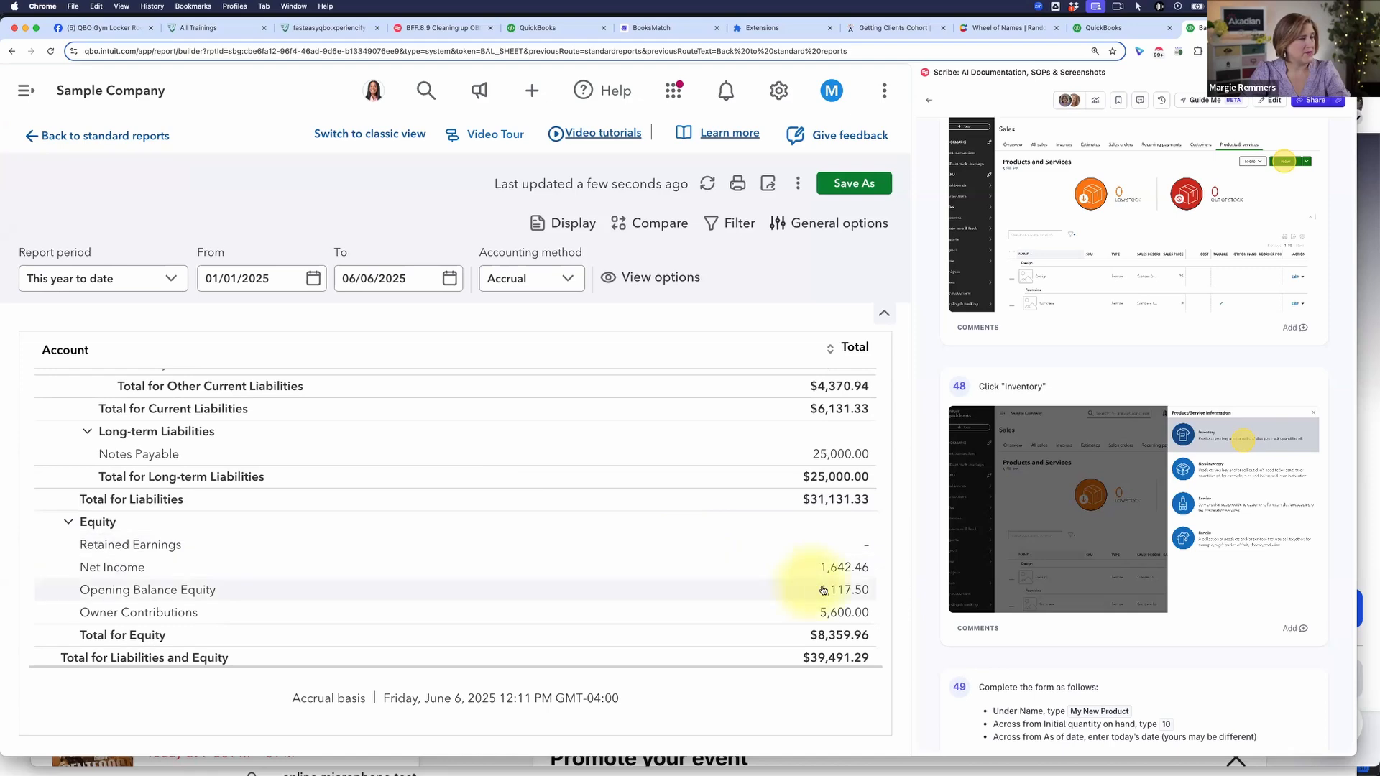
click(845, 591)
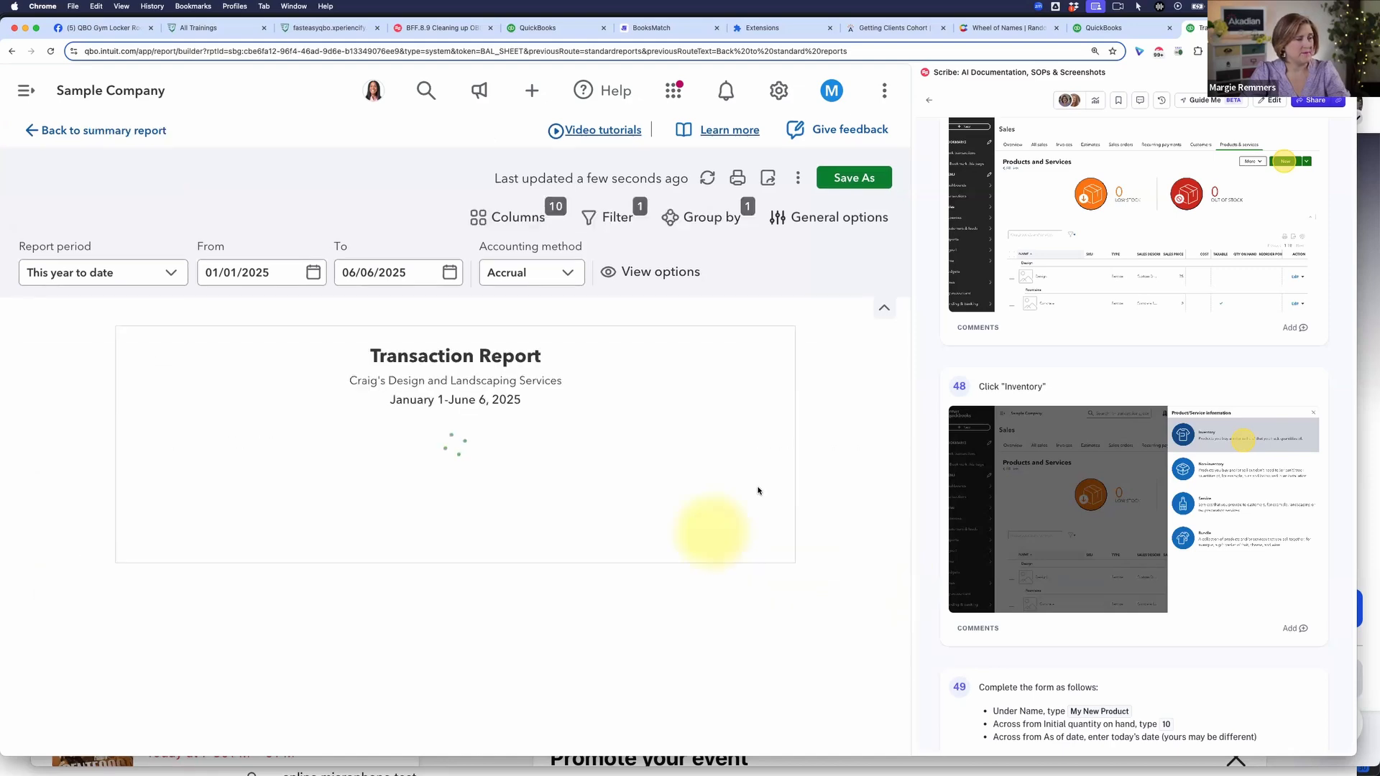
scroll(707, 529, right, 10)
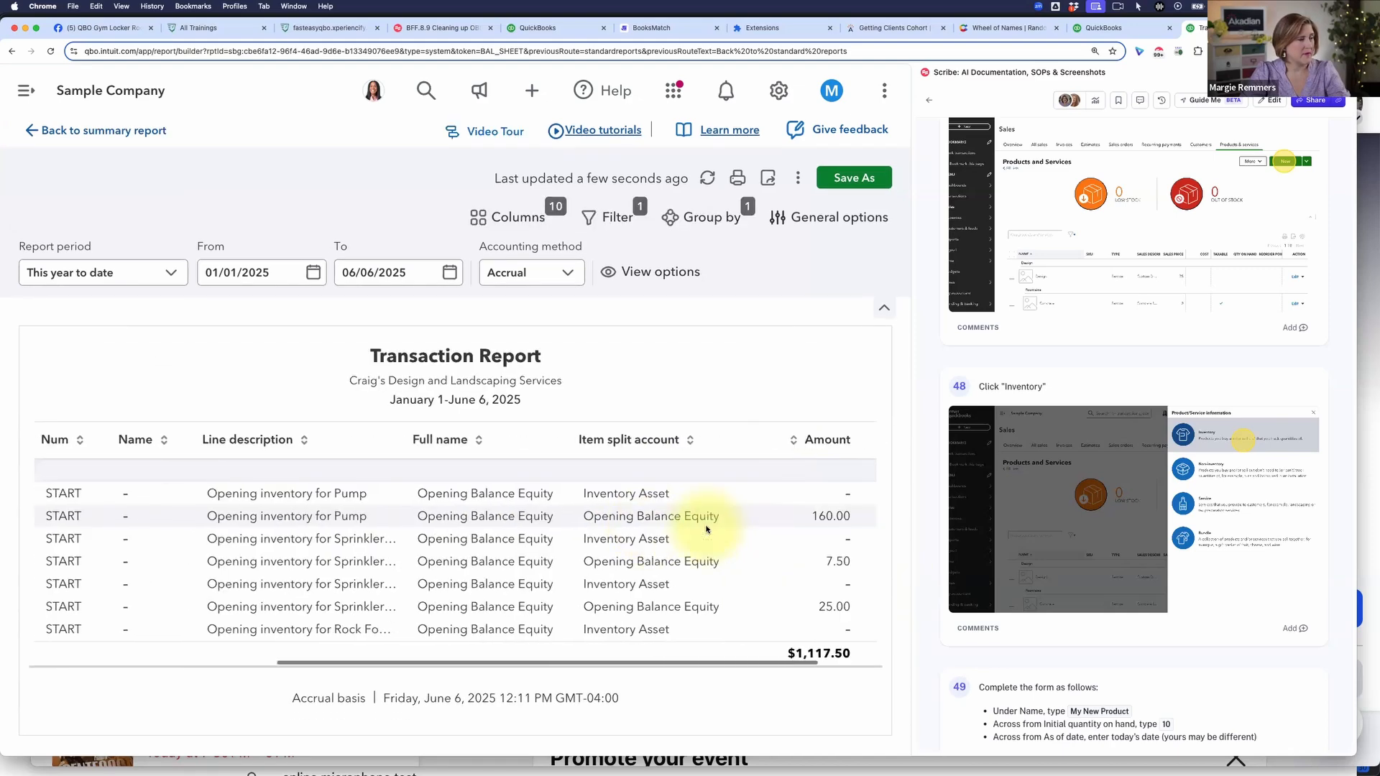
scroll(707, 530, down, 2)
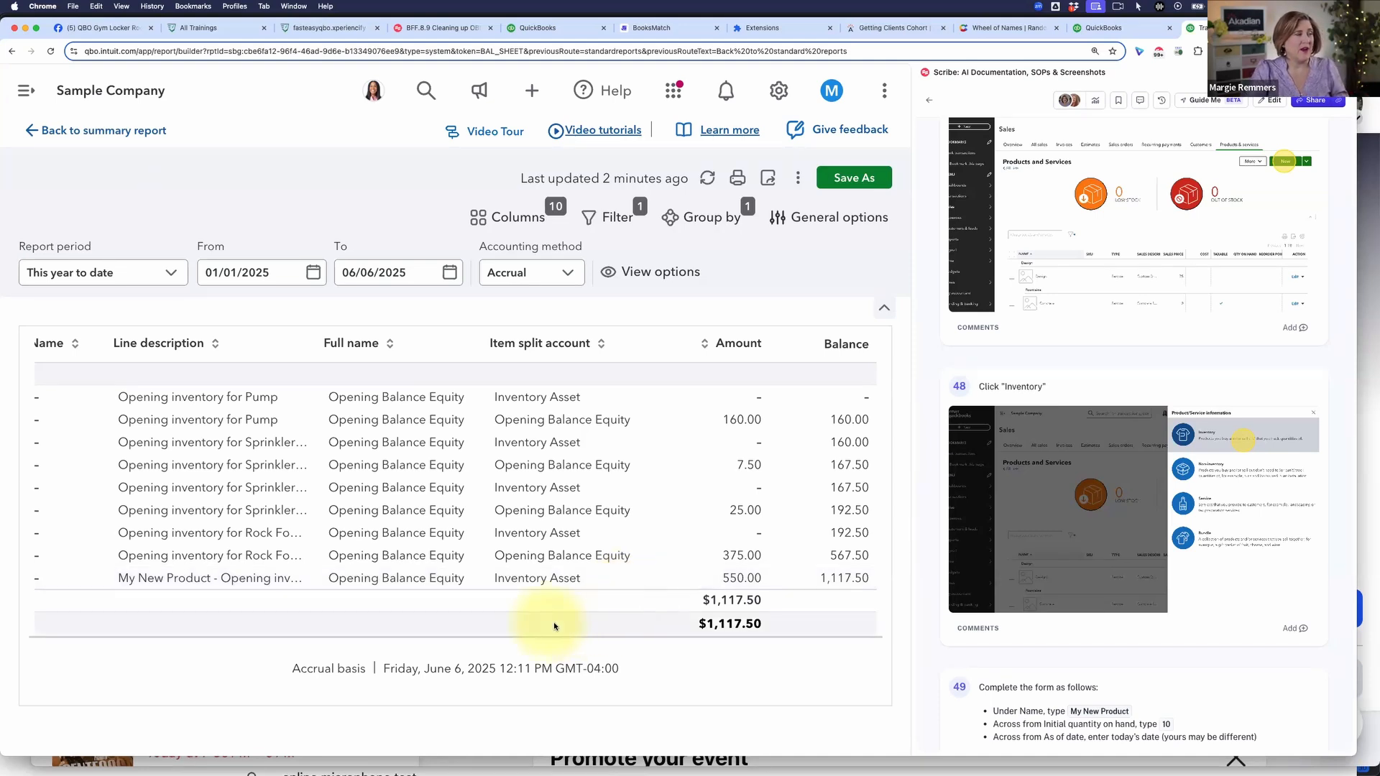
scroll(493, 551, left, 10)
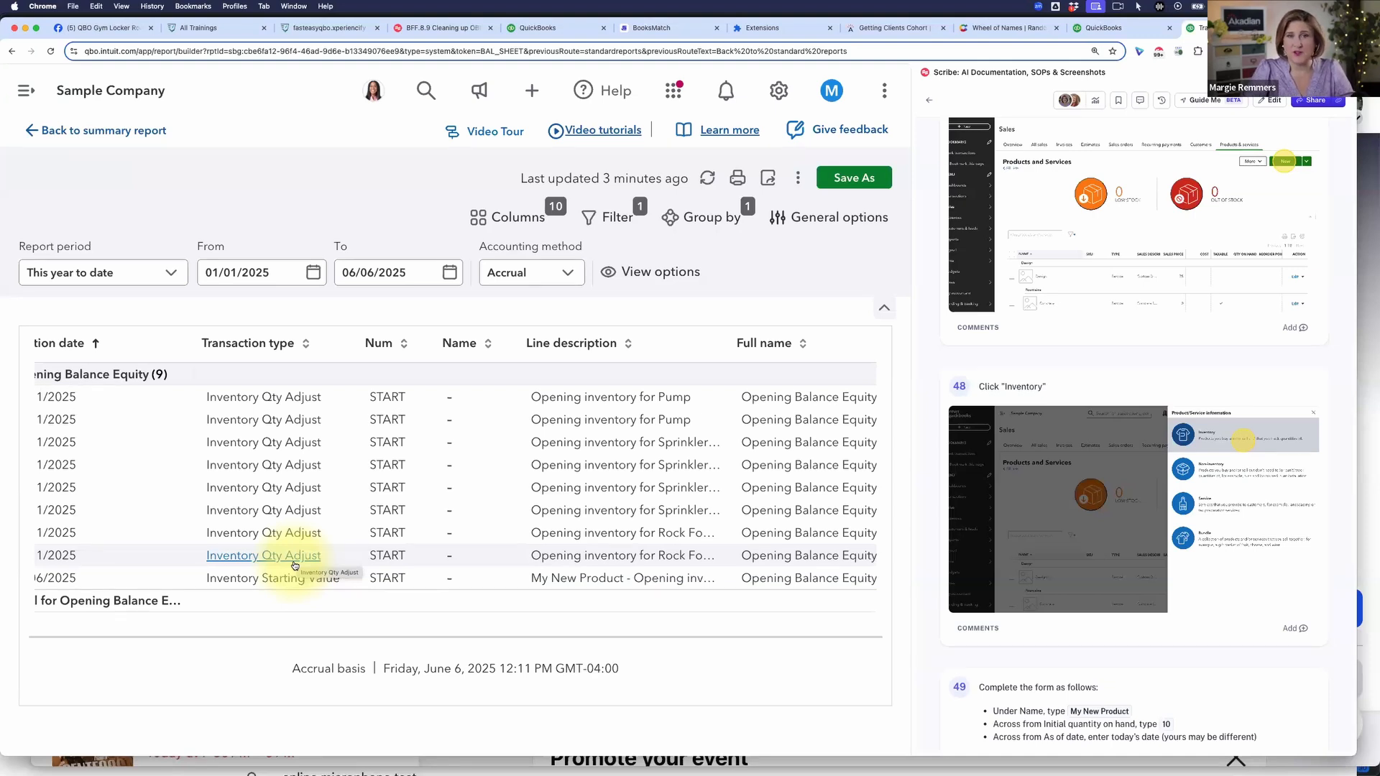
Step: Open the Rock Fountain inventory starting value entry from the Opening Balance Equity report, review its adjustment account, and close it unchanged
click(251, 558)
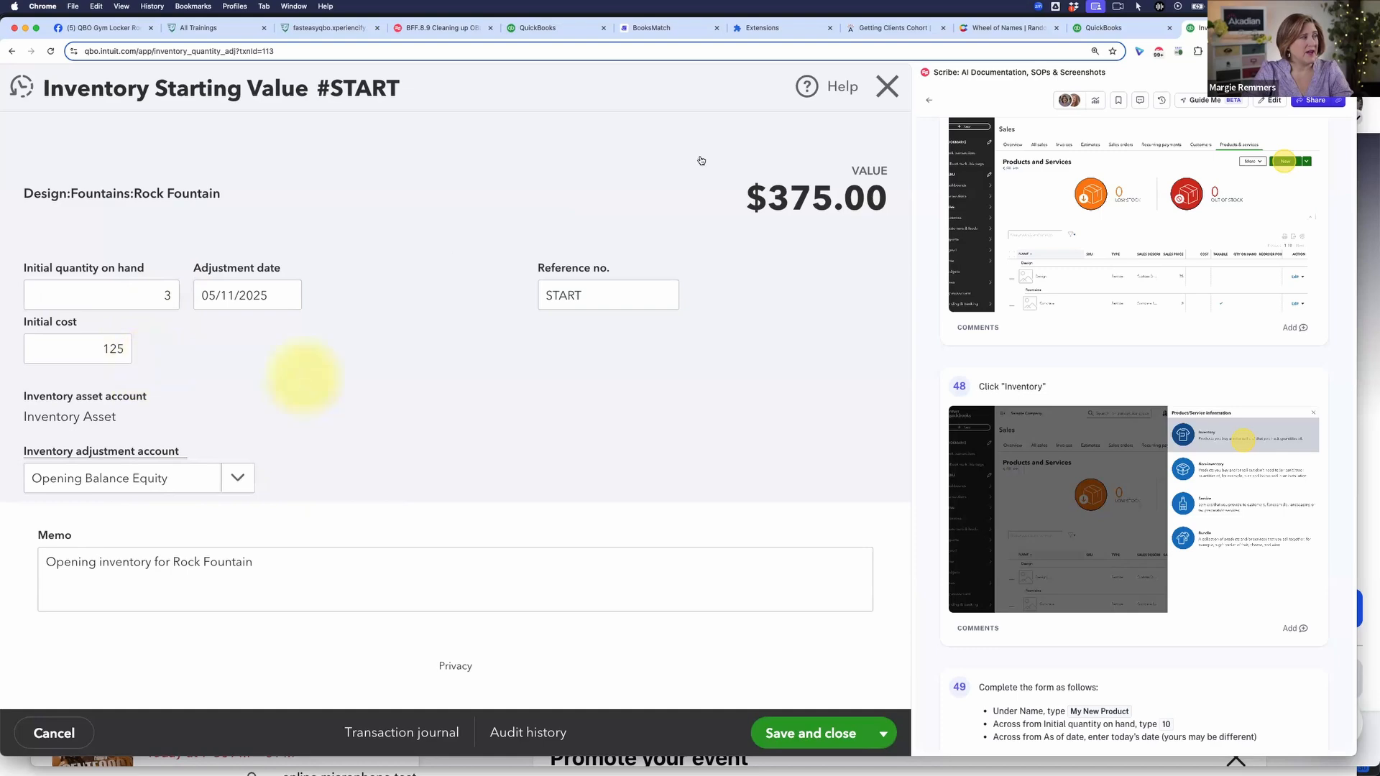
click(887, 88)
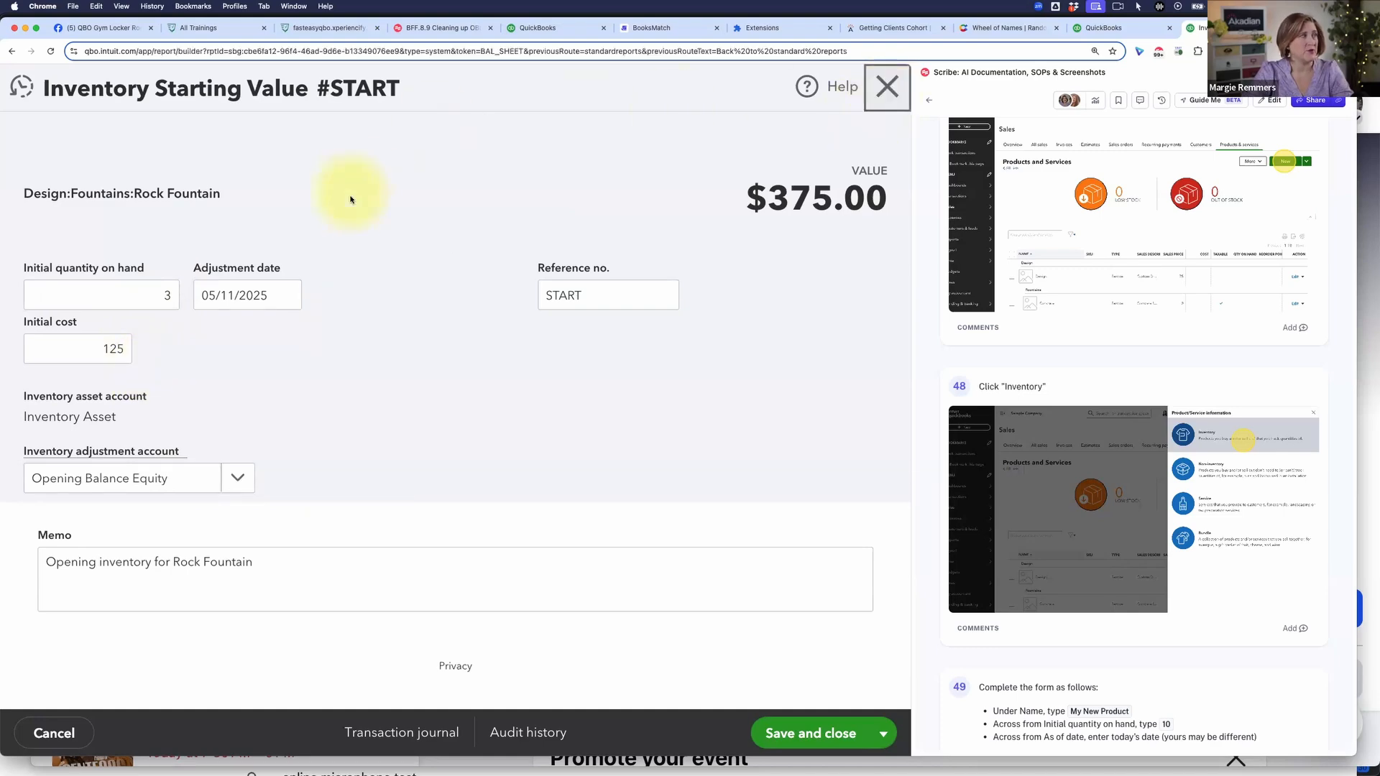
Step: Open a blank inventory quantity adjustment form from the list of new transactions, examine its fields, and close it without saving
click(26, 90)
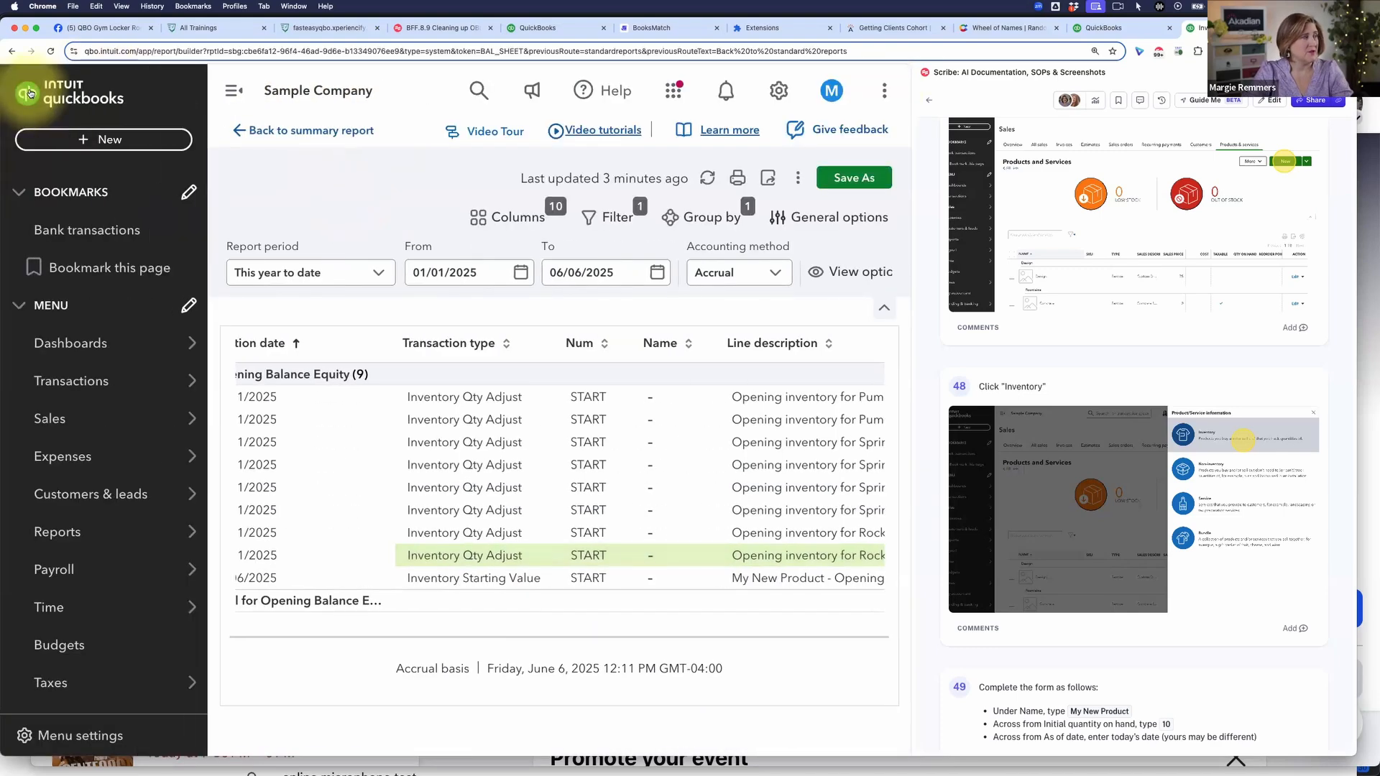
click(103, 136)
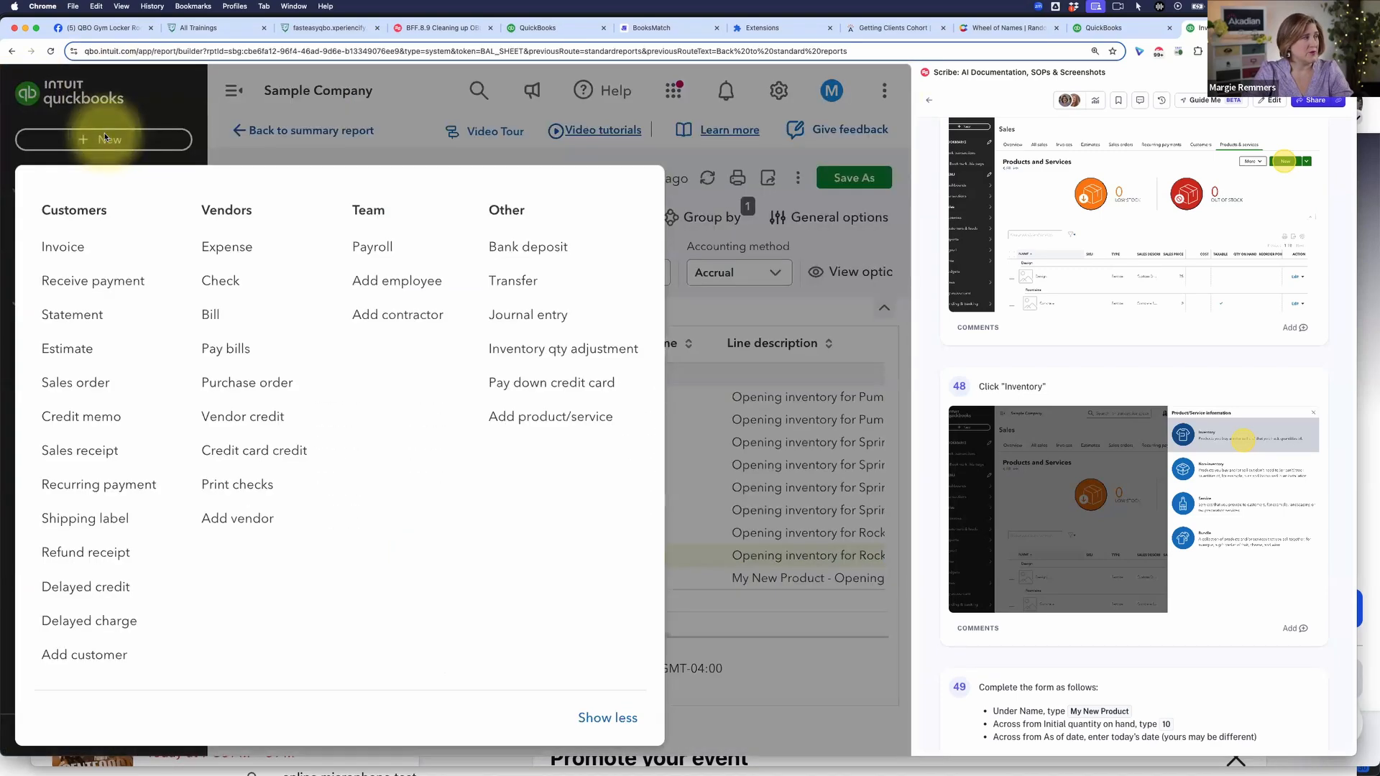
click(567, 352)
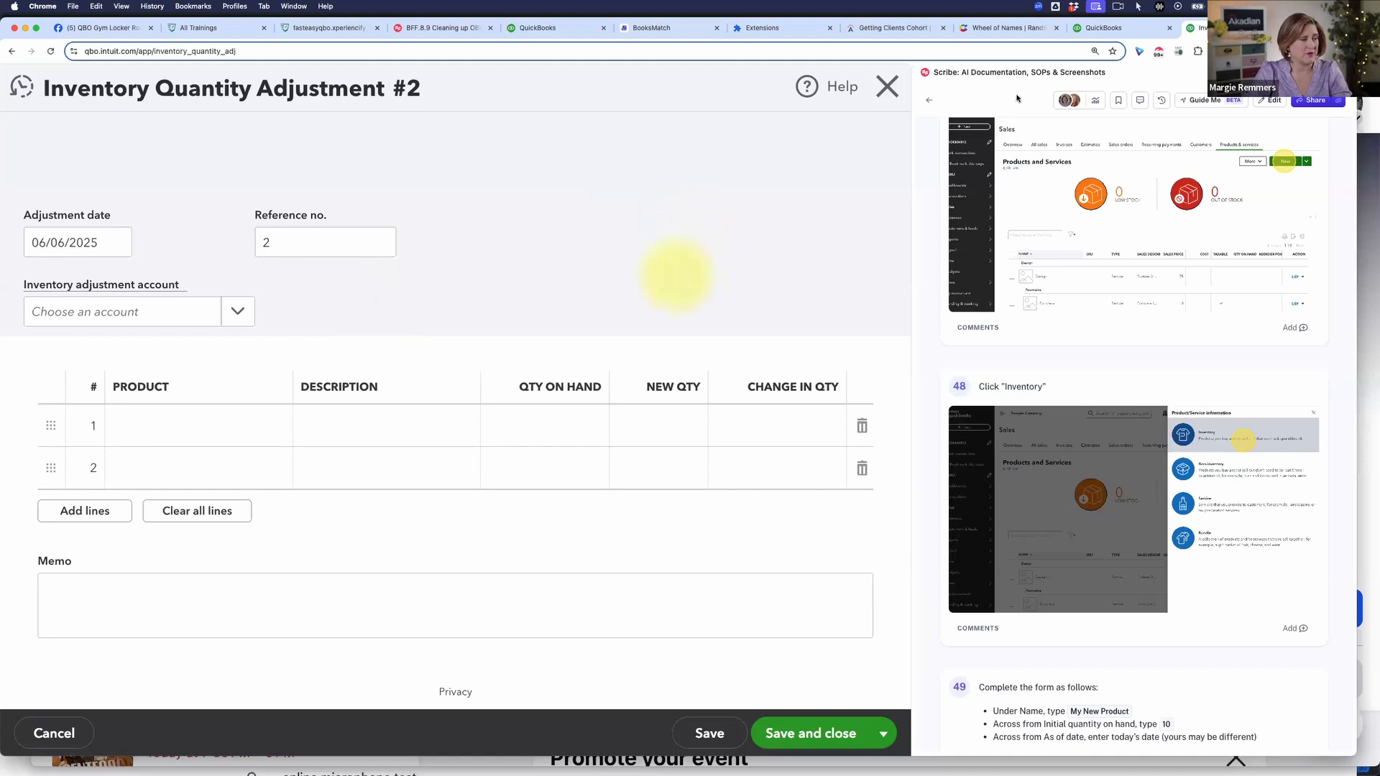
click(887, 86)
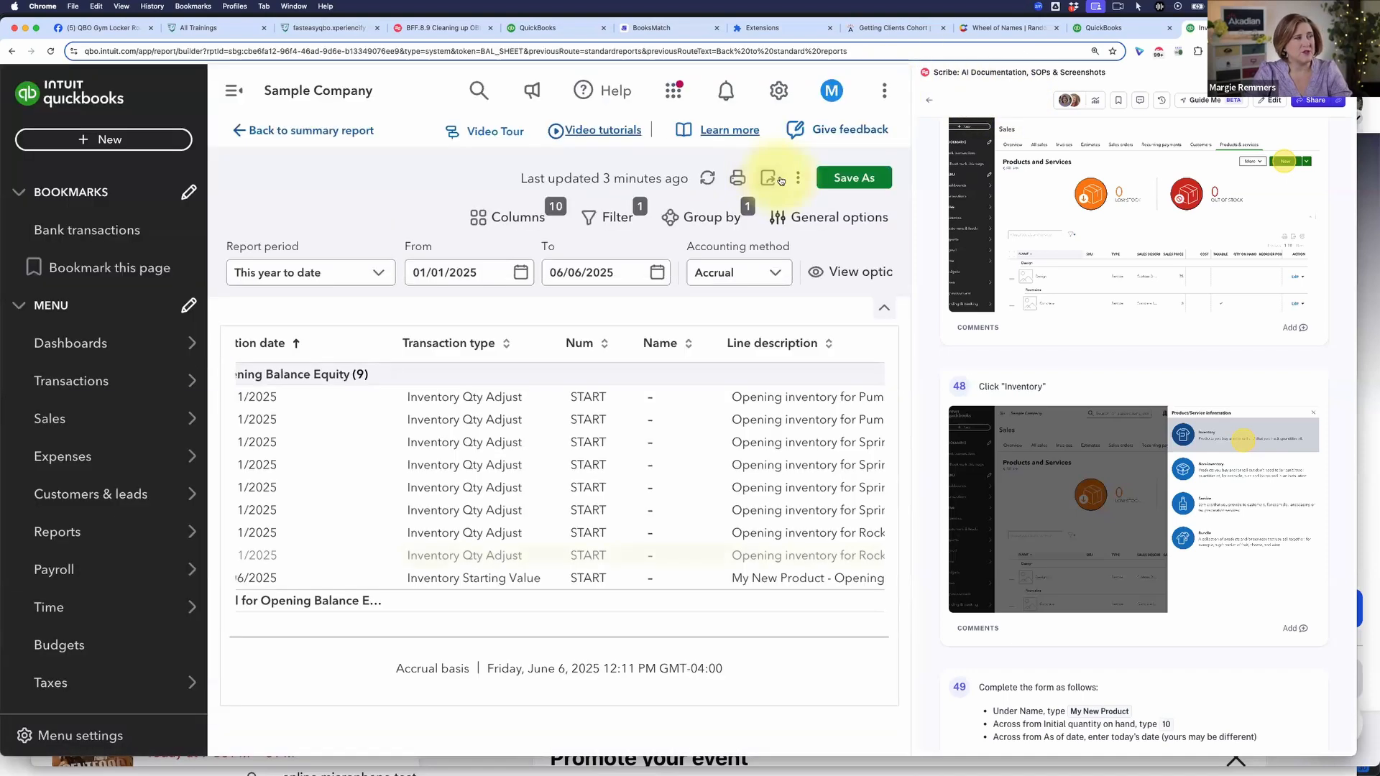